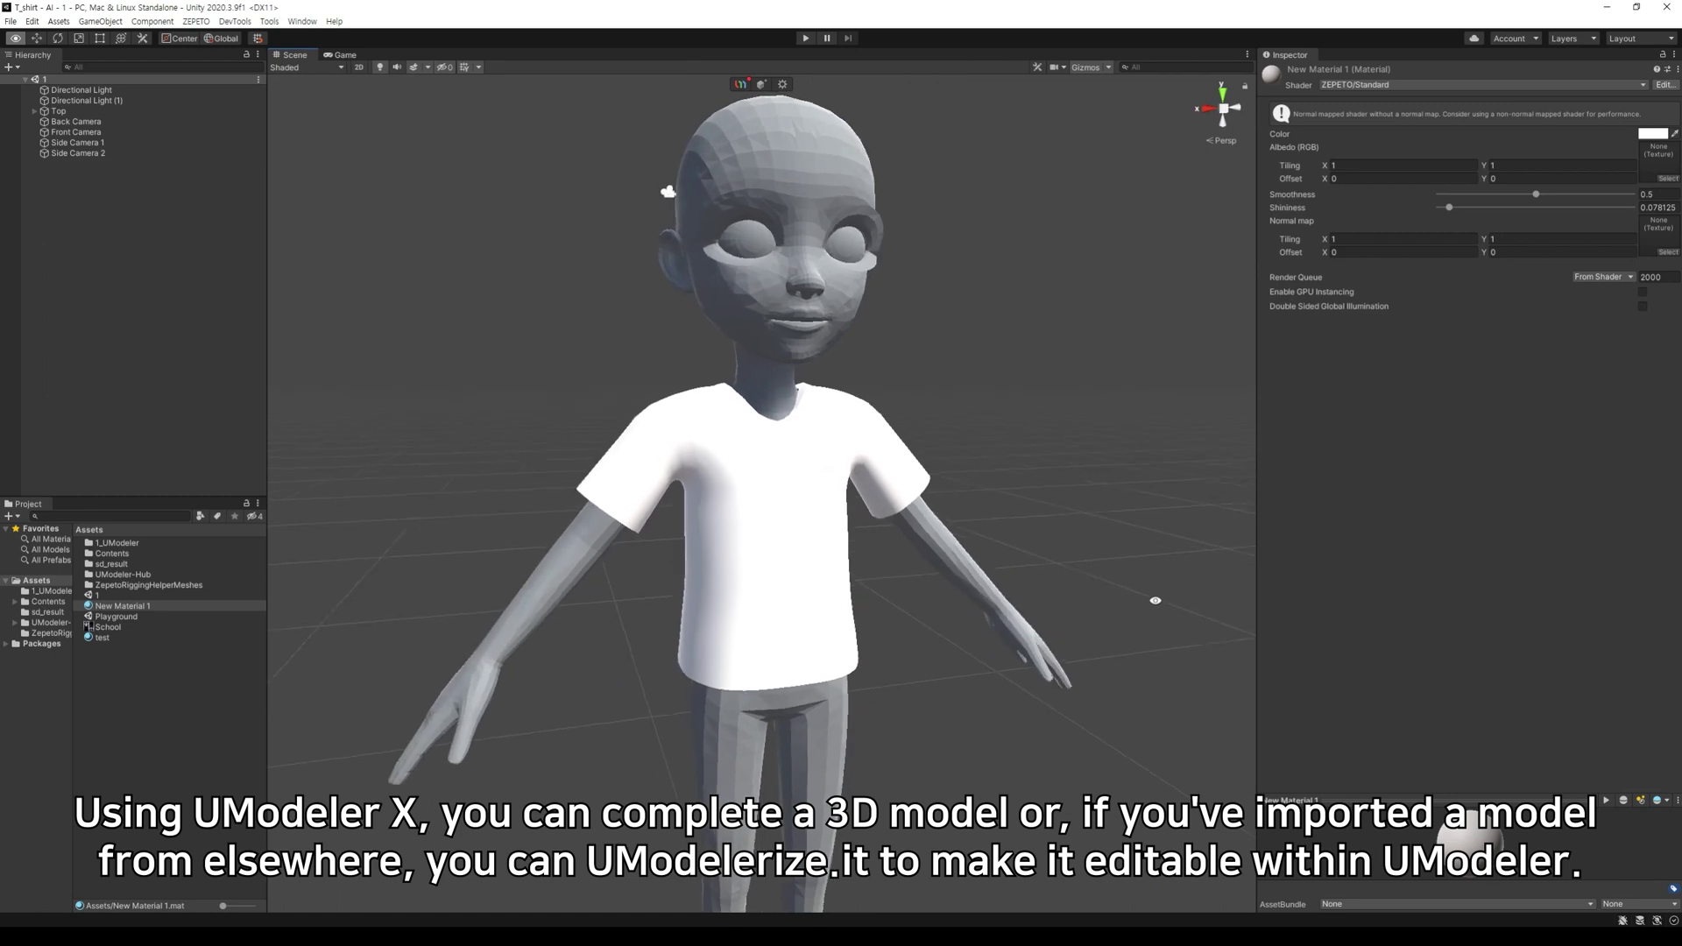
Step: Select the white T-shirt mesh on the character and view it from another angle
{"action": "left_click", "coordinate": [823, 576]}
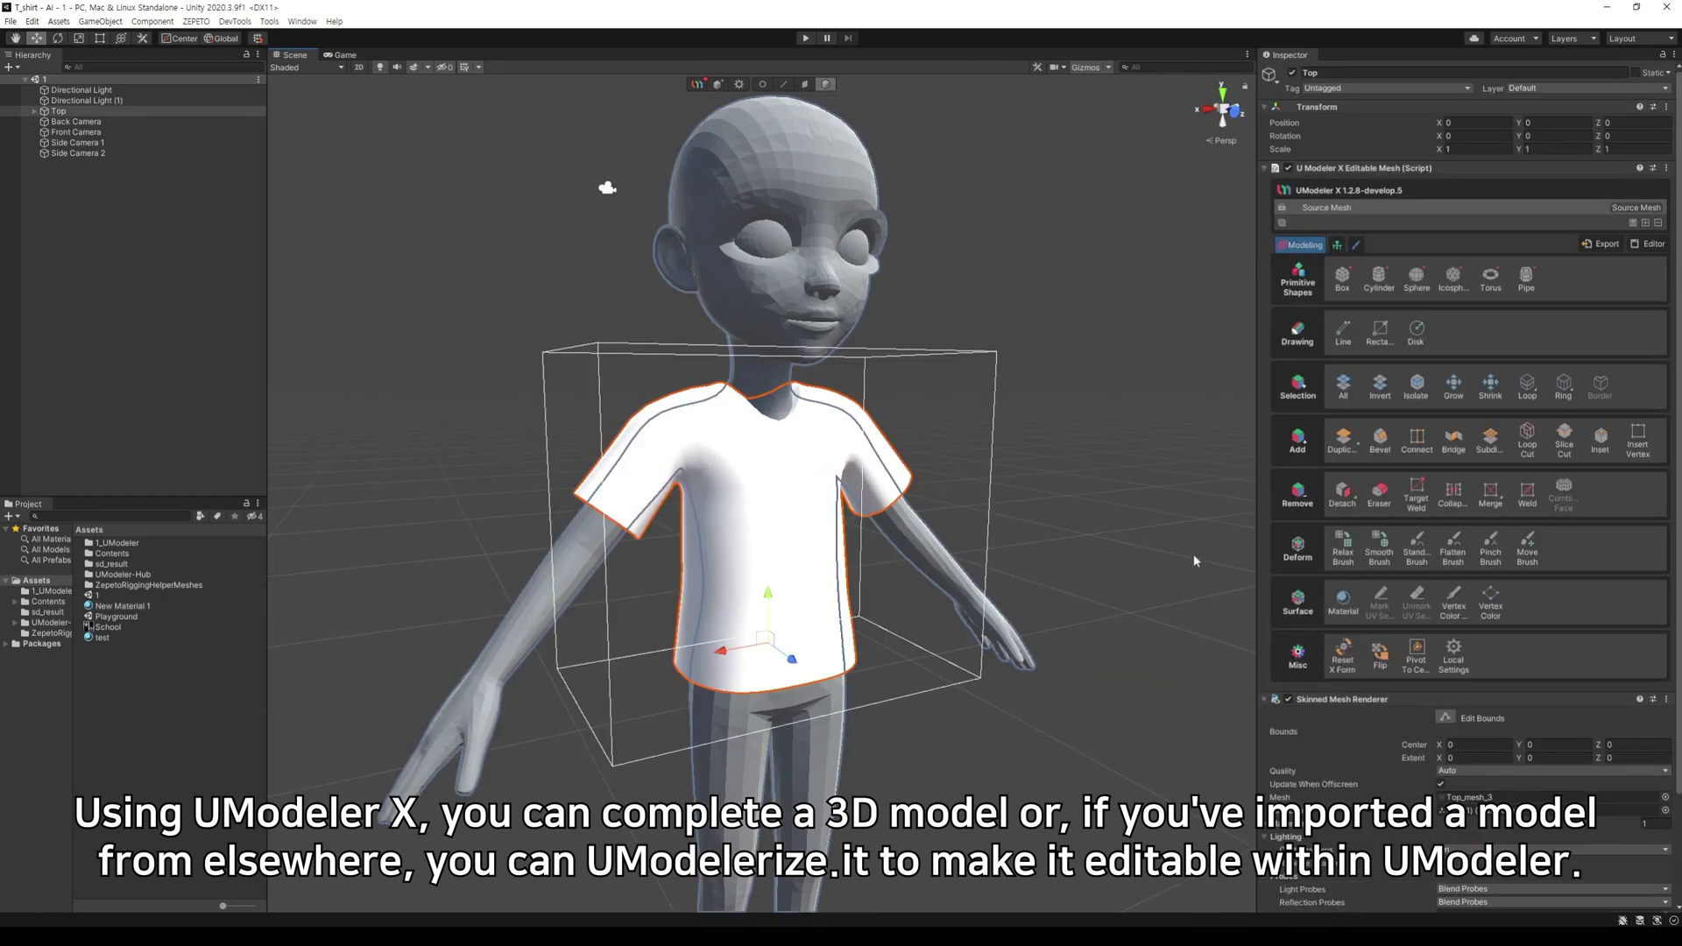
{"action": "left_click_drag", "start_coordinate": [1193, 553], "coordinate": [1090, 607], "text": "alt"}
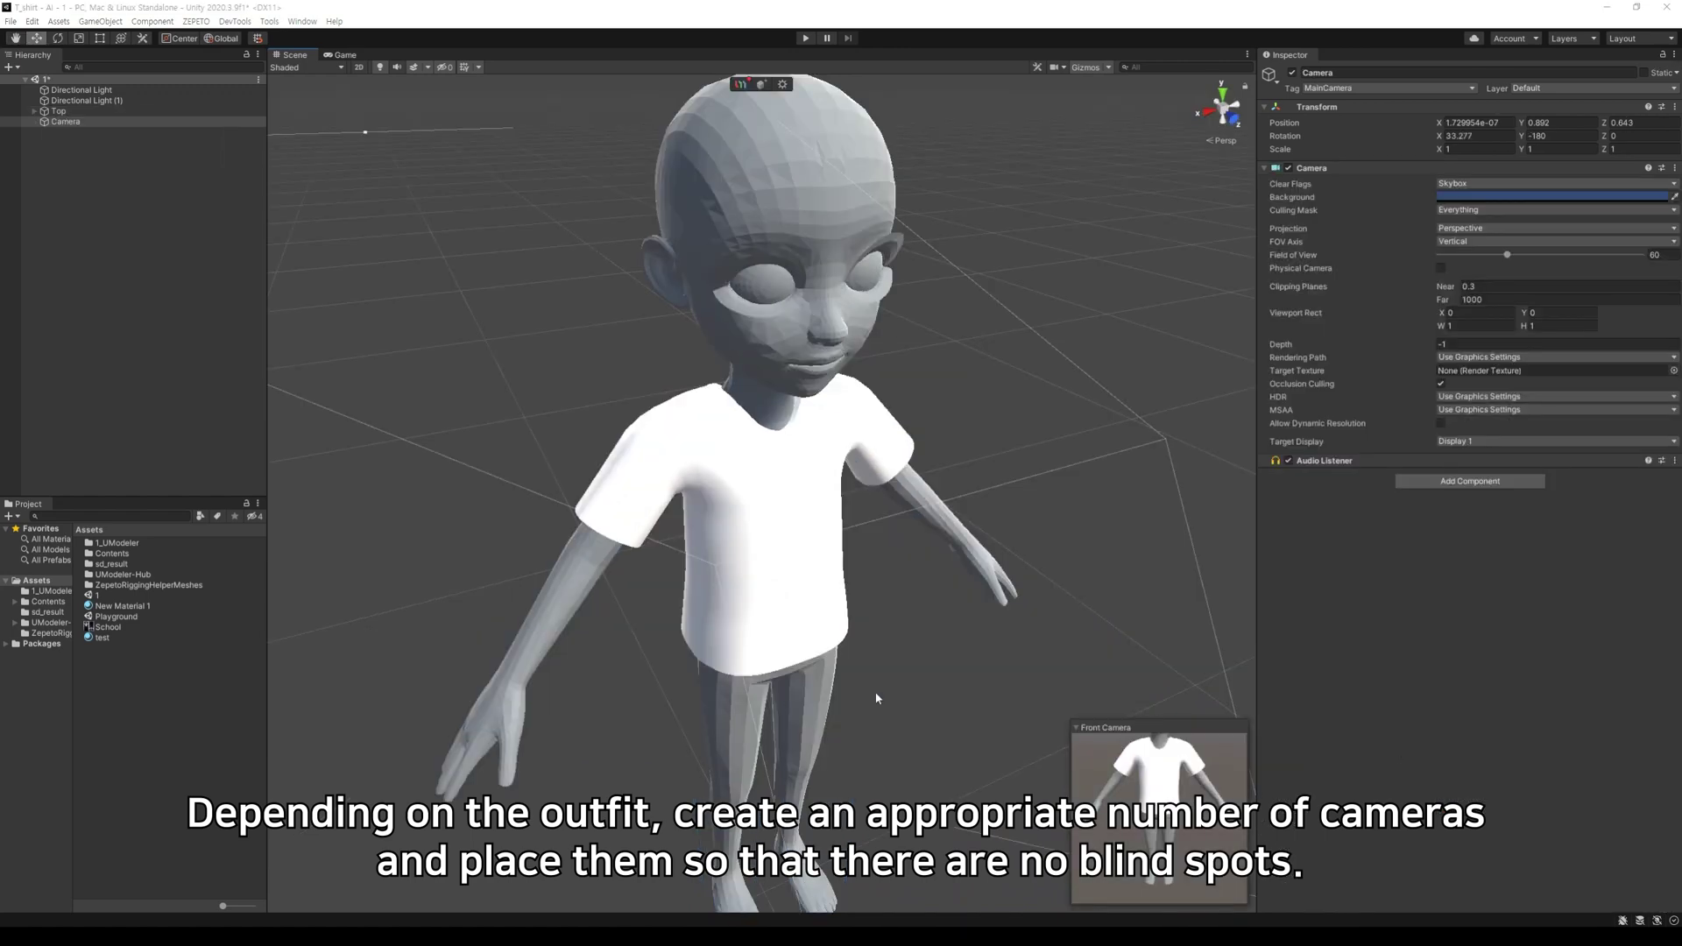
Step: Move the front camera farther from the character to about Y 0.901 and Z 0.775
{"action": "left_click_drag", "start_coordinate": [928, 665], "coordinate": [862, 671], "text": "alt"}
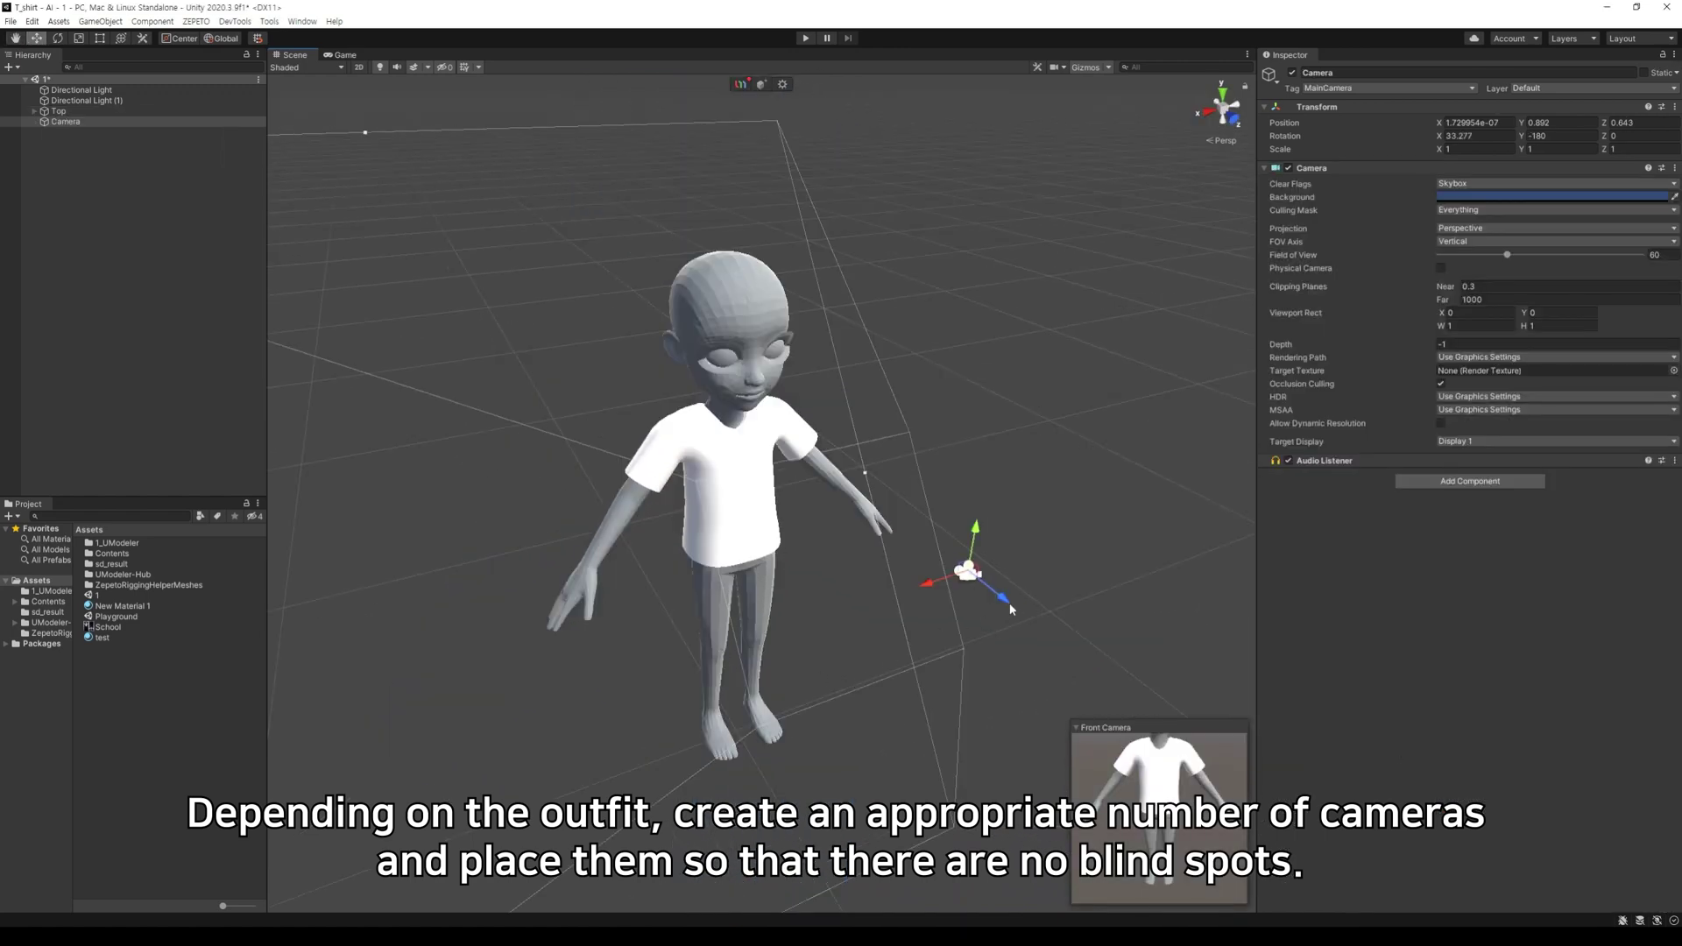
{"action": "left_click_drag", "start_coordinate": [1009, 609], "coordinate": [1139, 657]}
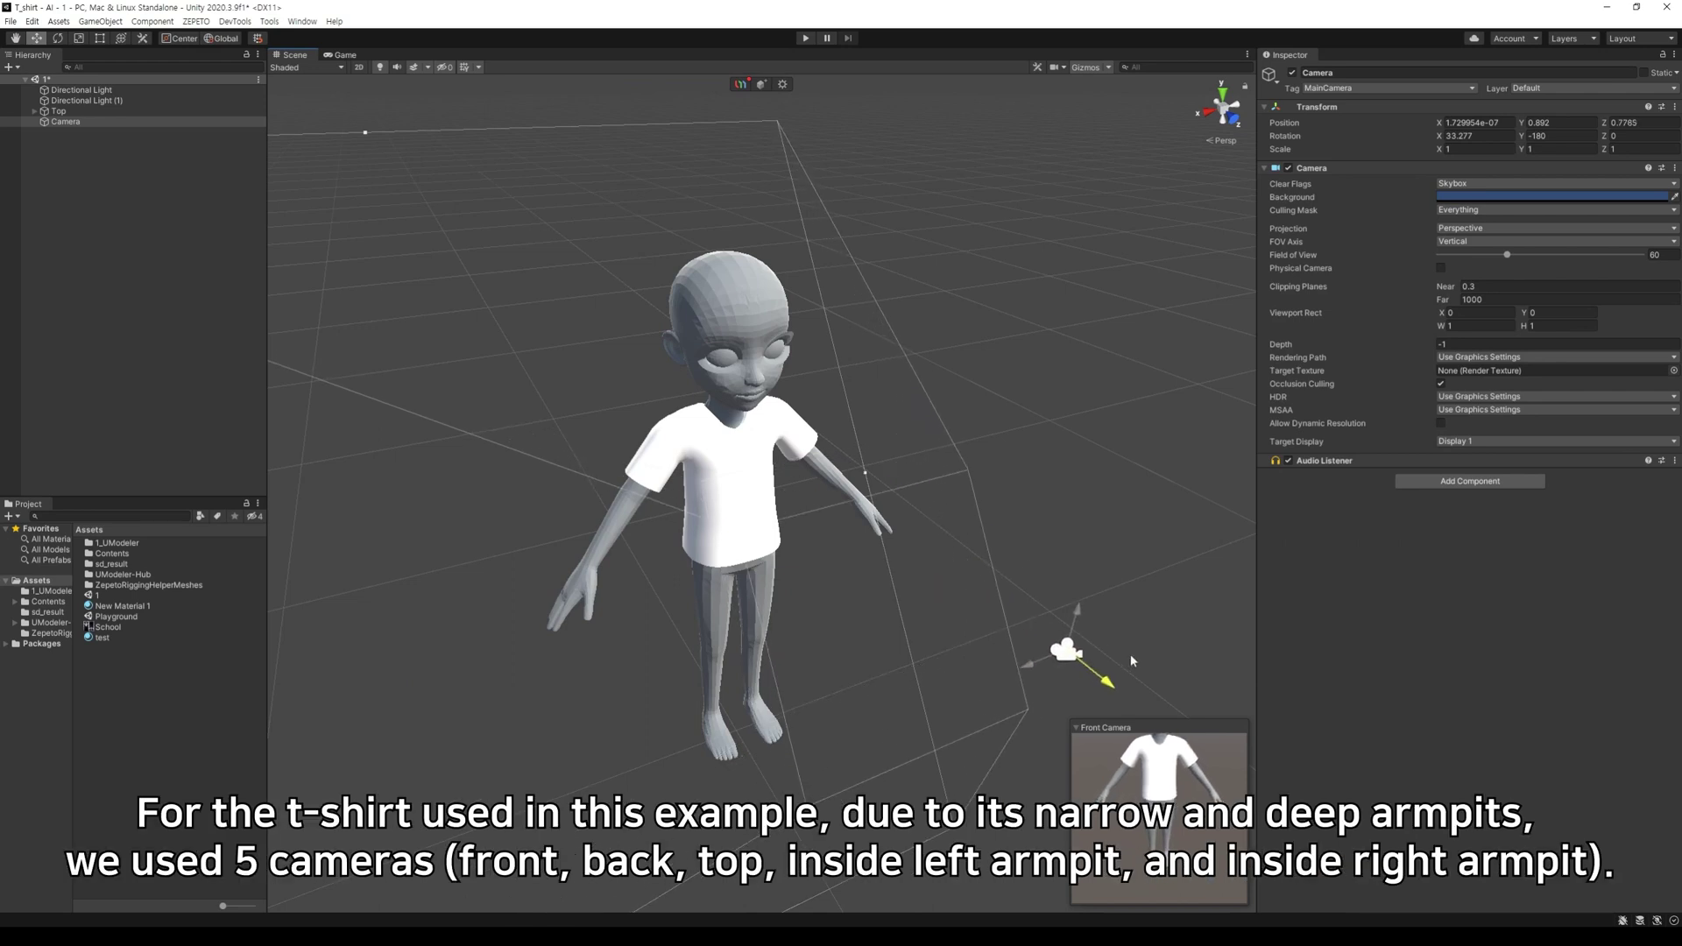
{"action": "left_click_drag", "start_coordinate": [1075, 611], "coordinate": [1083, 609]}
Step: Duplicate the front camera and move the copy behind the character to about Z -0.482
{"action": "middle_click_drag", "start_coordinate": [927, 649], "coordinate": [715, 690]}
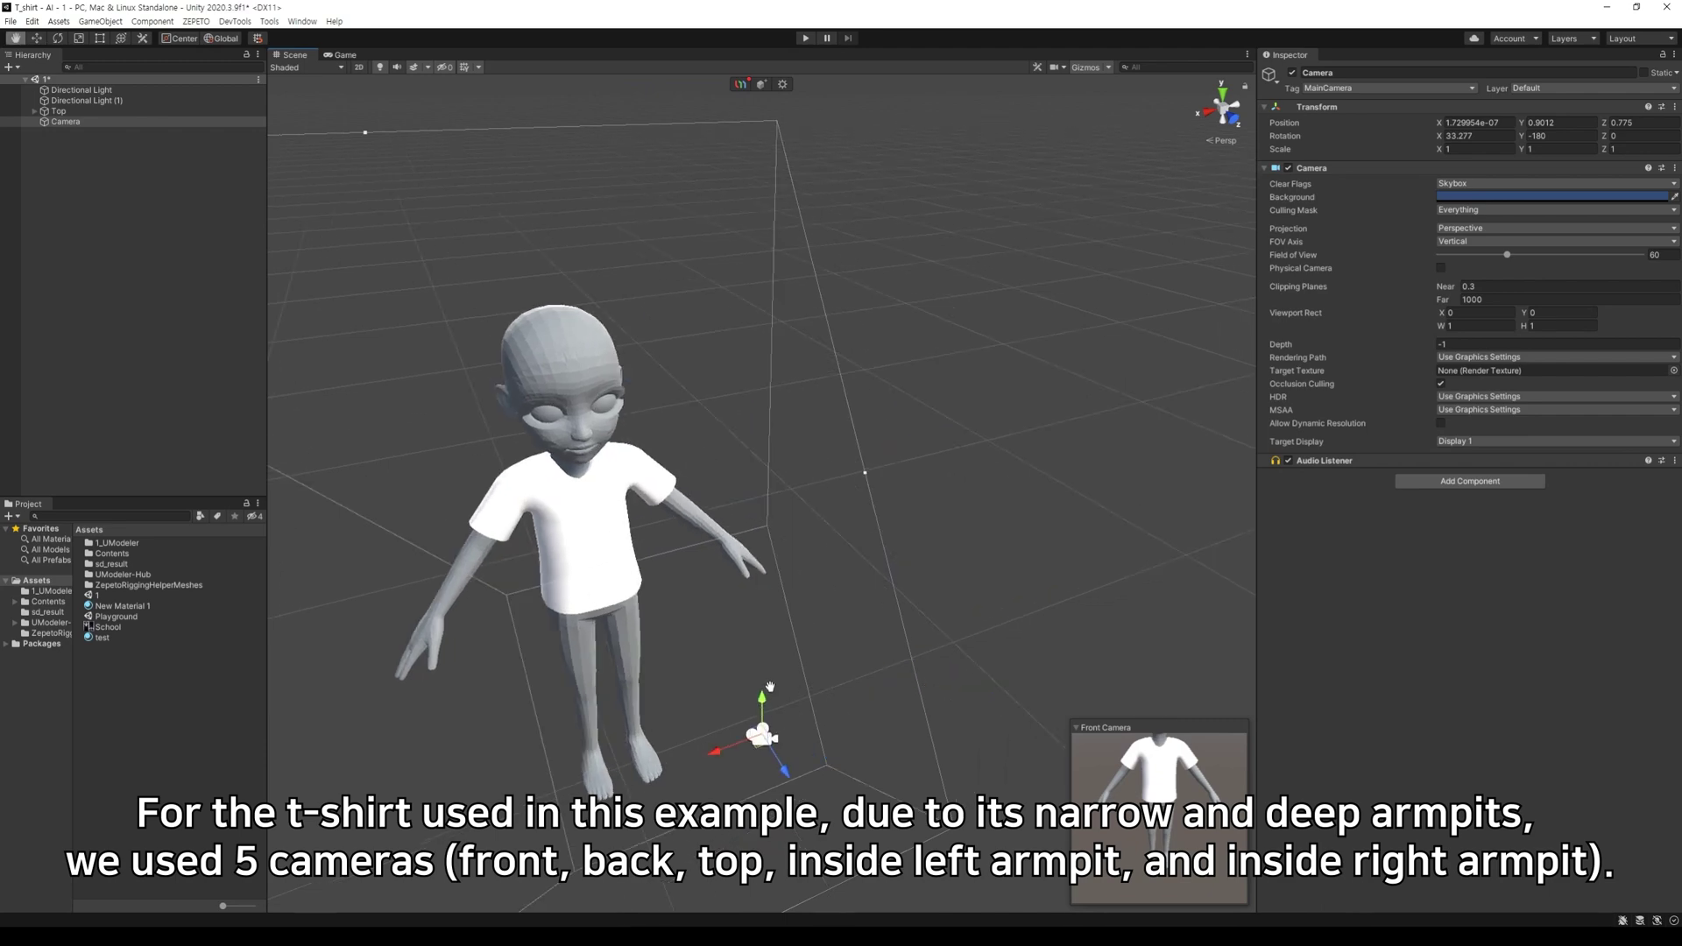
{"action": "scroll", "coordinate": [714, 690], "scroll_direction": "down", "scroll_amount": 3}
{"action": "left_click_drag", "start_coordinate": [715, 690], "coordinate": [939, 789], "text": "alt"}
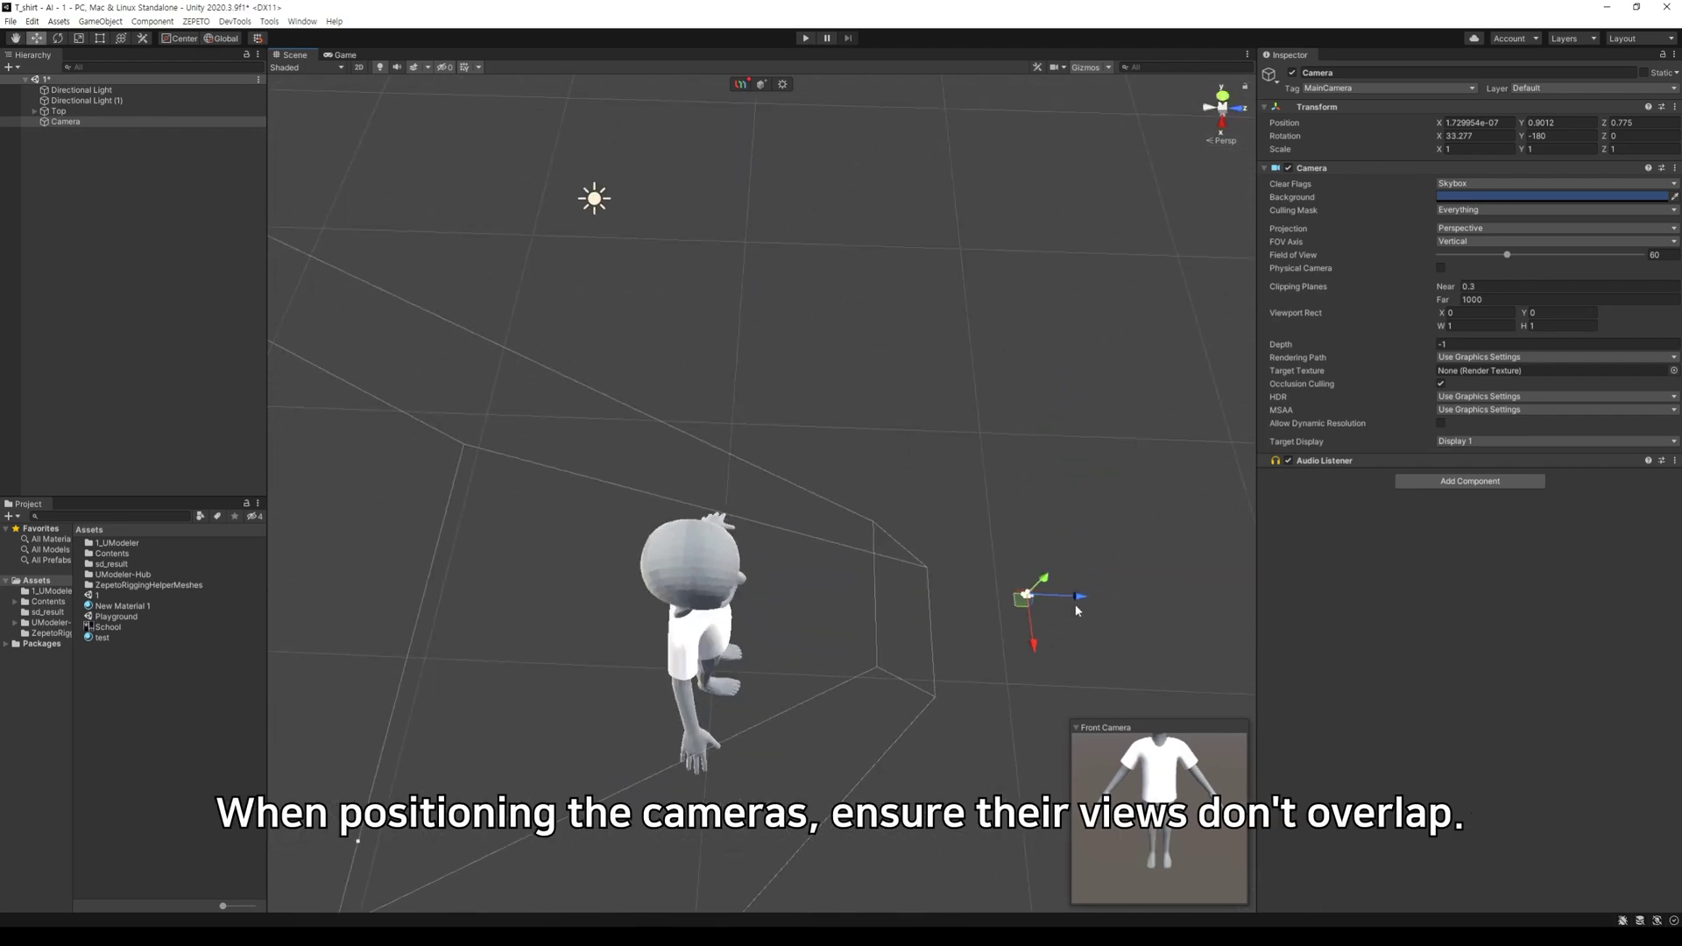
{"action": "key", "text": "ctrl+d"}
{"action": "left_click_drag", "start_coordinate": [1078, 599], "coordinate": [103, 556]}
Step: Turn the duplicated camera toward the character's back by setting its Y rotation to 0
{"action": "key", "text": "e"}
{"action": "middle_click_drag", "start_coordinate": [918, 659], "coordinate": [974, 716]}
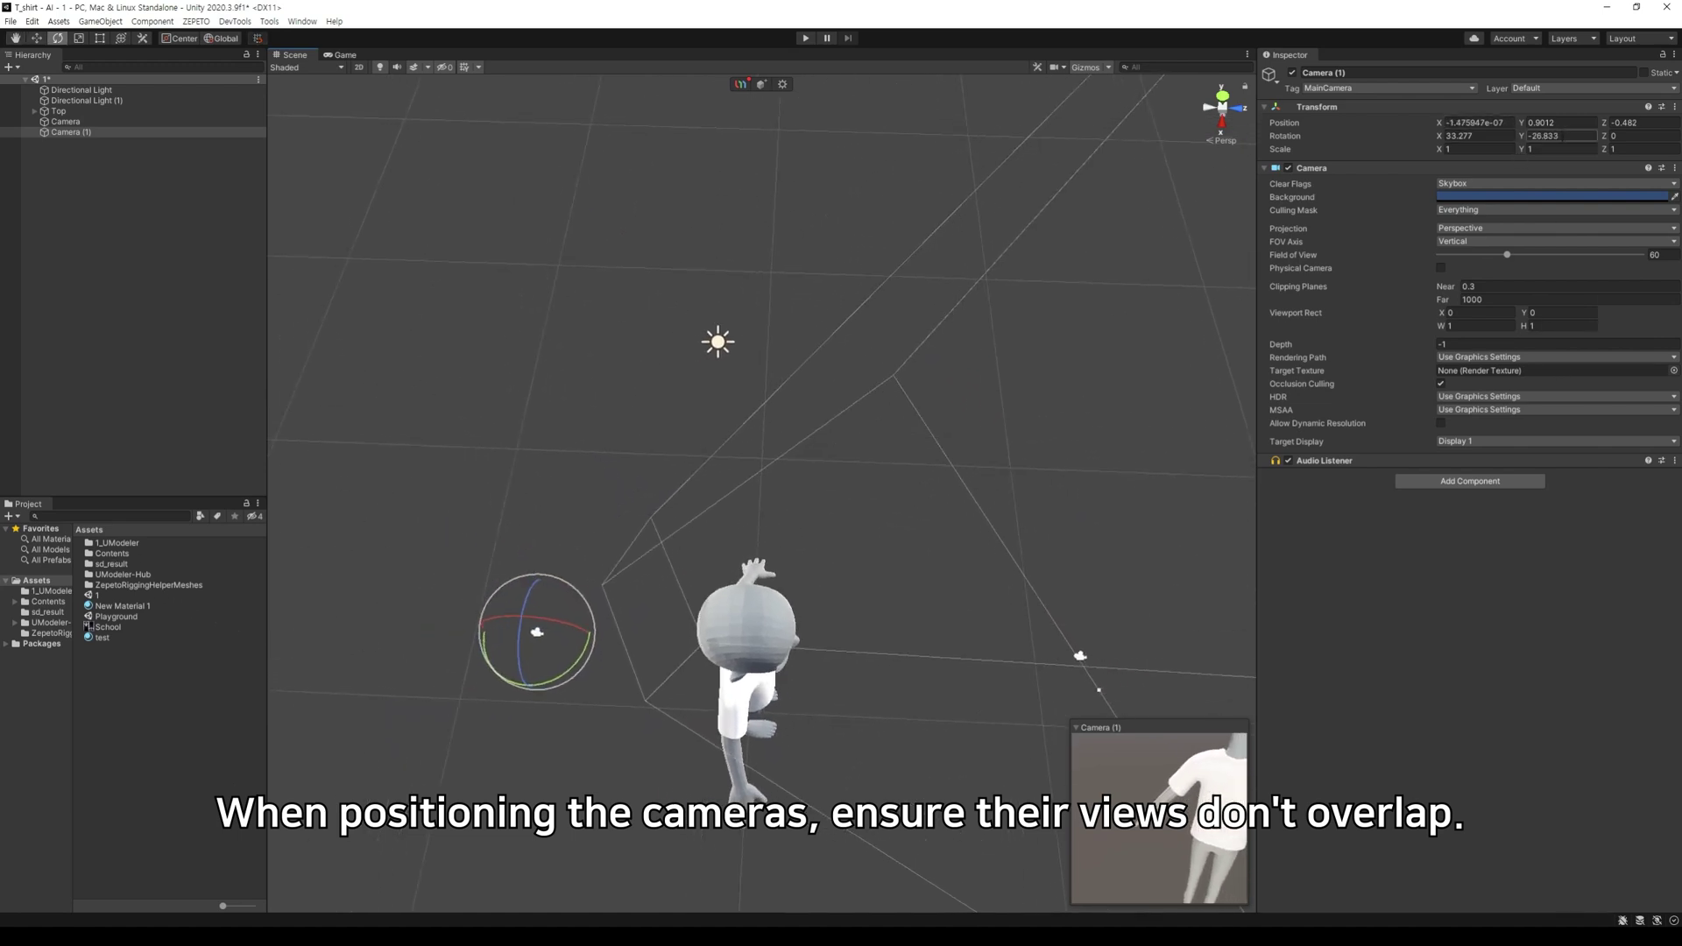
{"action": "scroll", "coordinate": [775, 503], "scroll_direction": "down", "scroll_amount": 6}
{"action": "left_click_drag", "start_coordinate": [732, 609], "coordinate": [706, 632]}
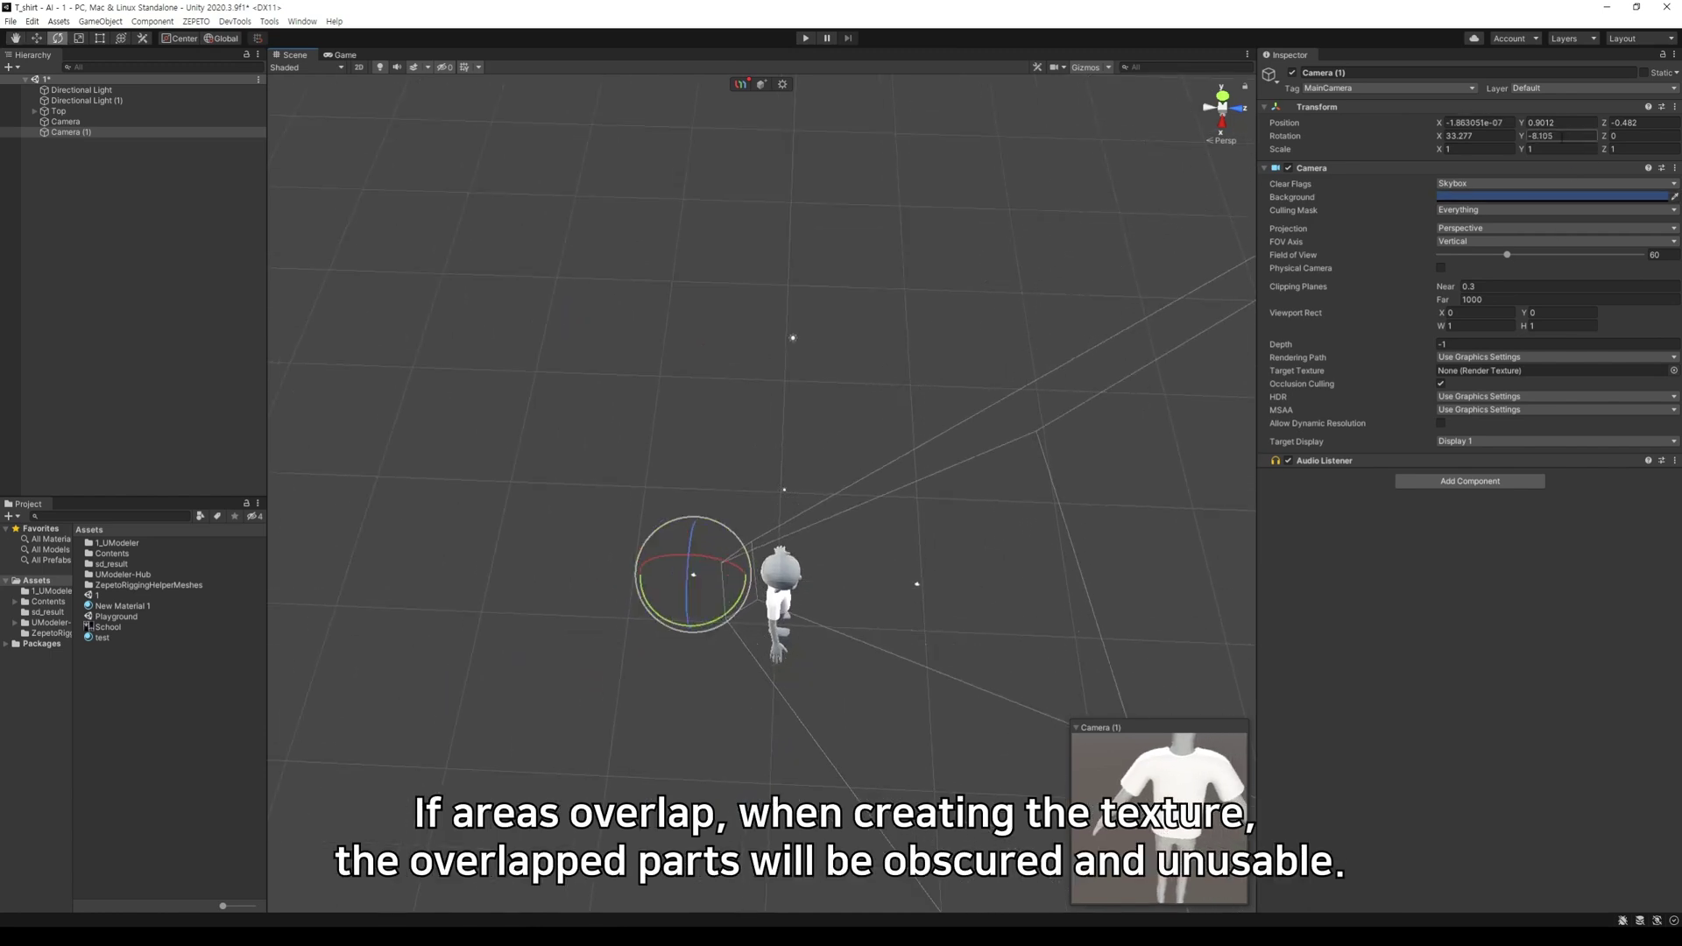
{"action": "type", "text": "0"}
Step: Reposition the back camera to about Y 0.874 and Z -0.723, and tilt it to about -2.08 degrees on X
{"action": "middle_click_drag", "start_coordinate": [718, 569], "coordinate": [819, 571]}
{"action": "key", "text": "w"}
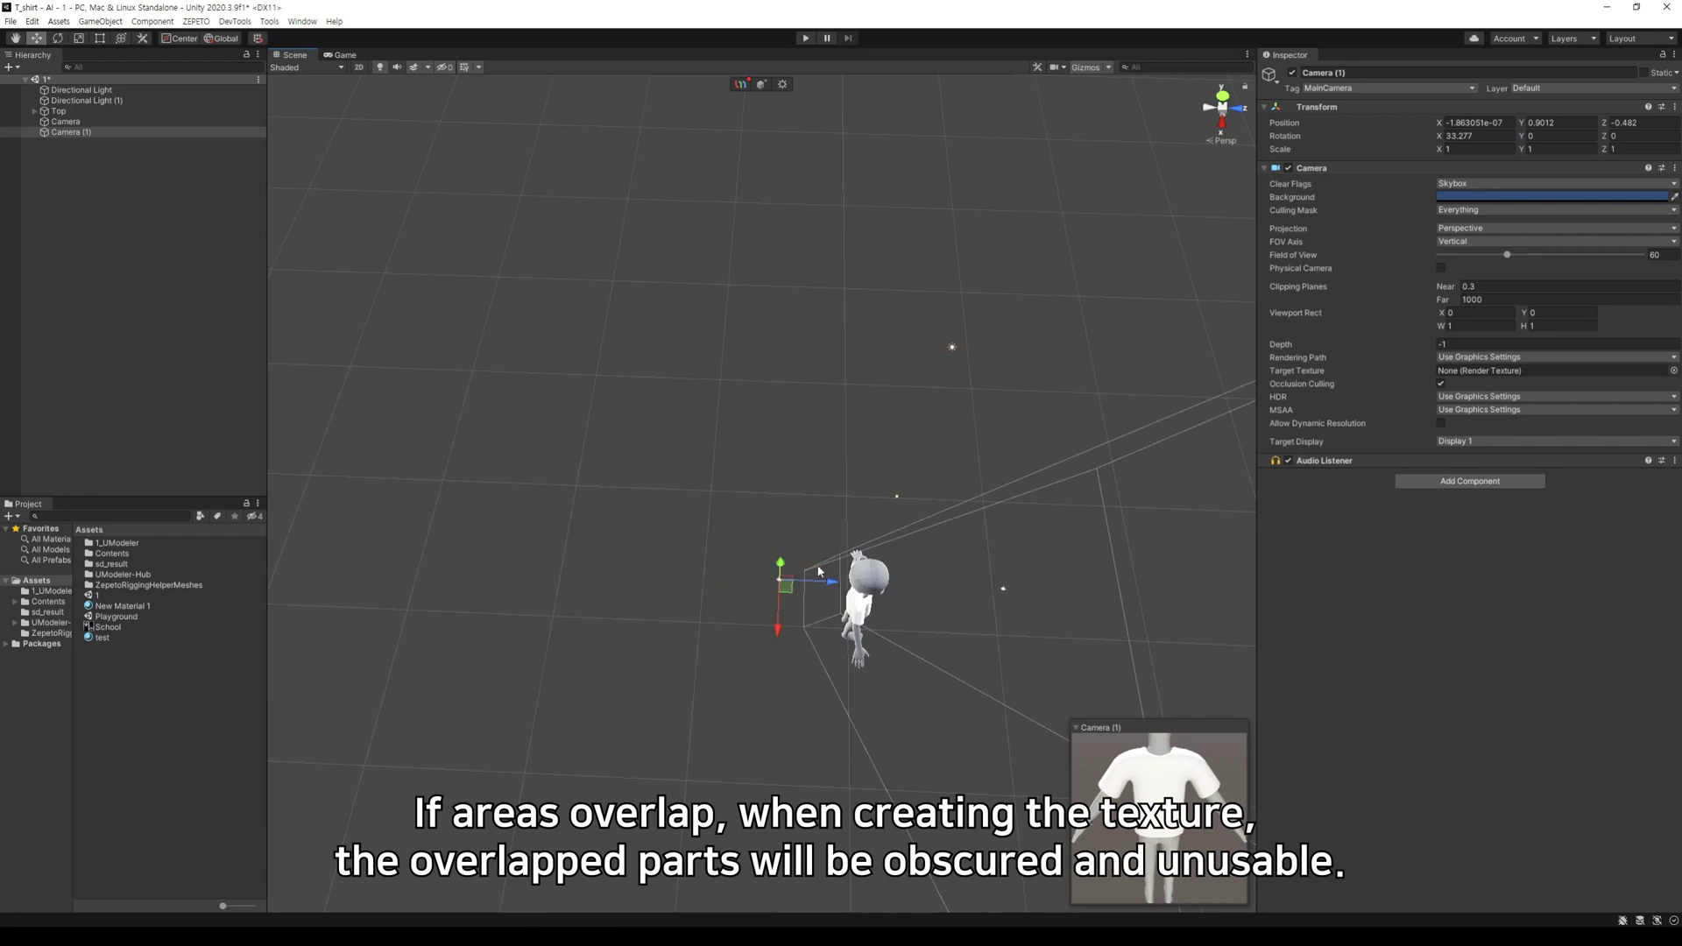
{"action": "left_click_drag", "start_coordinate": [827, 586], "coordinate": [955, 675]}
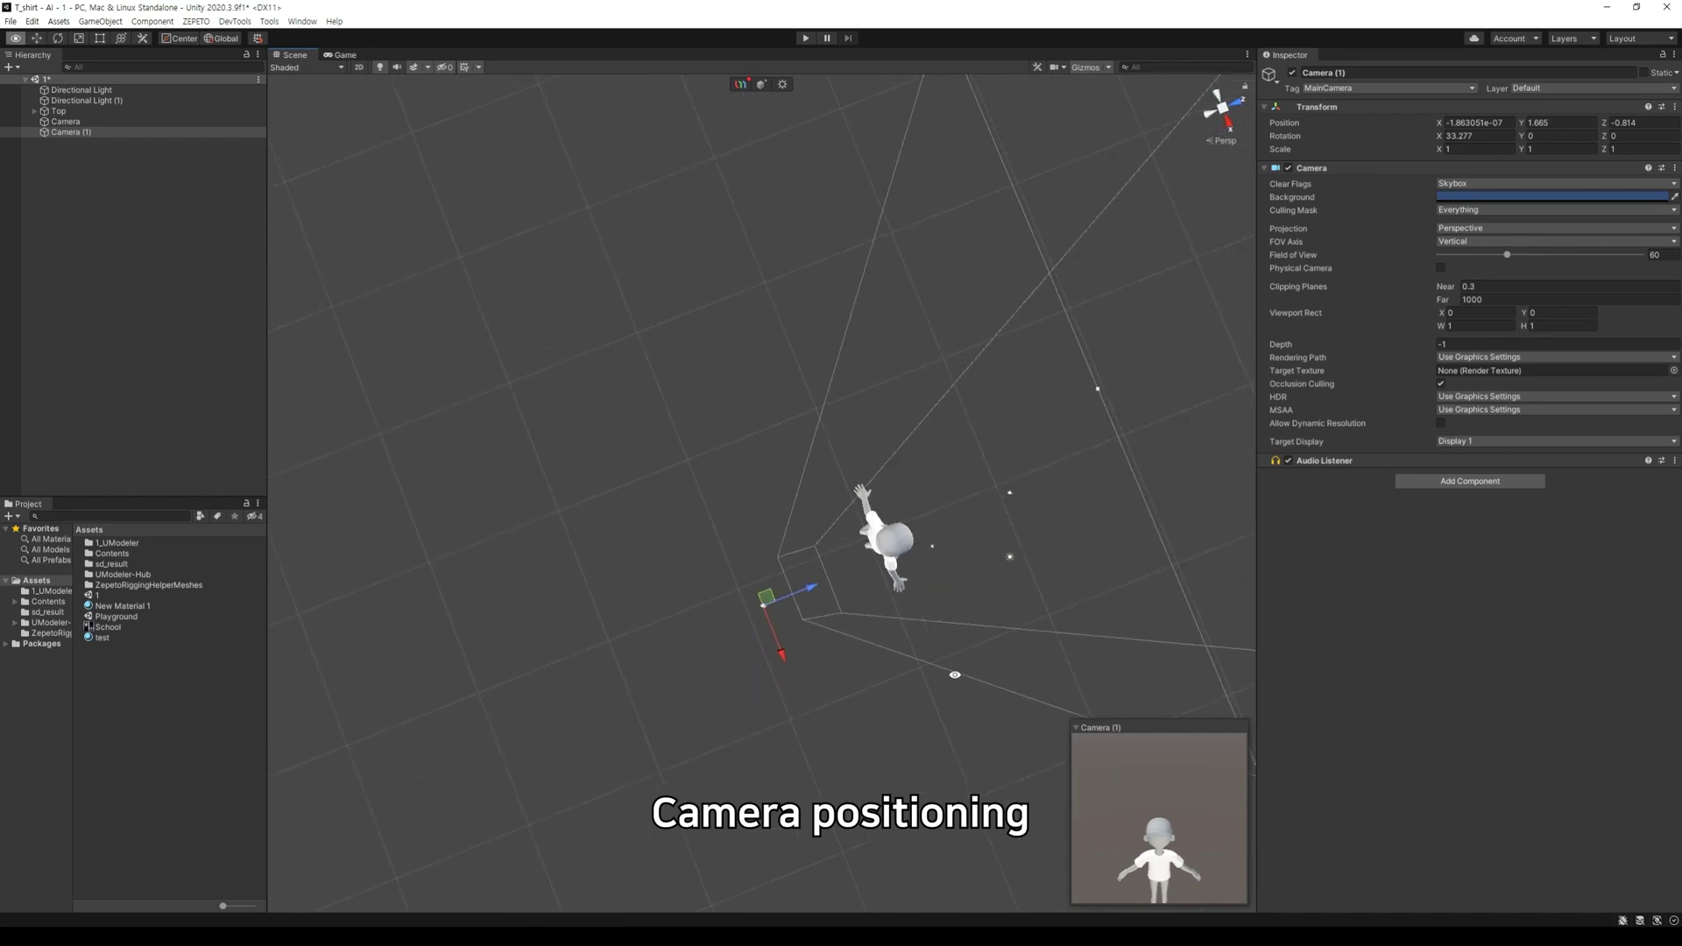
{"action": "left_click_drag", "start_coordinate": [813, 586], "coordinate": [769, 266]}
{"action": "key", "text": "e"}
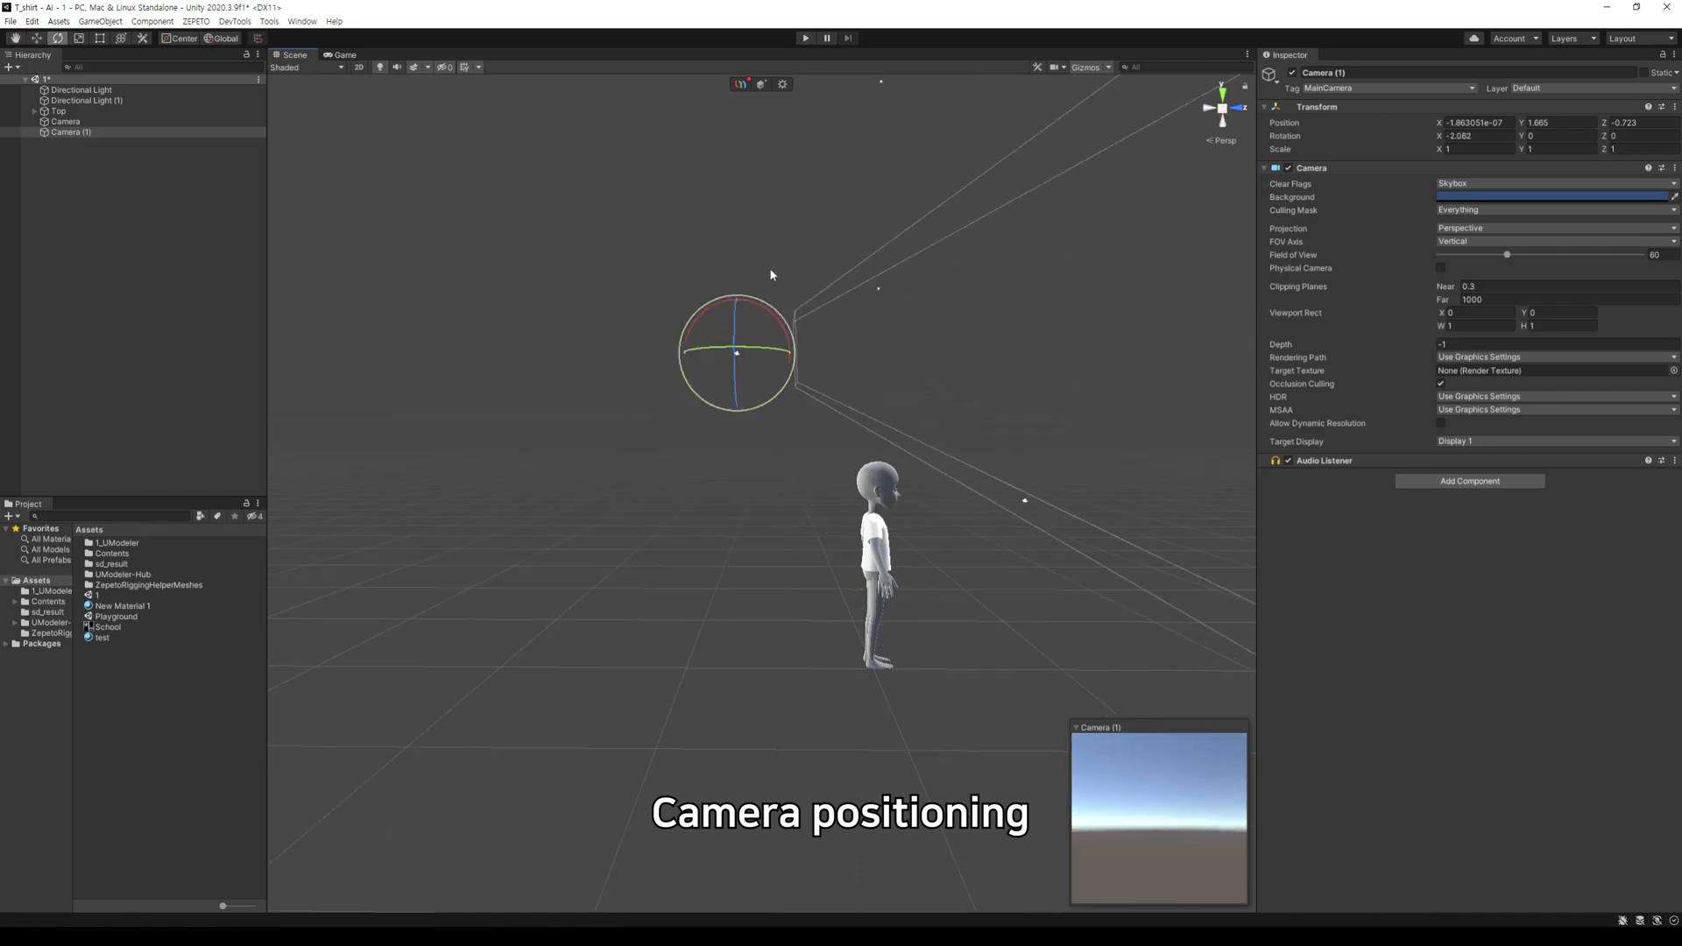
{"action": "key", "text": "w"}
{"action": "left_click_drag", "start_coordinate": [740, 324], "coordinate": [760, 460]}
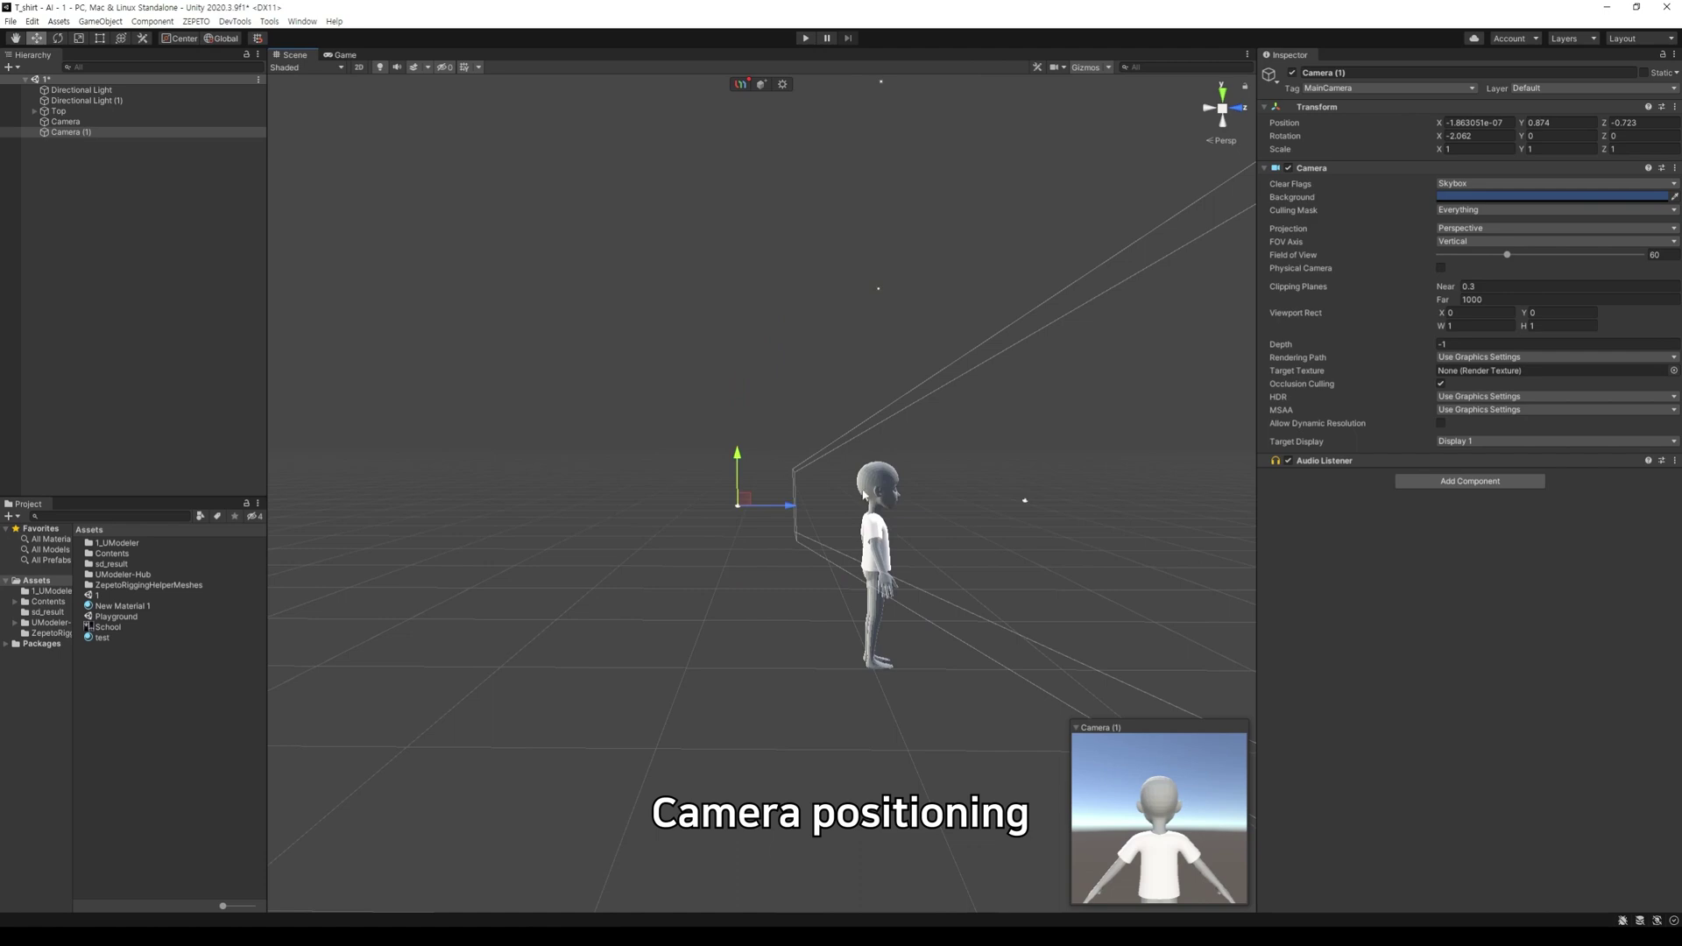
Step: Center the back camera behind the character by setting its X position to 0
{"action": "left_click_drag", "start_coordinate": [874, 501], "coordinate": [1009, 768], "text": "alt"}
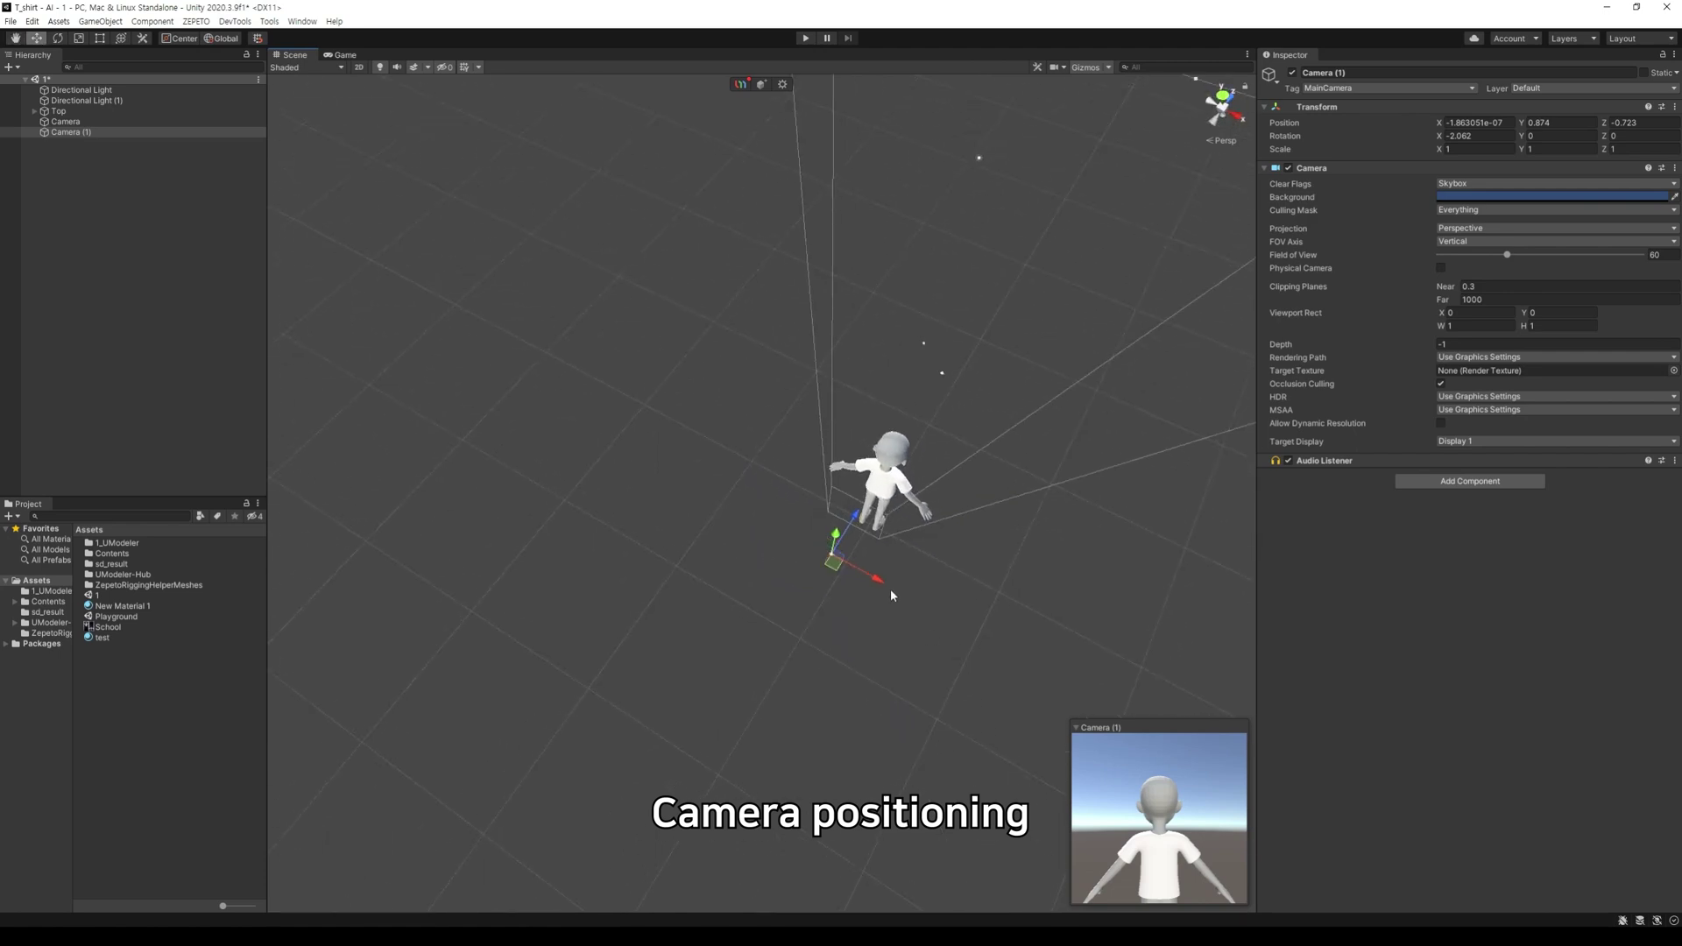
{"action": "left_click_drag", "start_coordinate": [891, 596], "coordinate": [903, 688], "text": "alt"}
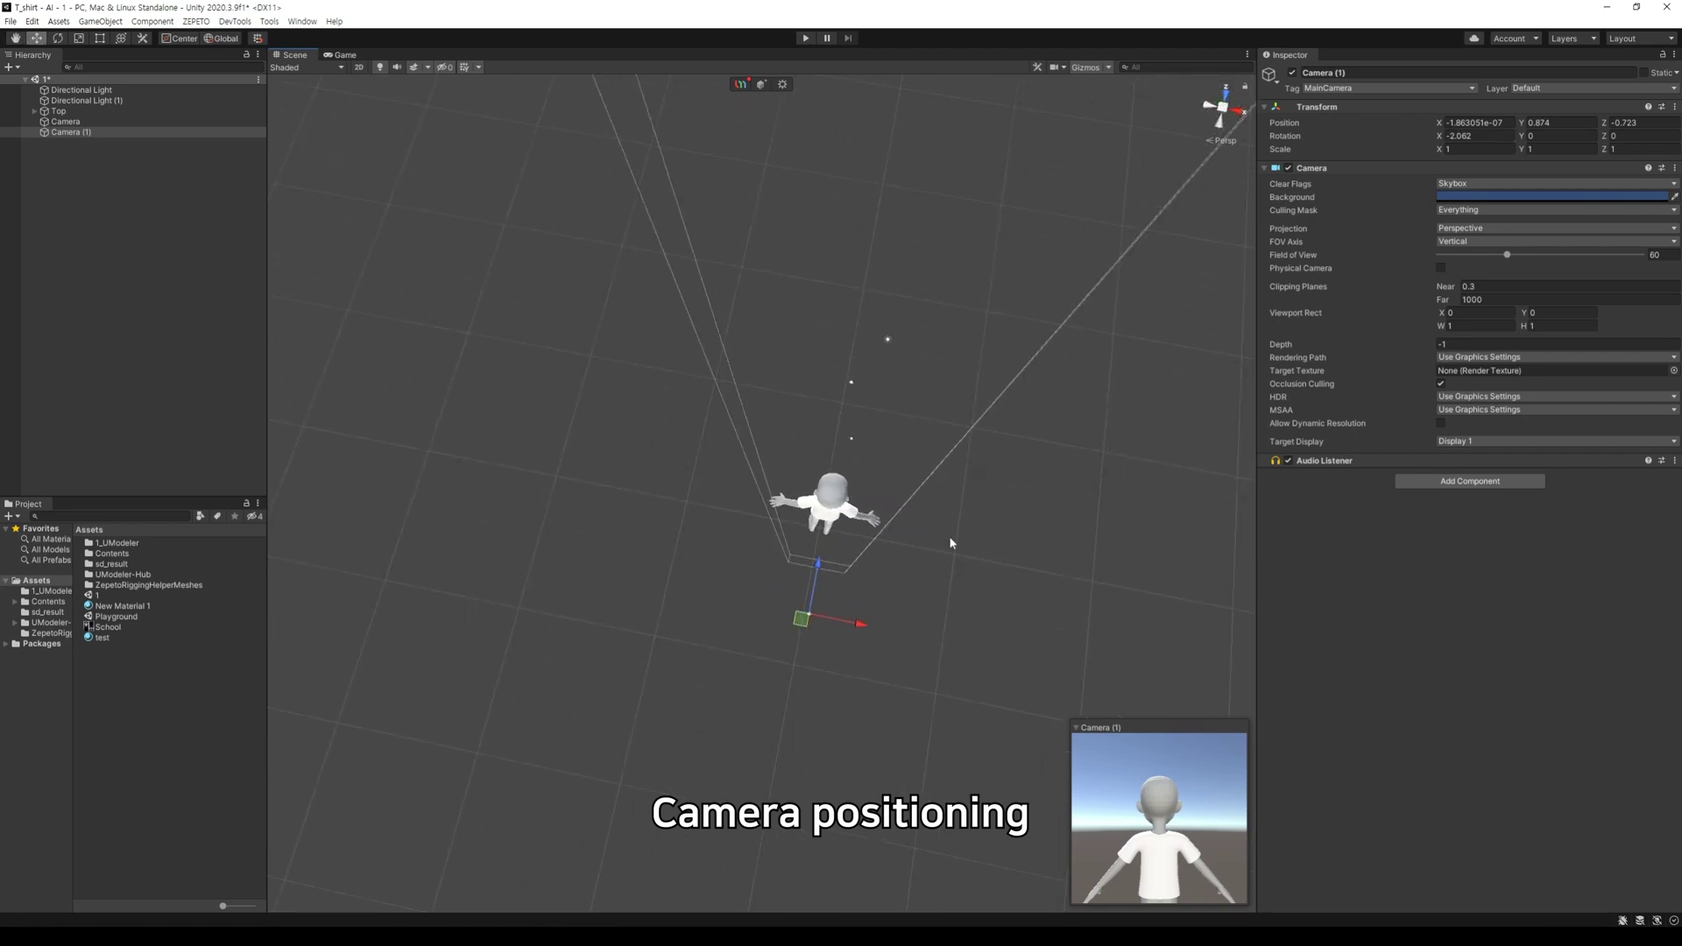
{"action": "left_click_drag", "start_coordinate": [859, 631], "coordinate": [861, 626]}
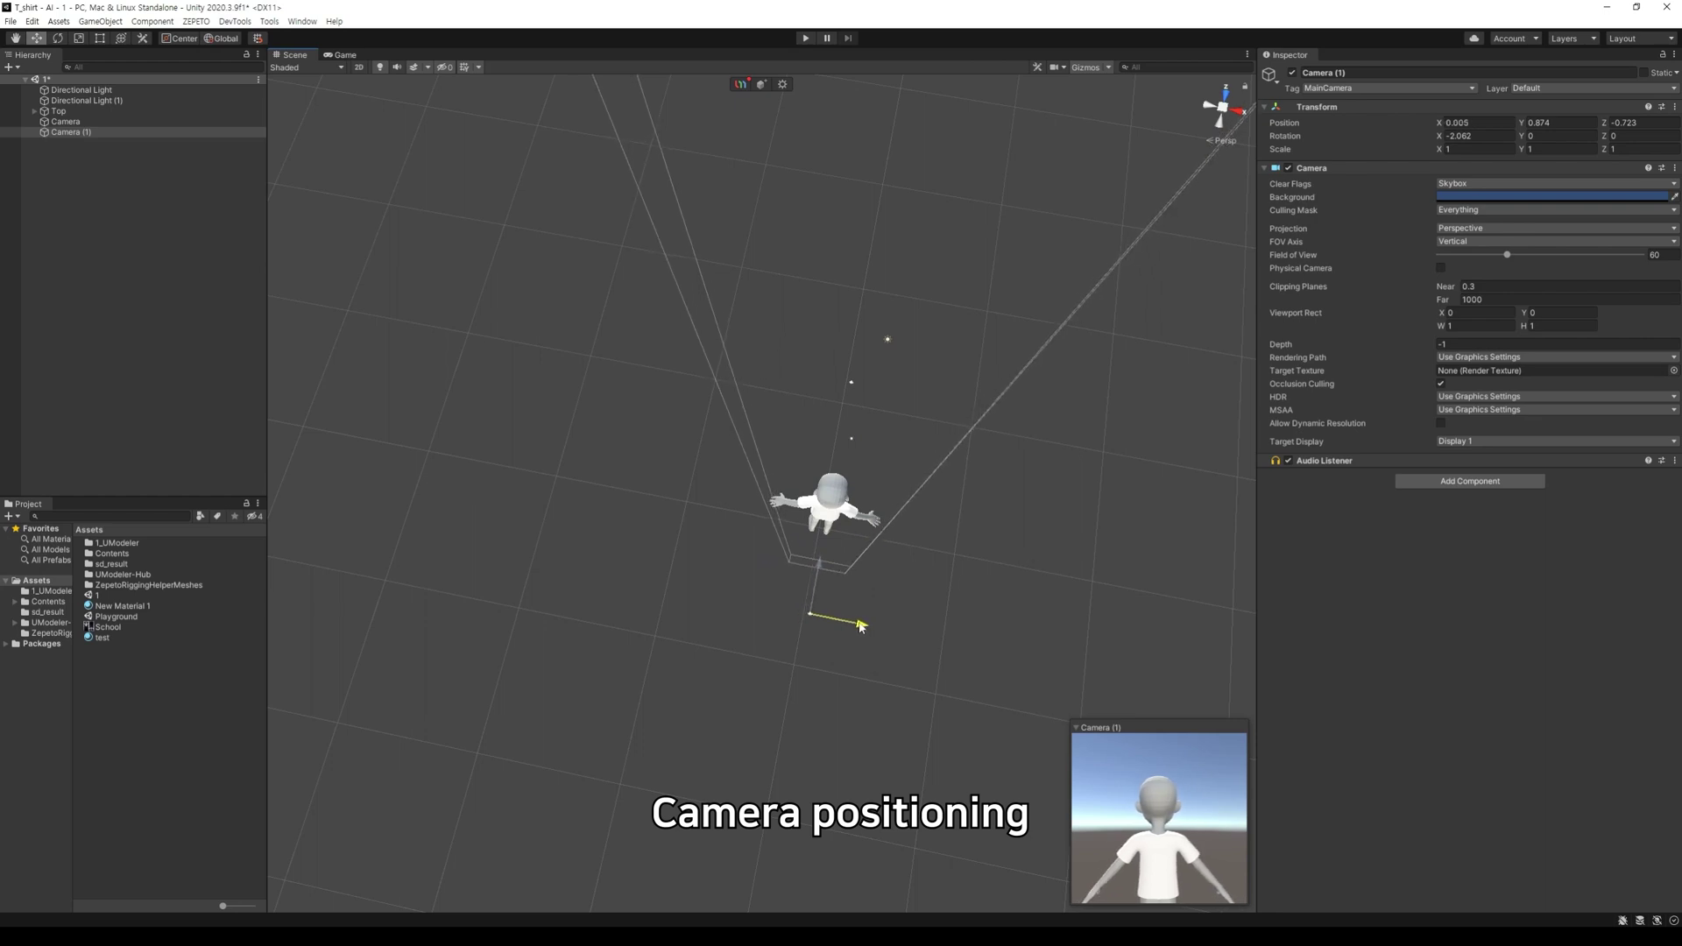
{"action": "type", "text": "0"}
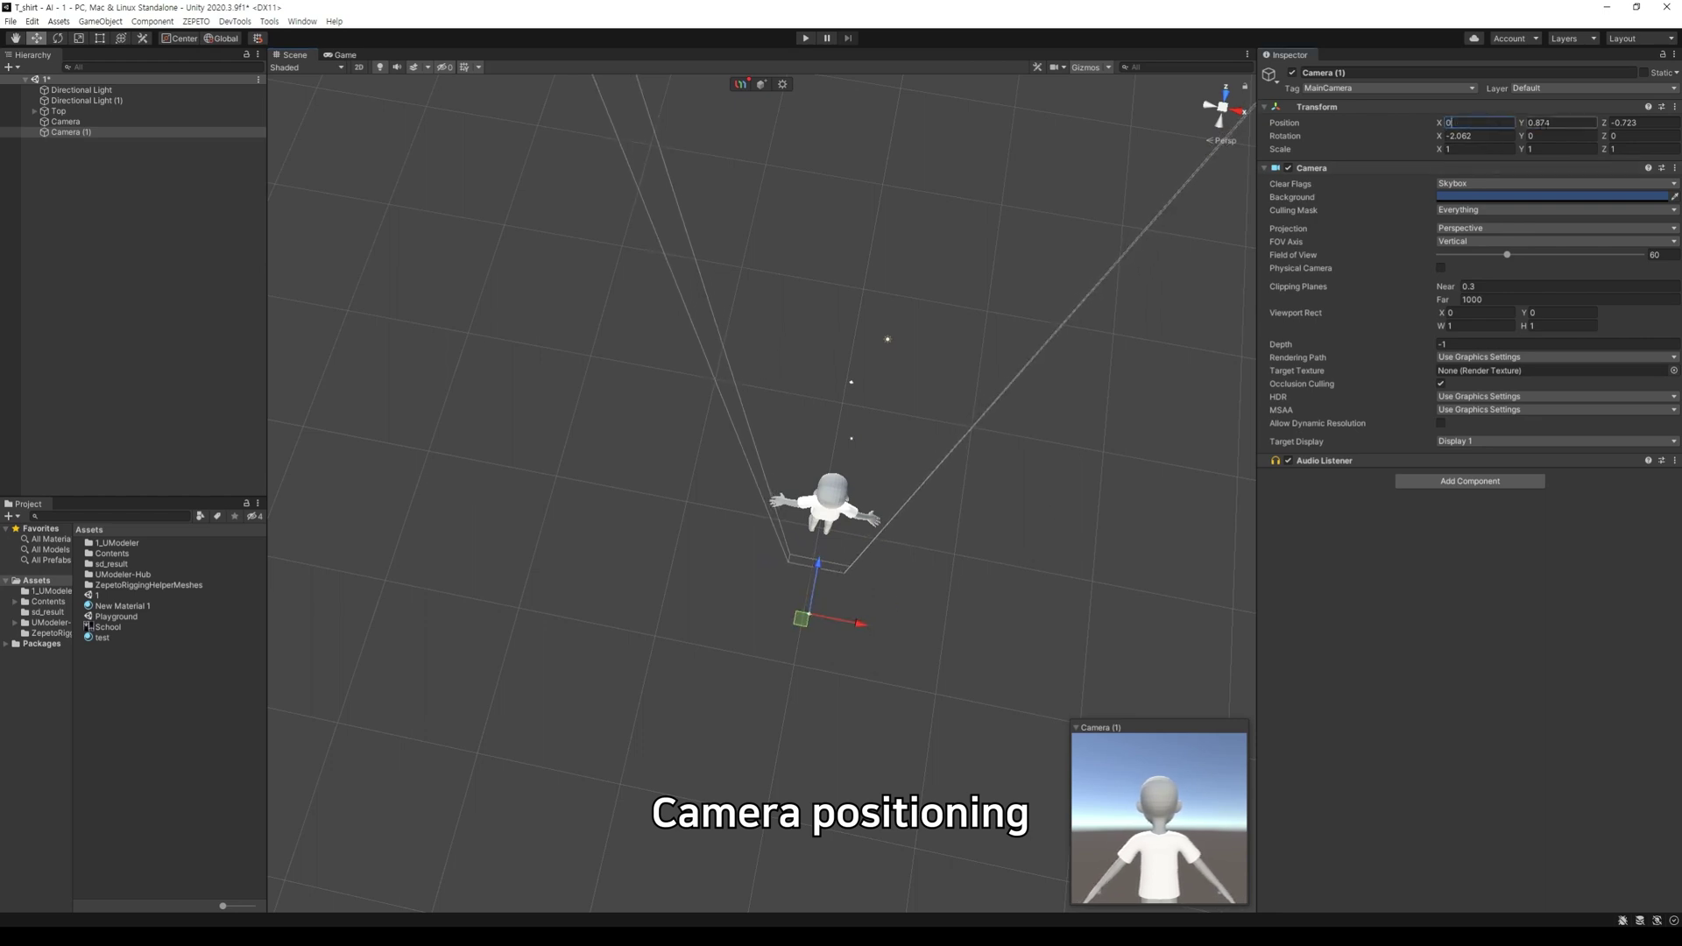
{"action": "left_click_drag", "start_coordinate": [1121, 594], "coordinate": [944, 348], "text": "alt"}
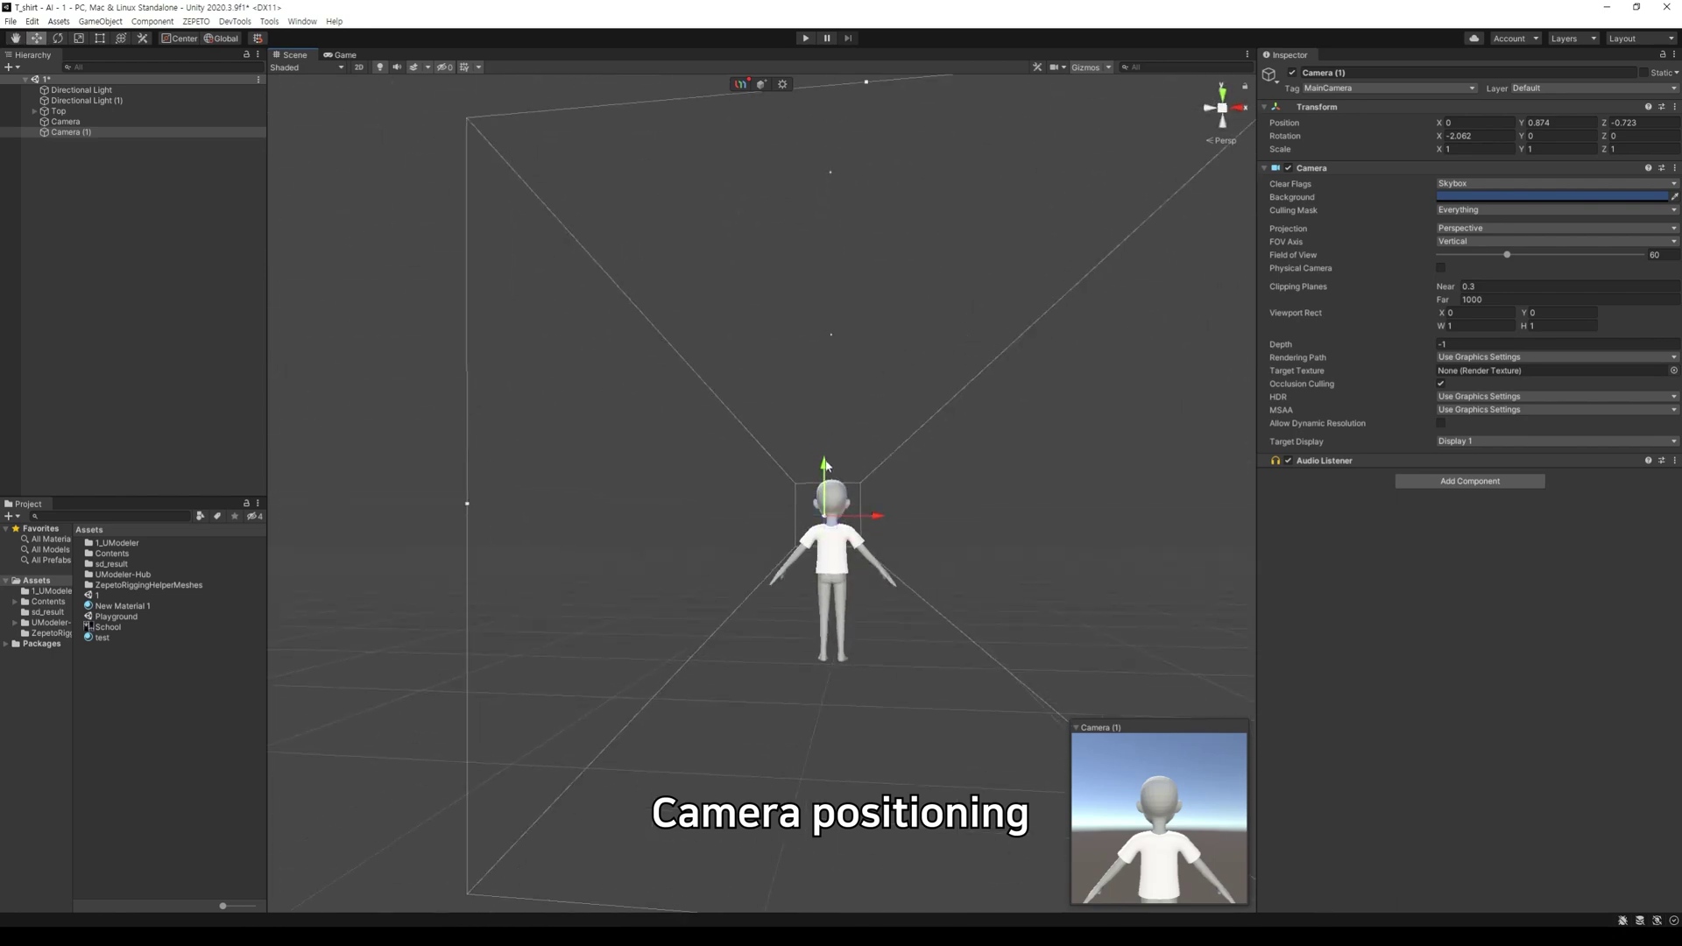
{"action": "mouse_move", "coordinate": [826, 465]}
{"action": "left_mouse_down"}
{"action": "mouse_move", "coordinate": [829, 429]}
{"action": "mouse_move", "coordinate": [837, 468]}
{"action": "left_mouse_up"}
Step: Duplicate the back camera, moving the copy to about X -0.79 with a Y rotation of 90
{"action": "left_click_drag", "start_coordinate": [972, 477], "coordinate": [795, 584], "text": "alt"}
{"action": "key", "text": "ctrl+d"}
{"action": "key", "text": "e"}
{"action": "key", "text": "w"}
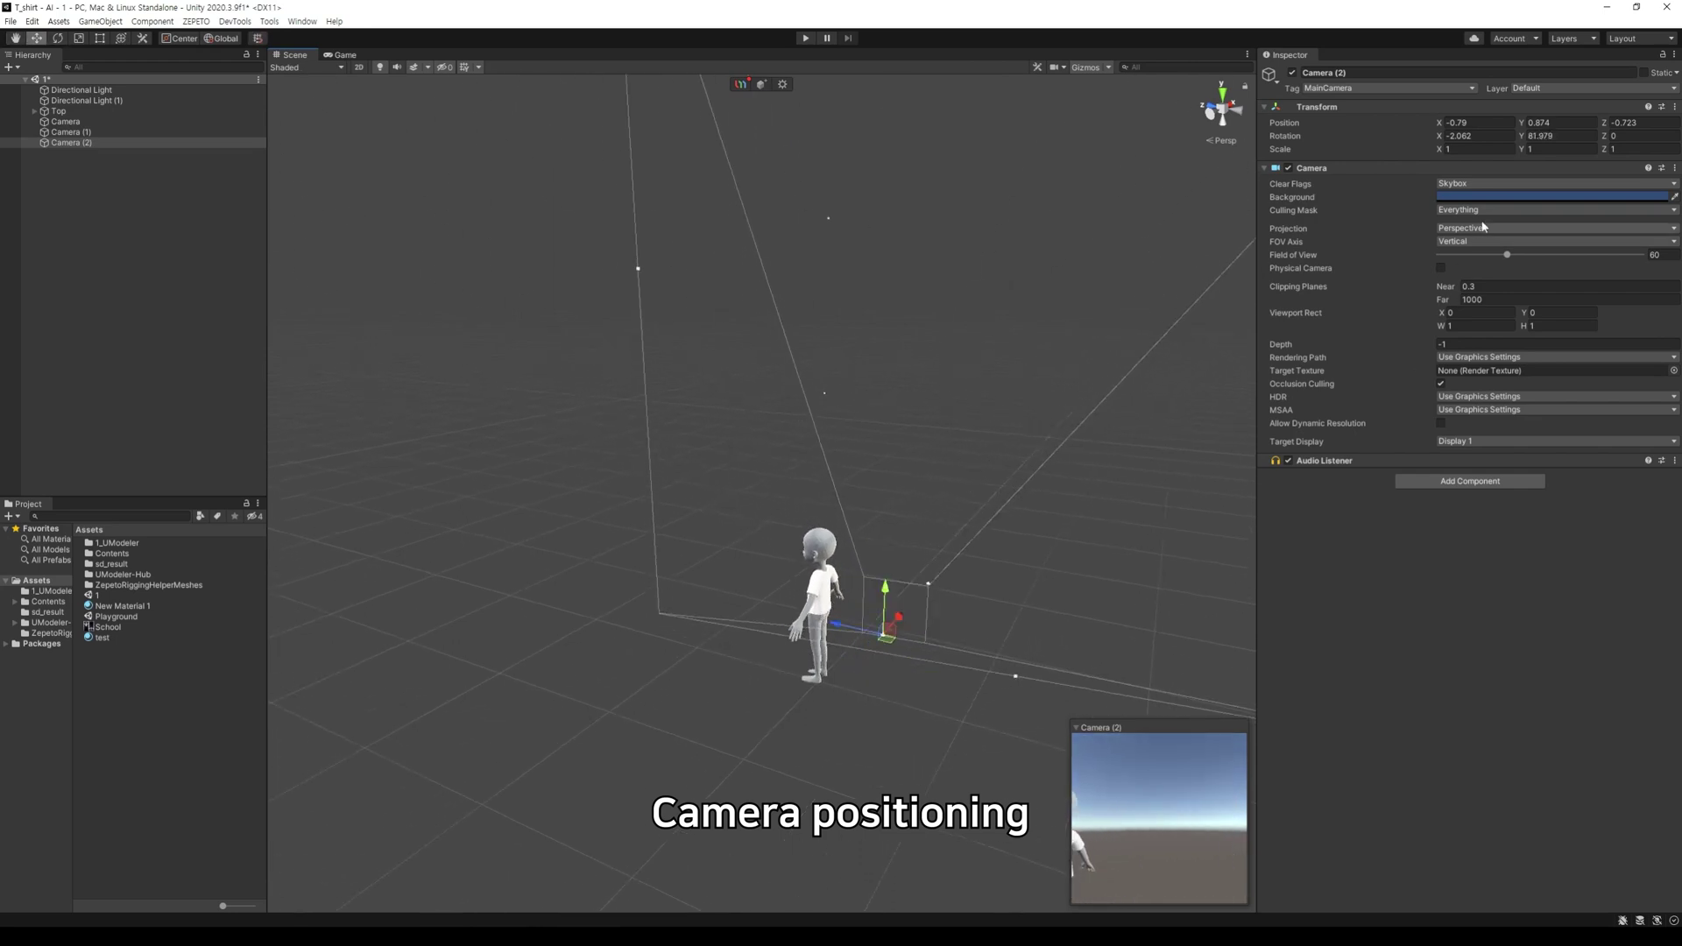
{"action": "type", "text": "90"}
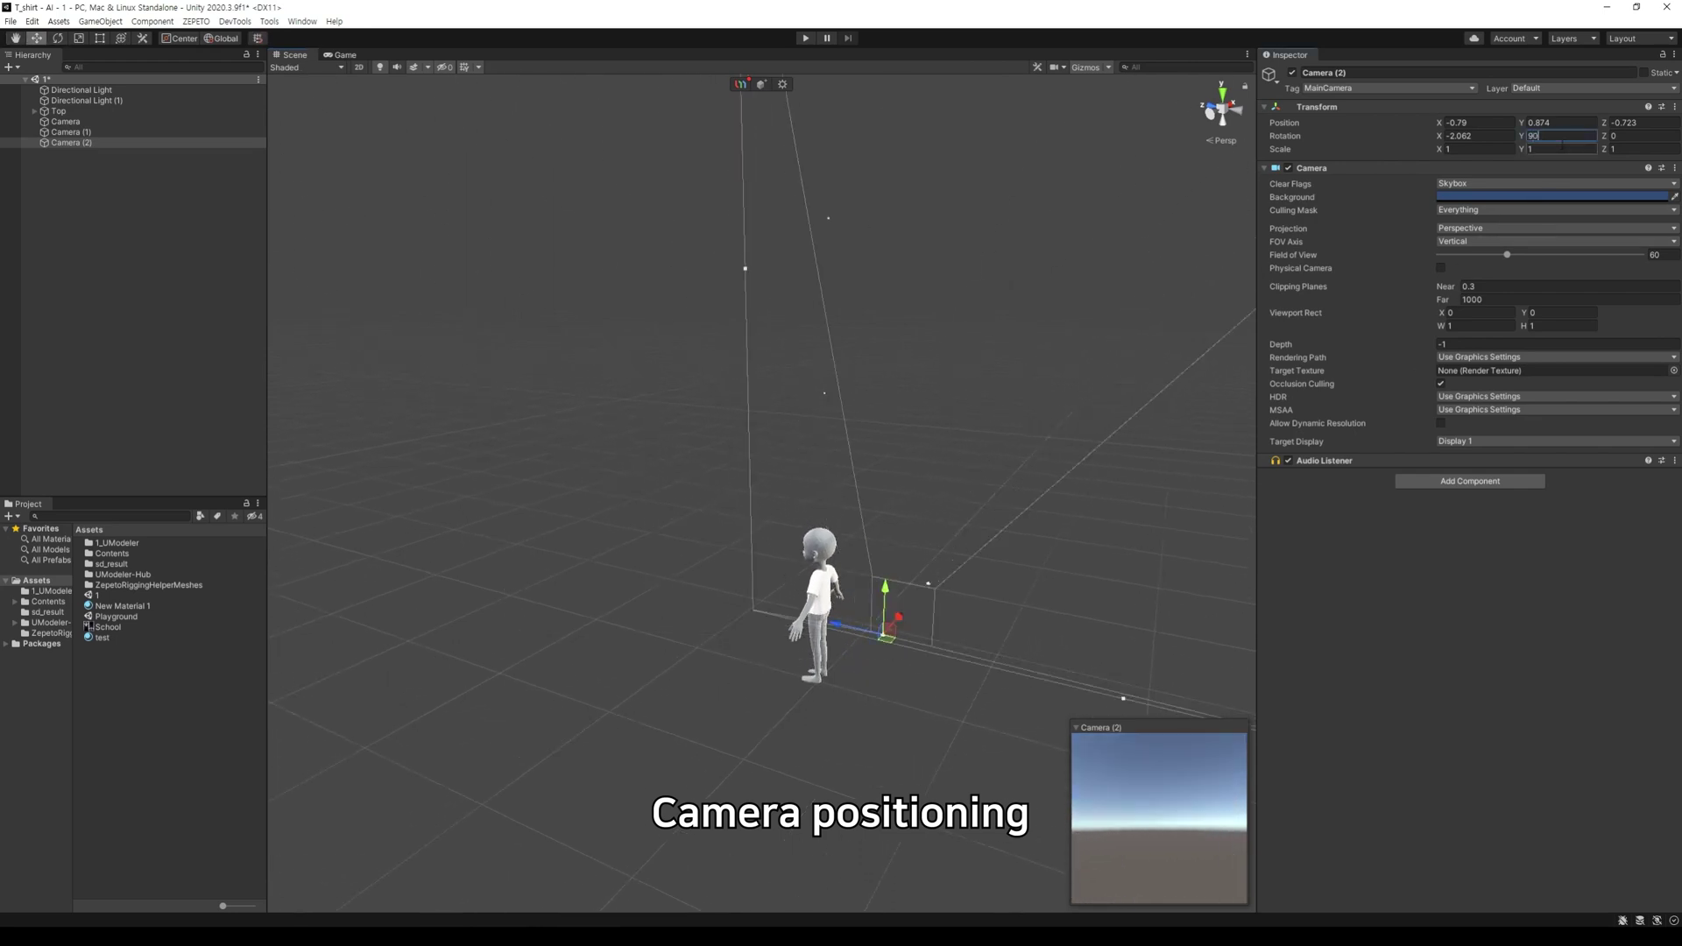
Step: Move the side camera low beside the character to about X -0.56, Y 0.091, Z 0.063, and tilt it upward to about -52 degrees on X
{"action": "left_click_drag", "start_coordinate": [715, 647], "coordinate": [841, 708], "text": "alt"}
{"action": "left_click_drag", "start_coordinate": [876, 610], "coordinate": [780, 600]}
{"action": "left_click_drag", "start_coordinate": [788, 683], "coordinate": [963, 603], "text": "alt"}
{"action": "key", "text": "e"}
{"action": "left_click_drag", "start_coordinate": [773, 603], "coordinate": [781, 676]}
{"action": "key", "text": "w"}
{"action": "key", "text": "e"}
{"action": "key", "text": "w"}
{"action": "key", "text": "e"}
{"action": "key", "text": "w"}
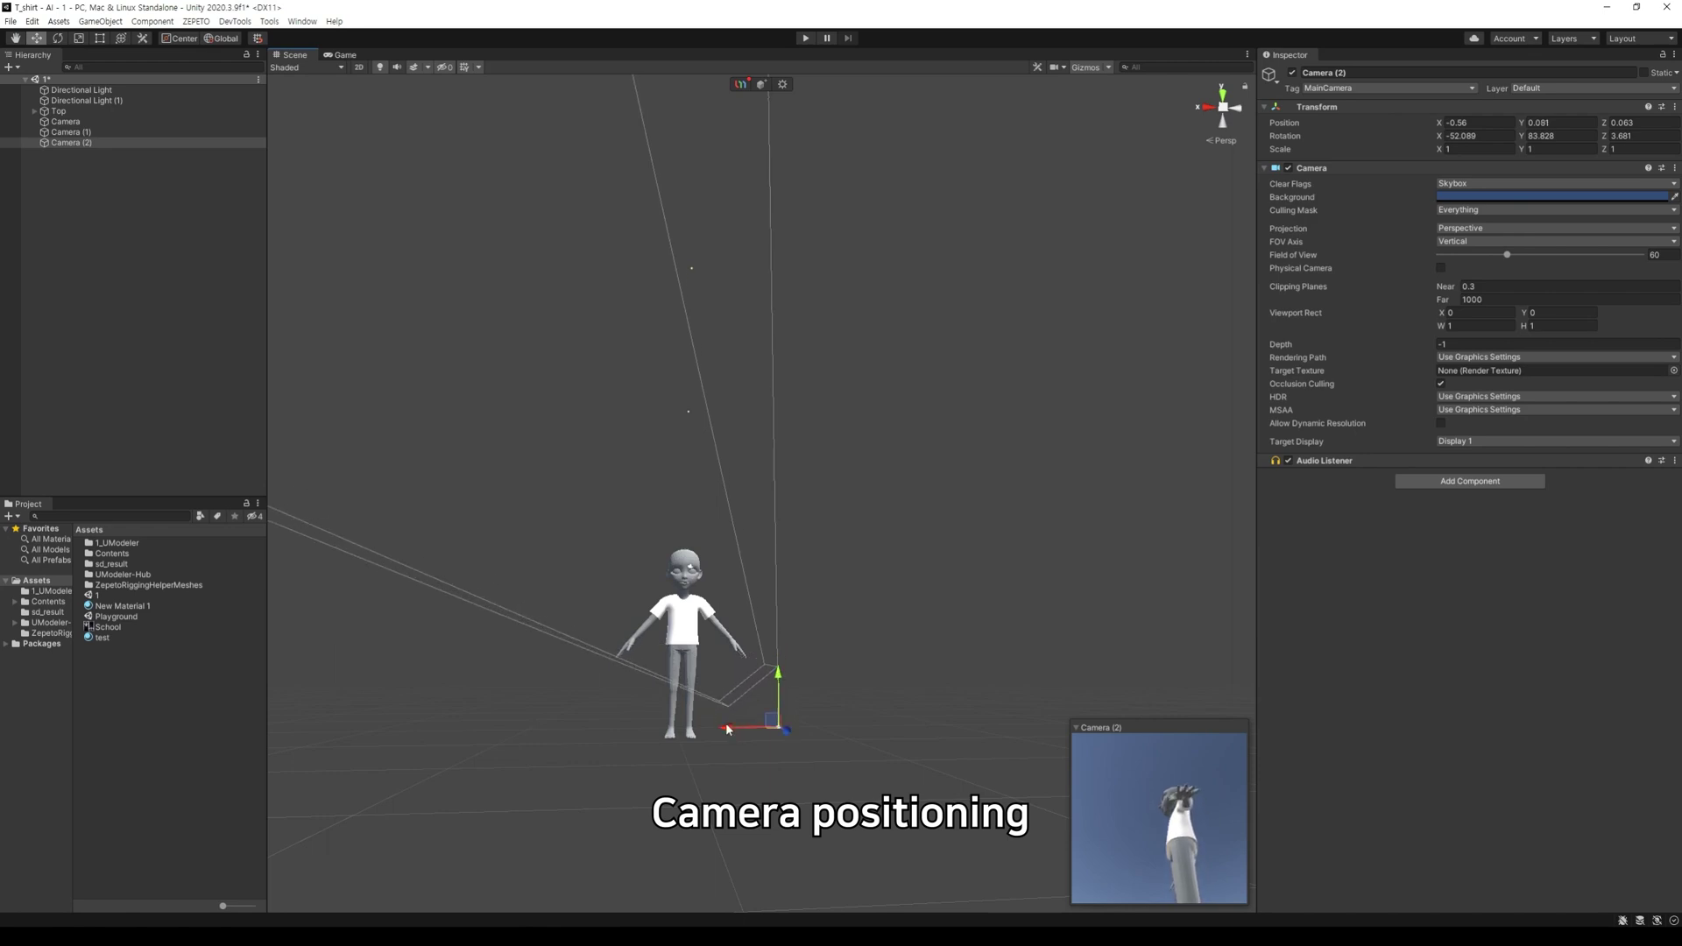
Step: Refine the side camera's placement to about X -0.594, Y 0.322, Z 0.279, with an X rotation of about -35.2 degrees
{"action": "left_click_drag", "start_coordinate": [730, 729], "coordinate": [804, 654]}
{"action": "left_click_drag", "start_coordinate": [849, 687], "coordinate": [796, 759], "text": "alt"}
{"action": "key", "text": "e"}
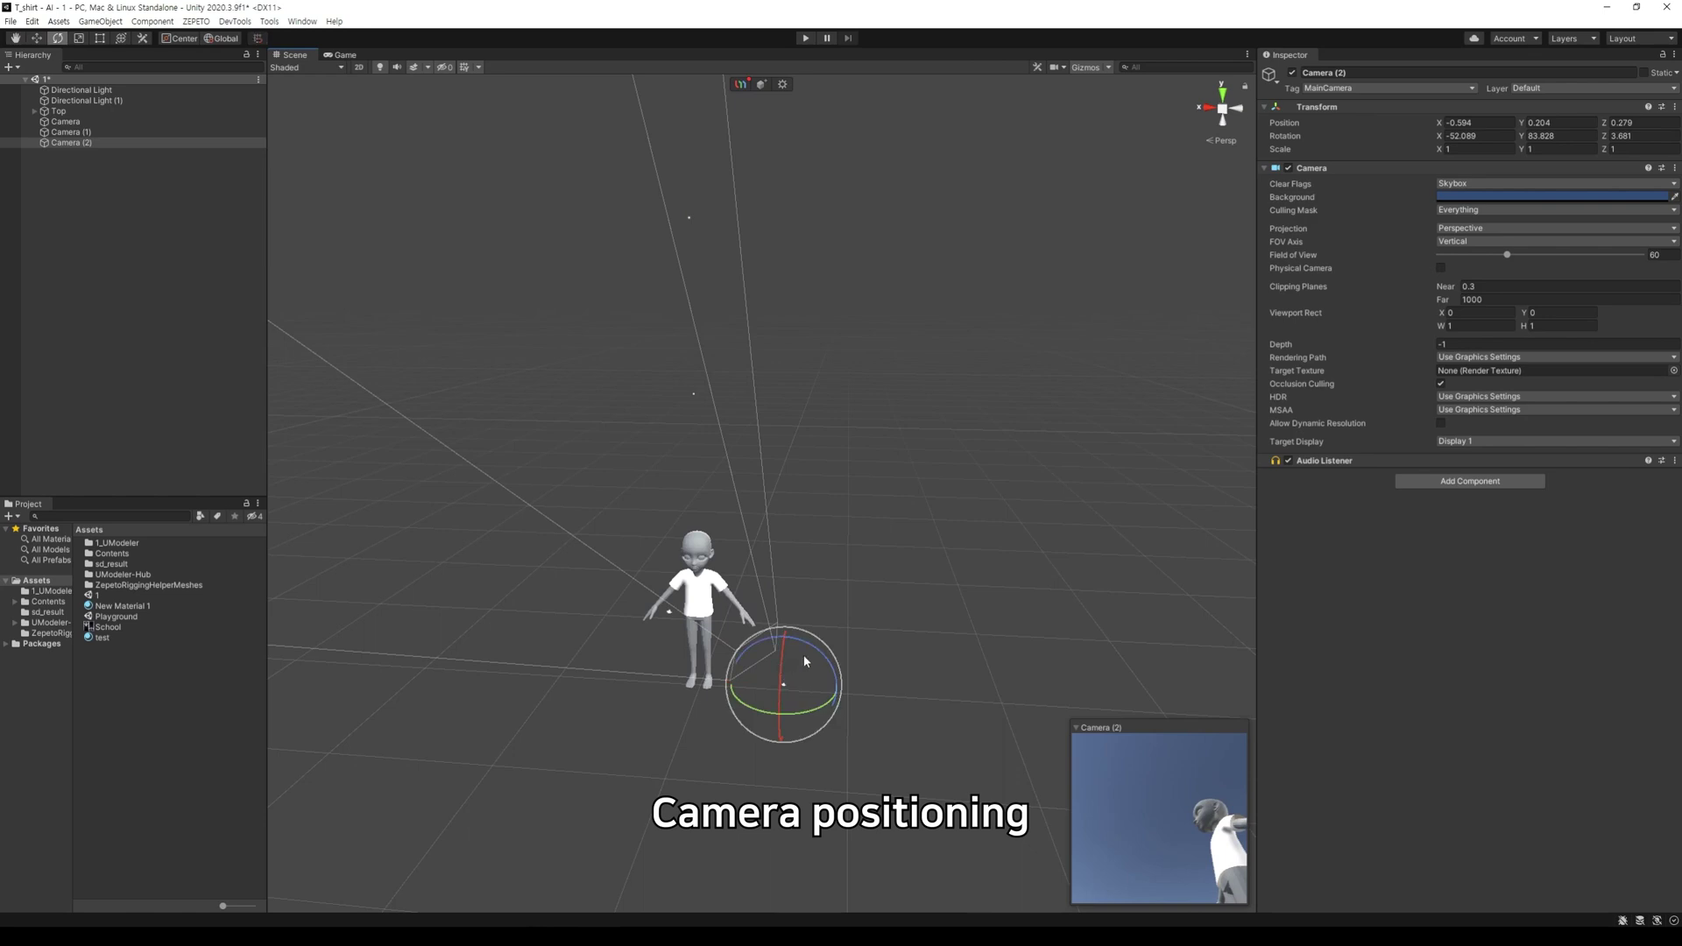
{"action": "left_click_drag", "start_coordinate": [811, 648], "coordinate": [790, 625]}
{"action": "key", "text": "w"}
Step: Reselect the side camera and shift it along the depth axis to about Z 0.207
{"action": "left_click", "coordinate": [745, 662]}
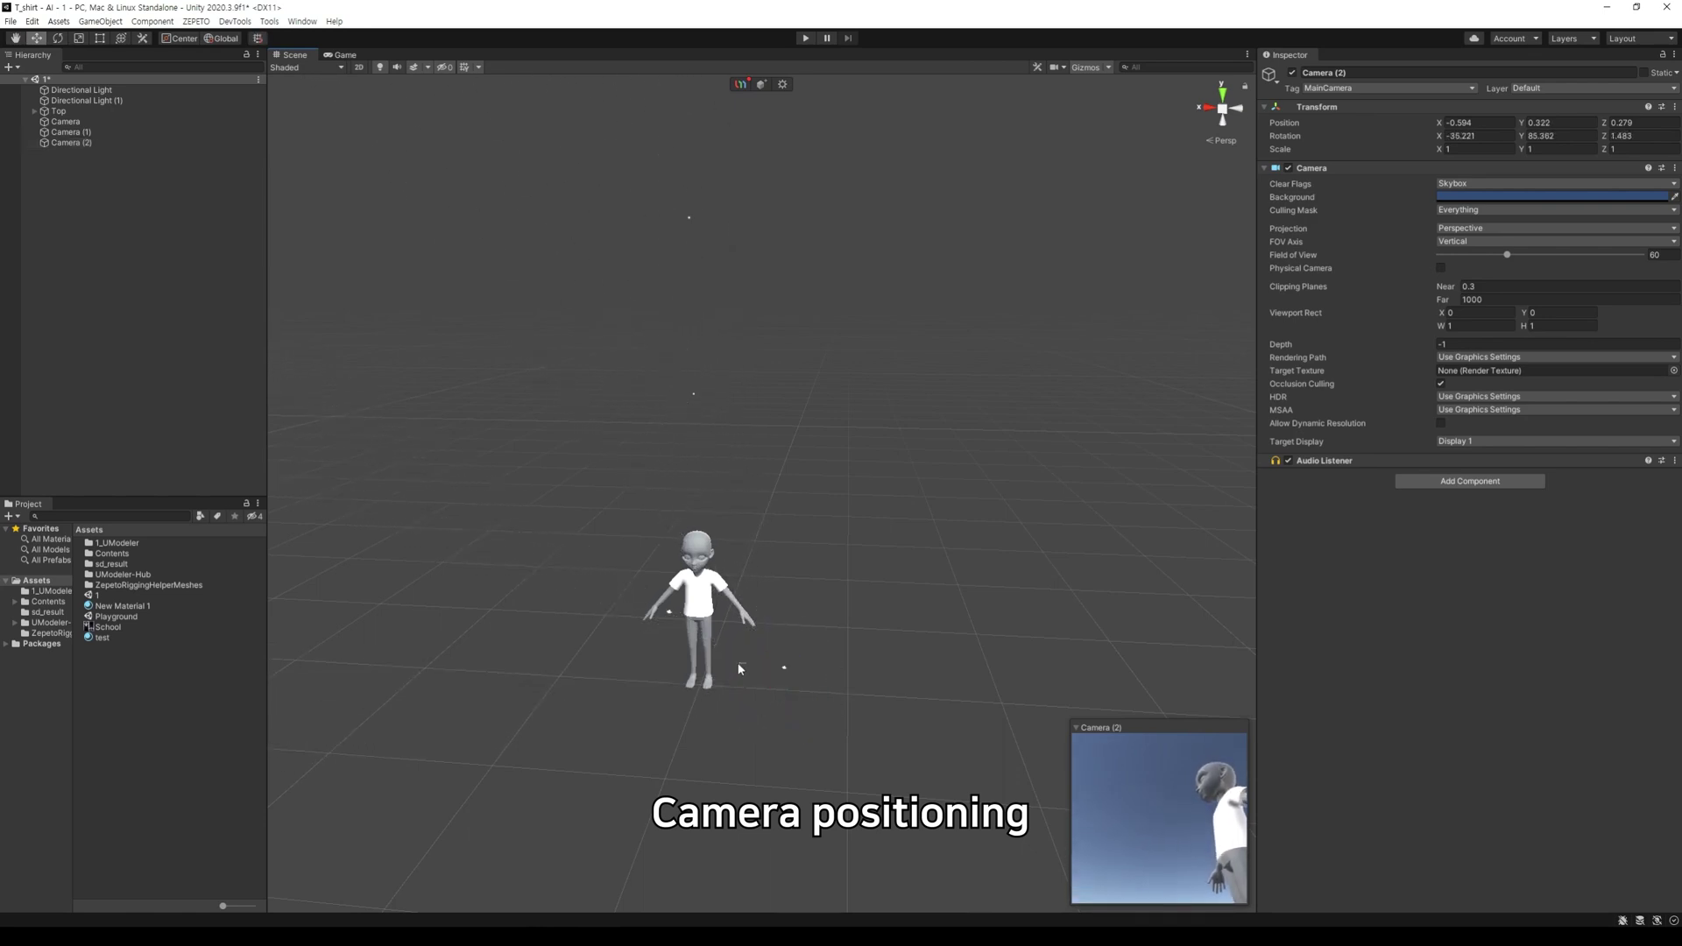
{"action": "left_click", "coordinate": [779, 667]}
{"action": "mouse_move", "coordinate": [765, 673]}
{"action": "left_mouse_down"}
{"action": "mouse_move", "coordinate": [790, 669]}
{"action": "mouse_move", "coordinate": [775, 671]}
{"action": "mouse_move", "coordinate": [792, 688]}
{"action": "left_mouse_up"}
{"action": "left_click_drag", "start_coordinate": [887, 659], "coordinate": [950, 665], "text": "alt"}
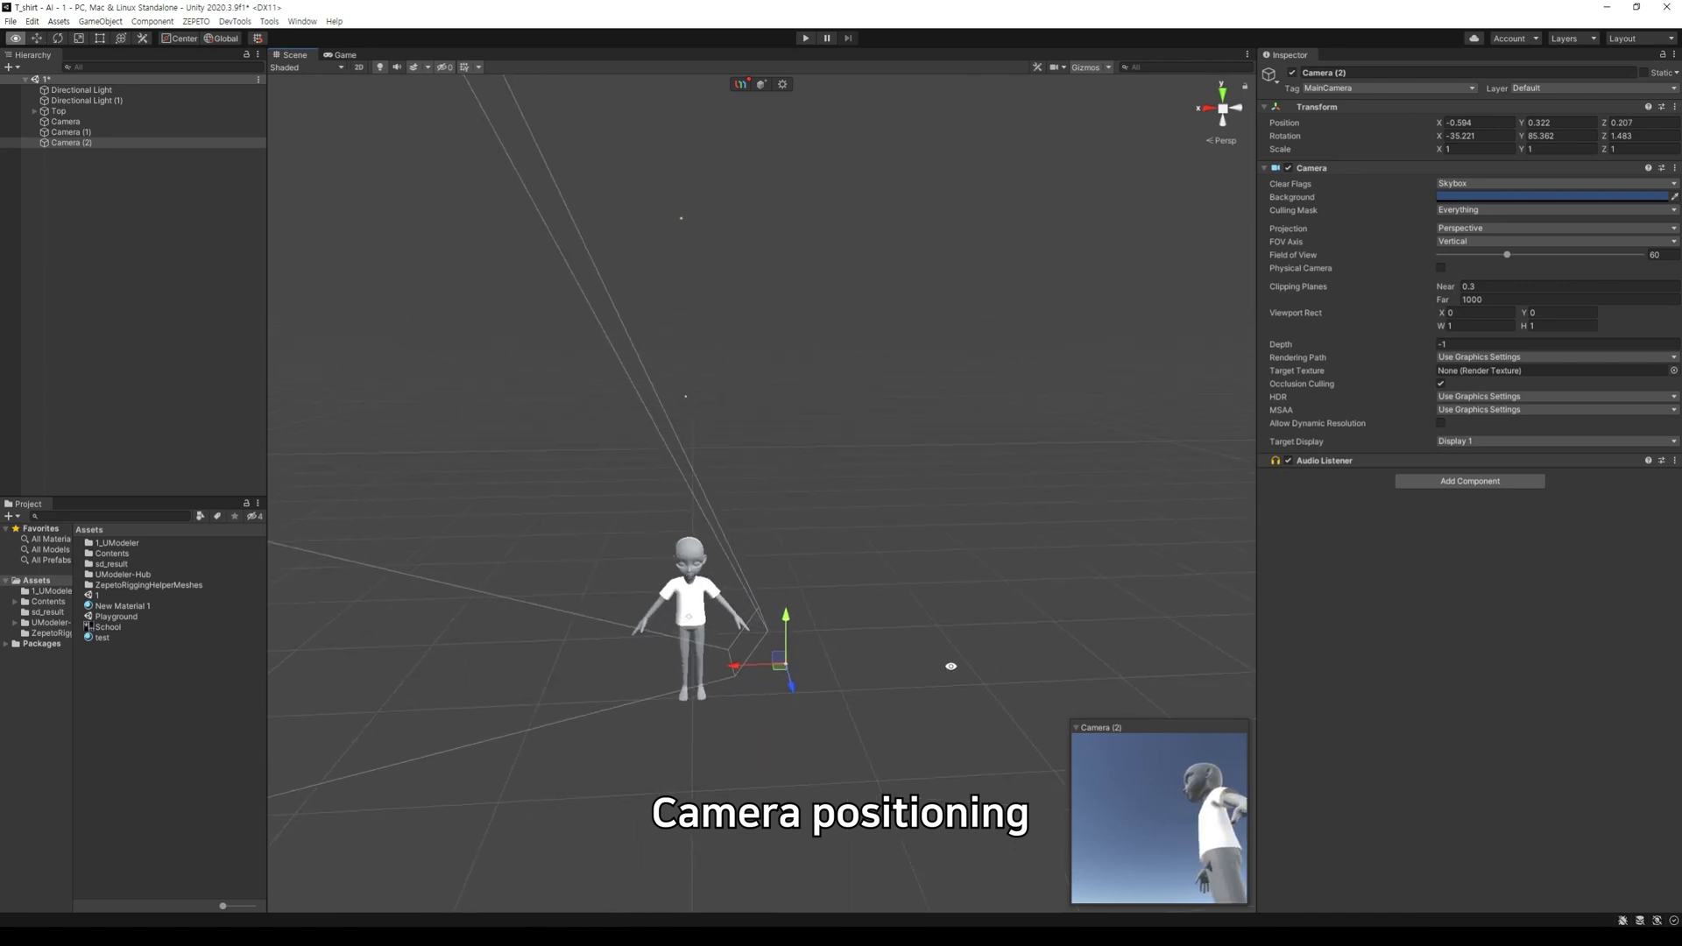
Step: Compare the preview views of the front, back and side cameras
{"action": "left_click", "coordinate": [106, 122]}
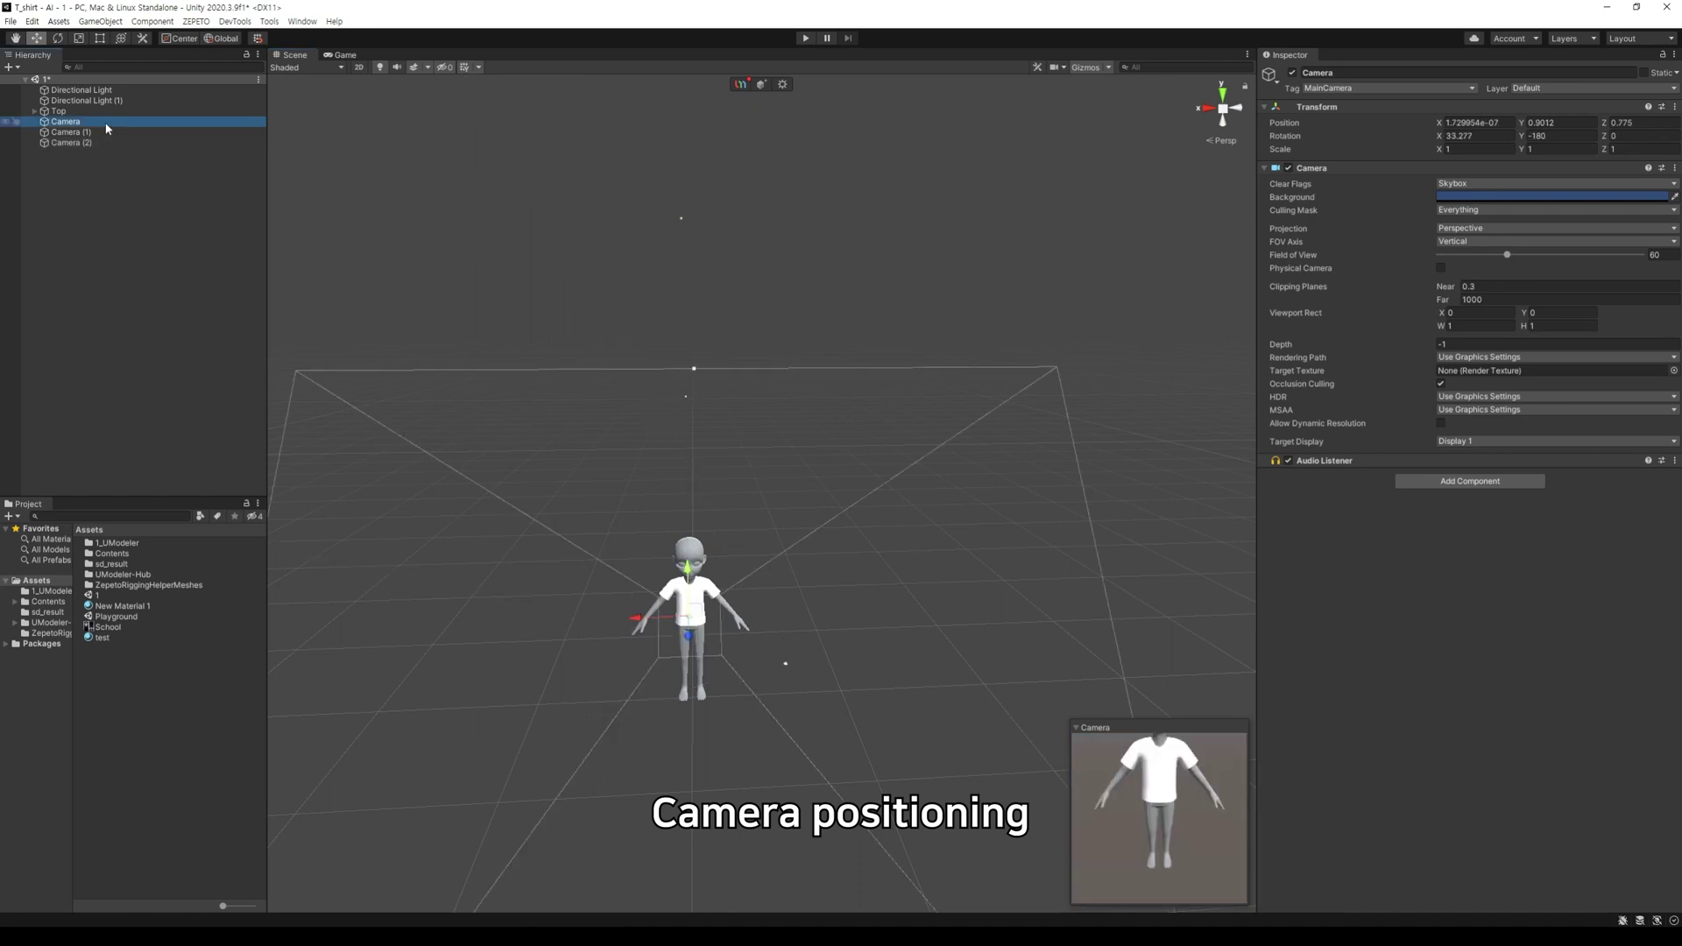
{"action": "left_click", "coordinate": [112, 142]}
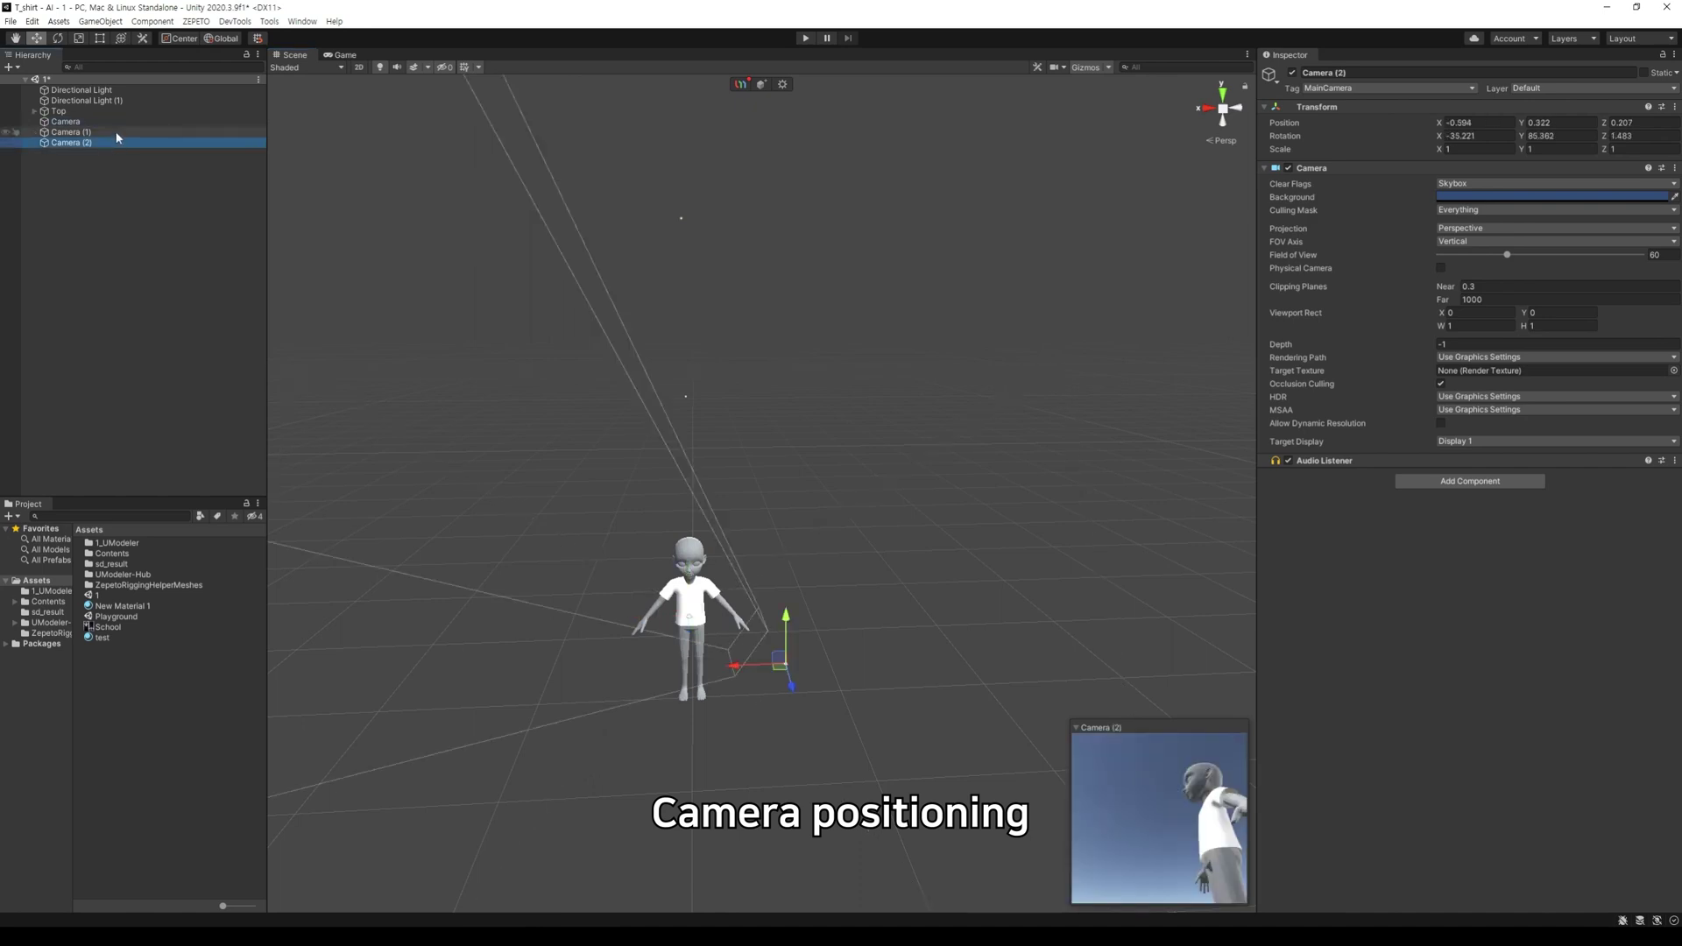
{"action": "left_click", "coordinate": [117, 132]}
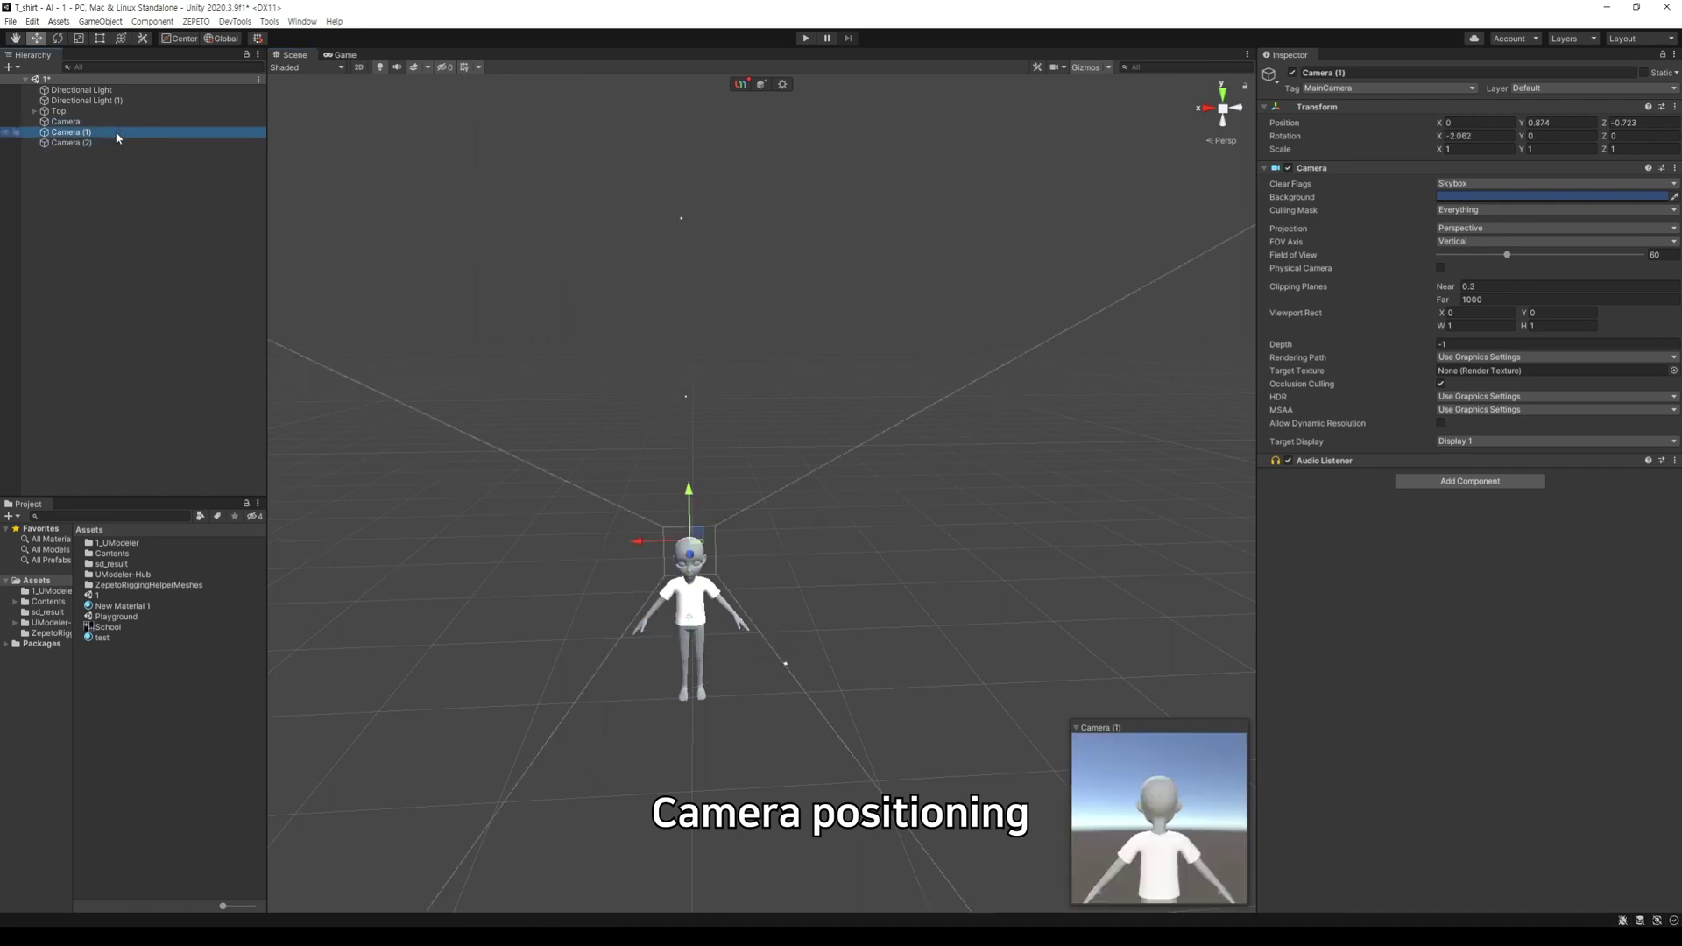
{"action": "left_click", "coordinate": [65, 141]}
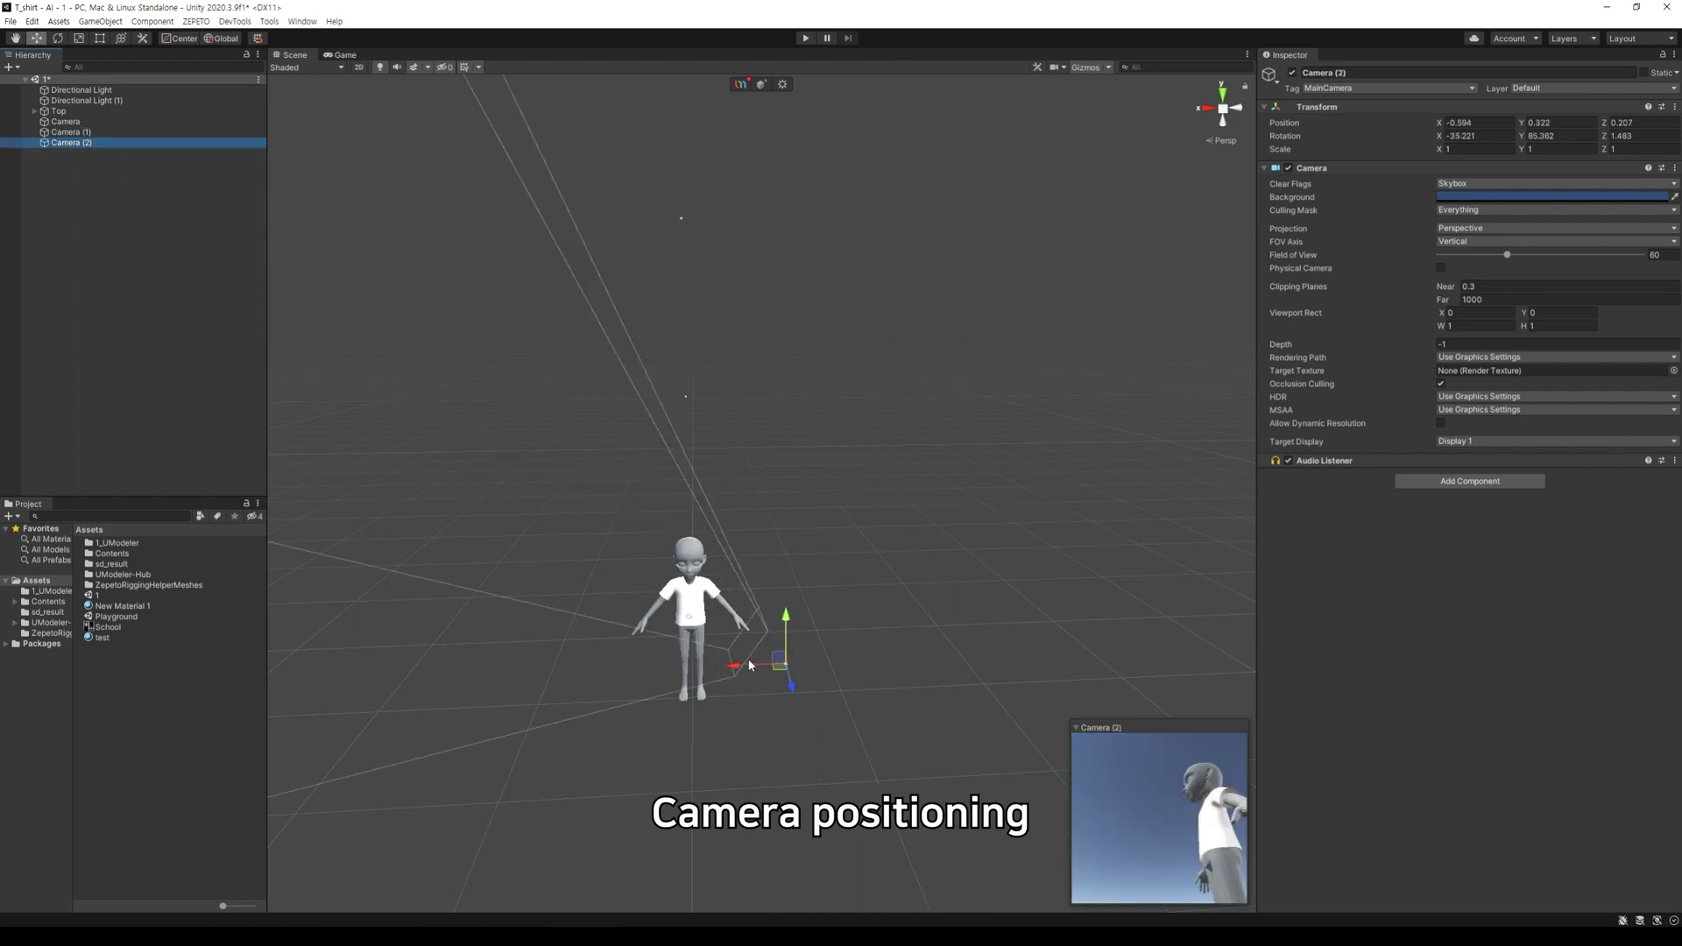
Step: Duplicate the side camera, moving the copy toward the character's opposite side at about X 0.236 with a Y rotation of 270
{"action": "scroll", "coordinate": [823, 742], "scroll_direction": "up", "scroll_amount": 3}
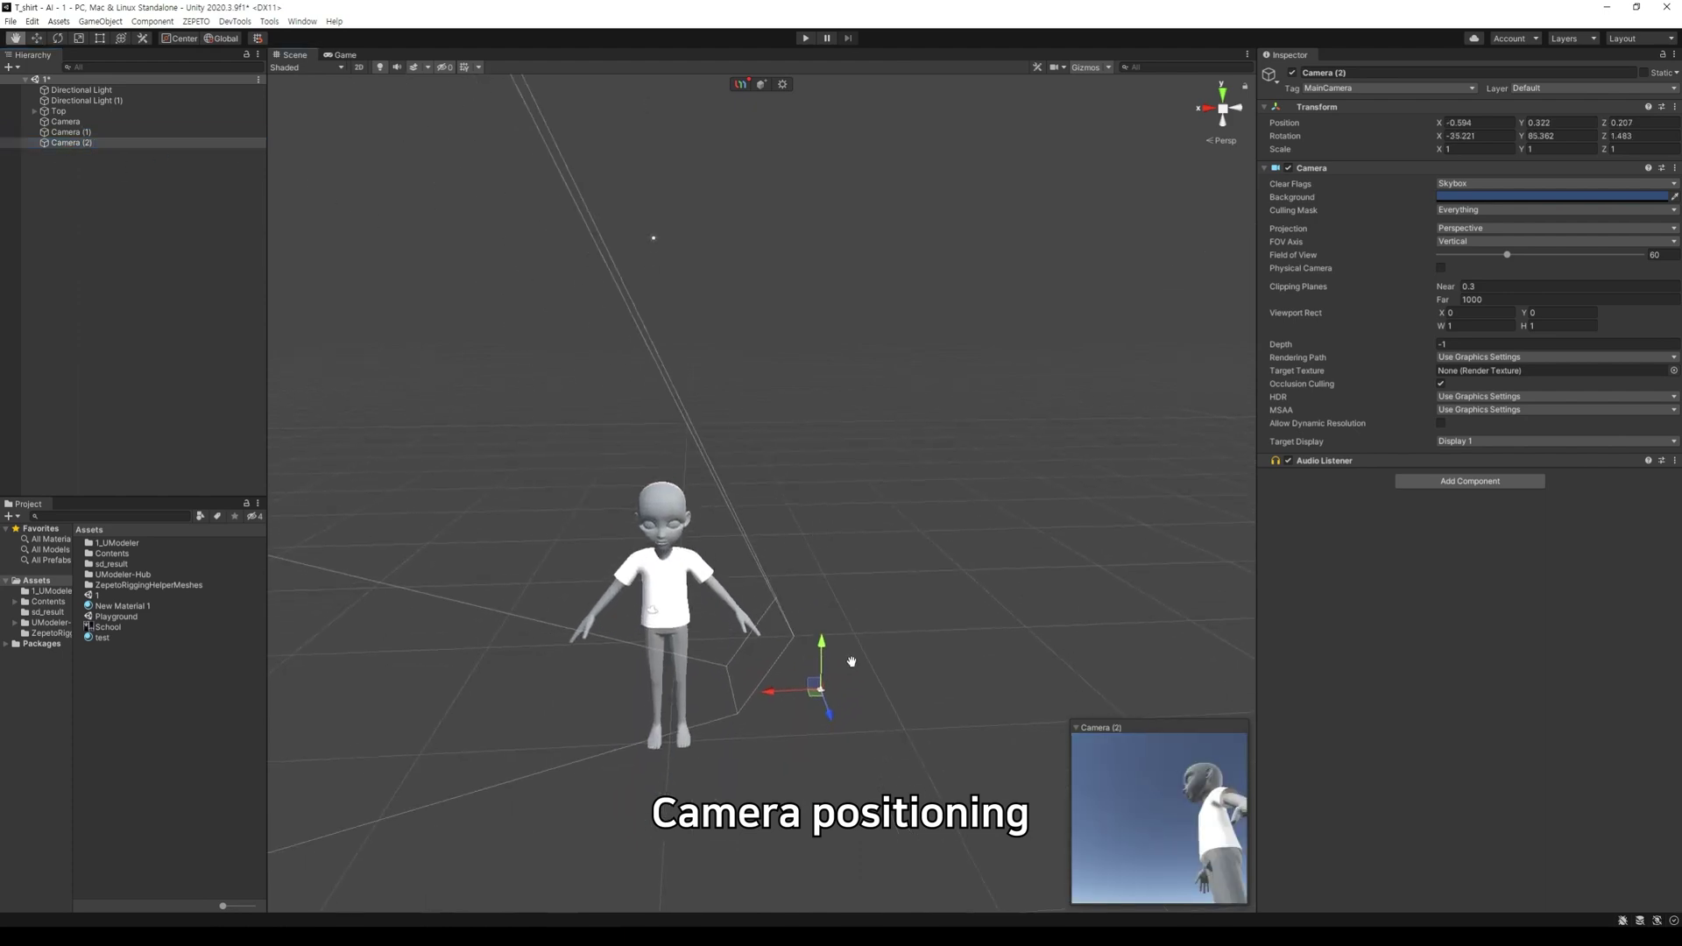
{"action": "key", "text": "ctrl+d"}
{"action": "left_click_drag", "start_coordinate": [793, 695], "coordinate": [343, 666]}
{"action": "key", "text": "e"}
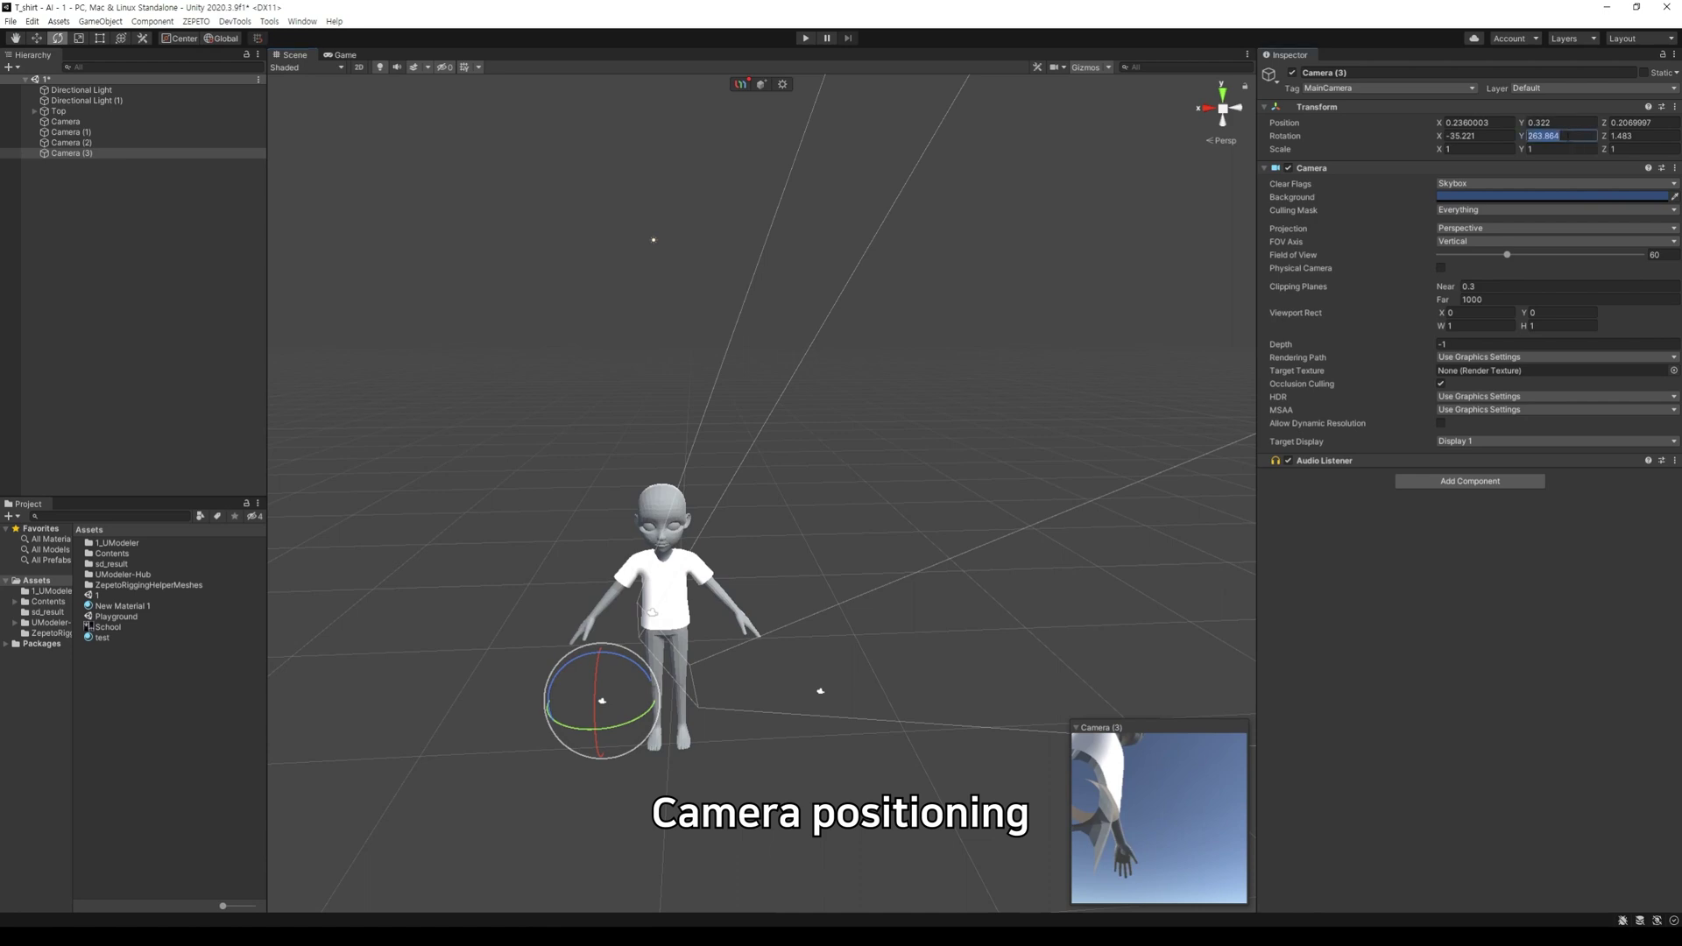
{"action": "type", "text": "270"}
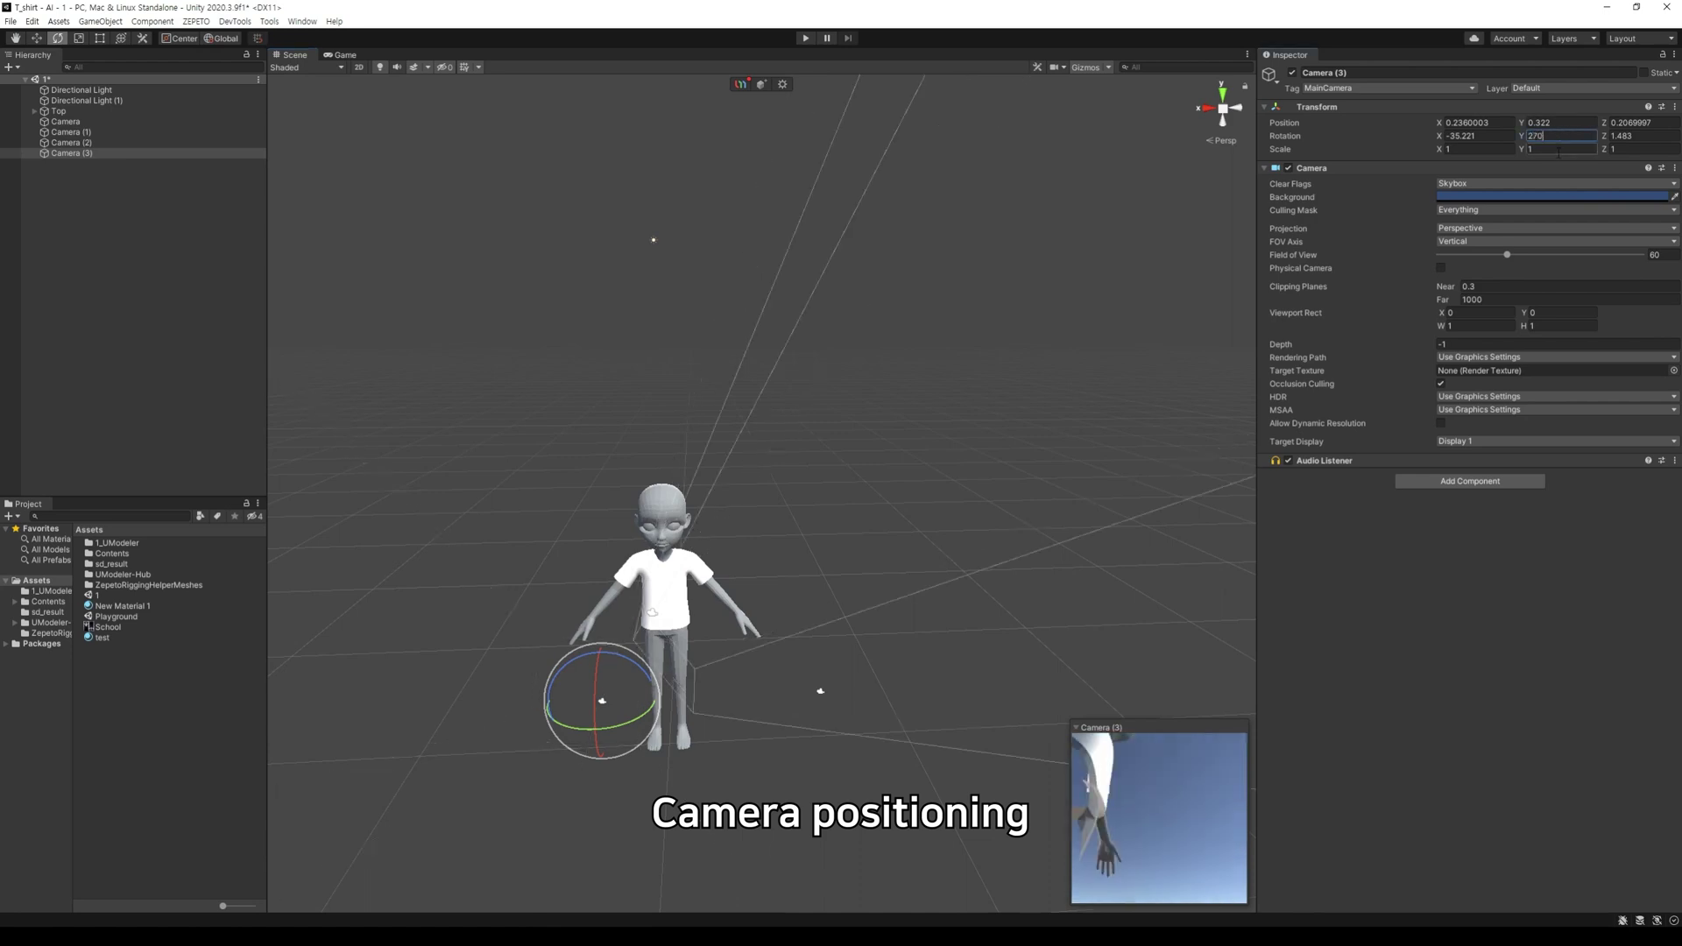
Step: Move the second side camera outward from the character to about X 0.482
{"action": "left_click_drag", "start_coordinate": [586, 542], "coordinate": [772, 726], "text": "alt"}
{"action": "key", "text": "w"}
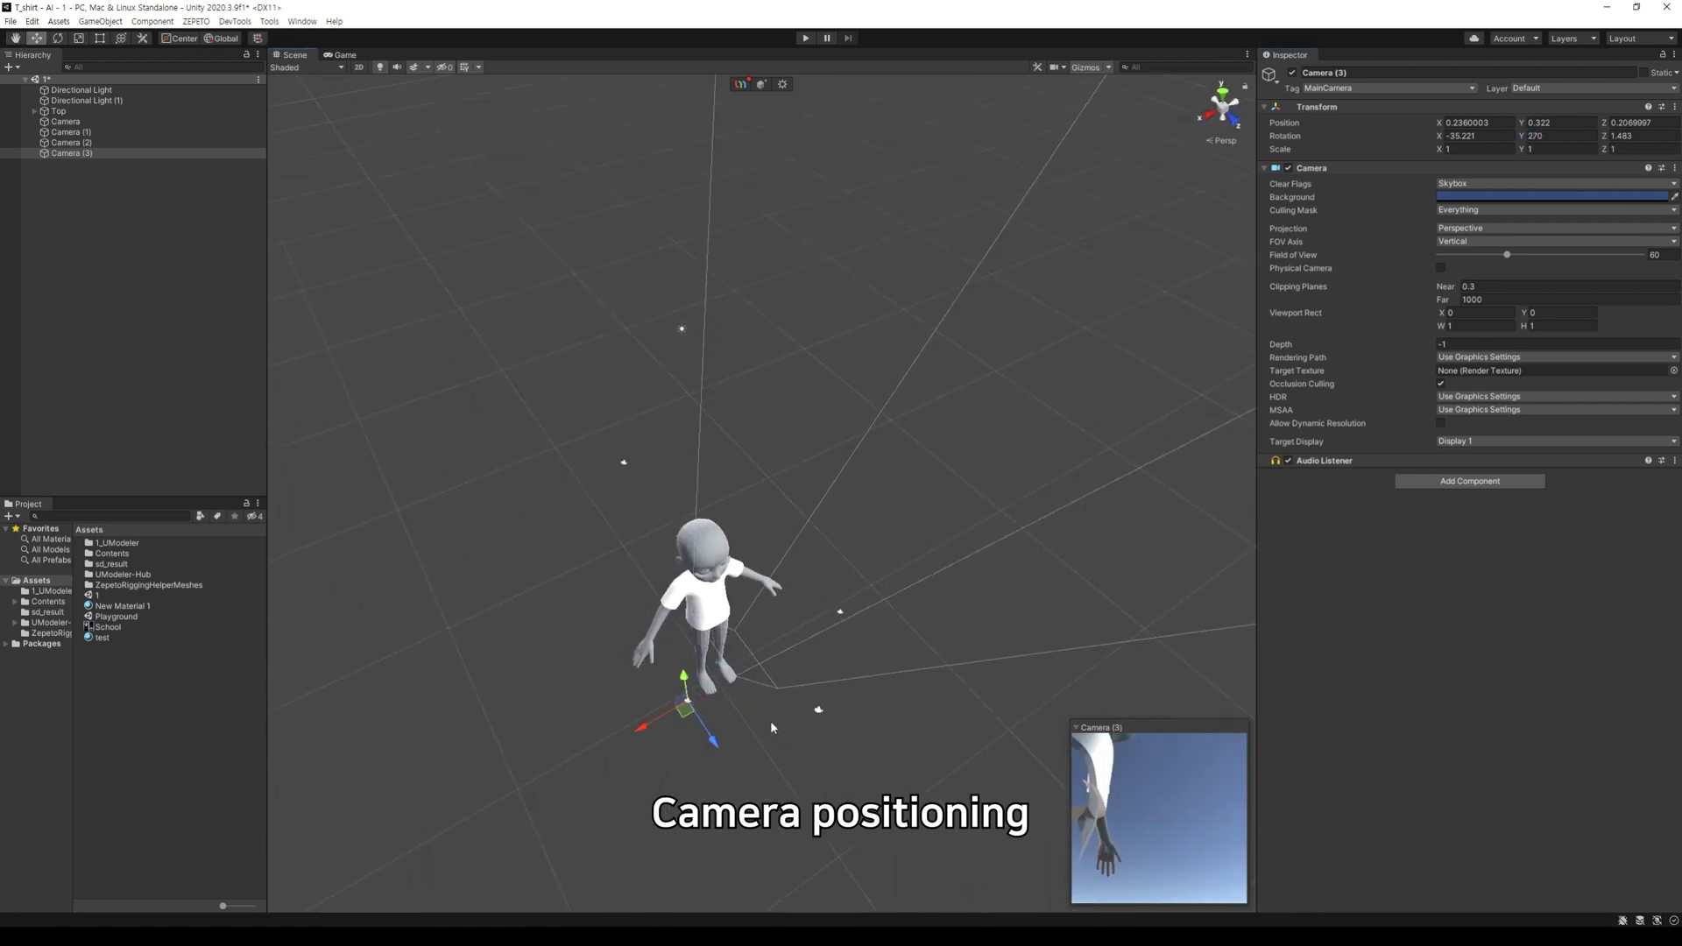
{"action": "left_click_drag", "start_coordinate": [653, 721], "coordinate": [600, 754]}
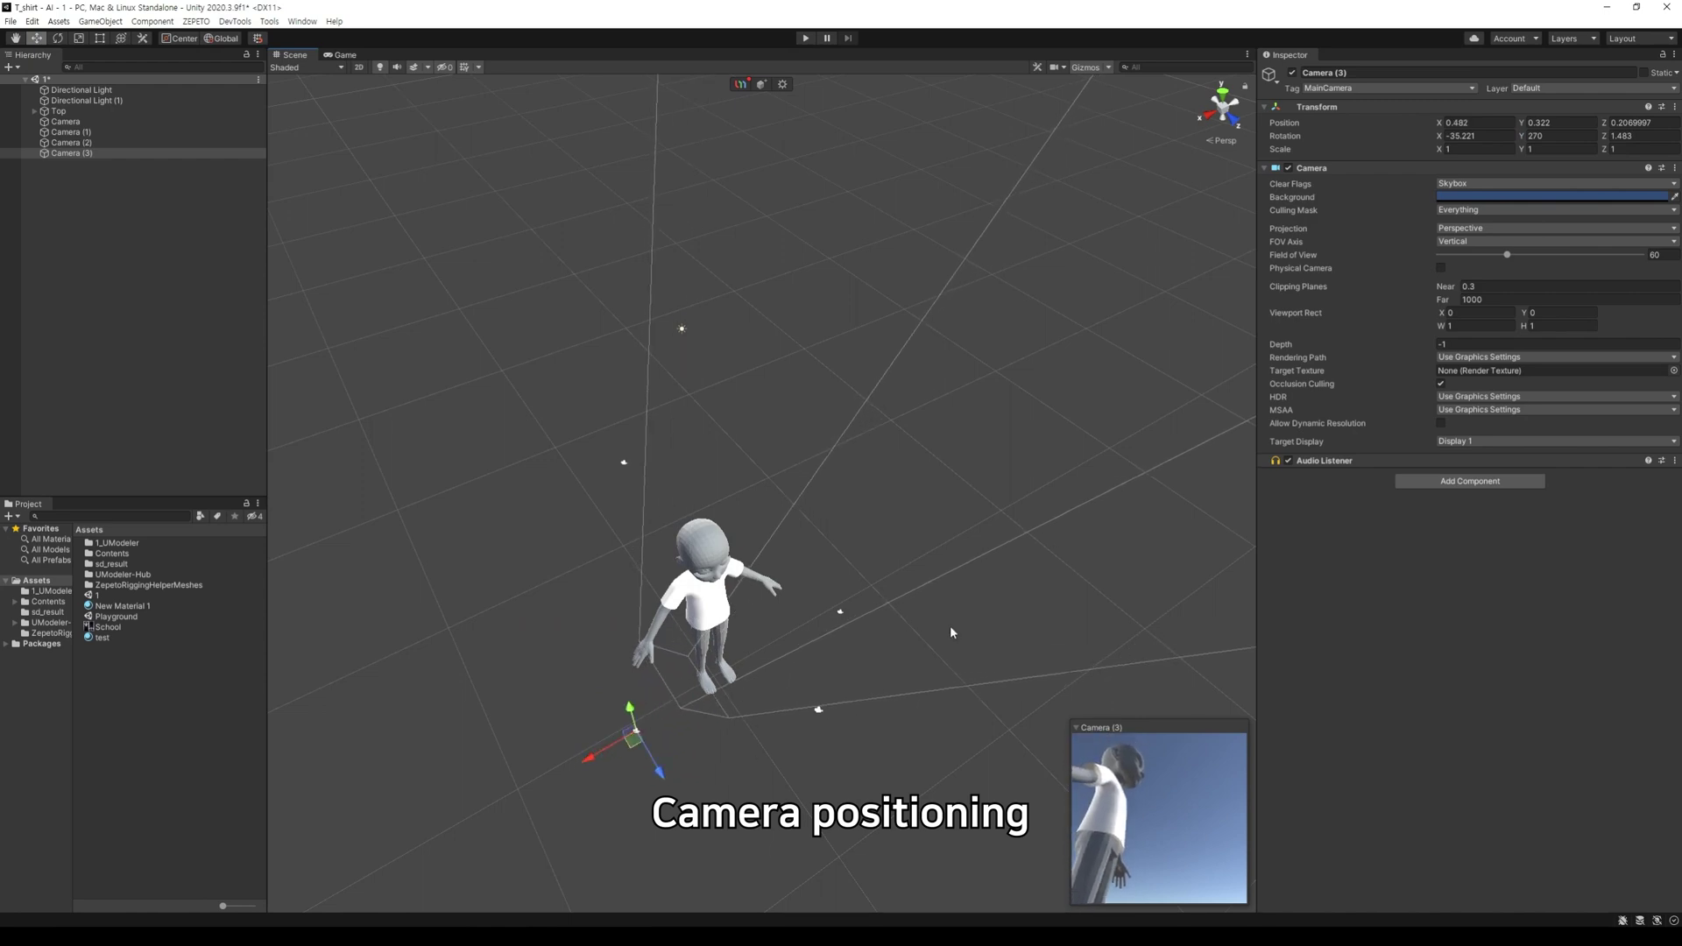
Step: Check the placement and preview views of the first side camera and the back camera
{"action": "left_click_drag", "start_coordinate": [926, 659], "coordinate": [1327, 605], "text": "alt"}
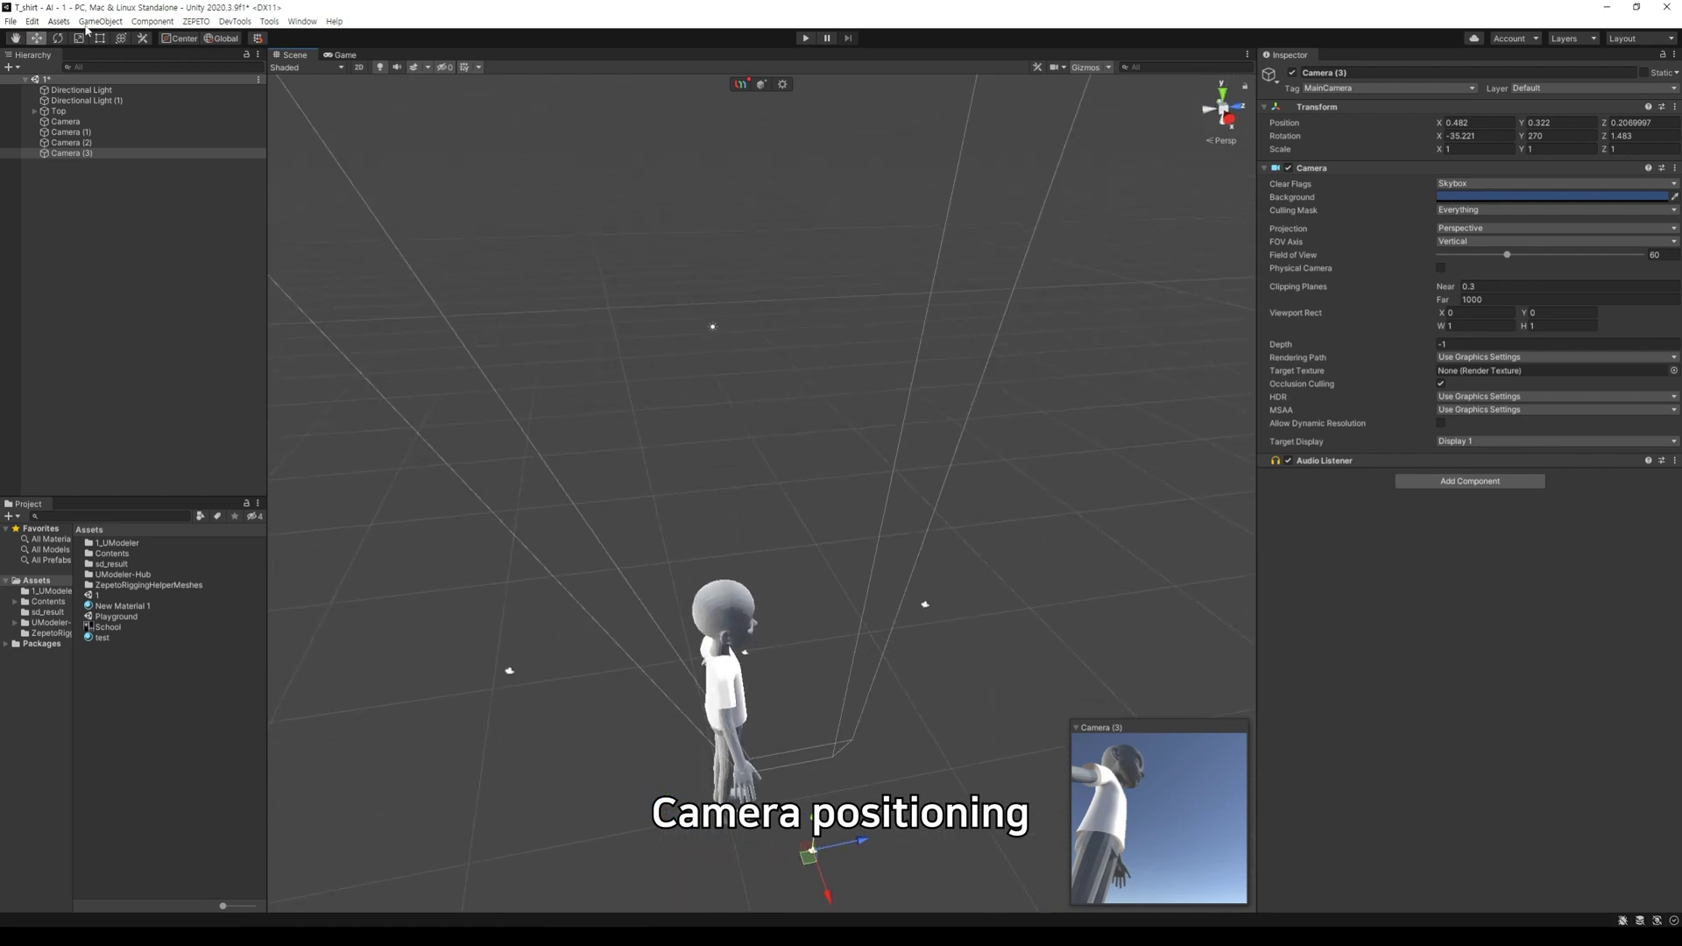
{"action": "left_click", "coordinate": [89, 144]}
{"action": "double_click", "coordinate": [88, 143]}
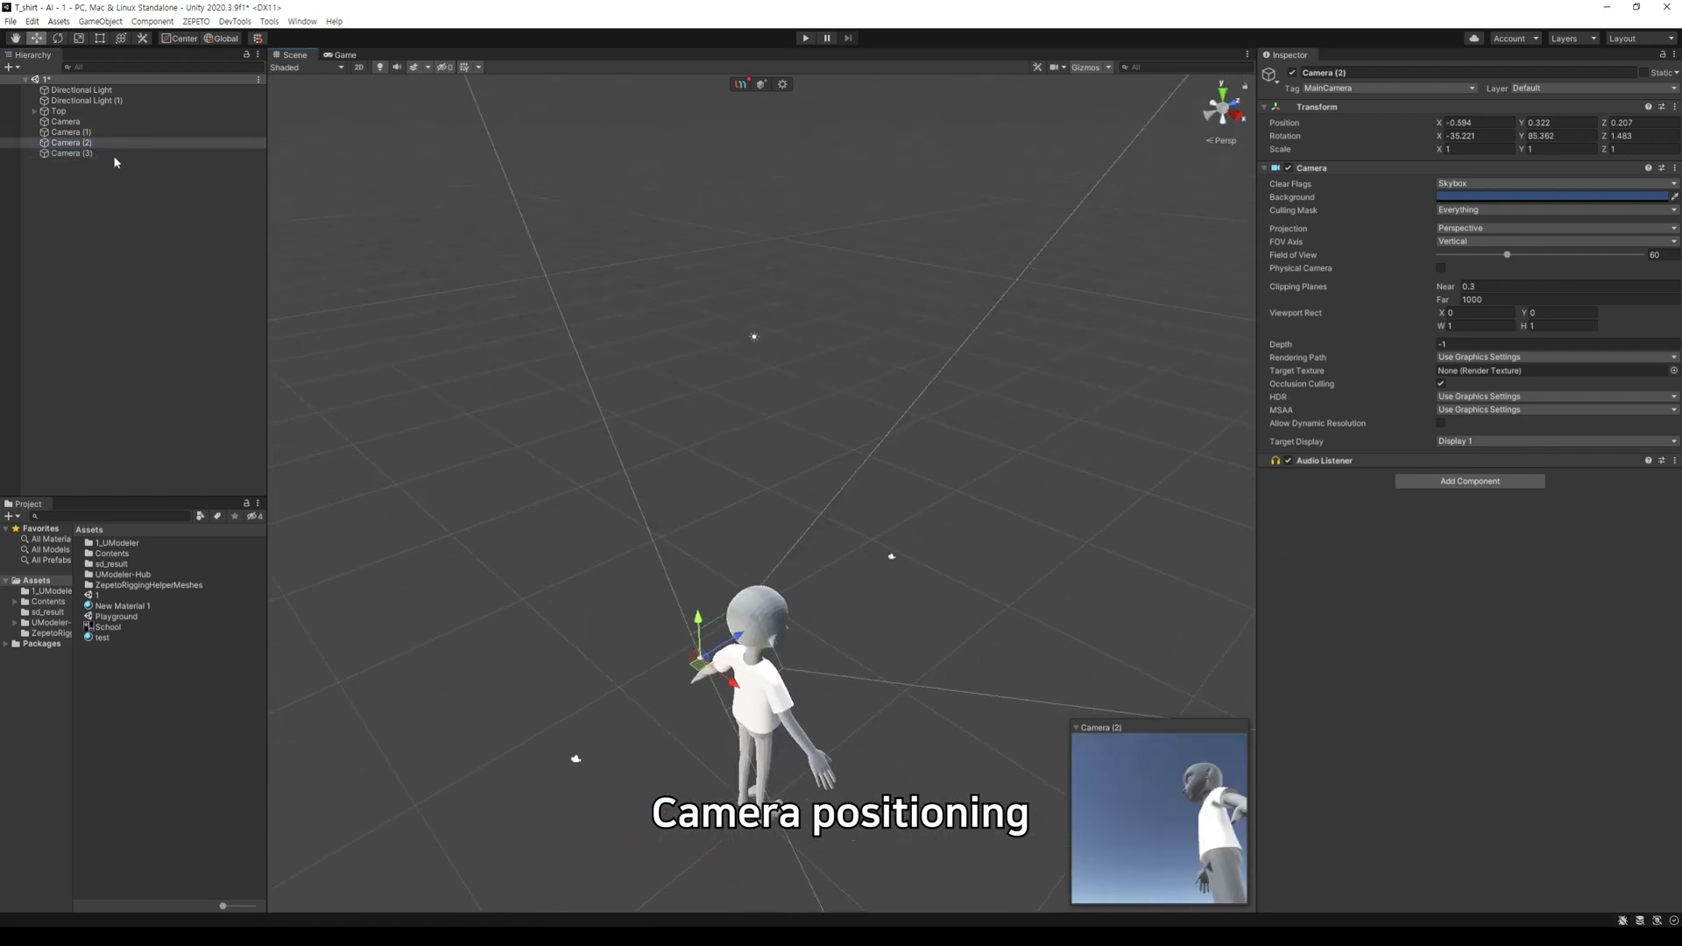
{"action": "double_click", "coordinate": [78, 133]}
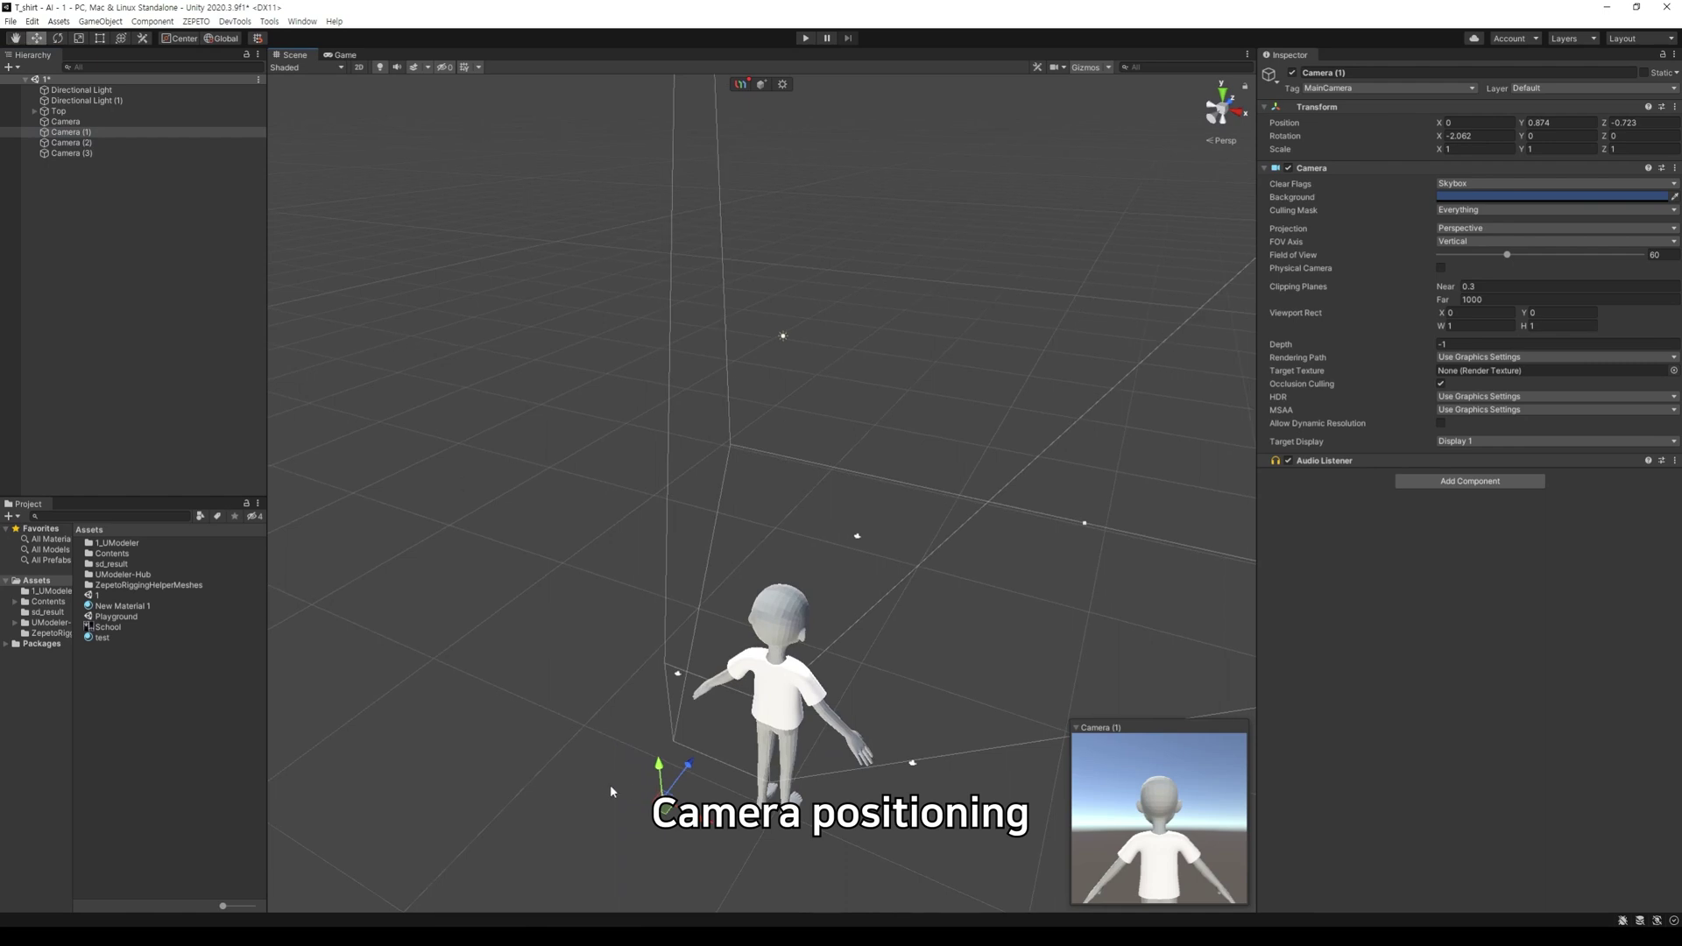
Step: Move the back camera away from the character to about Z -0.833 and raise it to about Y 0.933
{"action": "left_click_drag", "start_coordinate": [750, 792], "coordinate": [611, 674], "text": "alt"}
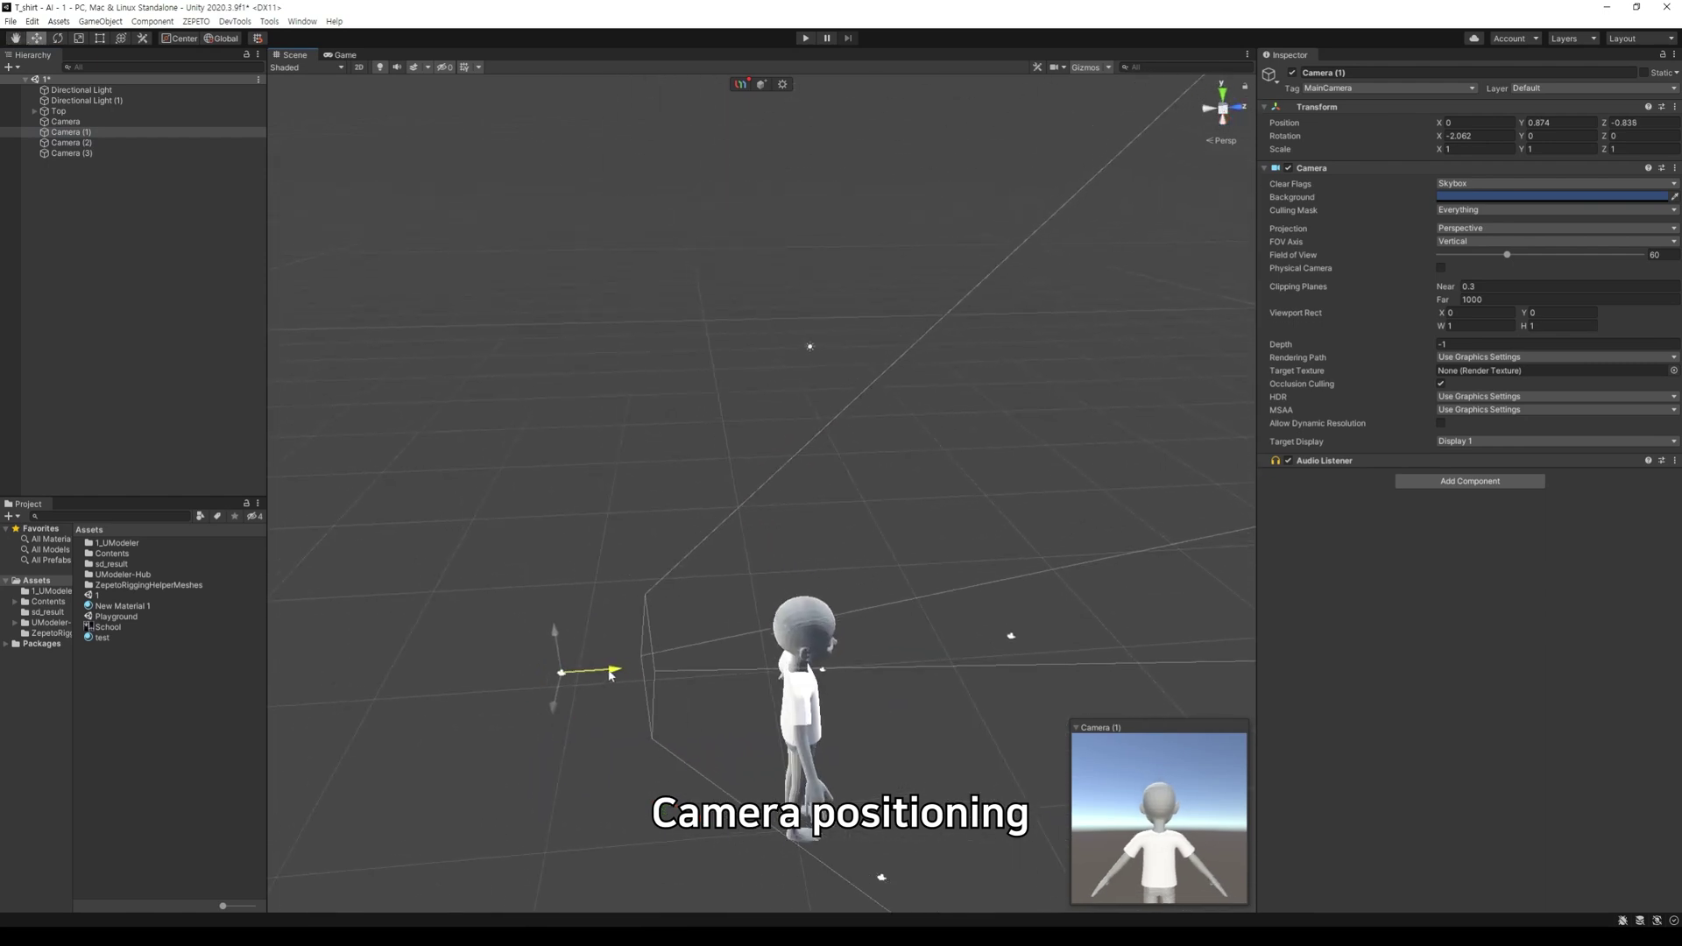
{"action": "left_click_drag", "start_coordinate": [555, 621], "coordinate": [557, 620]}
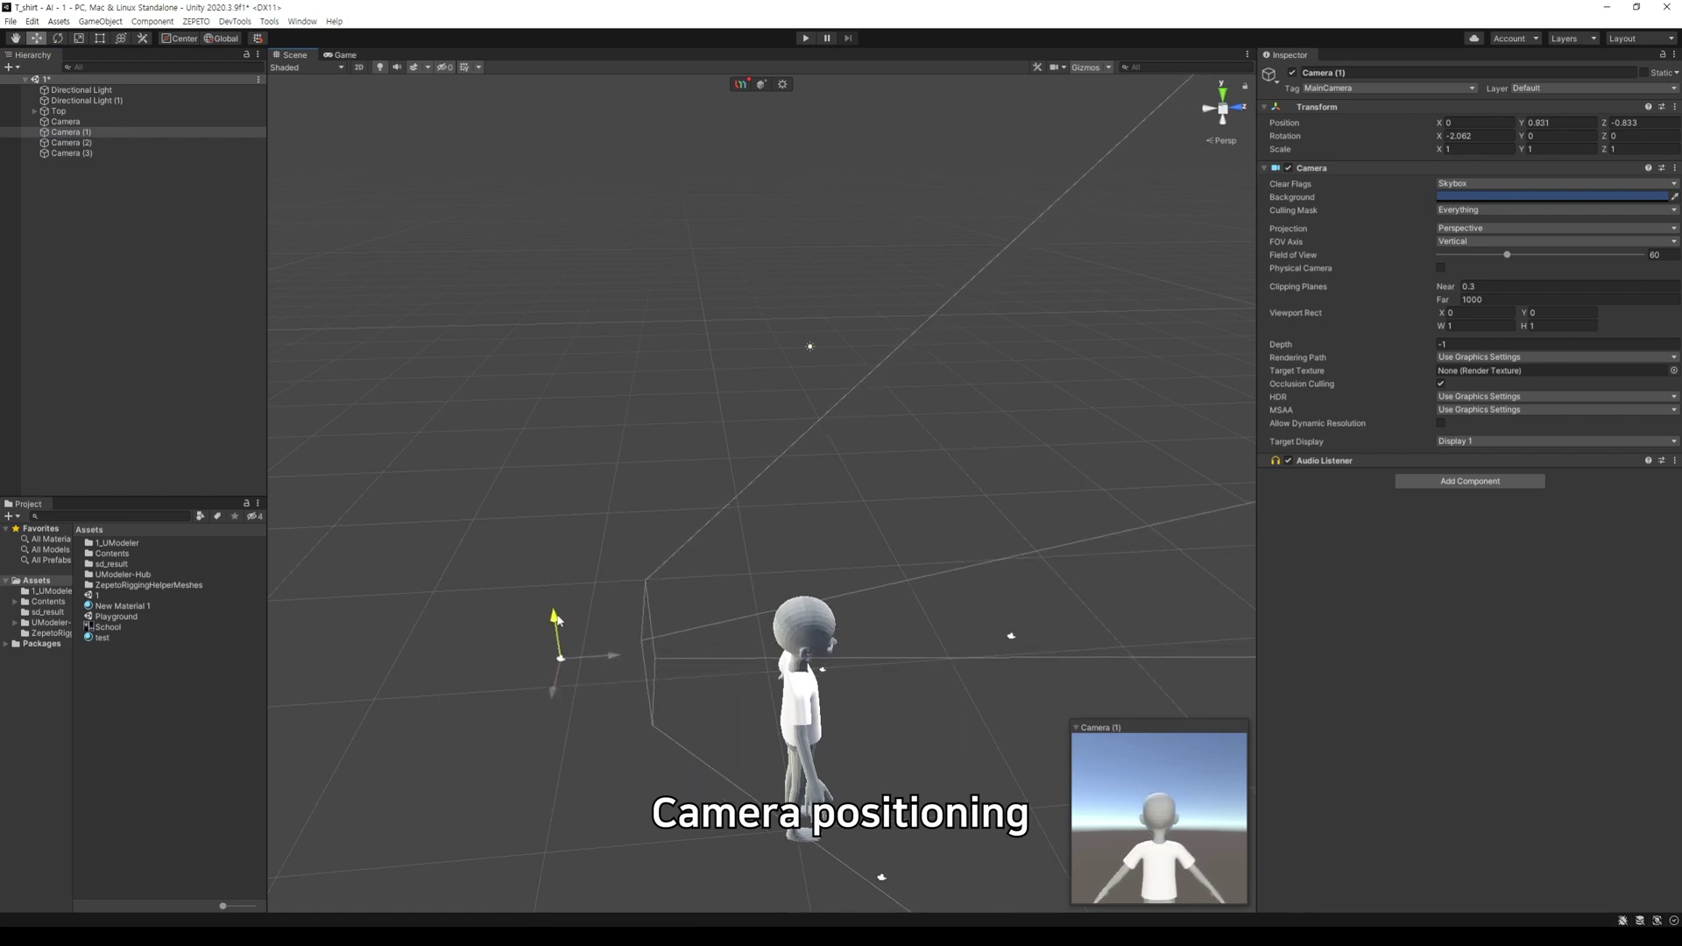
Step: Compare the preview views of the front, back and both side cameras
{"action": "left_click", "coordinate": [66, 122]}
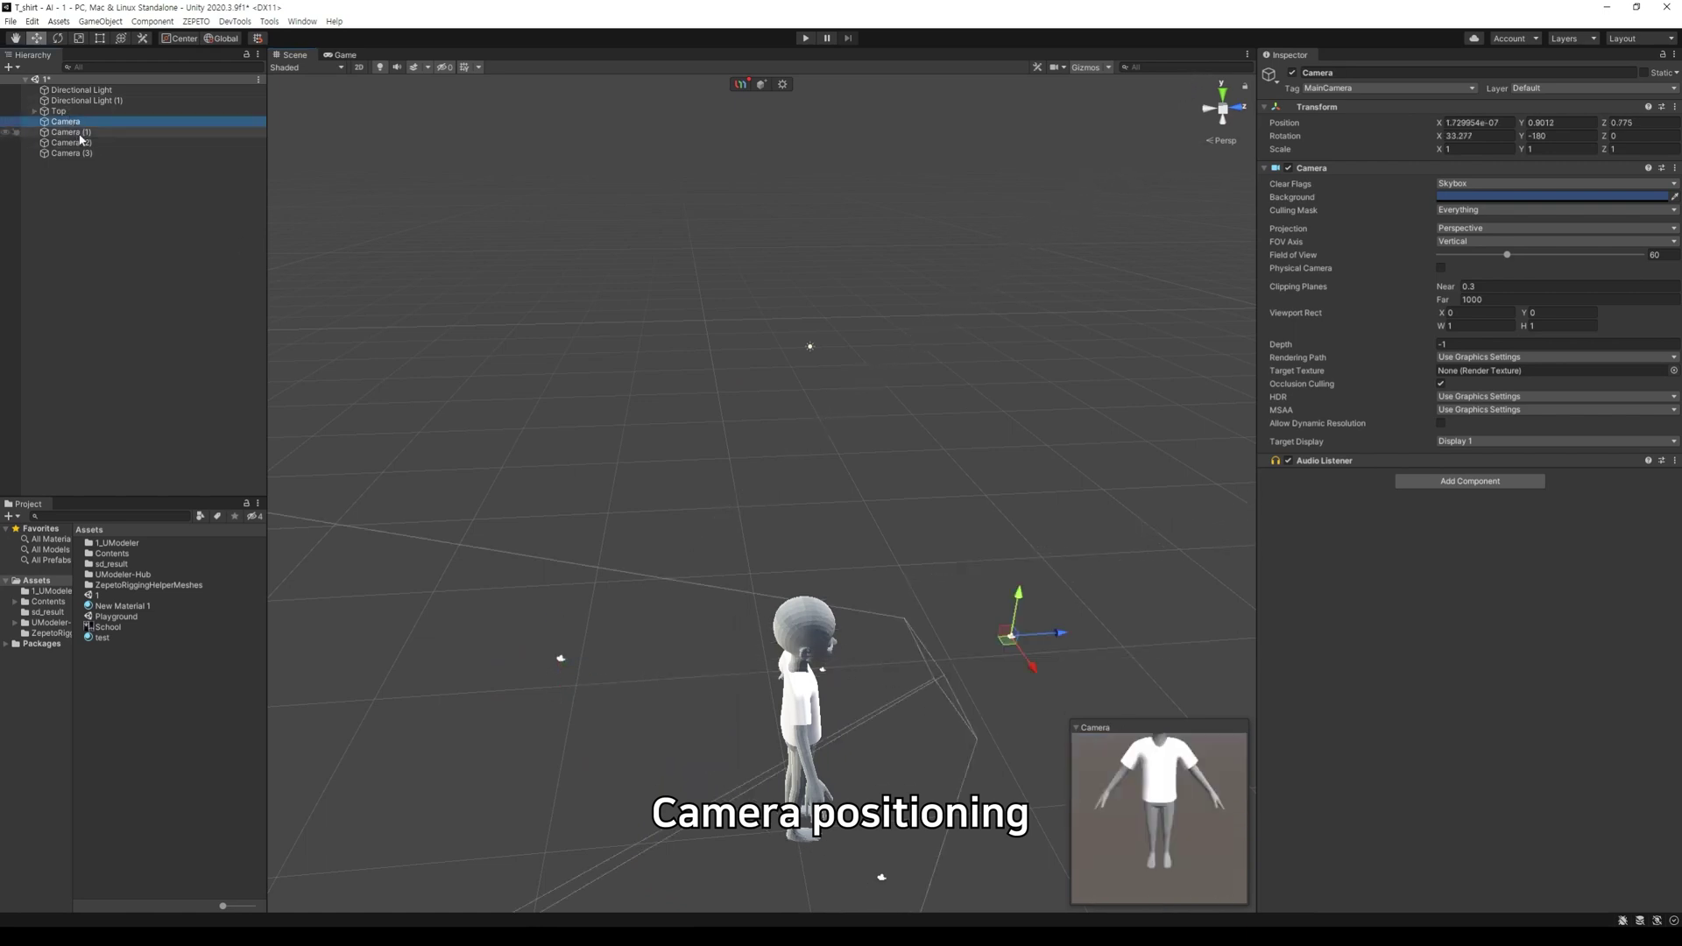
{"action": "left_click", "coordinate": [78, 133]}
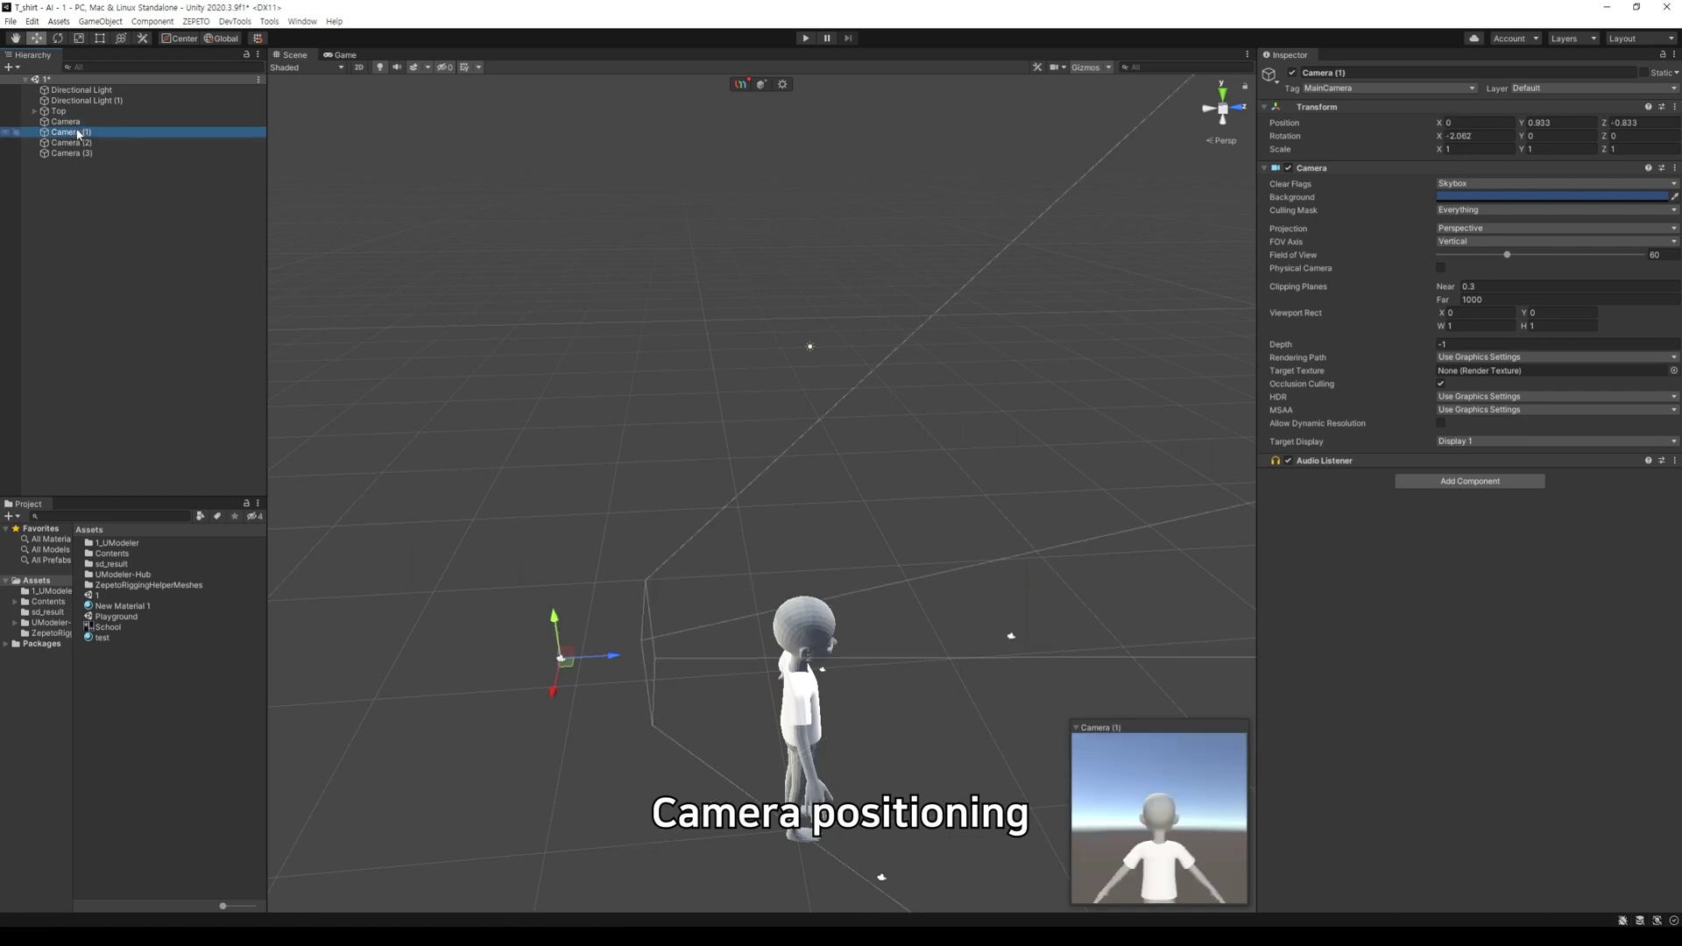
{"action": "left_click", "coordinate": [78, 143]}
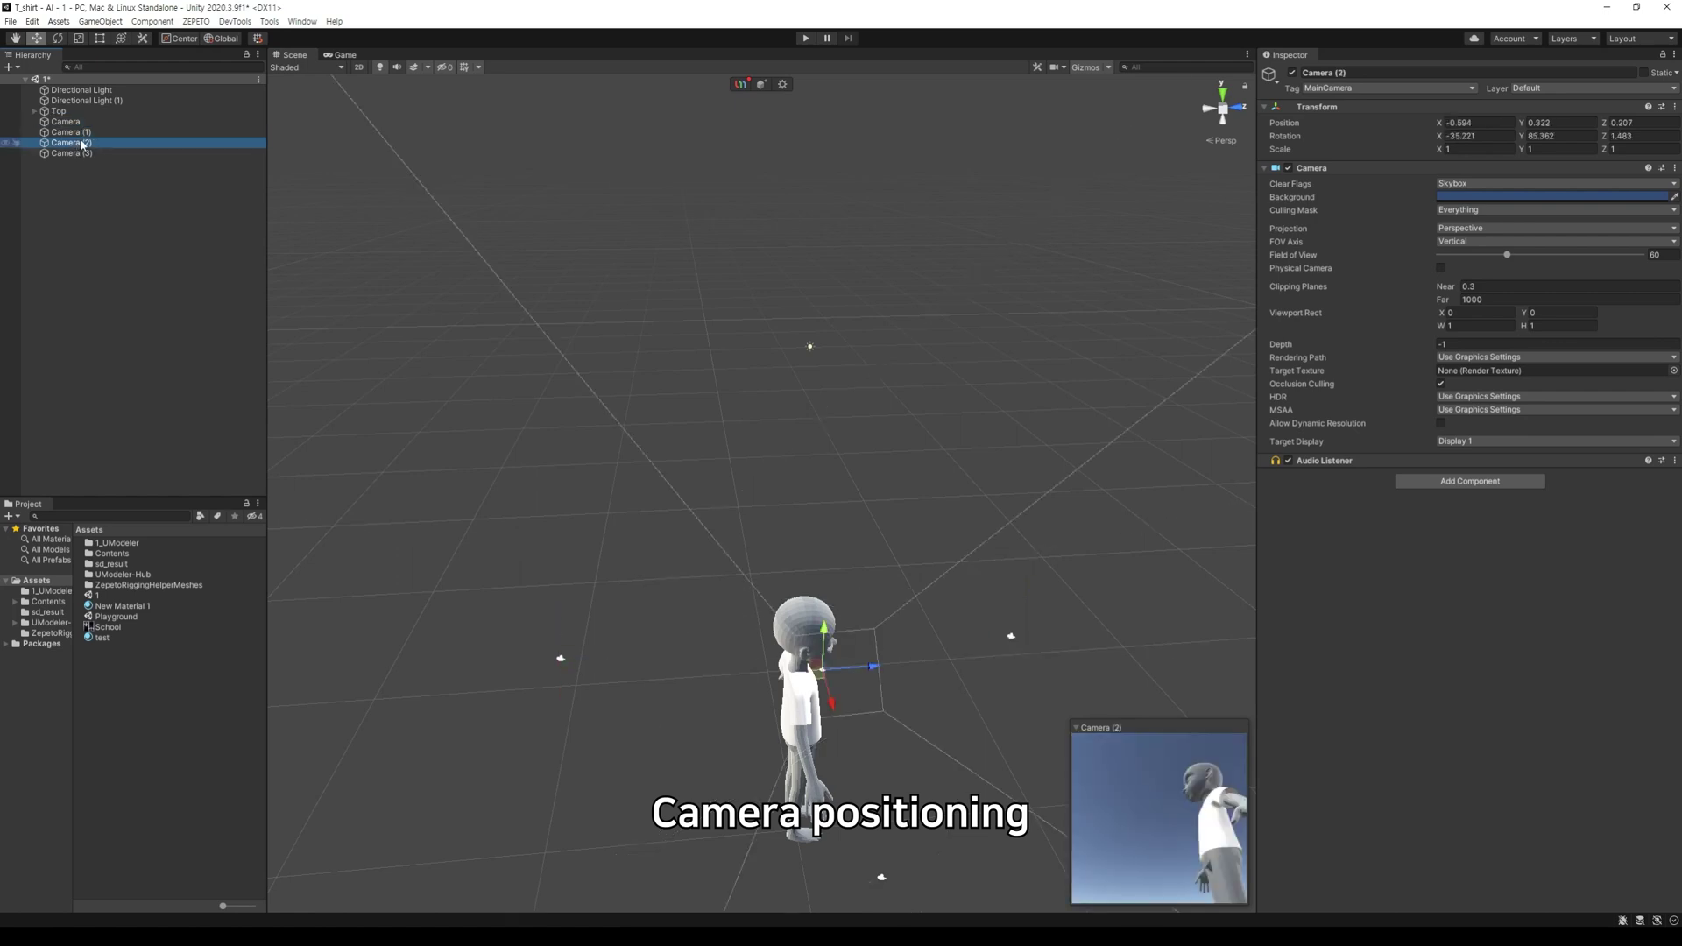
{"action": "left_click", "coordinate": [87, 154]}
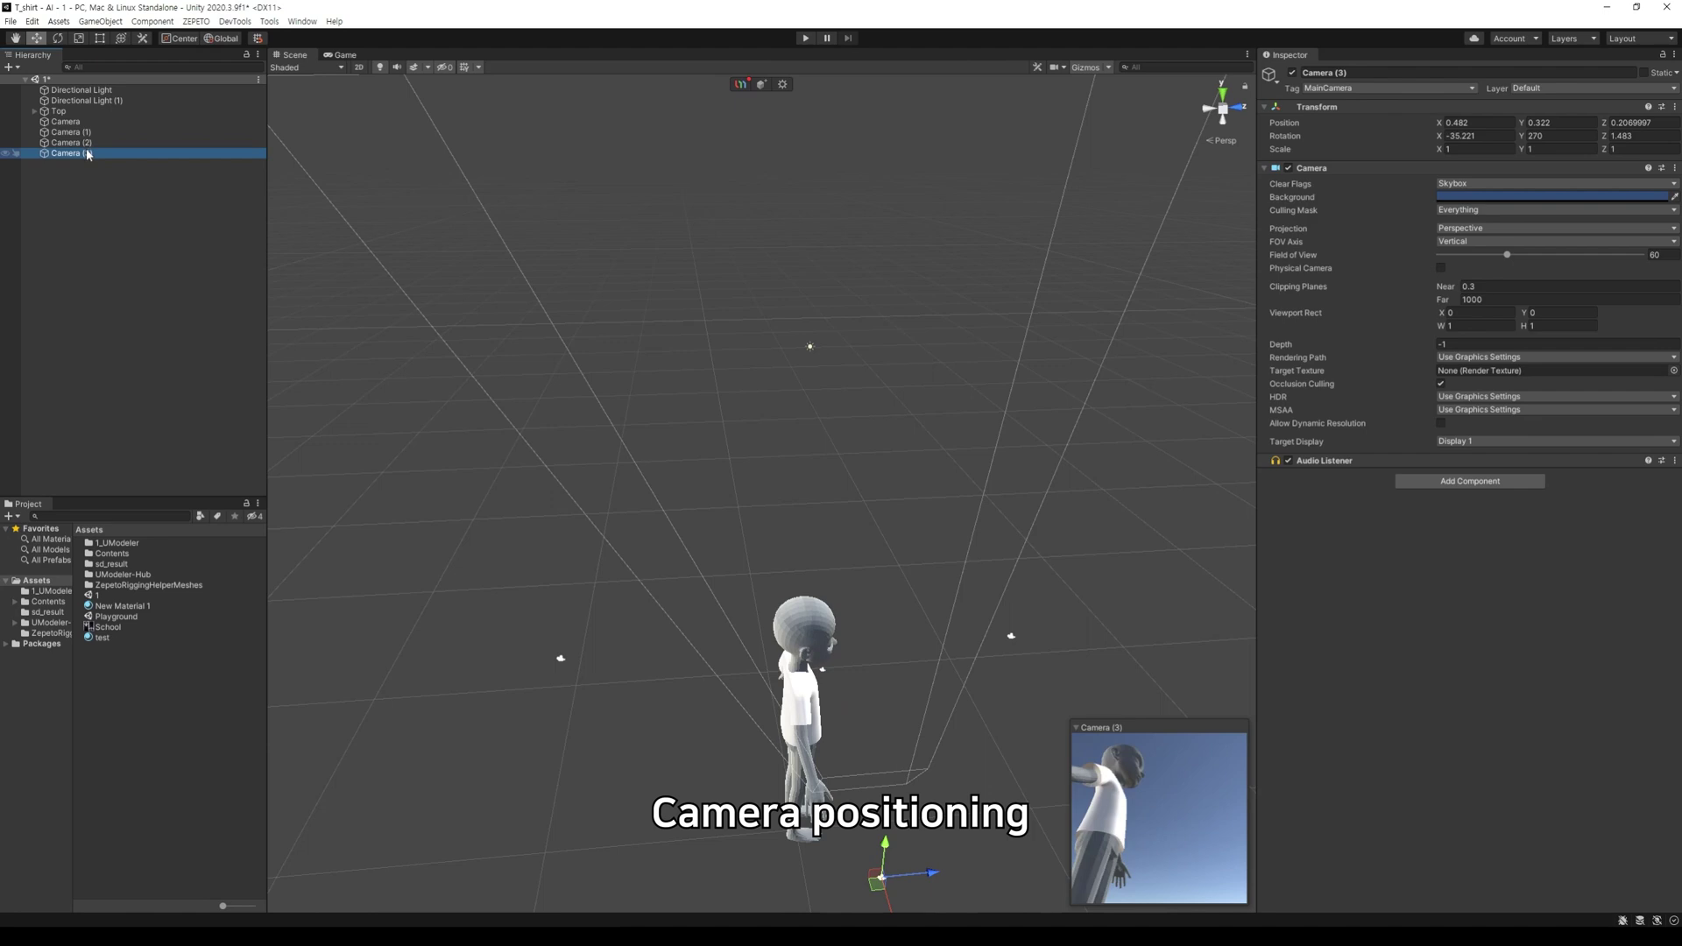
{"action": "left_click", "coordinate": [84, 123]}
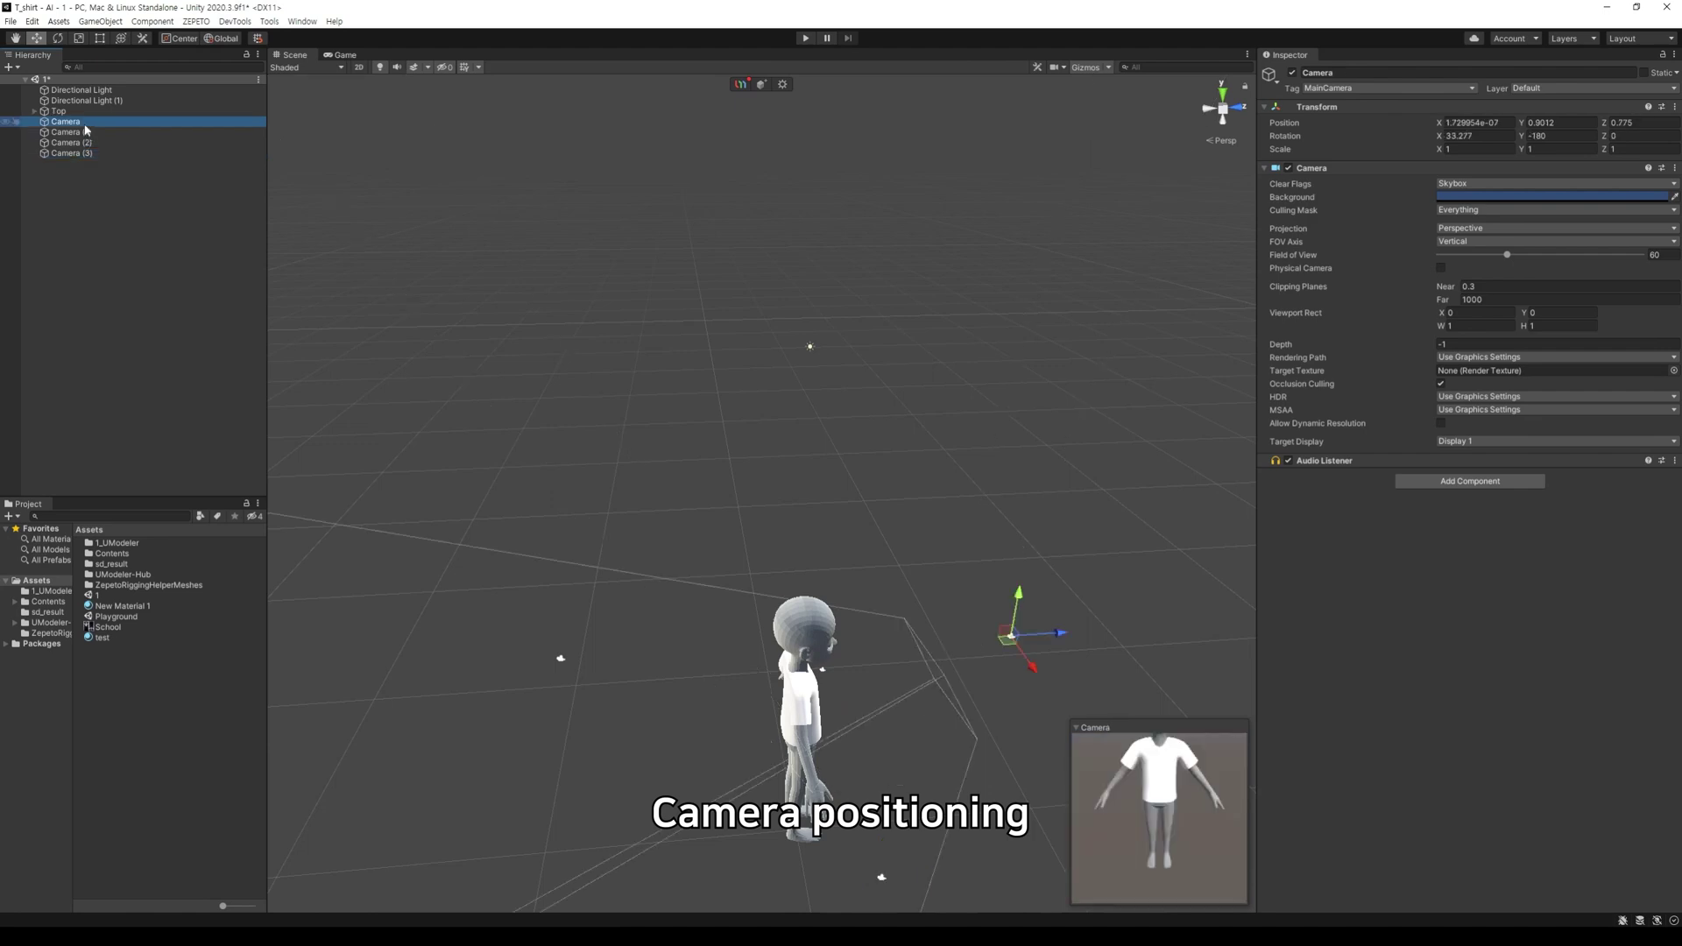
{"action": "left_click", "coordinate": [67, 144]}
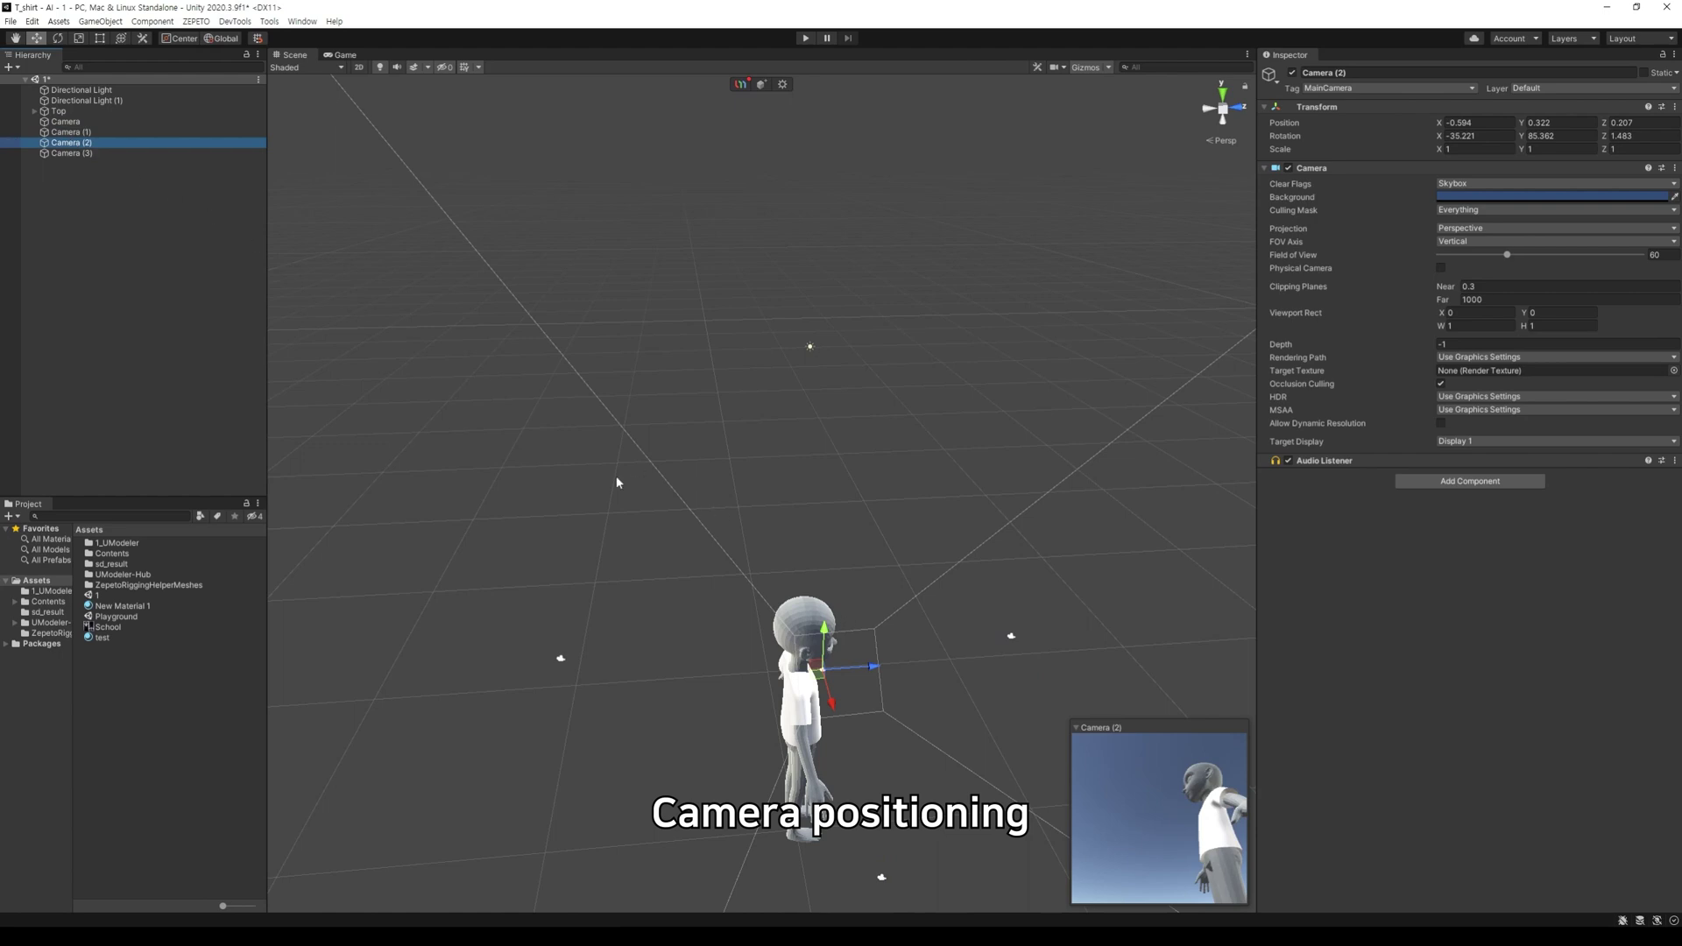
{"action": "left_click", "coordinate": [102, 123]}
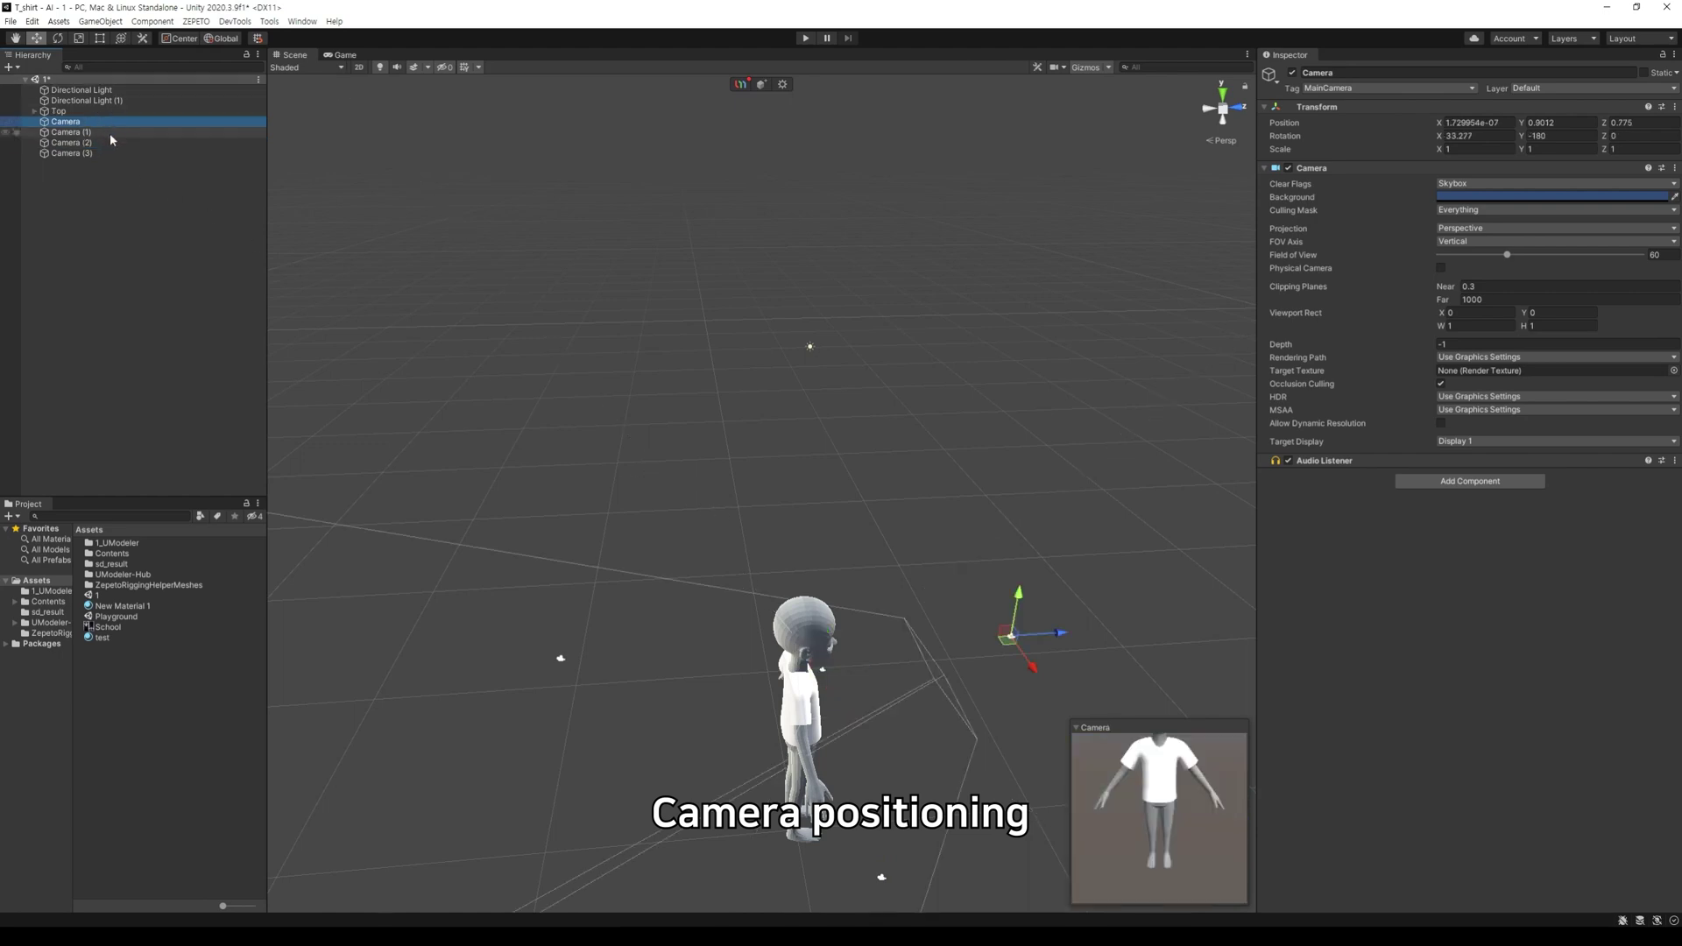
{"action": "left_click", "coordinate": [109, 134]}
{"action": "left_click", "coordinate": [104, 141]}
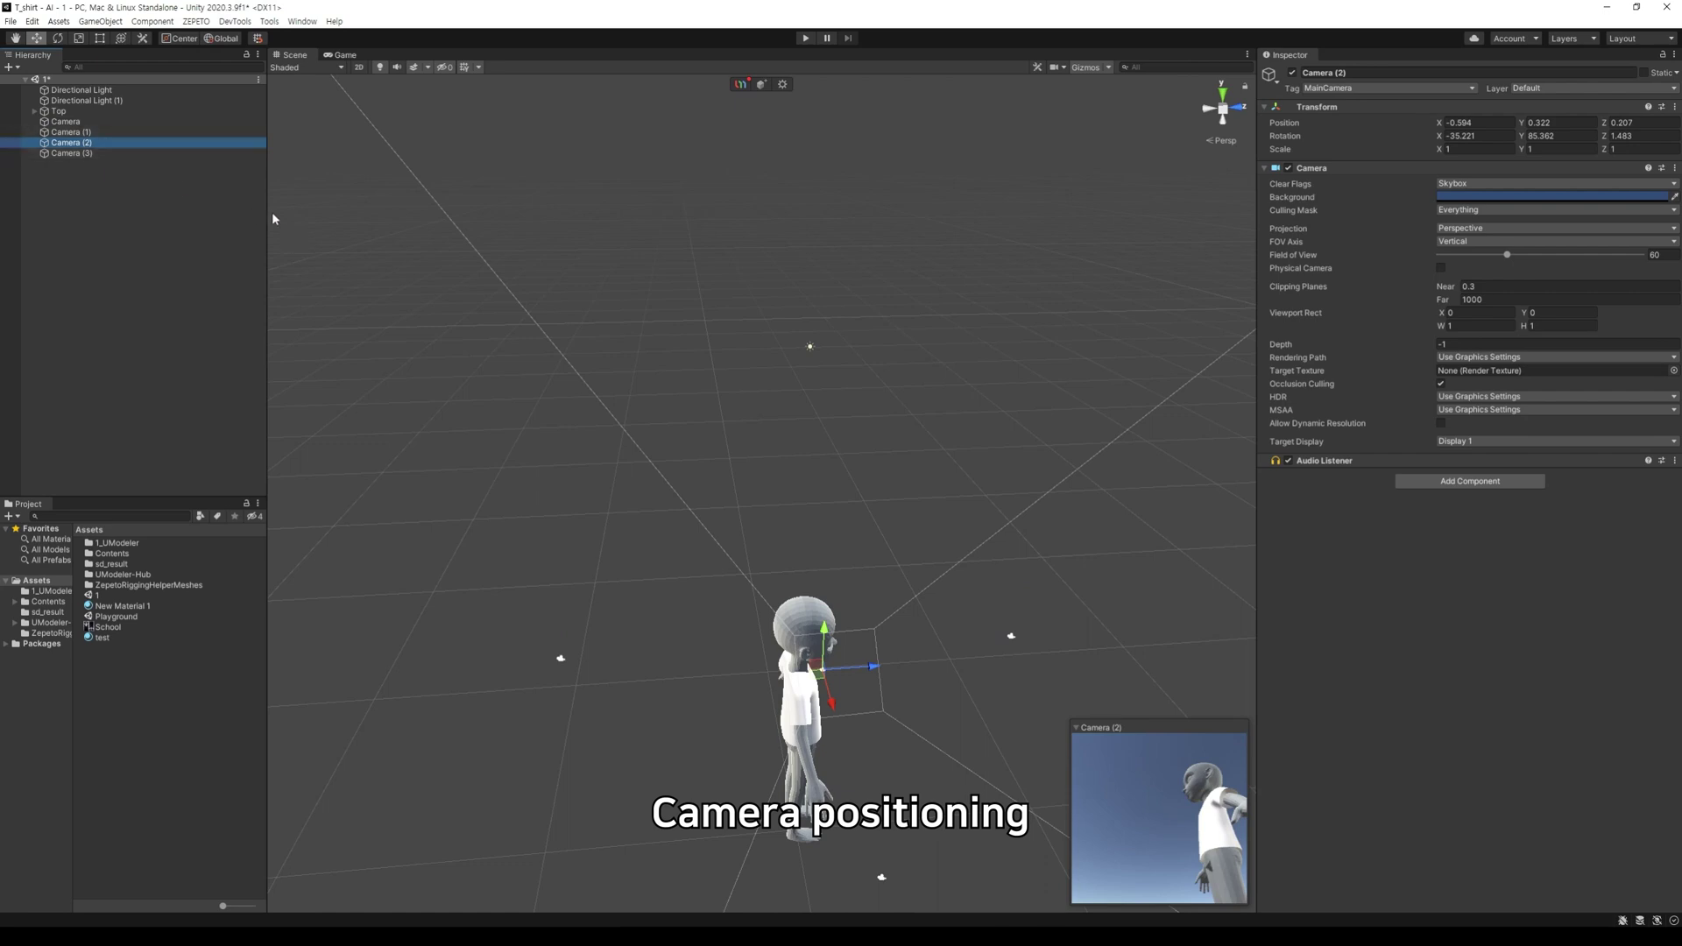
Step: Move the front camera away from the character to about Y 0.915 and Z 0.875
{"action": "left_click", "coordinate": [109, 122]}
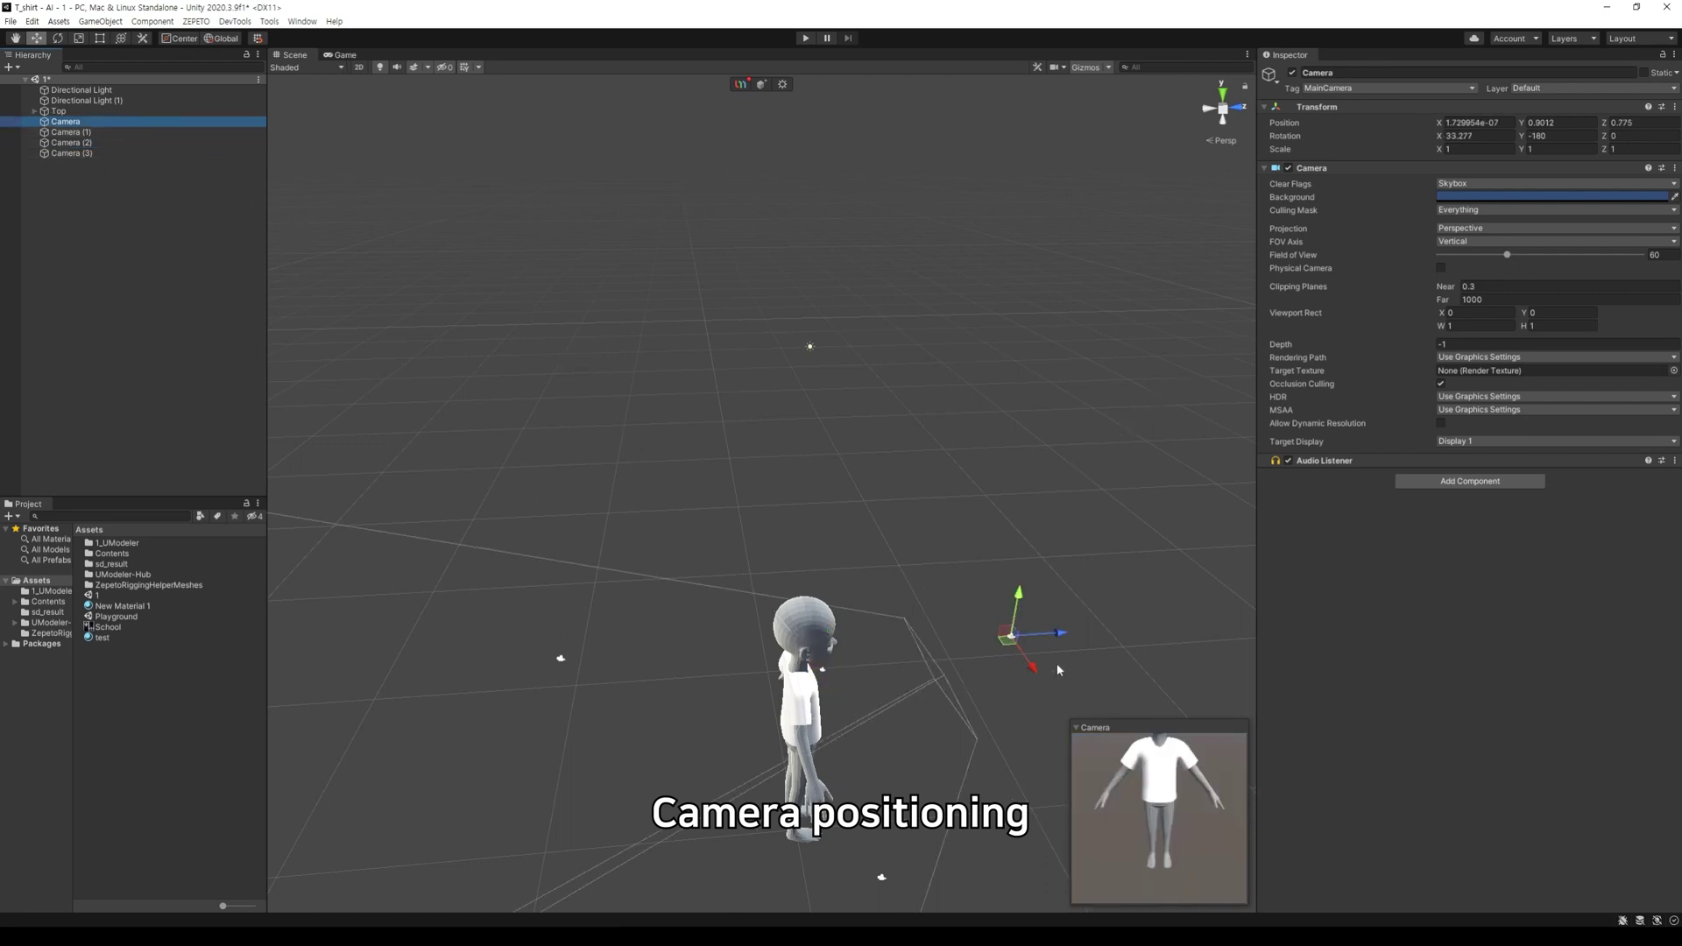
{"action": "left_click_drag", "start_coordinate": [1053, 633], "coordinate": [828, 746]}
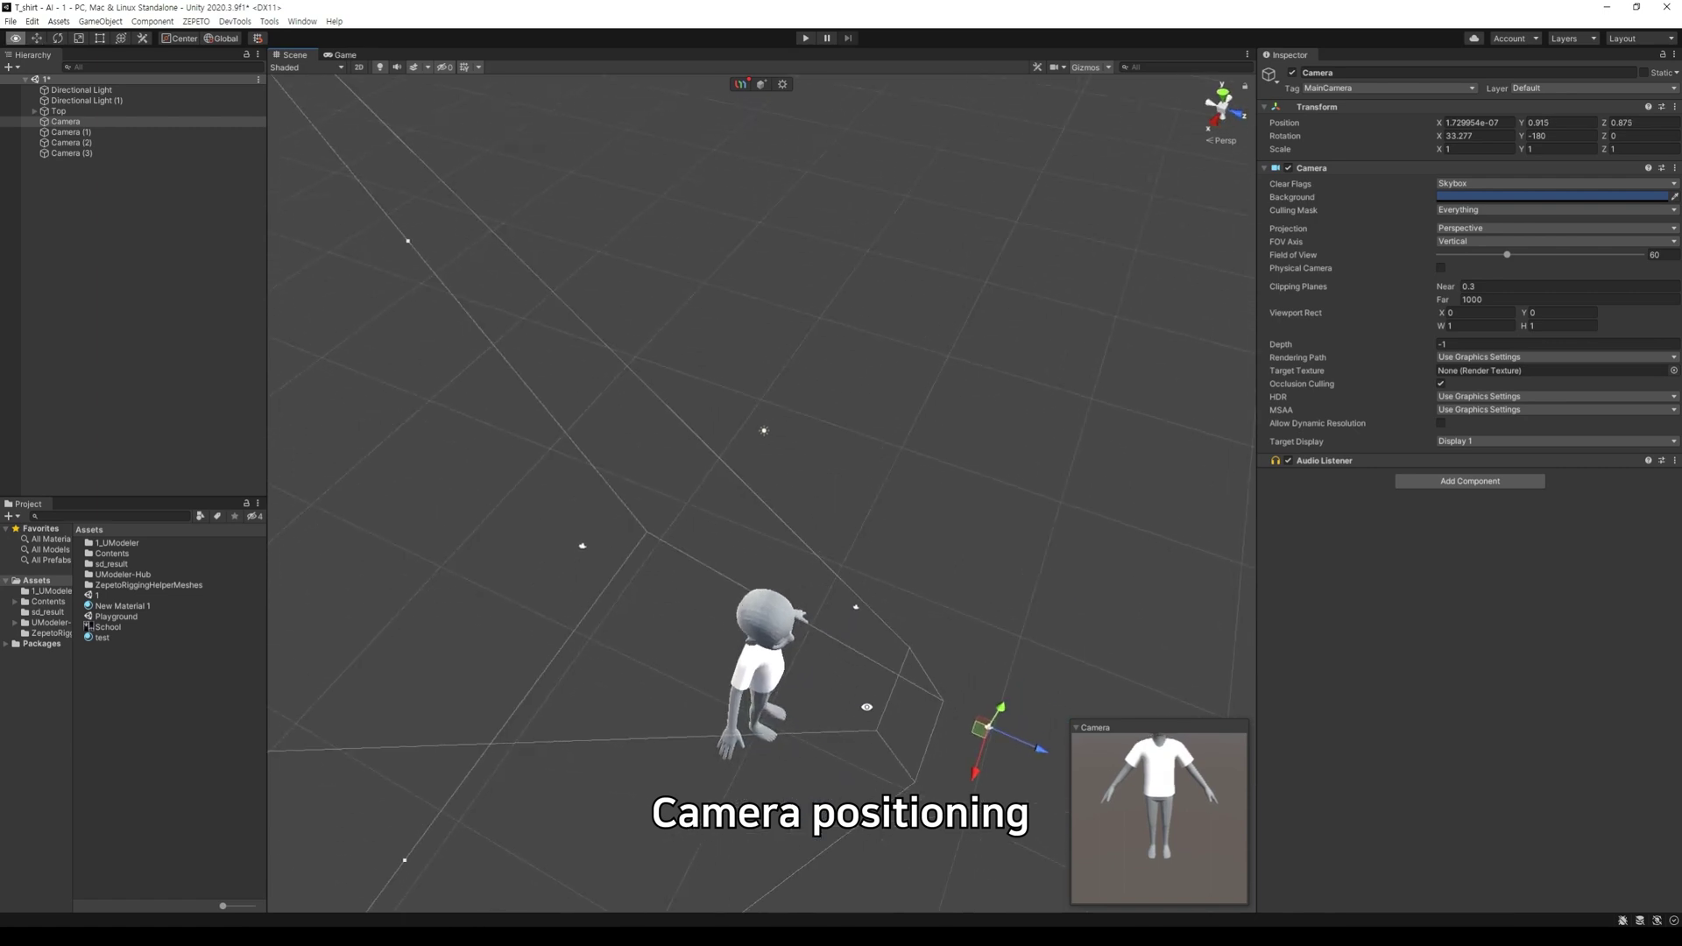
Step: Duplicate the front camera and place the copy above the head at about Y 1.59, Z 0.127, tilted steeply down toward the character
{"action": "middle_click_drag", "start_coordinate": [866, 706], "coordinate": [782, 695]}
{"action": "key", "text": "ctrl+d"}
{"action": "left_click_drag", "start_coordinate": [898, 696], "coordinate": [680, 460]}
{"action": "key", "text": "e"}
{"action": "key", "text": "w"}
{"action": "left_click_drag", "start_coordinate": [792, 606], "coordinate": [667, 550]}
{"action": "key", "text": "e"}
{"action": "key", "text": "w"}
{"action": "left_click_drag", "start_coordinate": [594, 510], "coordinate": [735, 555]}
{"action": "left_click_drag", "start_coordinate": [930, 670], "coordinate": [884, 551], "text": "alt"}
Step: Select the T-shirt object Top and switch its UModeler X mesh to 3D painting mode
{"action": "left_click", "coordinate": [34, 111]}
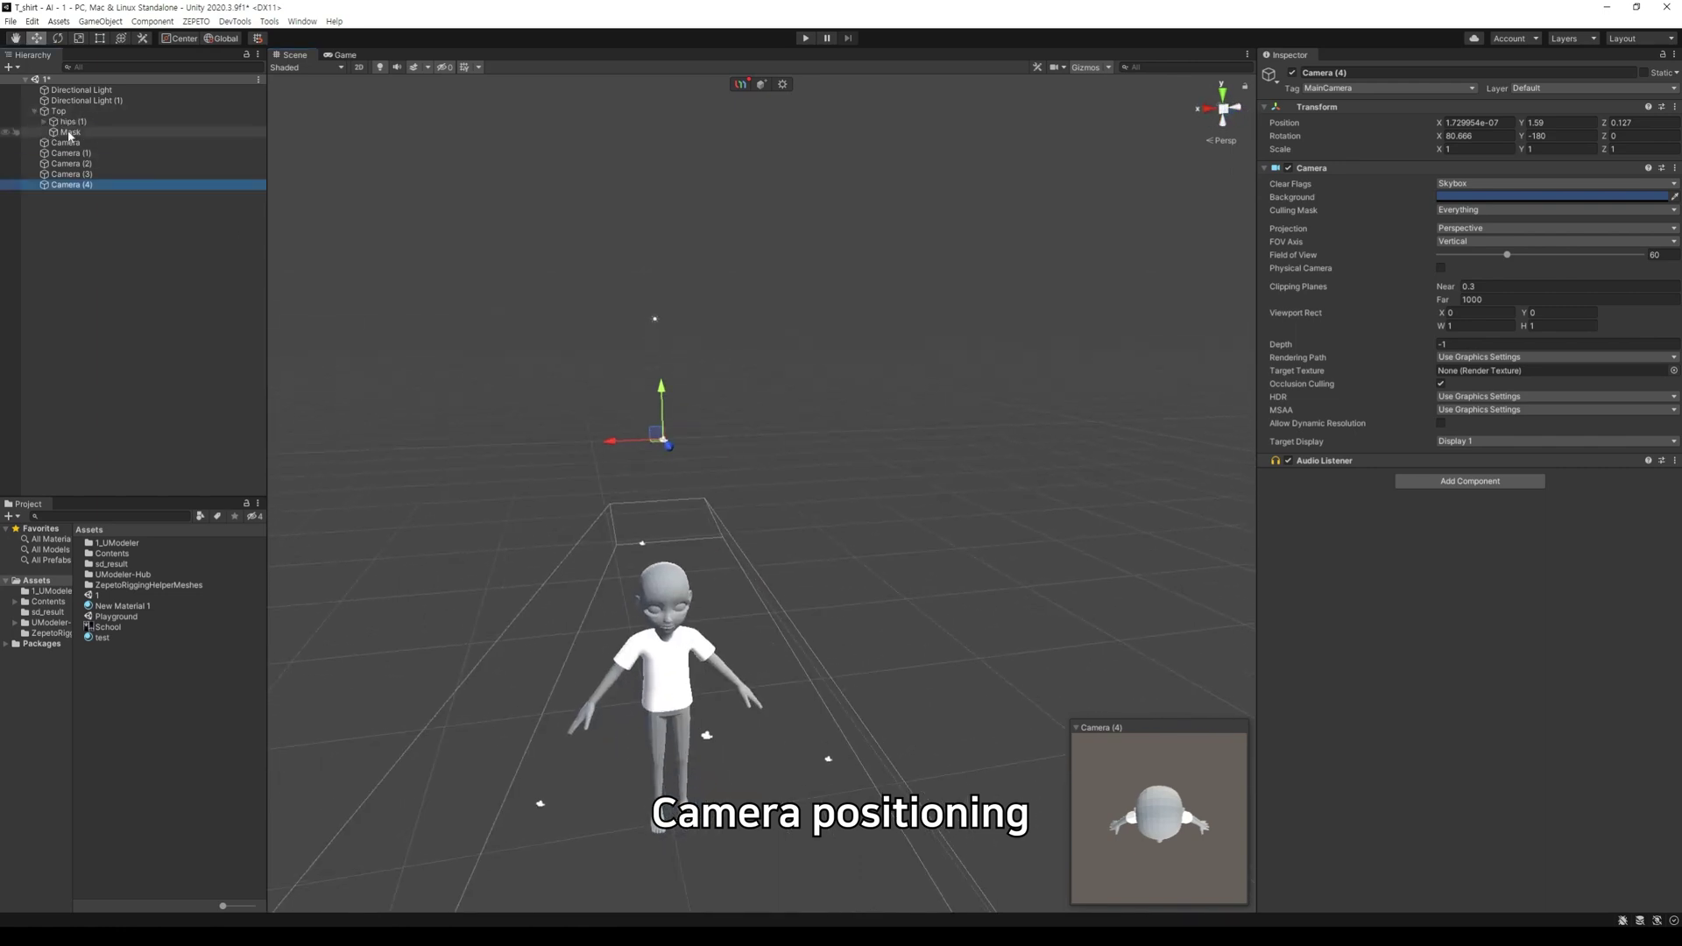
{"action": "left_click", "coordinate": [56, 111]}
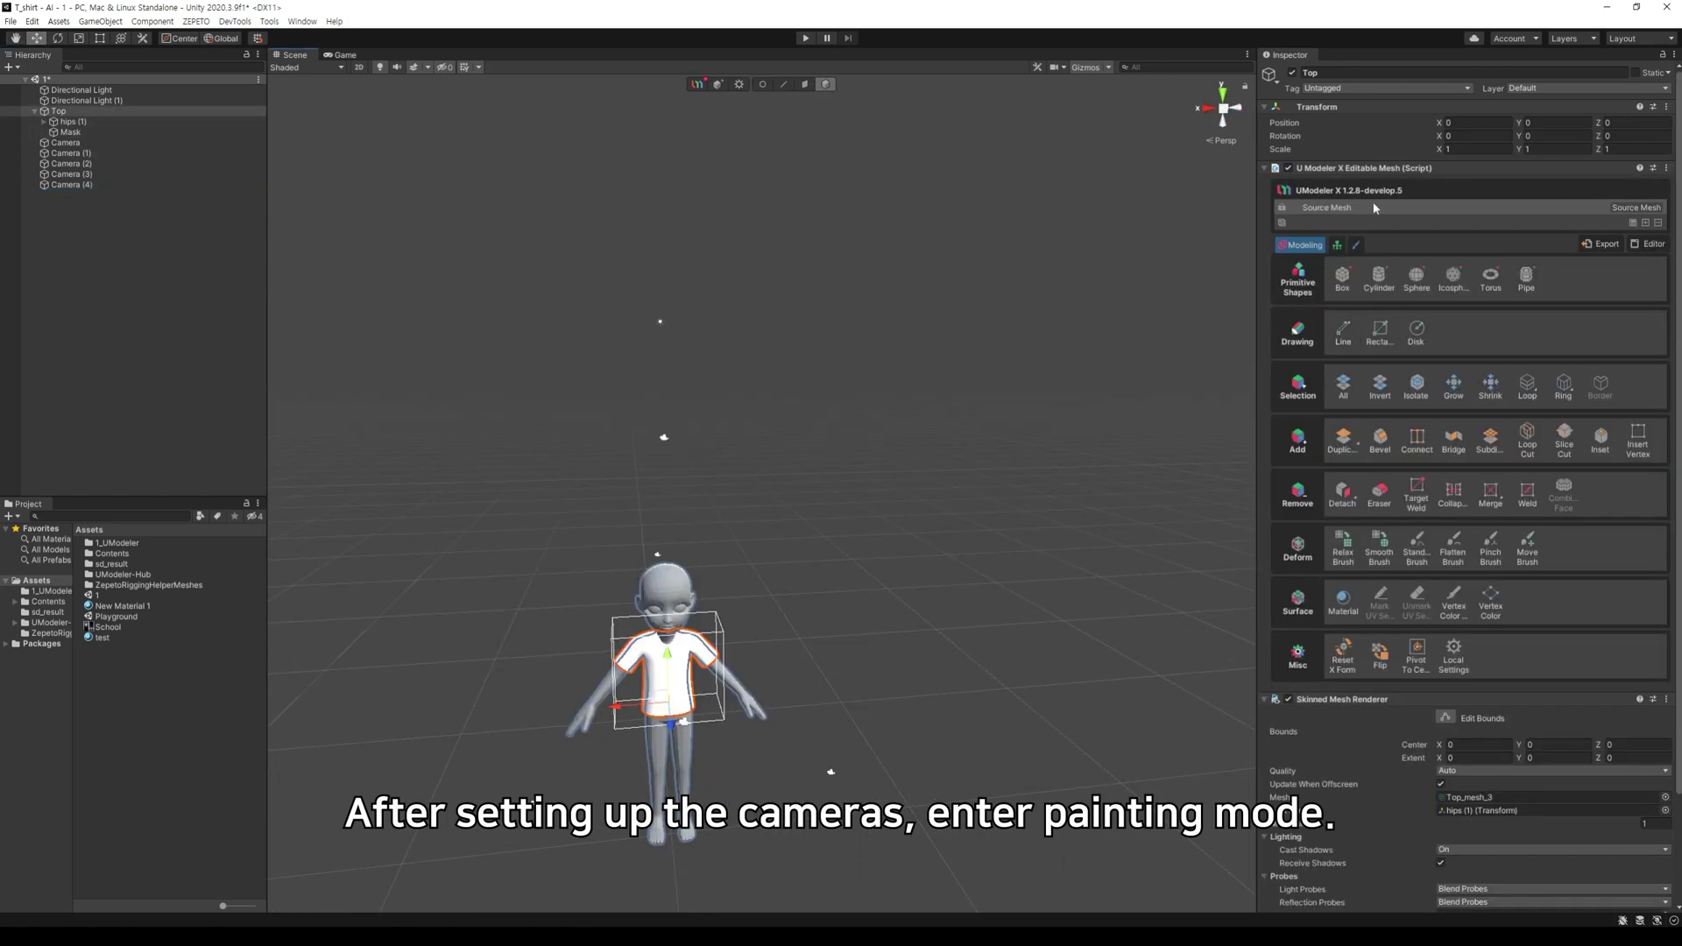
{"action": "left_click", "coordinate": [1356, 245]}
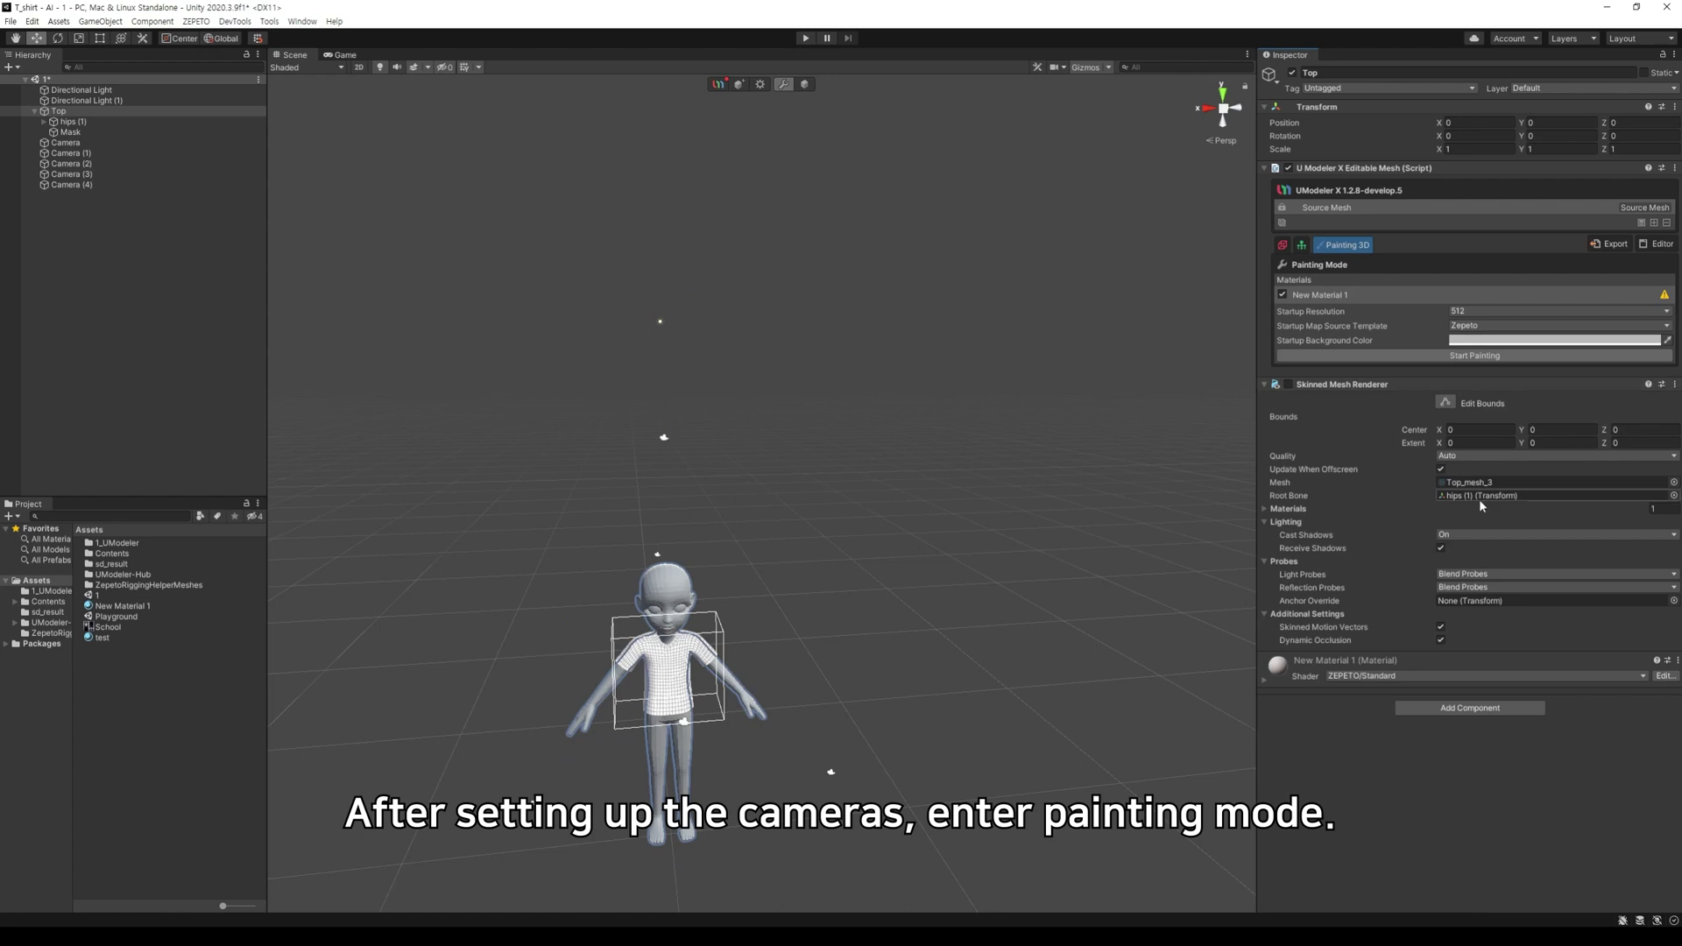
Step: Start painting on New Material 1 with a startup resolution of 512 and the Zepeto map source template
{"action": "left_click", "coordinate": [1471, 312]}
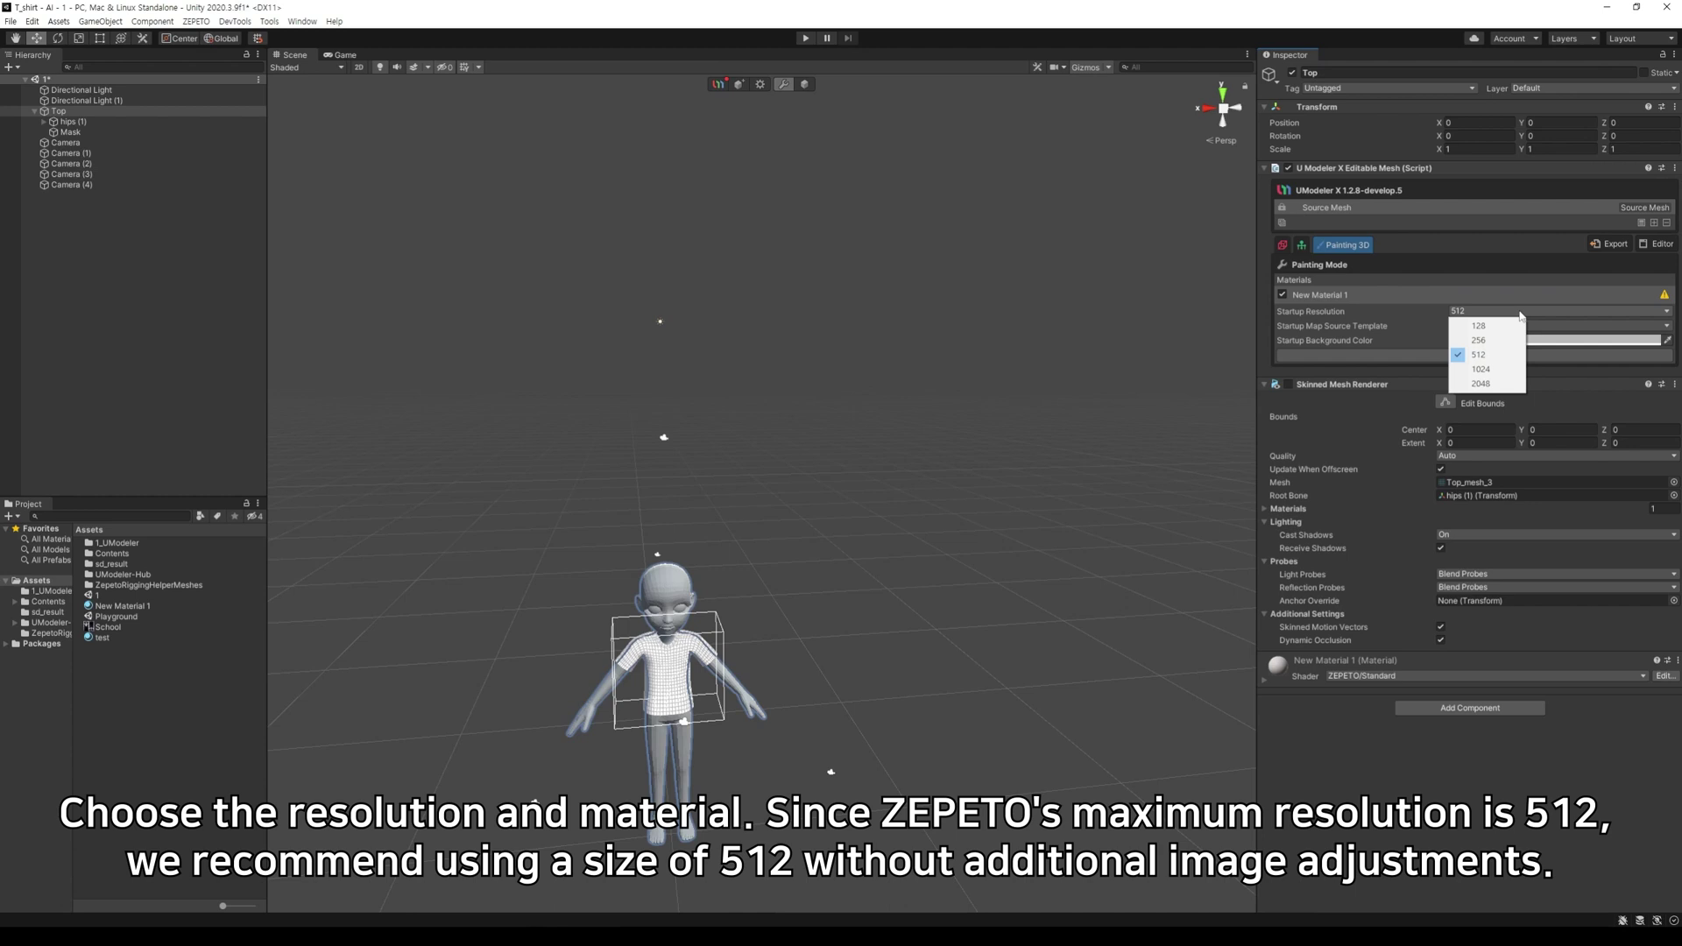
{"action": "left_click", "coordinate": [1590, 326]}
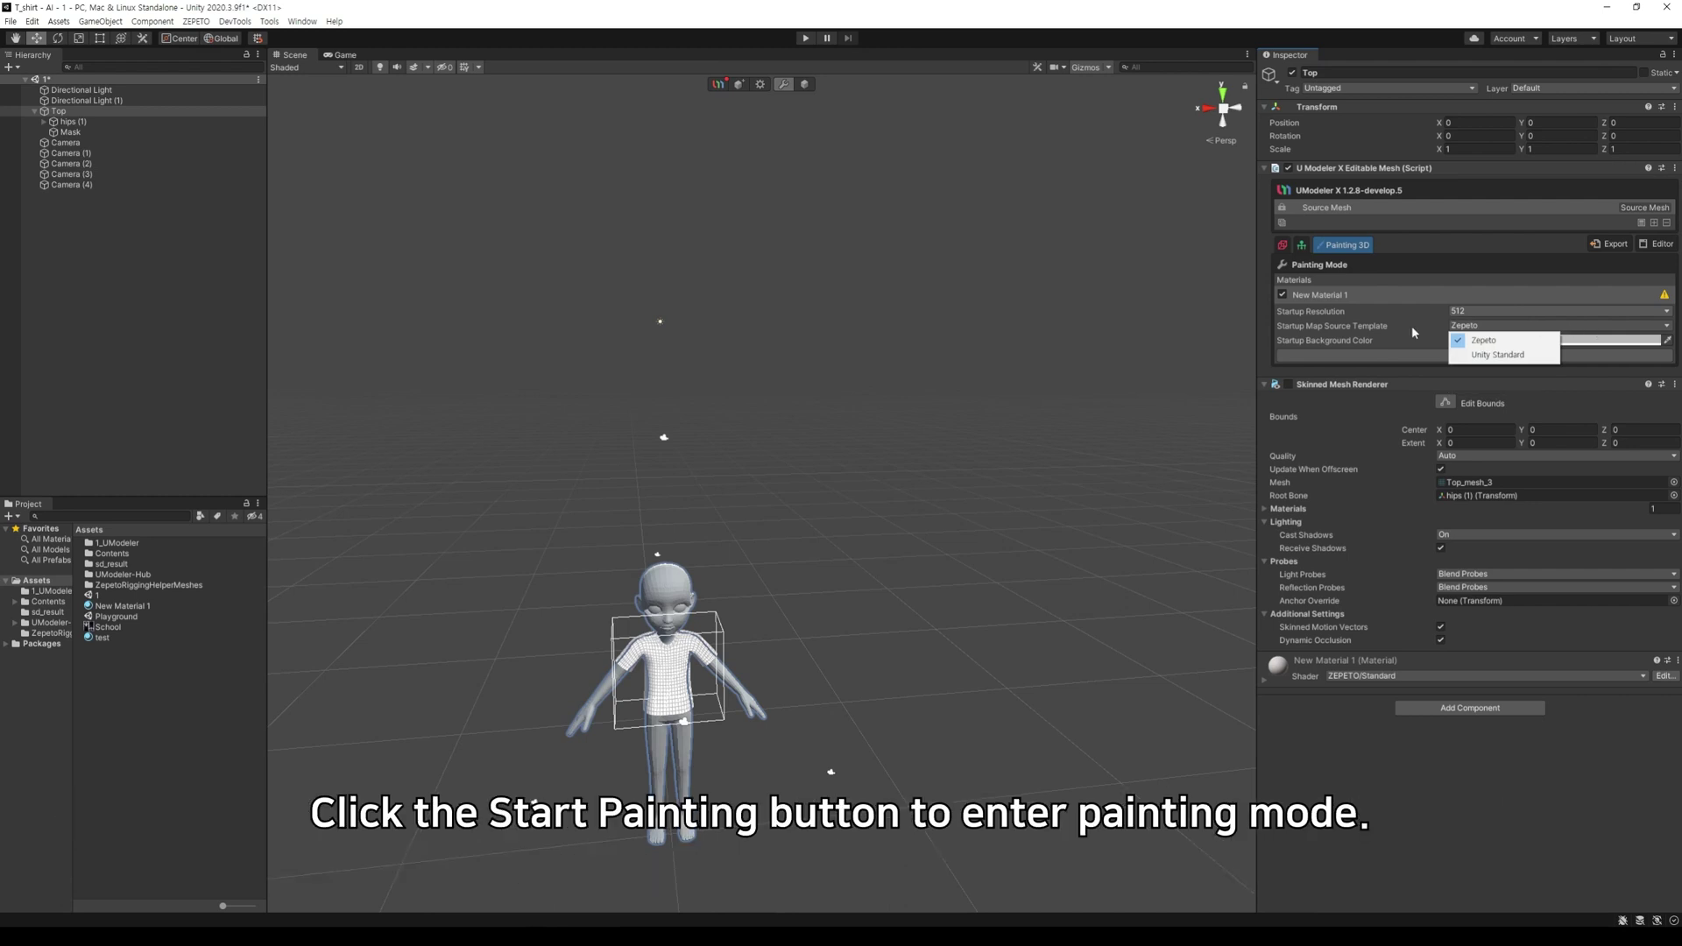
{"action": "left_click", "coordinate": [1391, 354]}
Step: Extend the AI painting tool's custom camera list to five slots, removing and re-adding the last one
{"action": "left_click_drag", "start_coordinate": [923, 753], "coordinate": [913, 734], "text": "alt"}
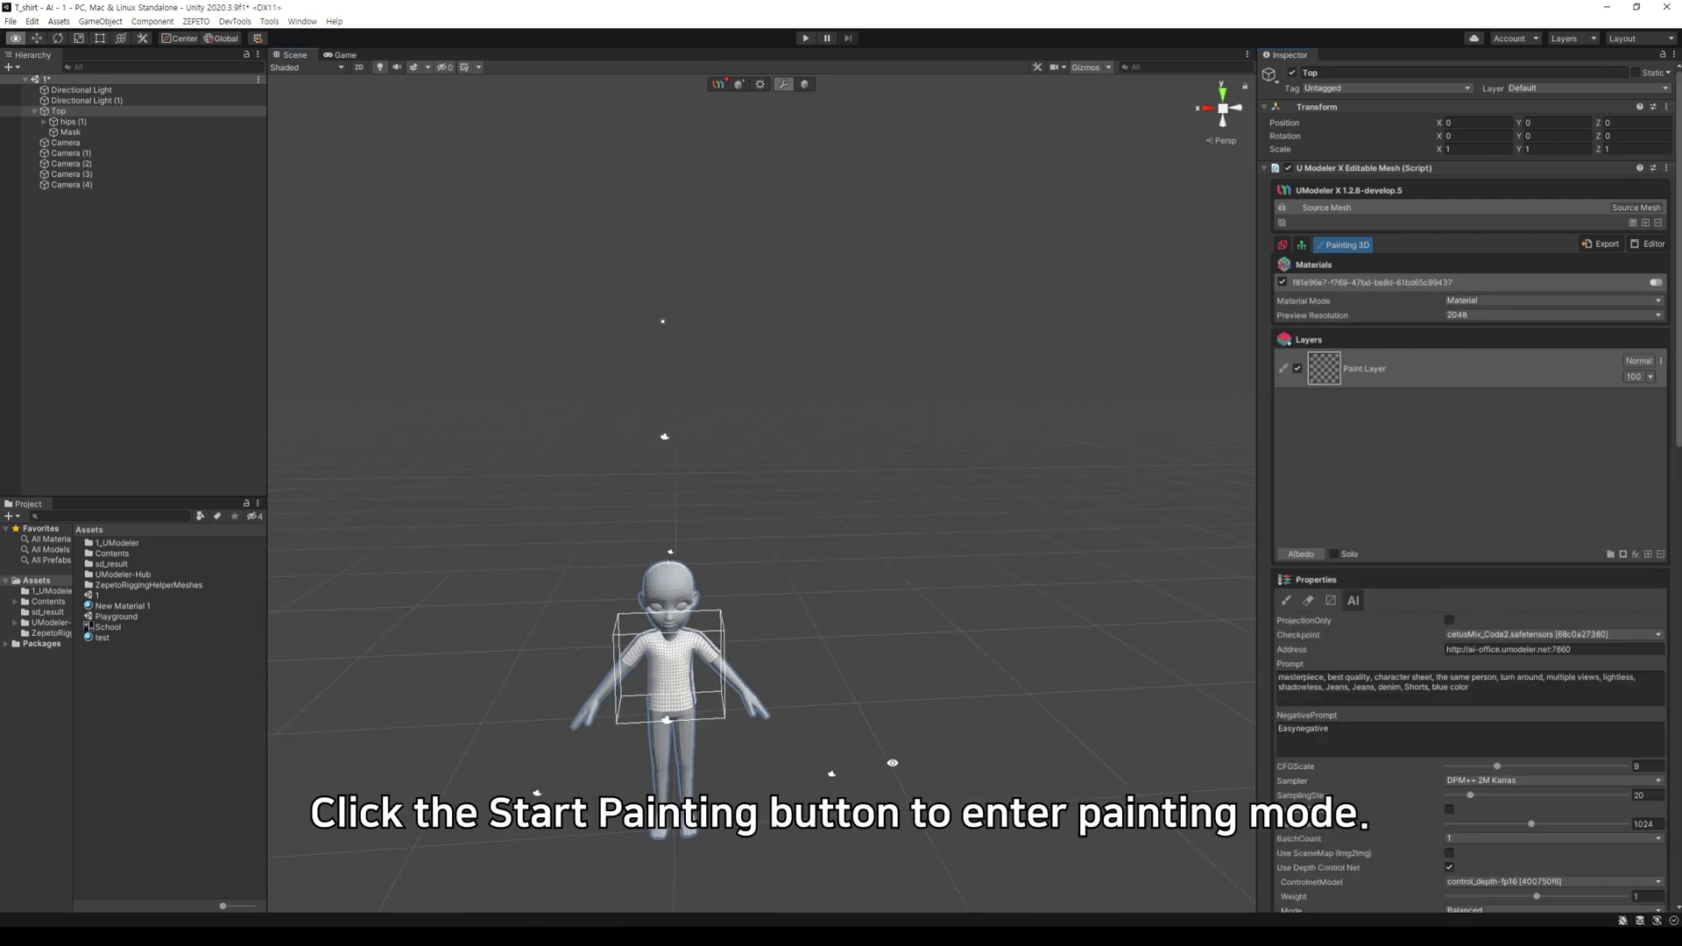
{"action": "middle_click_drag", "start_coordinate": [914, 734], "coordinate": [1035, 631]}
{"action": "key", "text": "f"}
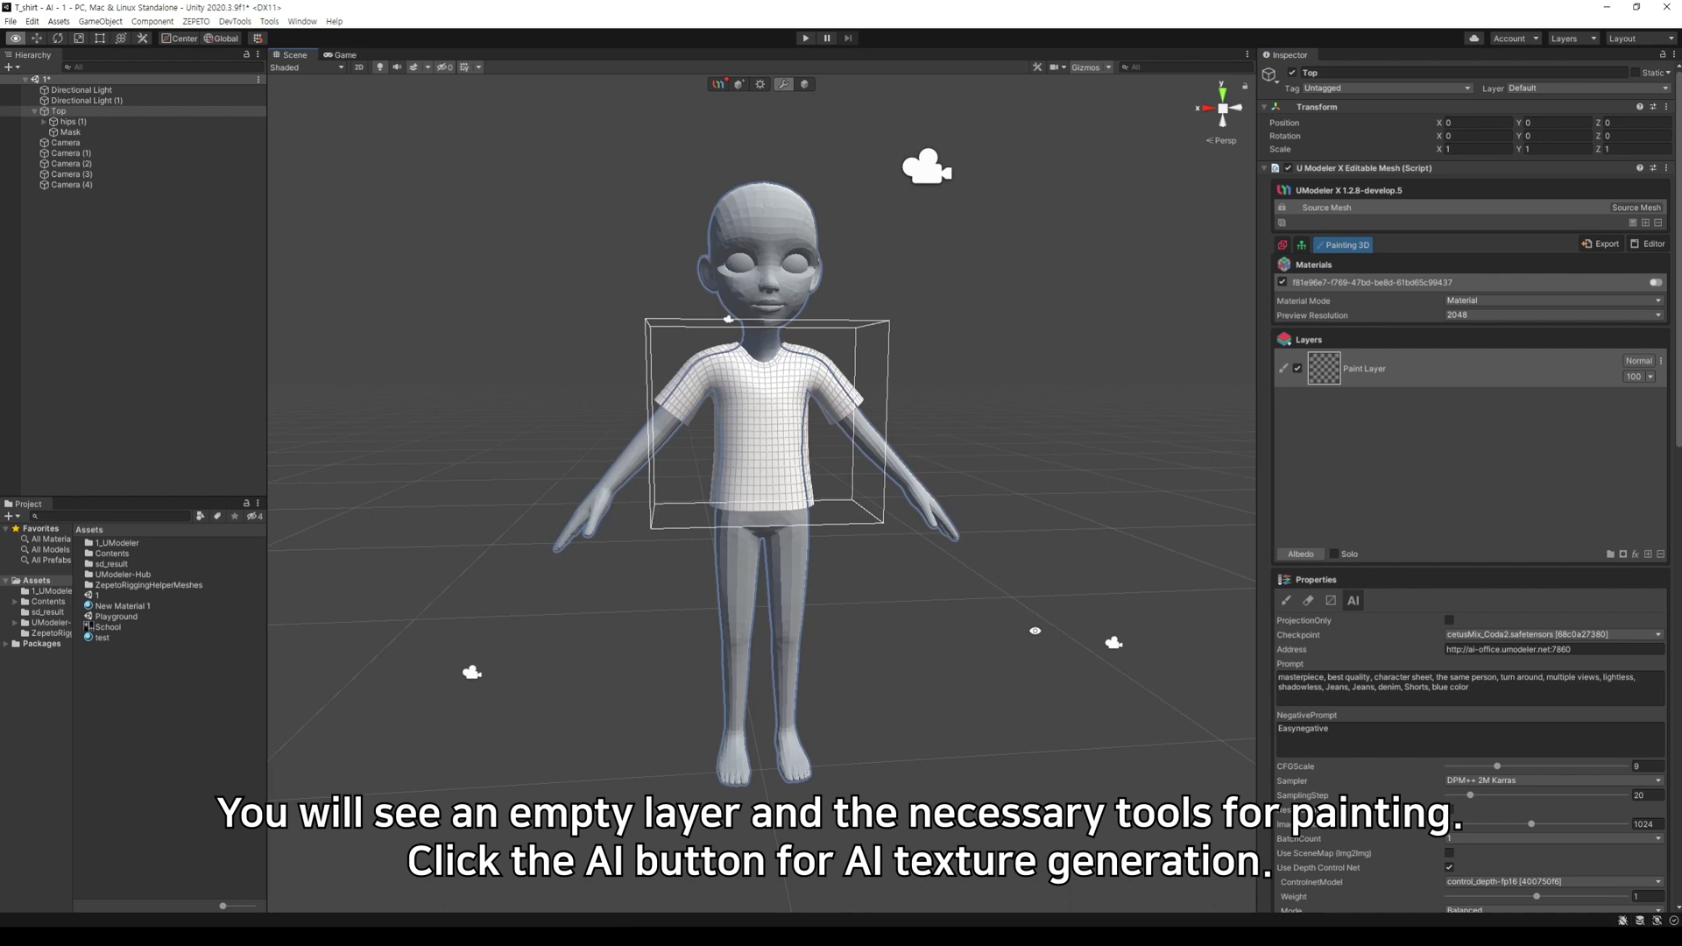
{"action": "mouse_move", "coordinate": [1034, 631]}
{"action": "left_mouse_down", "text": "alt"}
{"action": "mouse_move", "coordinate": [995, 631]}
{"action": "mouse_move", "coordinate": [1044, 631]}
{"action": "left_mouse_up", "text": "alt"}
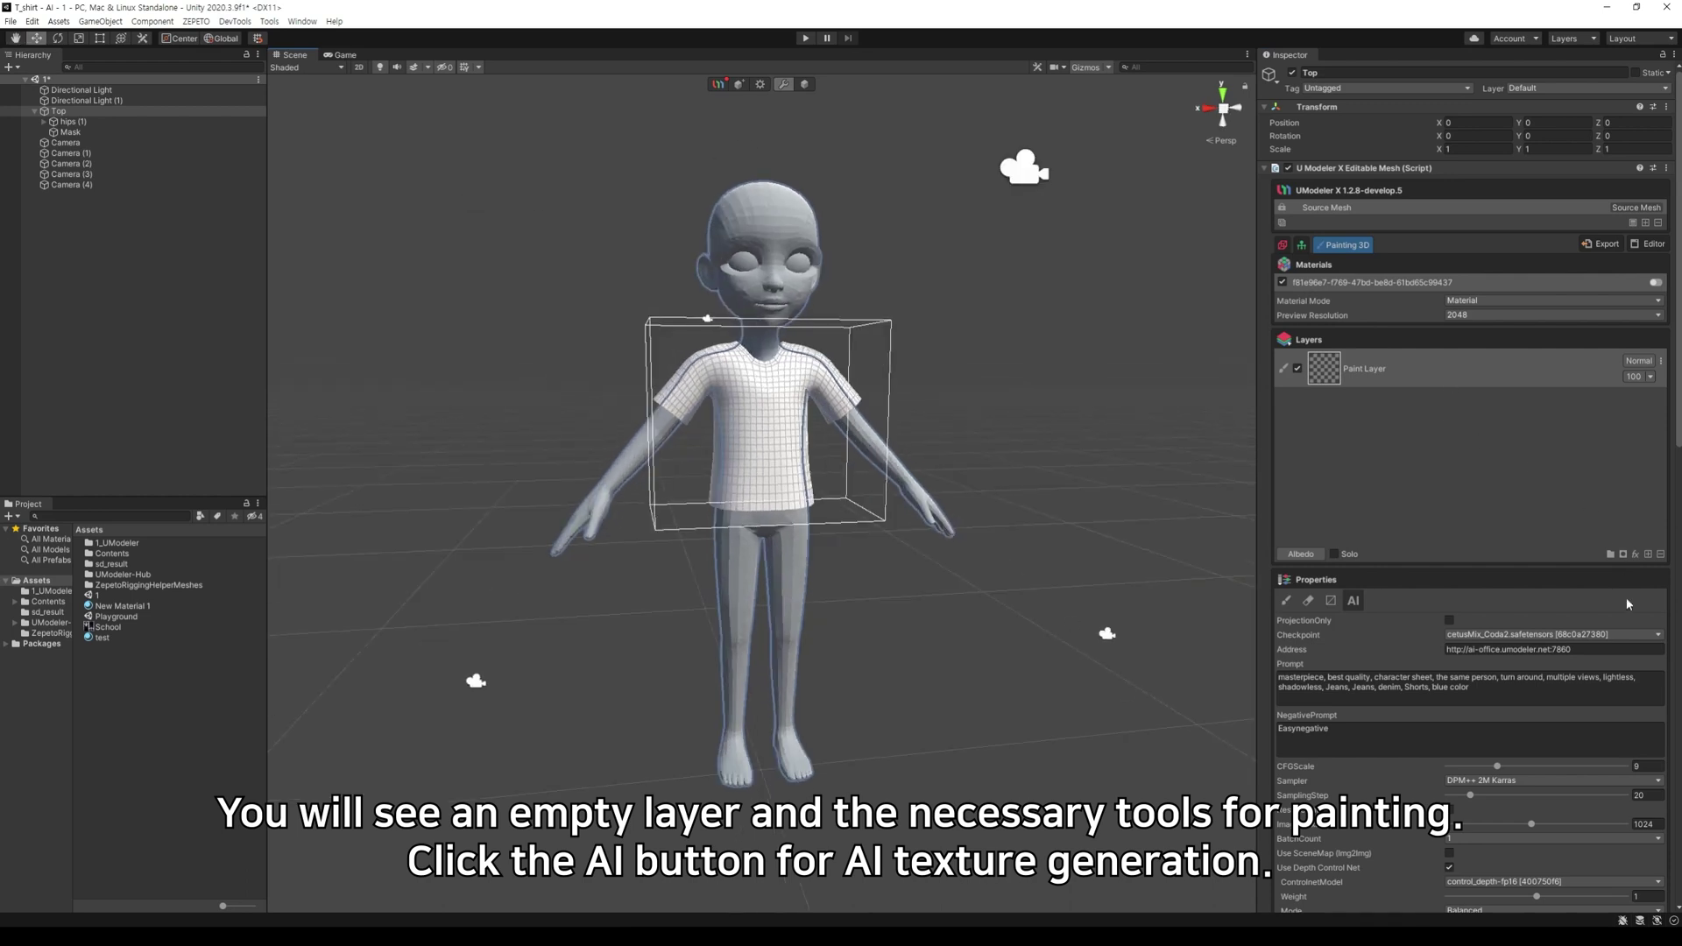
{"action": "scroll", "coordinate": [1442, 619], "scroll_direction": "down", "scroll_amount": 5}
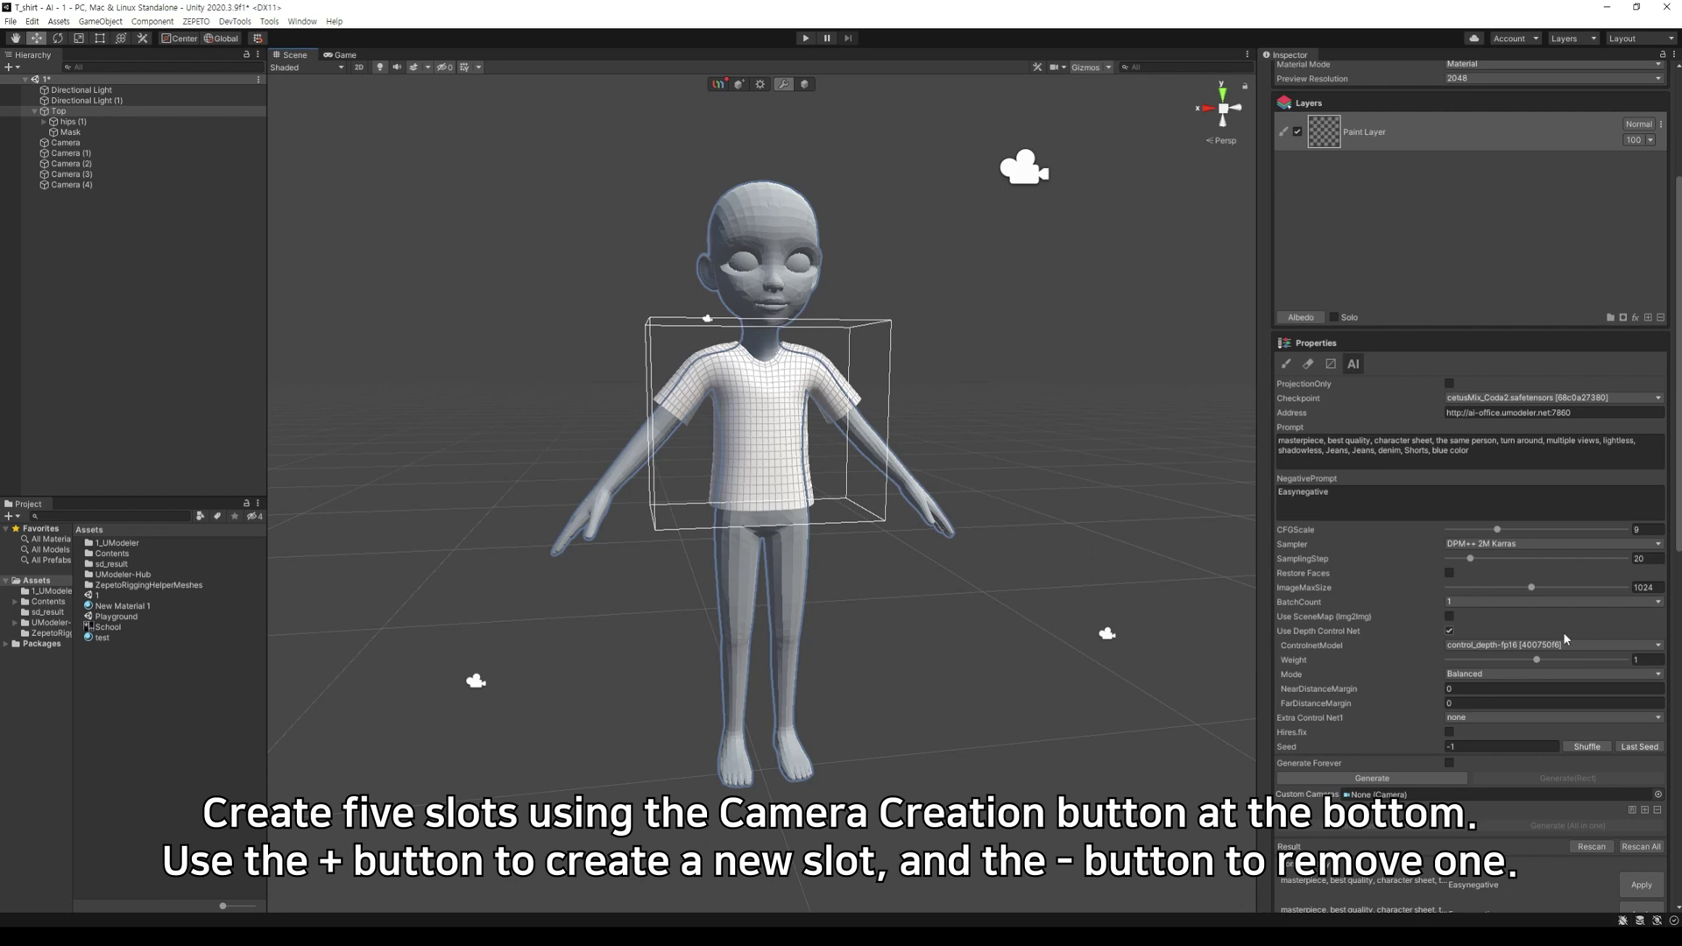
{"action": "scroll", "coordinate": [1563, 632], "scroll_direction": "down", "scroll_amount": 3}
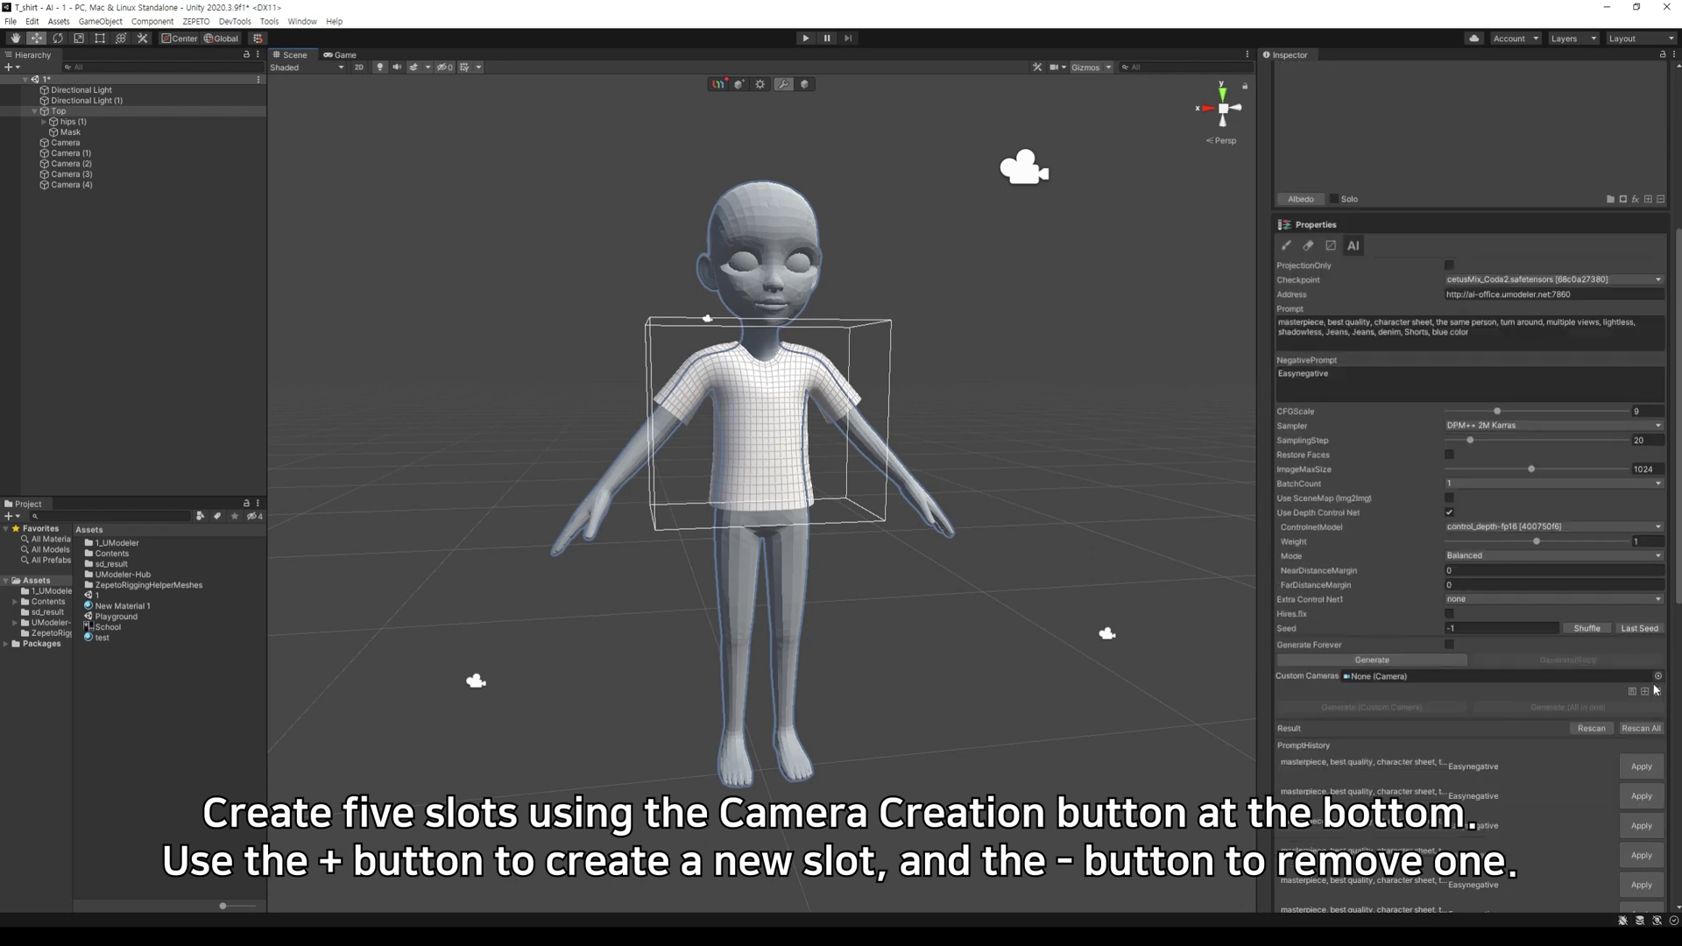
{"action": "left_click", "coordinate": [1645, 692]}
{"action": "left_click", "coordinate": [1645, 707]}
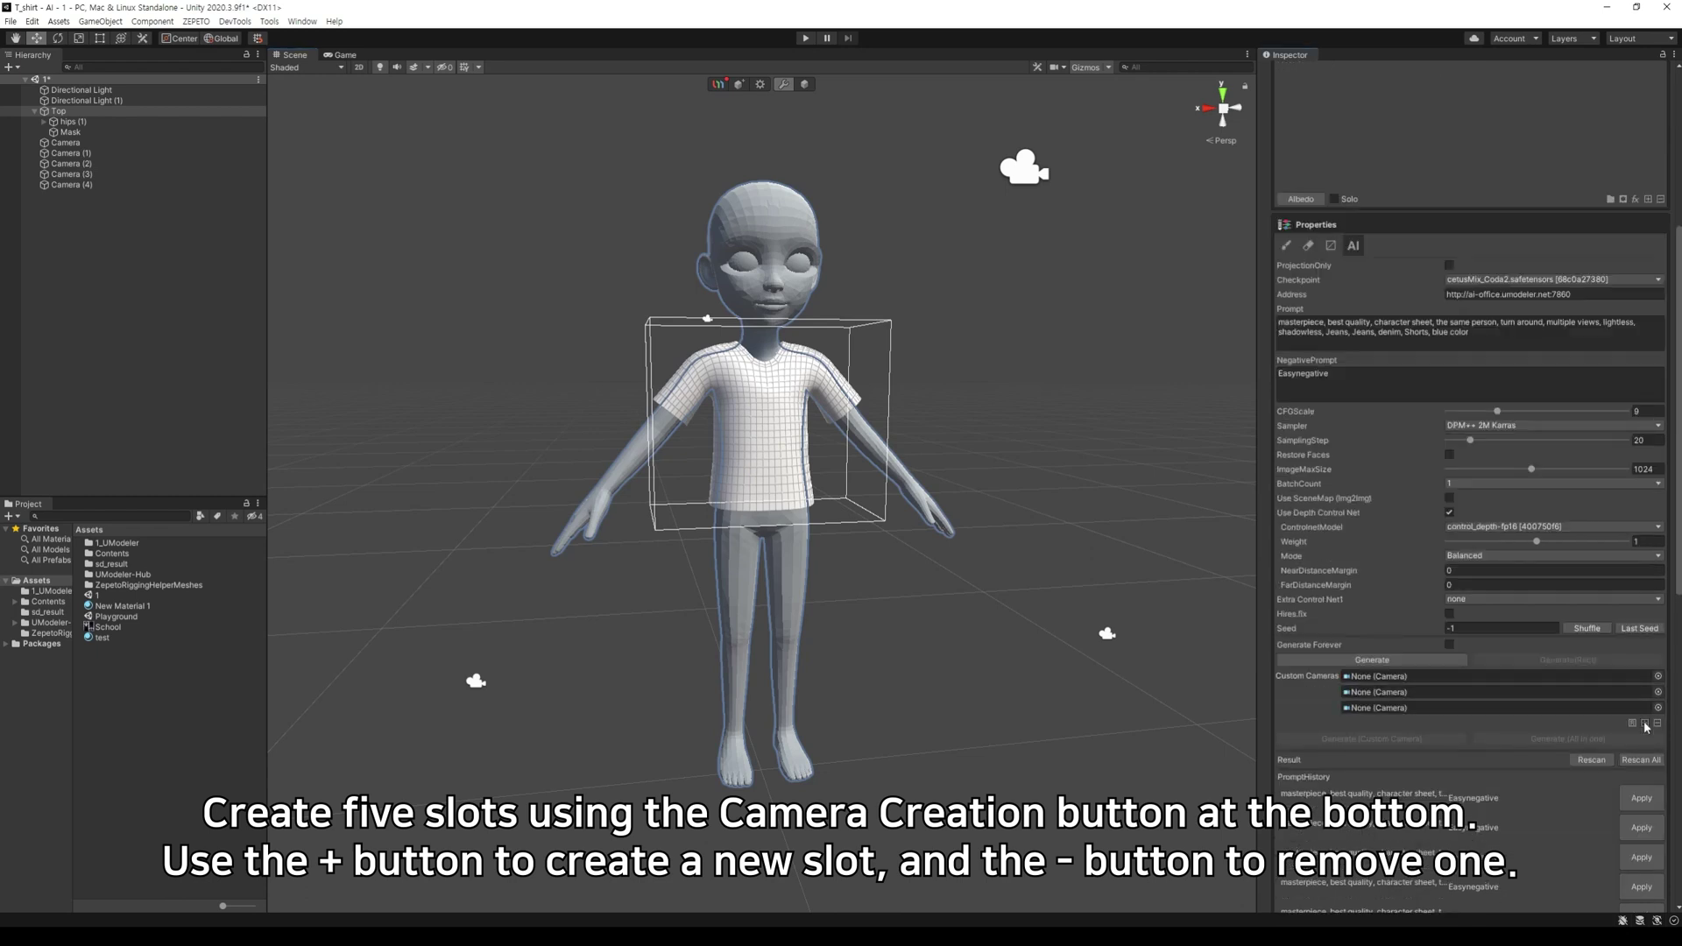
{"action": "left_click", "coordinate": [1645, 722]}
{"action": "left_click", "coordinate": [1645, 738]}
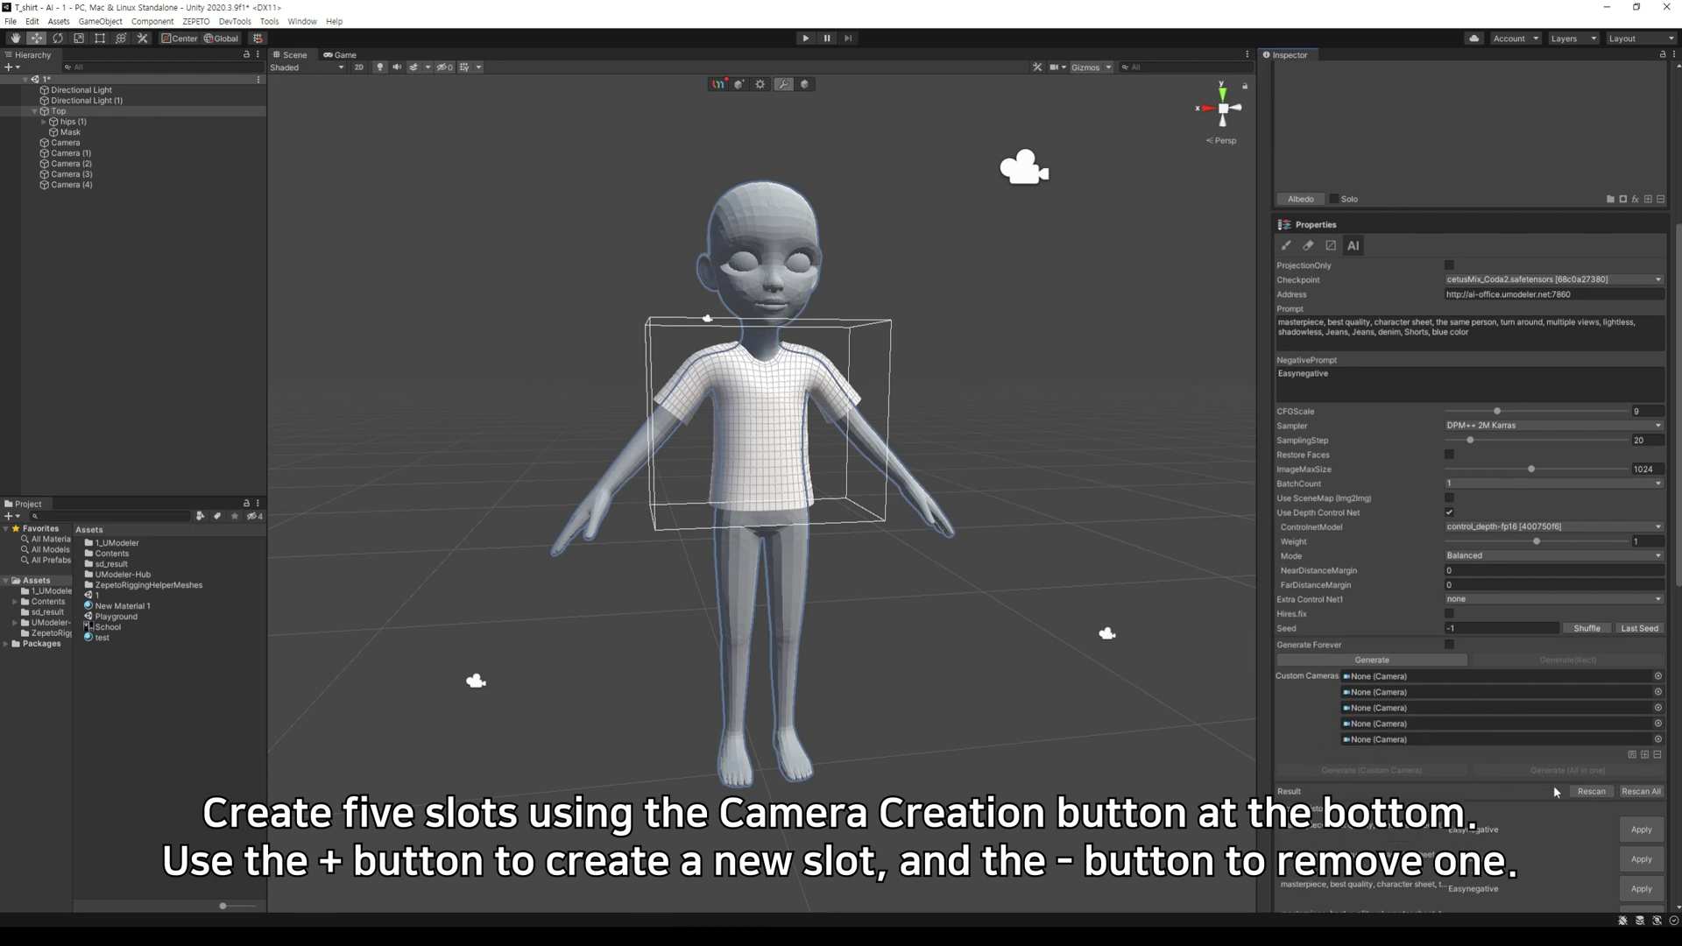
{"action": "left_click", "coordinate": [1656, 755]}
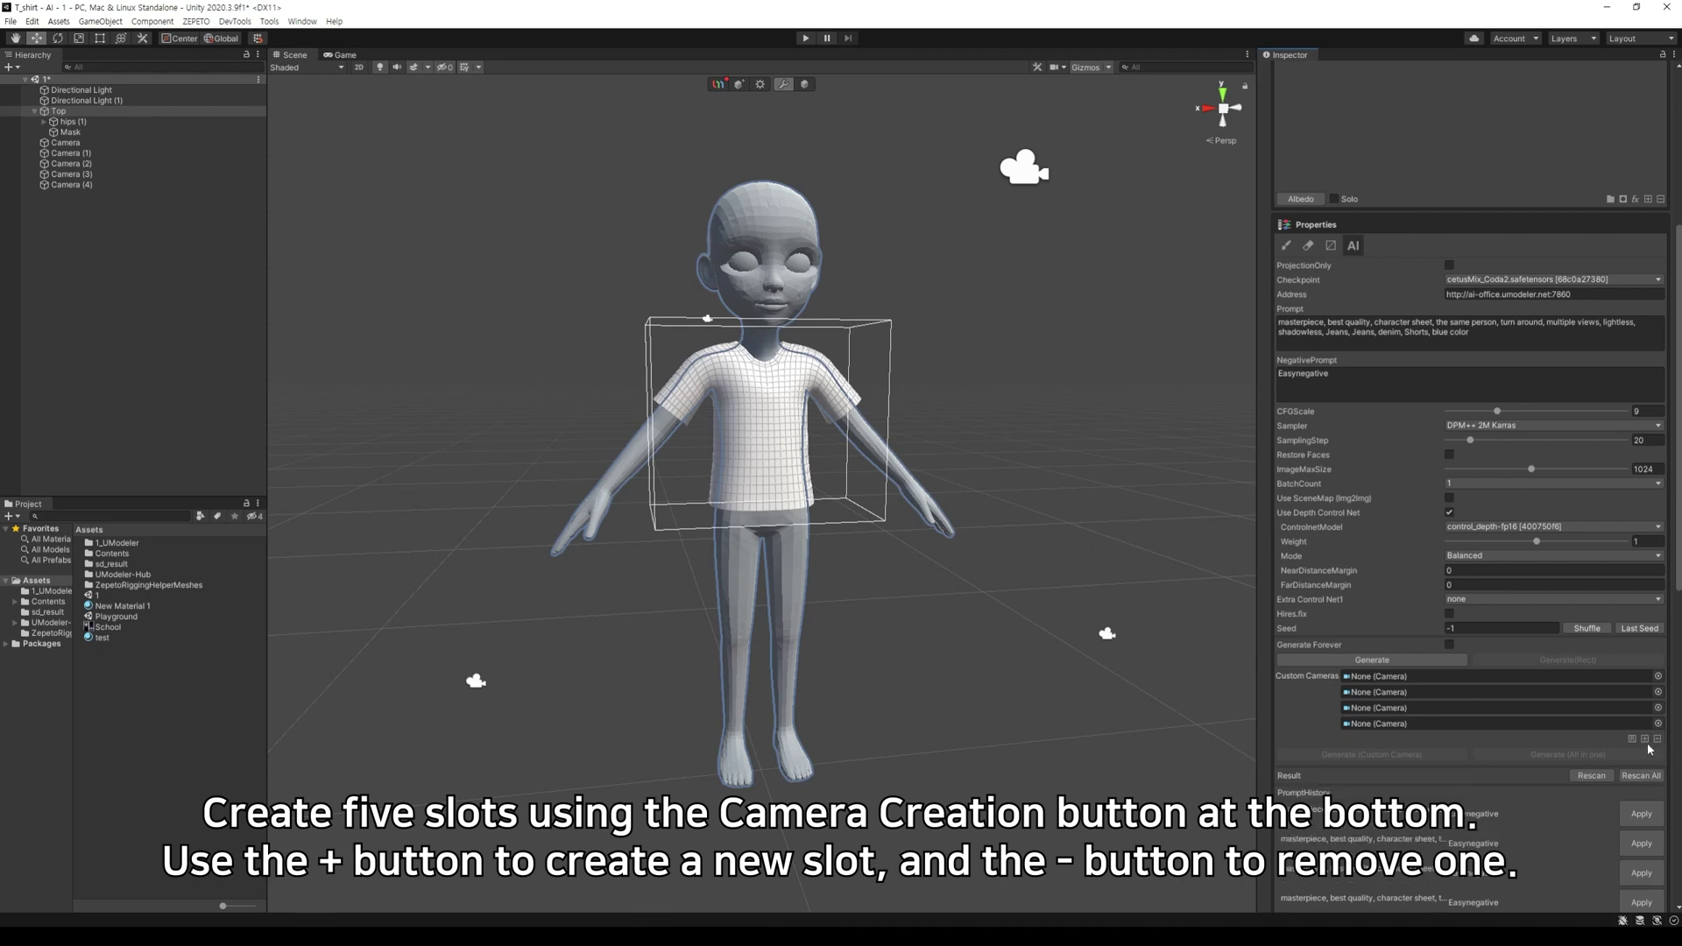
{"action": "left_click", "coordinate": [1645, 738]}
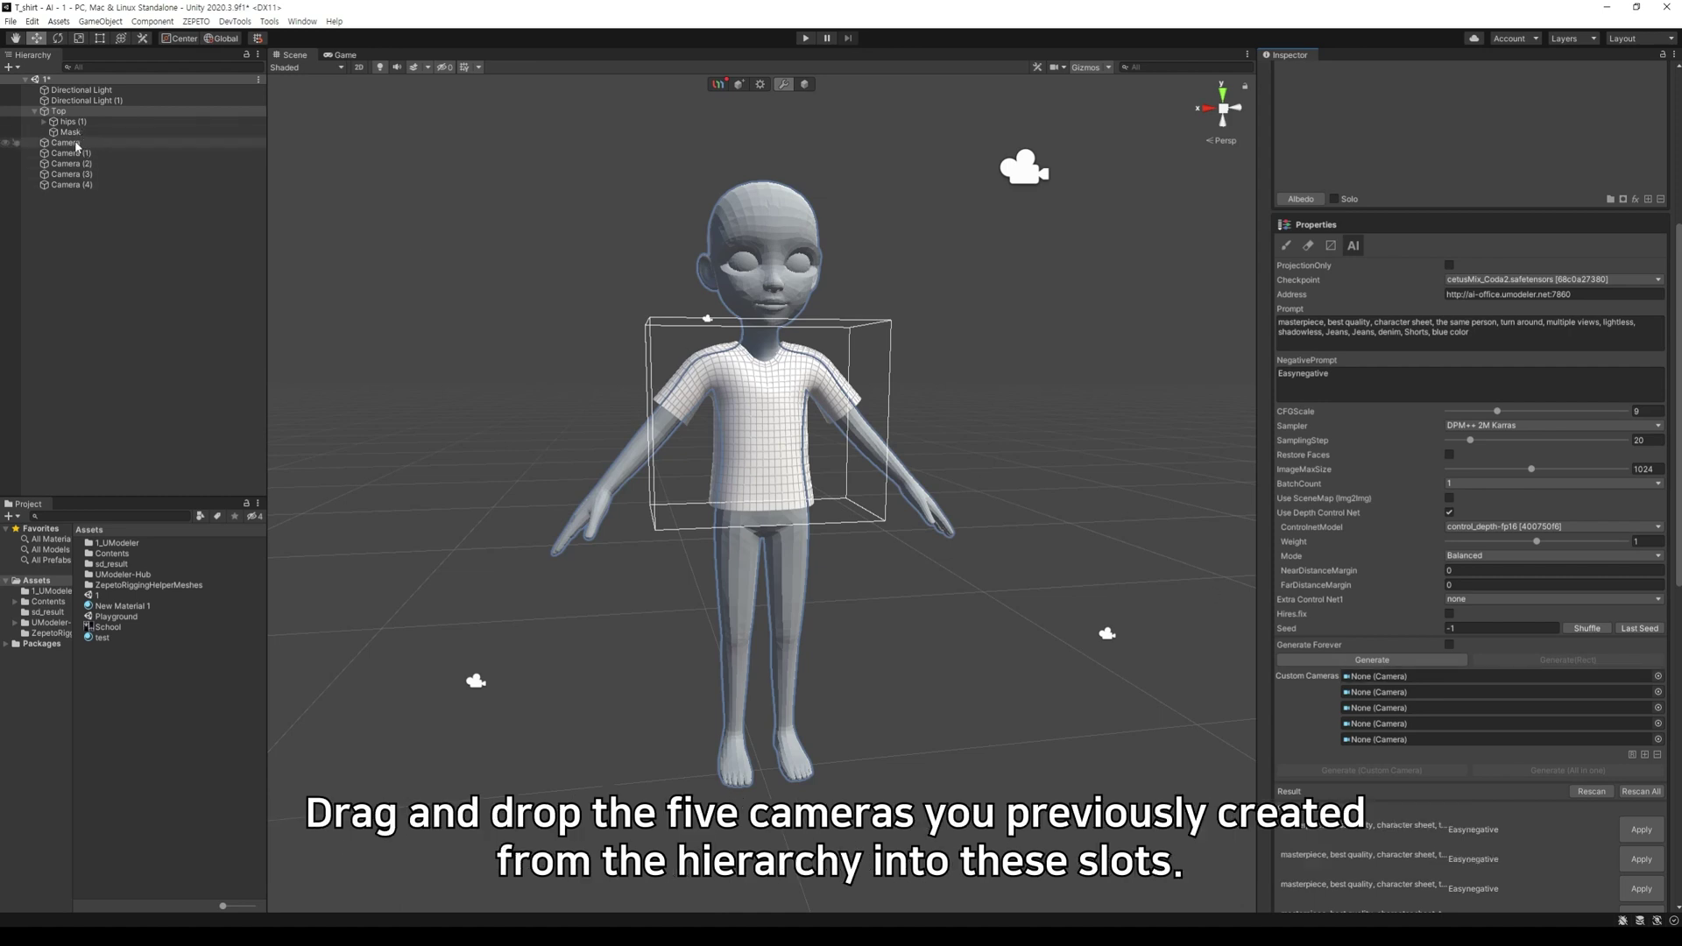
Step: Assign Camera, Camera (1), Camera (2), Camera (3) and Camera (4) to the five custom camera slots in order
{"action": "left_click_drag", "start_coordinate": [77, 147], "coordinate": [1392, 678]}
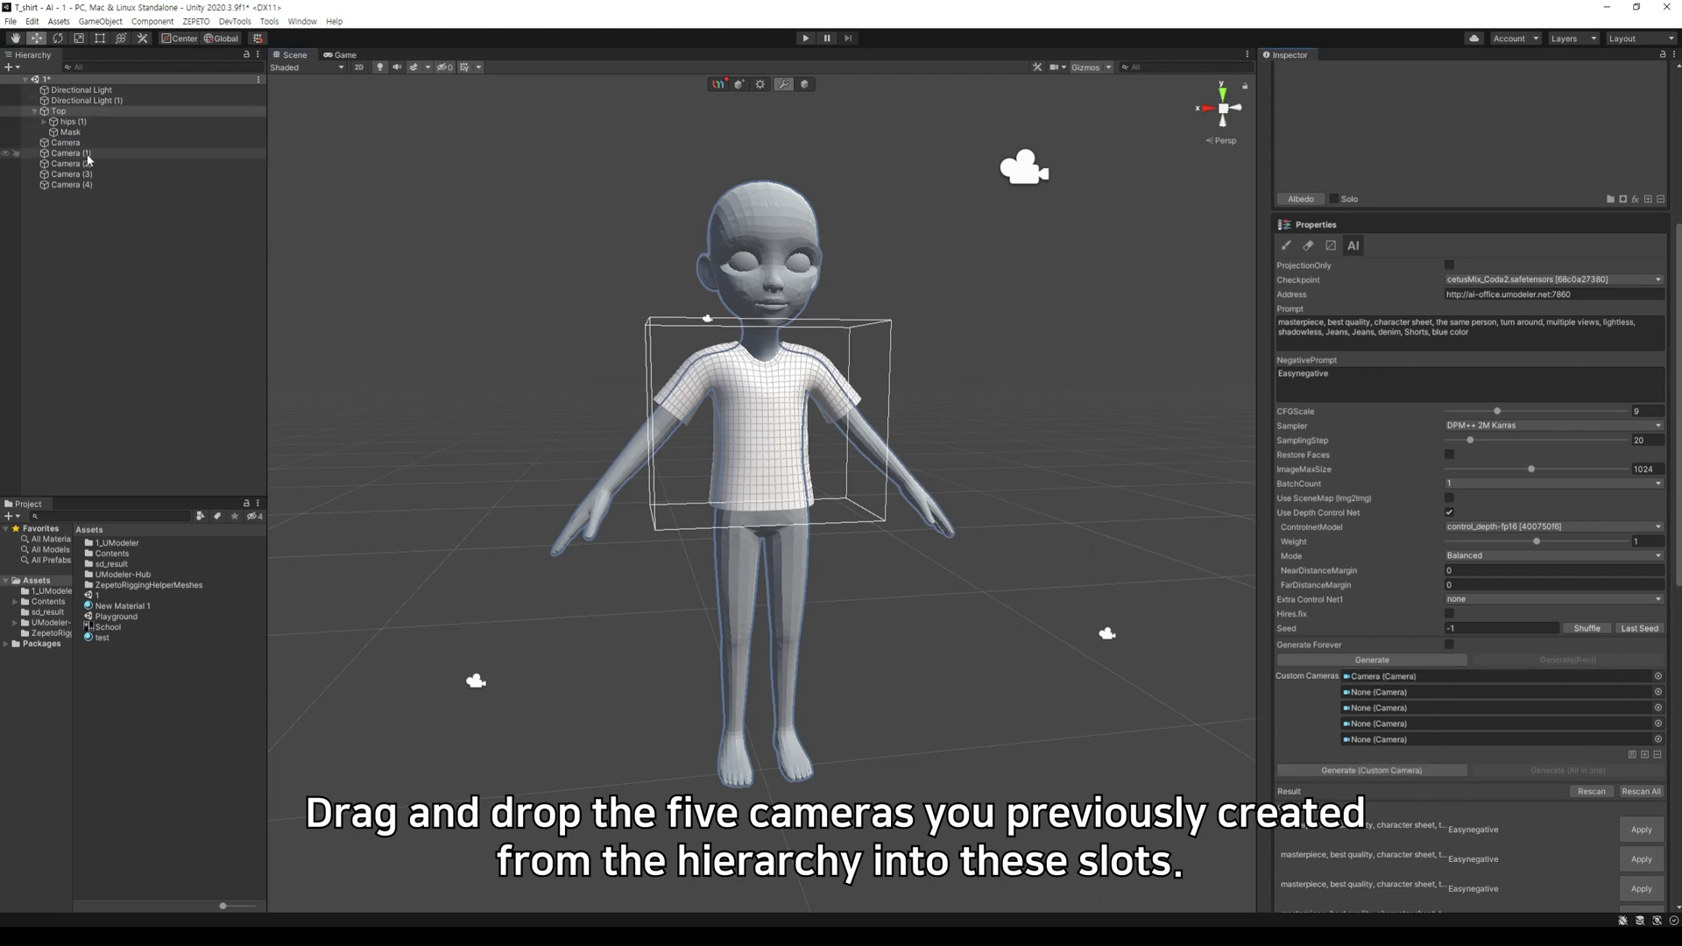
{"action": "left_click_drag", "start_coordinate": [70, 153], "coordinate": [1391, 712]}
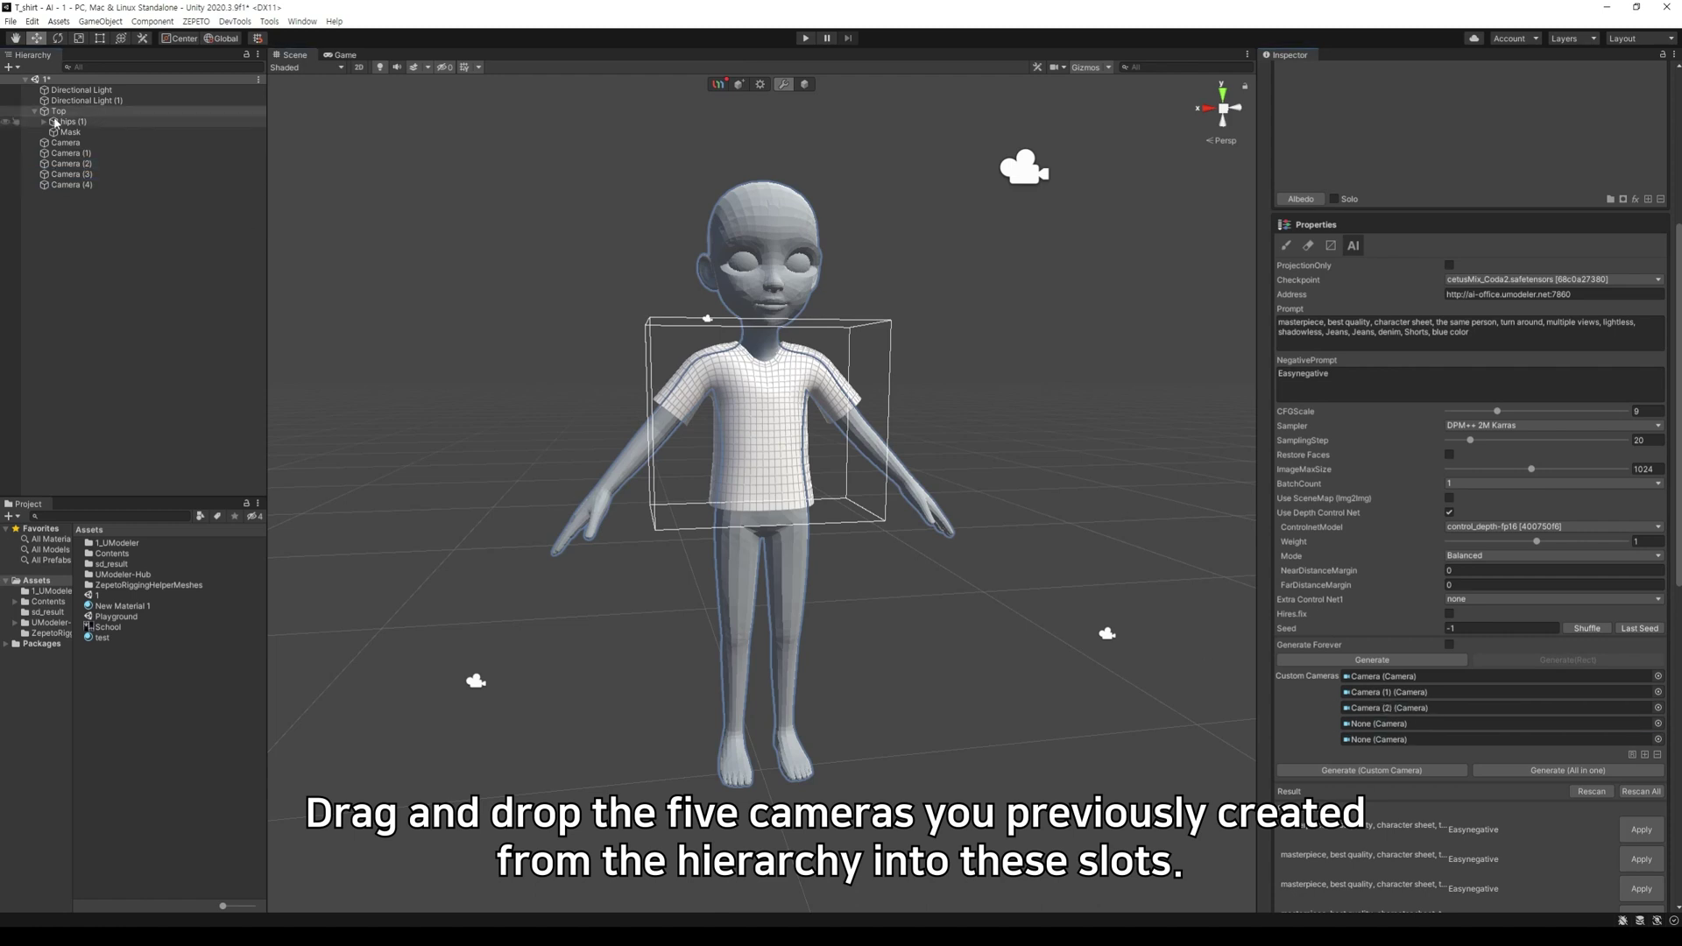
{"action": "left_click_drag", "start_coordinate": [79, 174], "coordinate": [1420, 723]}
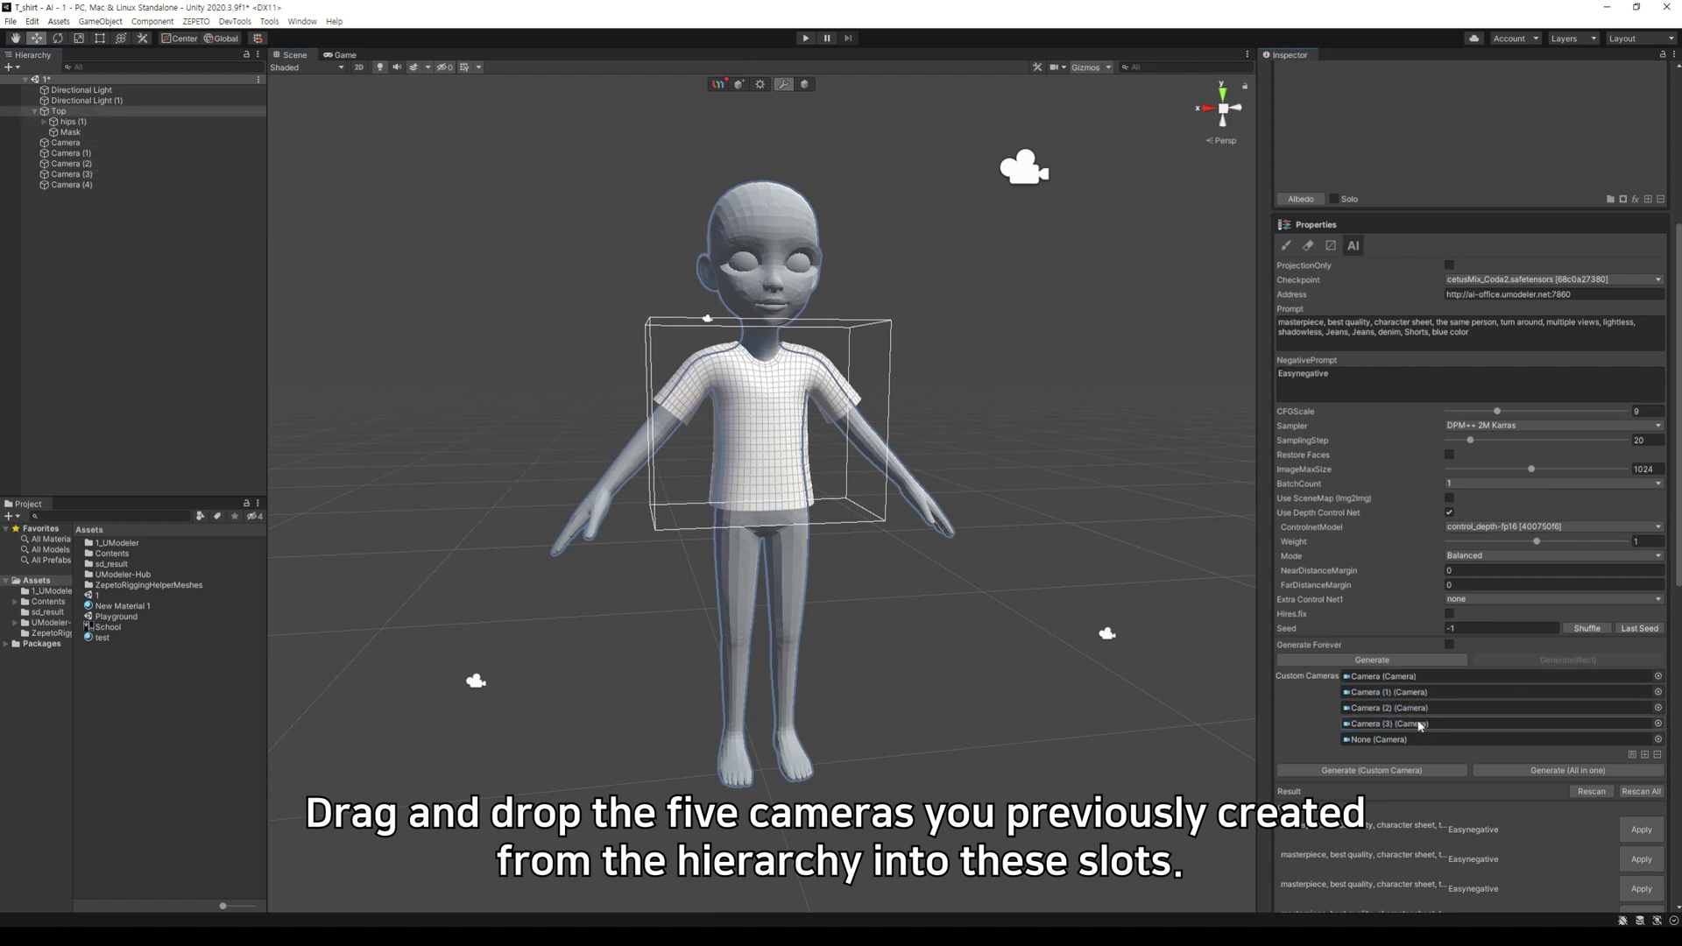
{"action": "left_click_drag", "start_coordinate": [70, 185], "coordinate": [1449, 742]}
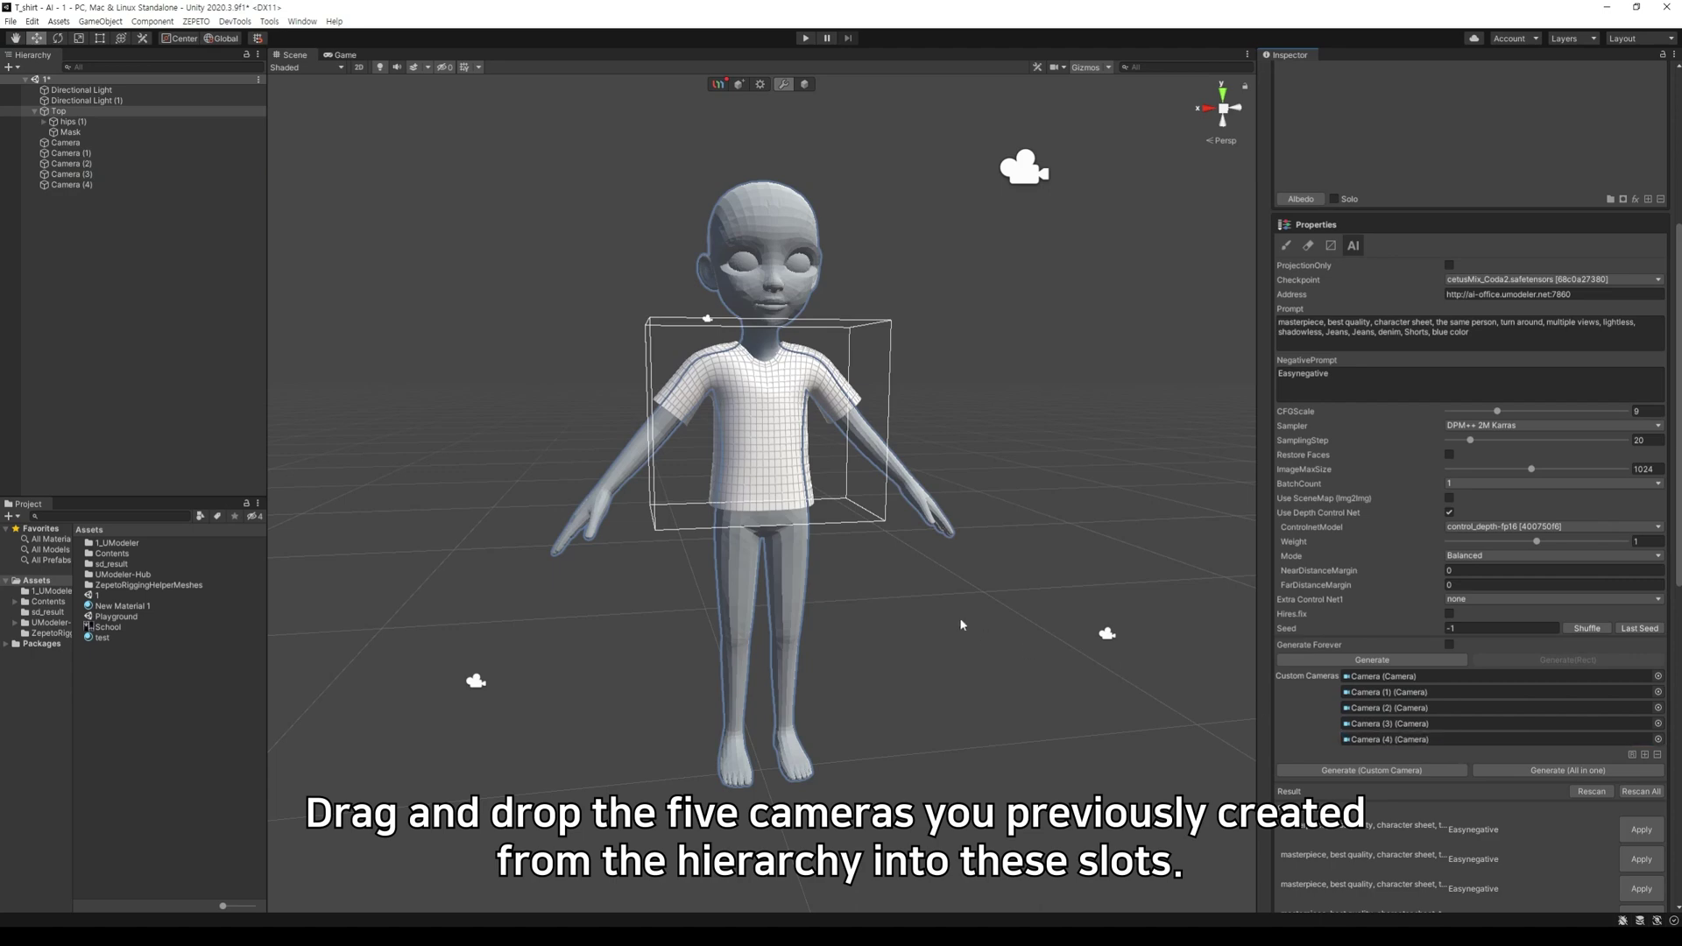
Step: Replace "Jeans, Jeans, denim, Shorts, blue color" in the AI prompt with "T-shirt, top, clothes"
{"action": "scroll", "coordinate": [951, 610], "scroll_direction": "up", "scroll_amount": 5}
{"action": "scroll", "coordinate": [951, 595], "scroll_direction": "down", "scroll_amount": 5}
{"action": "mouse_move", "coordinate": [956, 544]}
{"action": "left_mouse_down", "text": "alt"}
{"action": "mouse_move", "coordinate": [880, 577]}
{"action": "mouse_move", "coordinate": [951, 566]}
{"action": "left_mouse_up", "text": "alt"}
{"action": "middle_click_drag", "start_coordinate": [951, 566], "coordinate": [967, 707]}
{"action": "scroll", "coordinate": [1424, 601], "scroll_direction": "up", "scroll_amount": 7}
{"action": "scroll", "coordinate": [1426, 580], "scroll_direction": "down", "scroll_amount": 5}
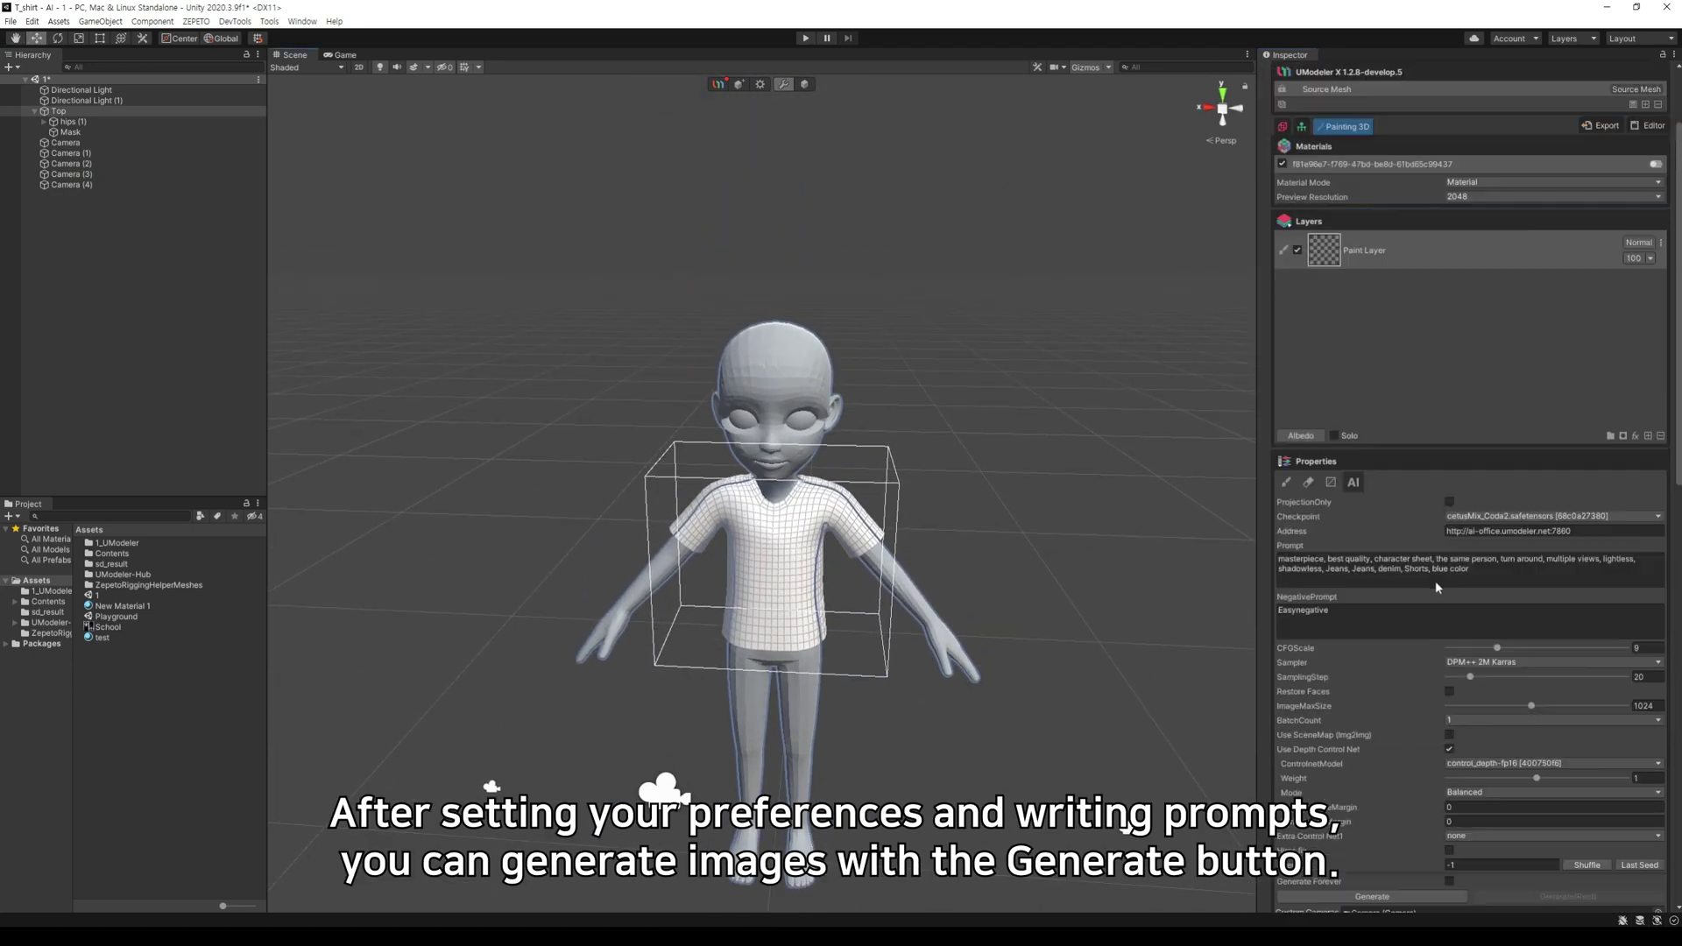
{"action": "left_click_drag", "start_coordinate": [1480, 450], "coordinate": [1327, 450]}
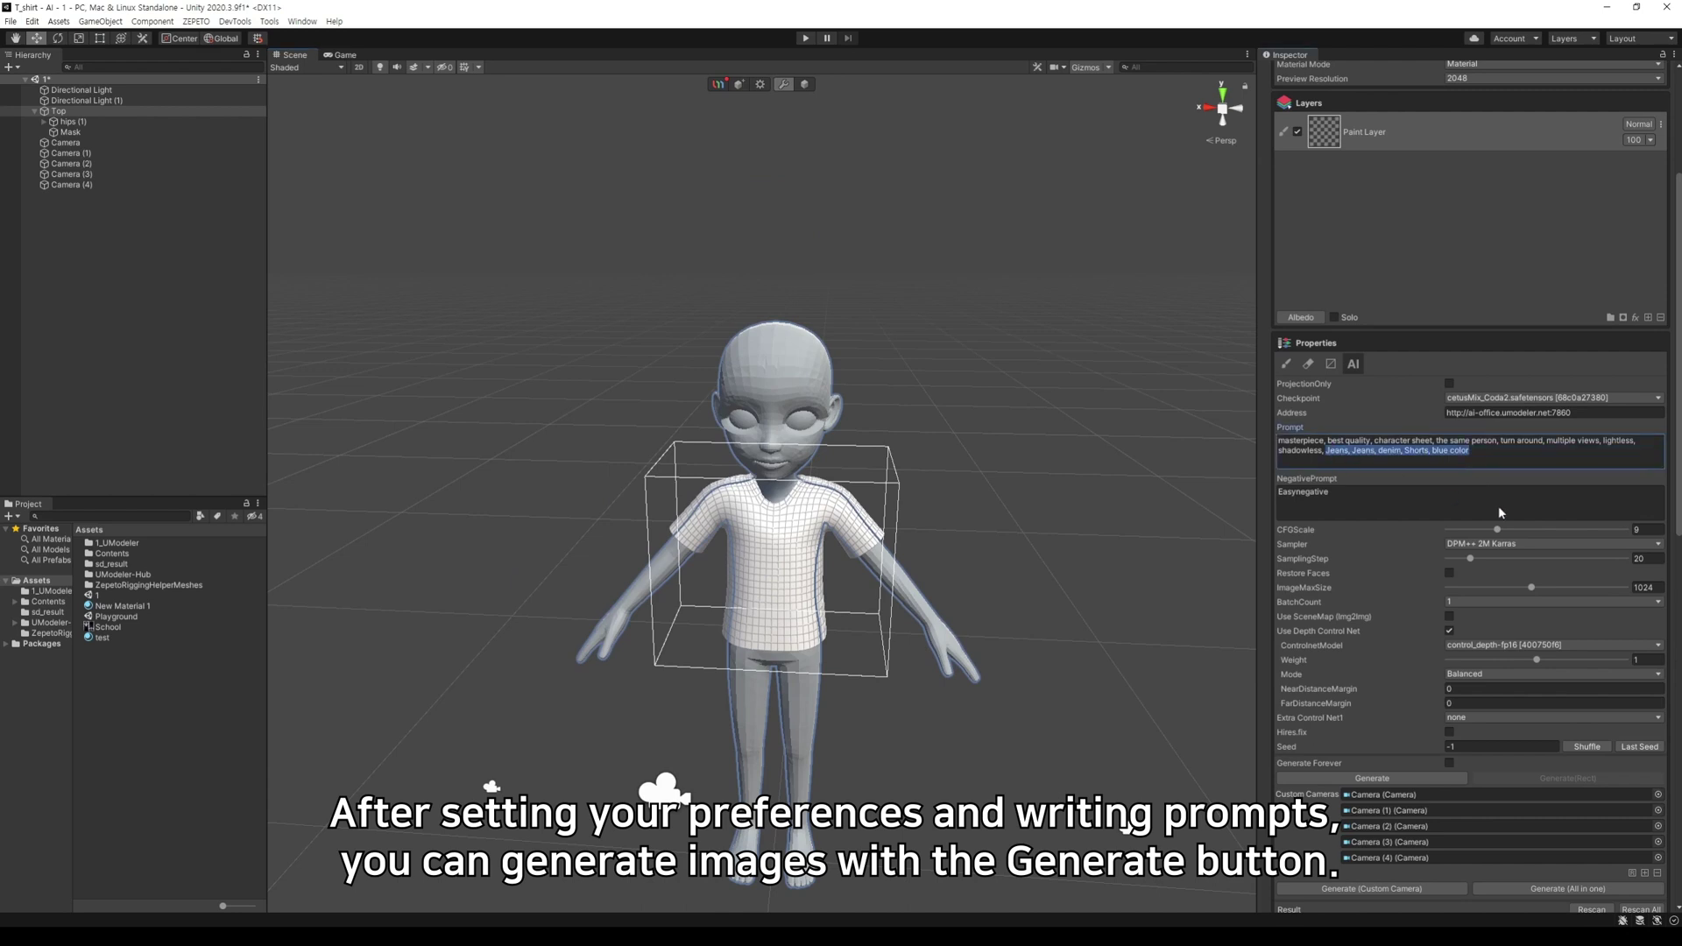
{"action": "key", "text": "BackSpace"}
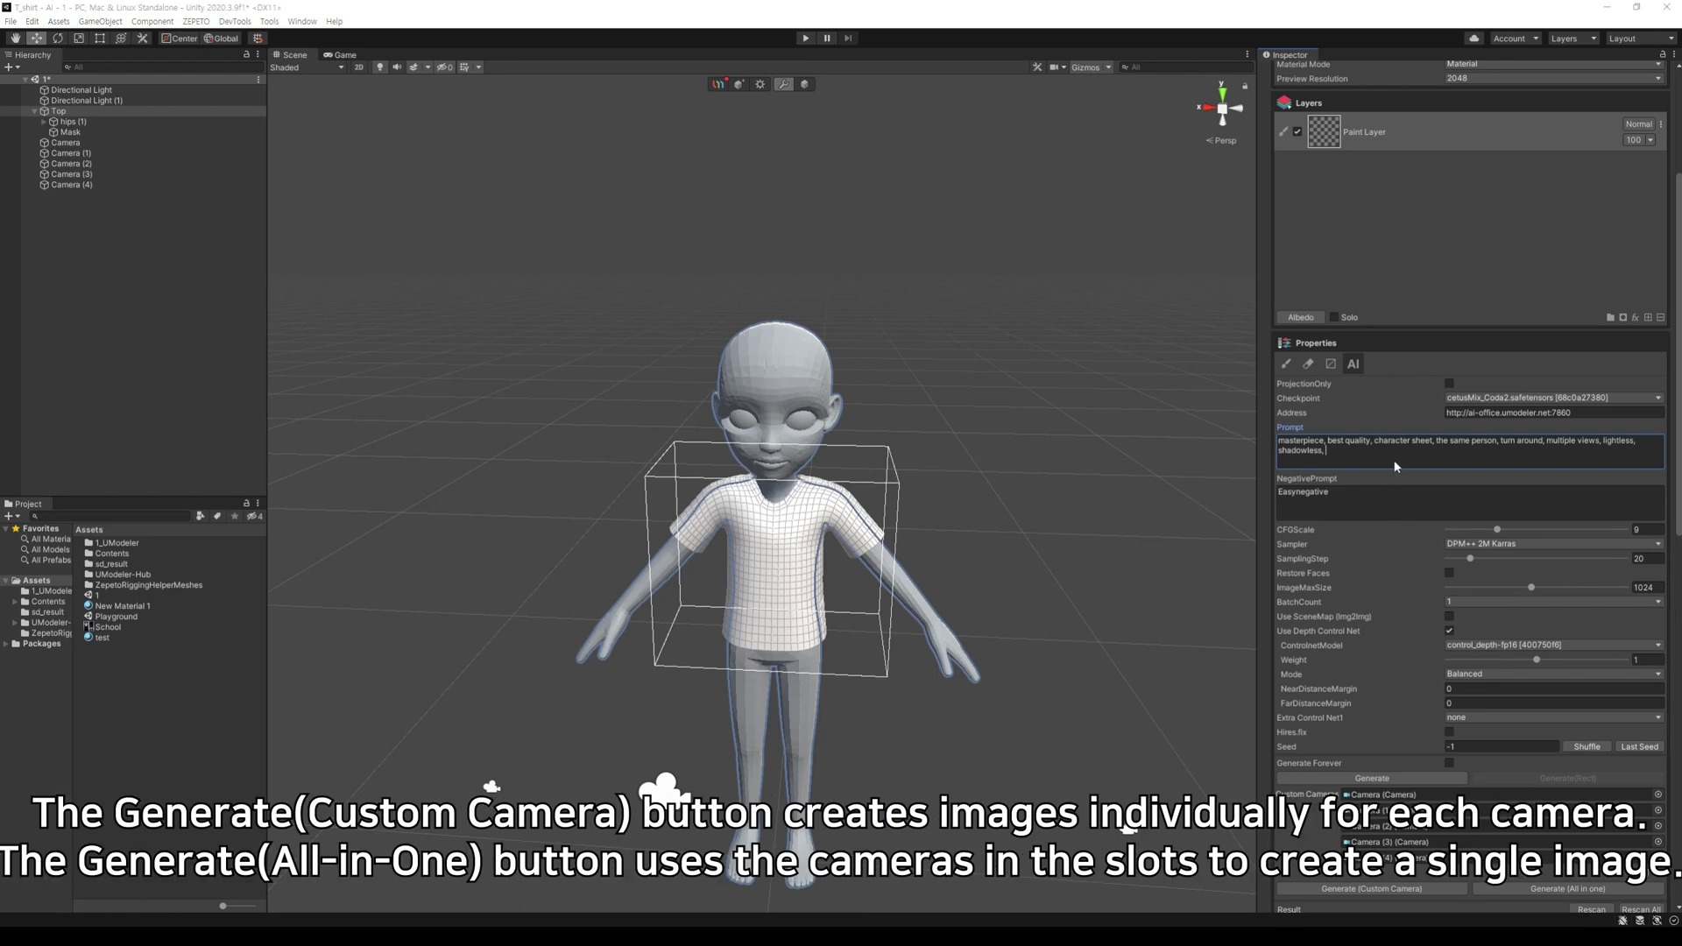
{"action": "key", "text": "Return"}
{"action": "type", "text": "T-shirt"}
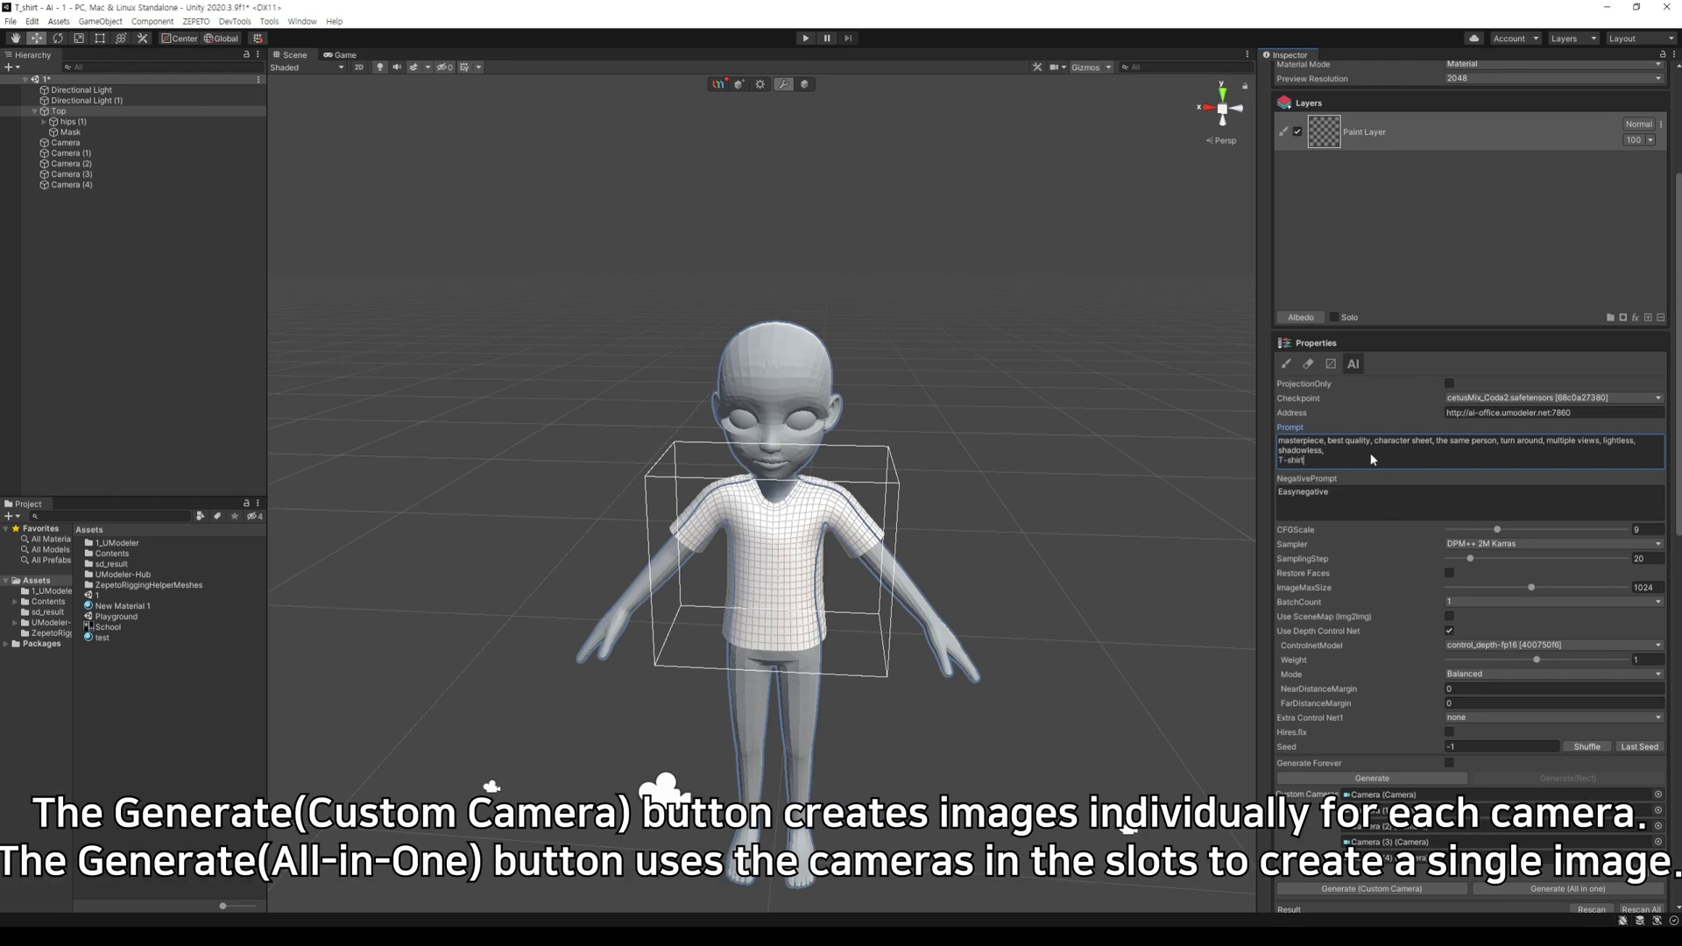
{"action": "key", "text": "Delete"}
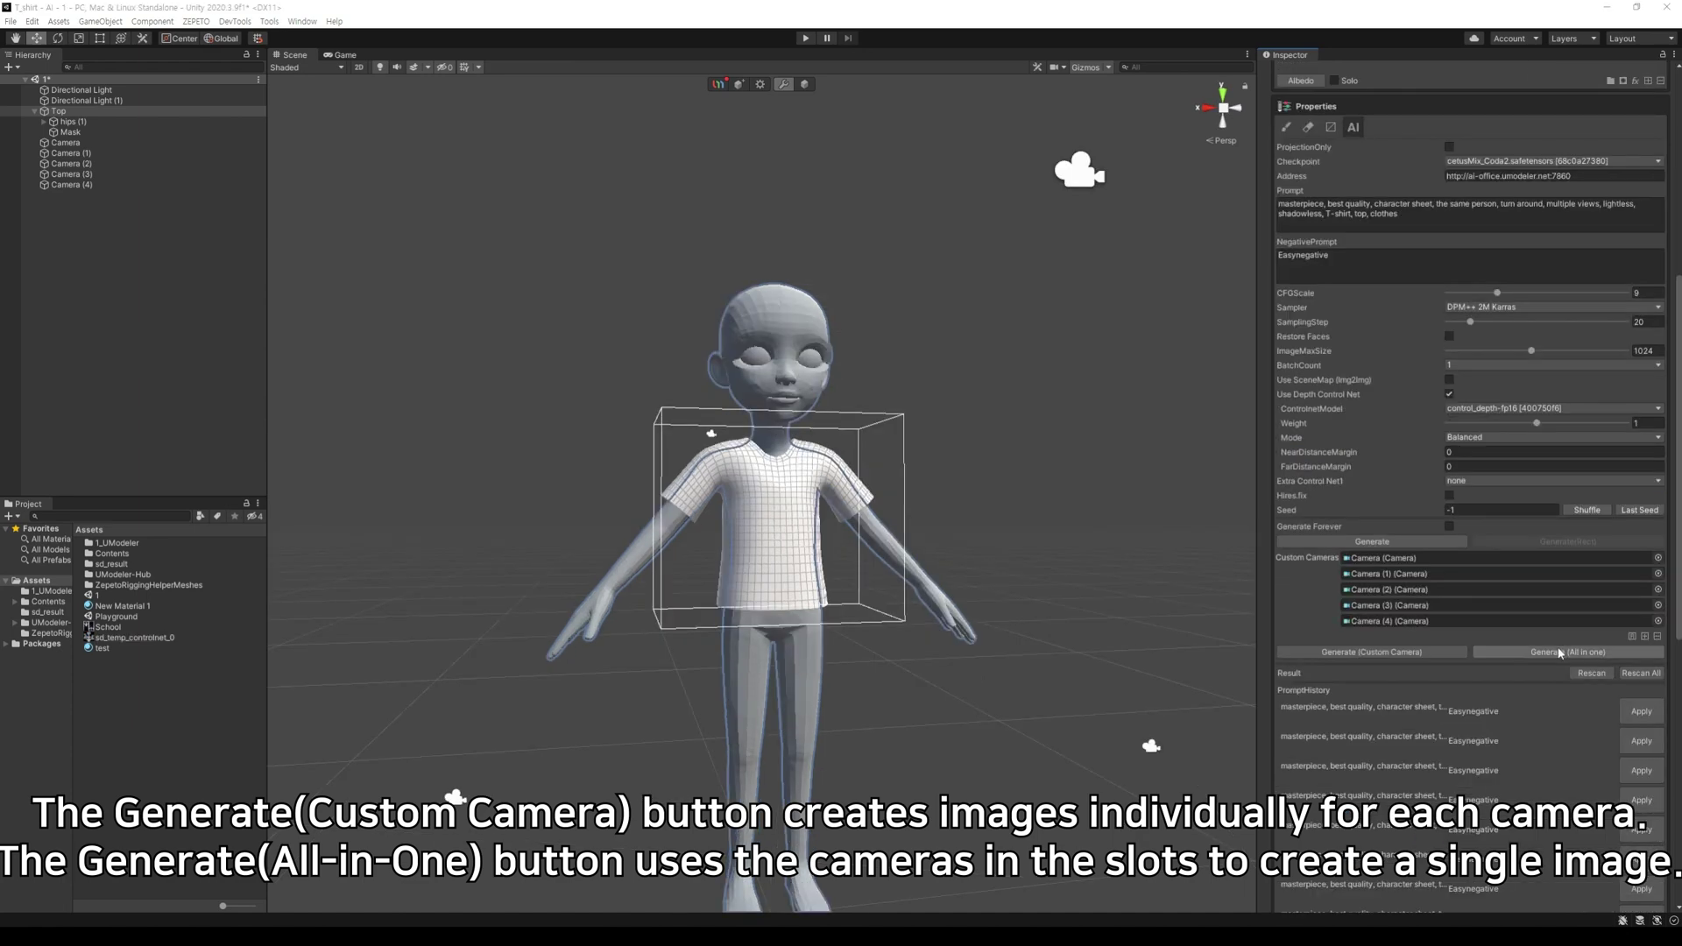
Step: Generate a single all-in-one image from the five custom cameras and apply the first red T-shirt result as the texture
{"action": "left_click", "coordinate": [1555, 653]}
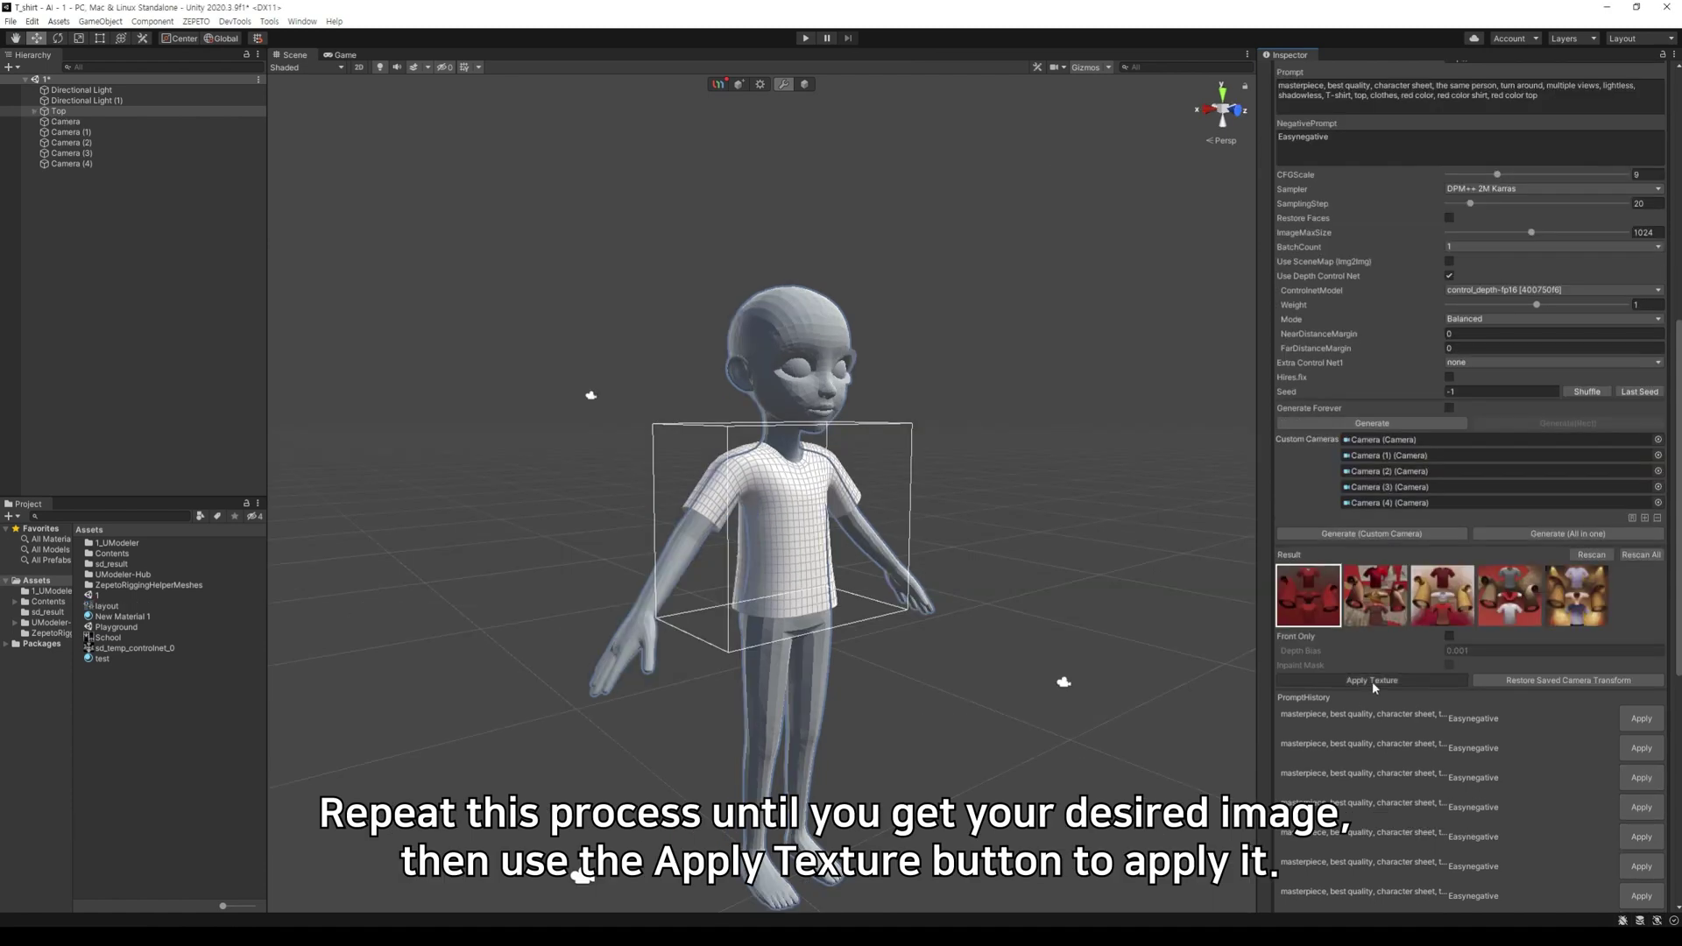
{"action": "left_click", "coordinate": [1372, 682]}
{"action": "mouse_move", "coordinate": [1025, 678]}
{"action": "left_mouse_down", "text": "alt"}
{"action": "mouse_move", "coordinate": [953, 680]}
{"action": "mouse_move", "coordinate": [1040, 661]}
{"action": "left_mouse_up", "text": "alt"}
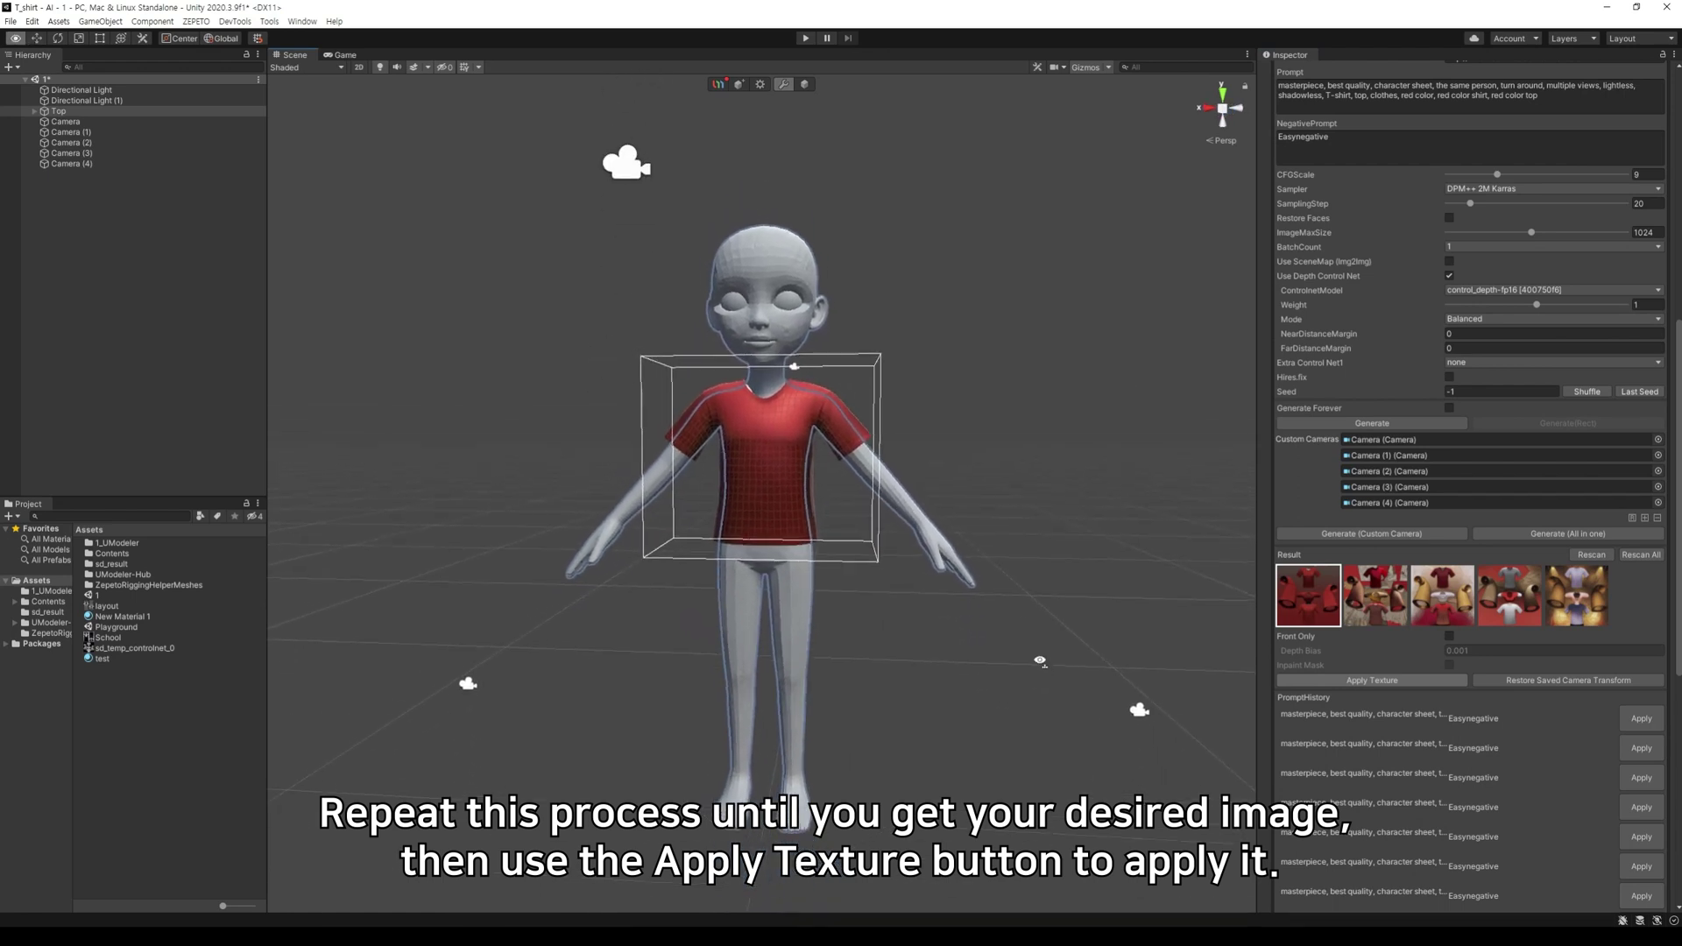
Step: Hide the texture layers 902415320_1, 902415320_2 and 902415320_3 on the shirt
{"action": "scroll", "coordinate": [1039, 659], "scroll_direction": "up", "scroll_amount": 5}
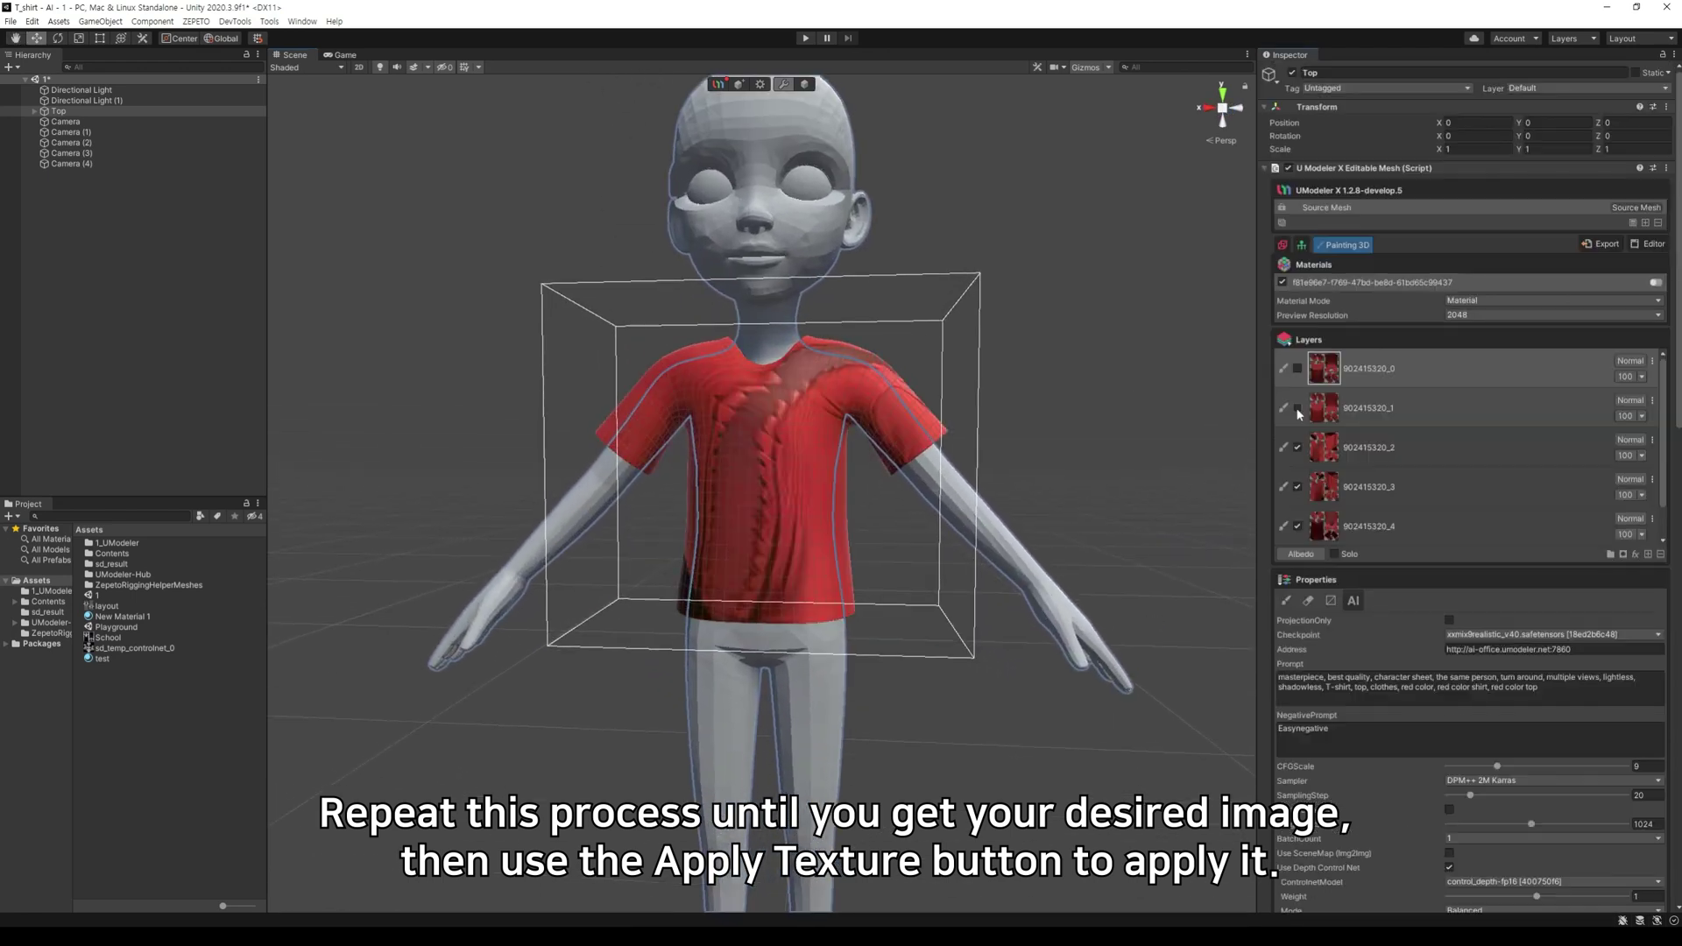
{"action": "left_click", "coordinate": [1296, 409]}
{"action": "left_click", "coordinate": [1297, 448]}
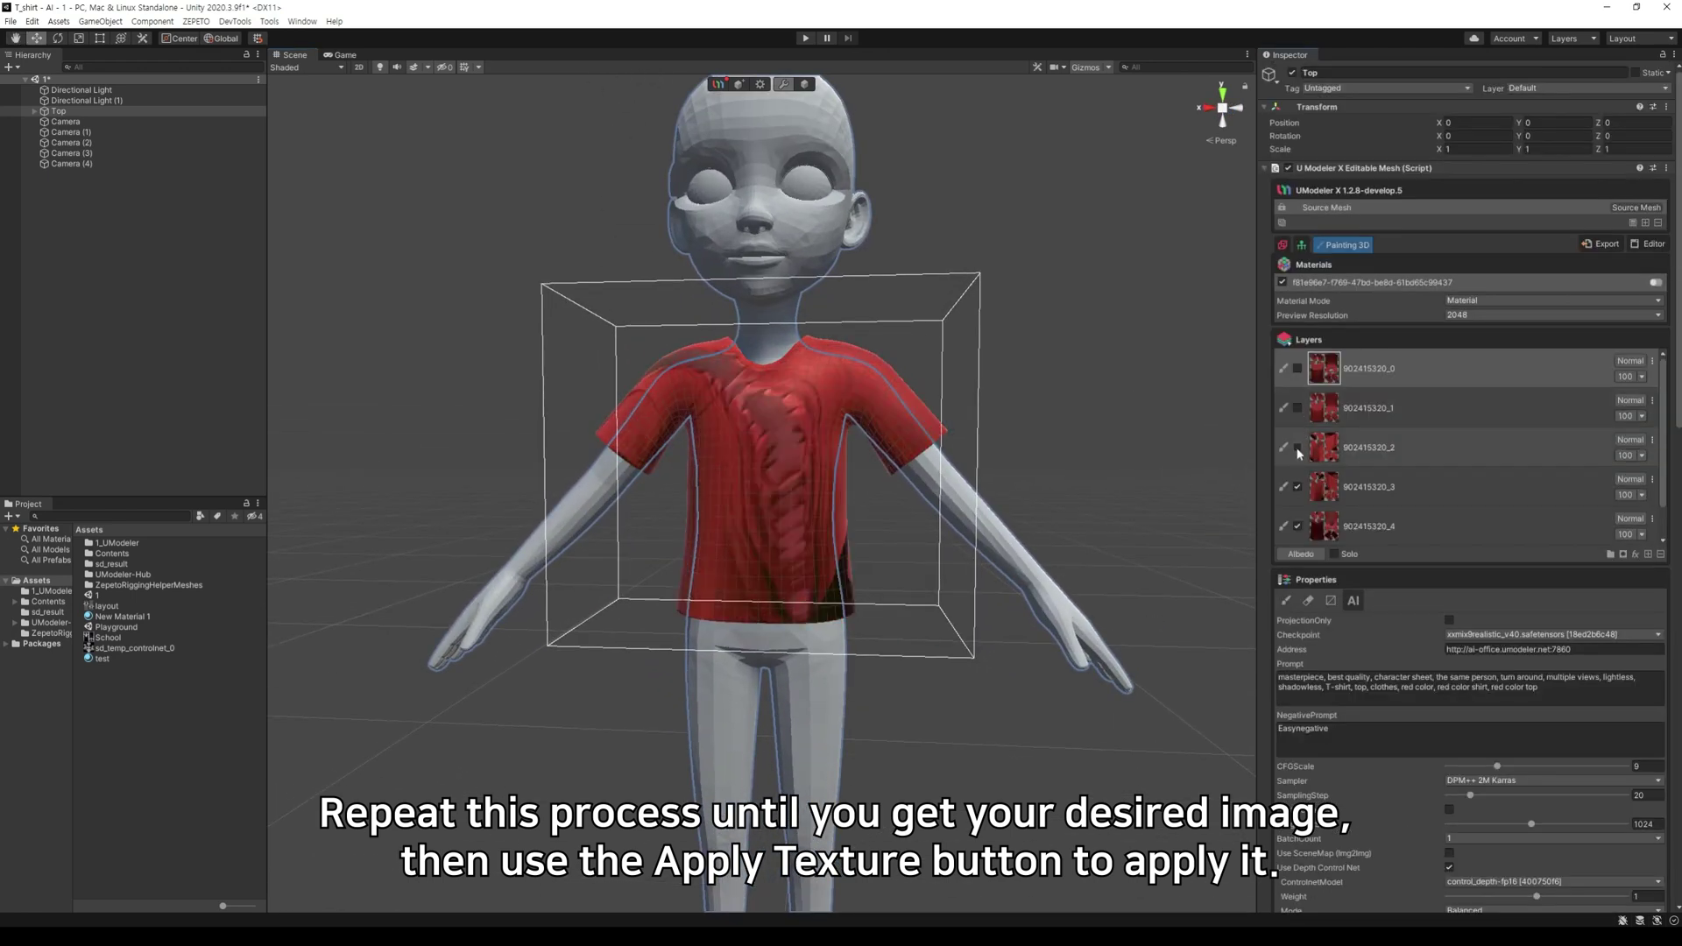
{"action": "left_click", "coordinate": [1297, 486]}
Step: Examine the shirt from above, the side and the front with only layer 902415320_4 visible
{"action": "left_click_drag", "start_coordinate": [1175, 526], "coordinate": [1019, 616], "text": "alt"}
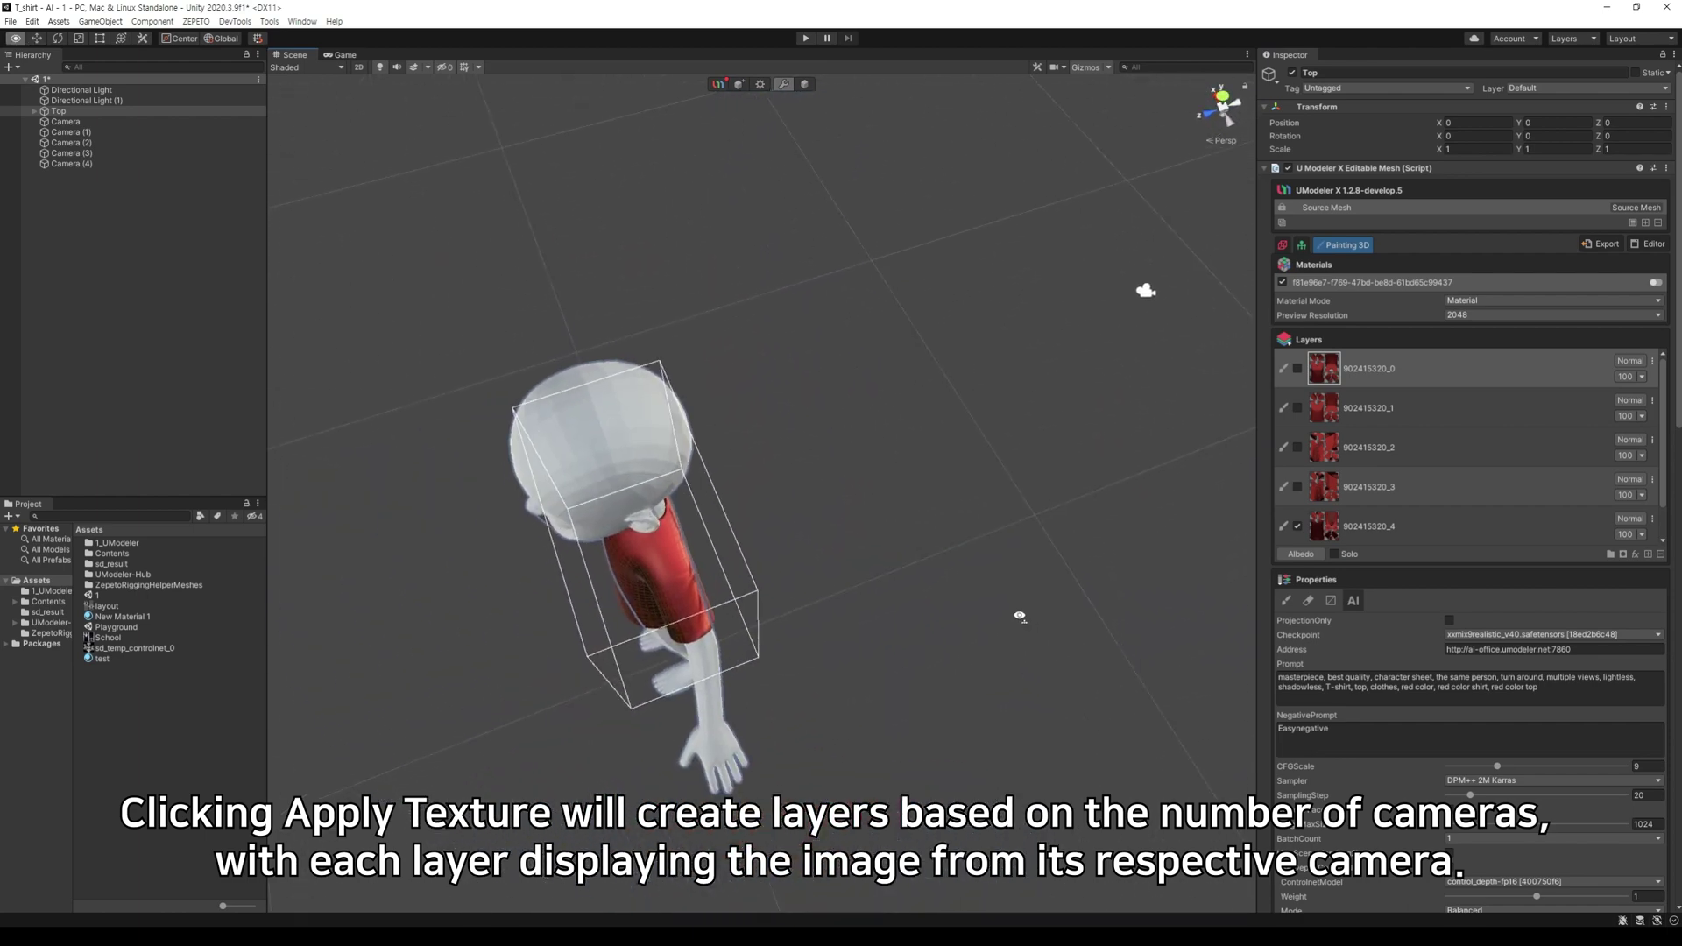
{"action": "scroll", "coordinate": [969, 612], "scroll_direction": "up", "scroll_amount": 10}
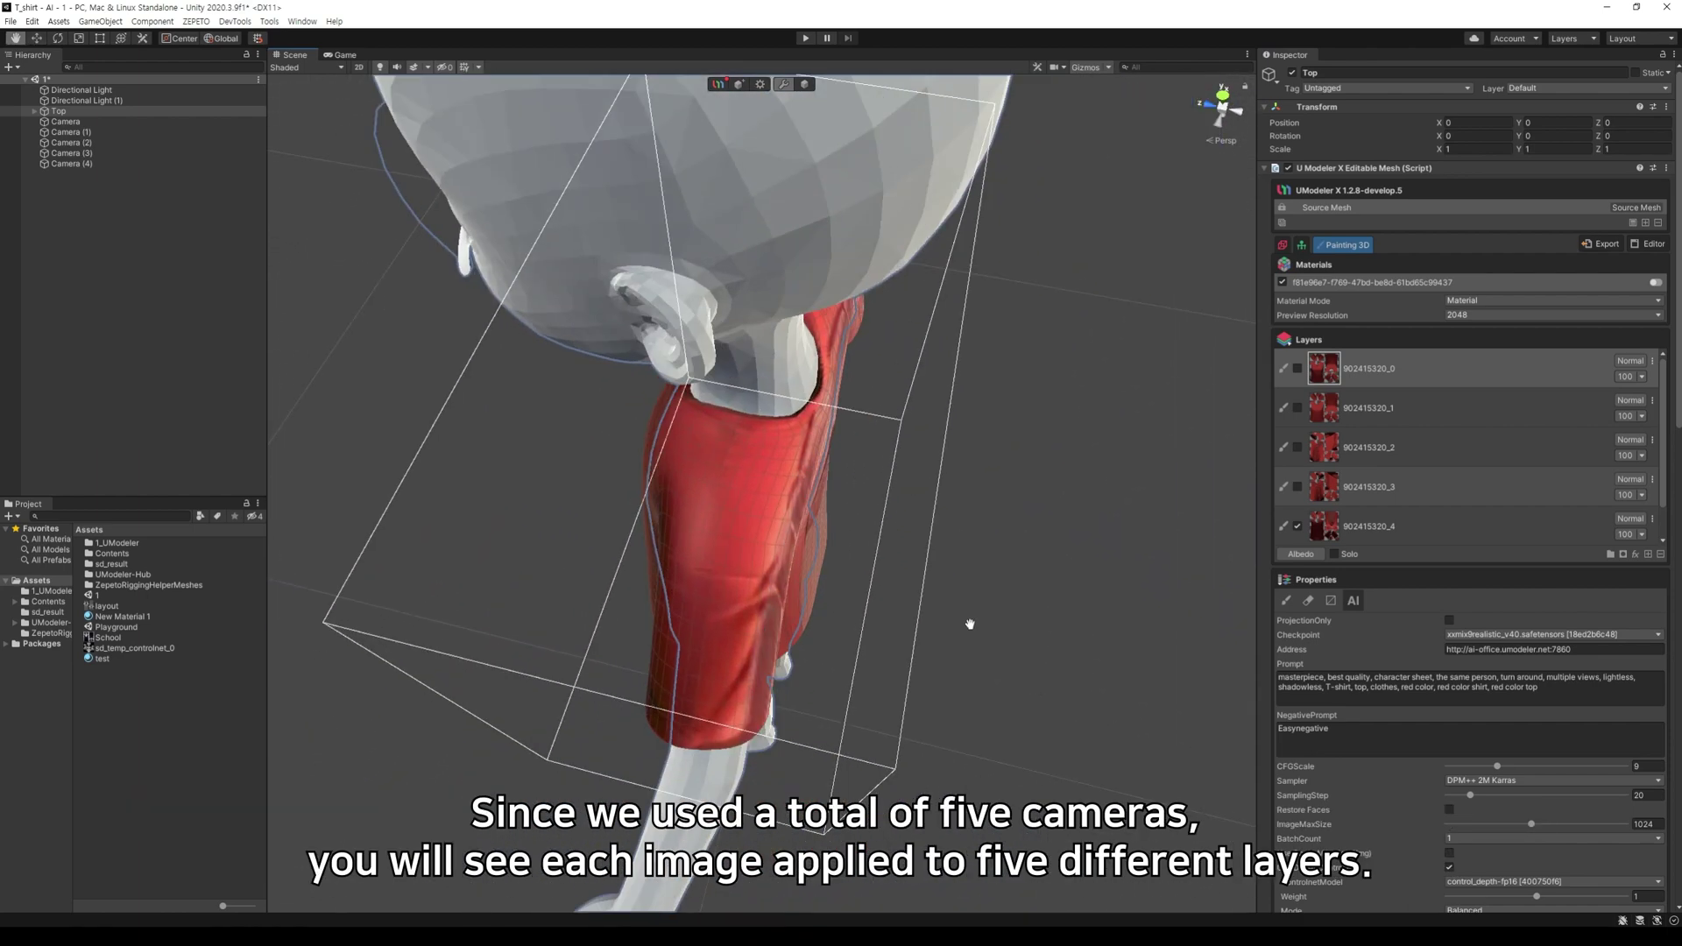
{"action": "scroll", "coordinate": [969, 616], "scroll_direction": "down", "scroll_amount": 3}
{"action": "left_click_drag", "start_coordinate": [969, 612], "coordinate": [1171, 570], "text": "alt"}
{"action": "middle_click_drag", "start_coordinate": [1171, 571], "coordinate": [987, 739]}
{"action": "left_click_drag", "start_coordinate": [994, 708], "coordinate": [1137, 655], "text": "alt"}
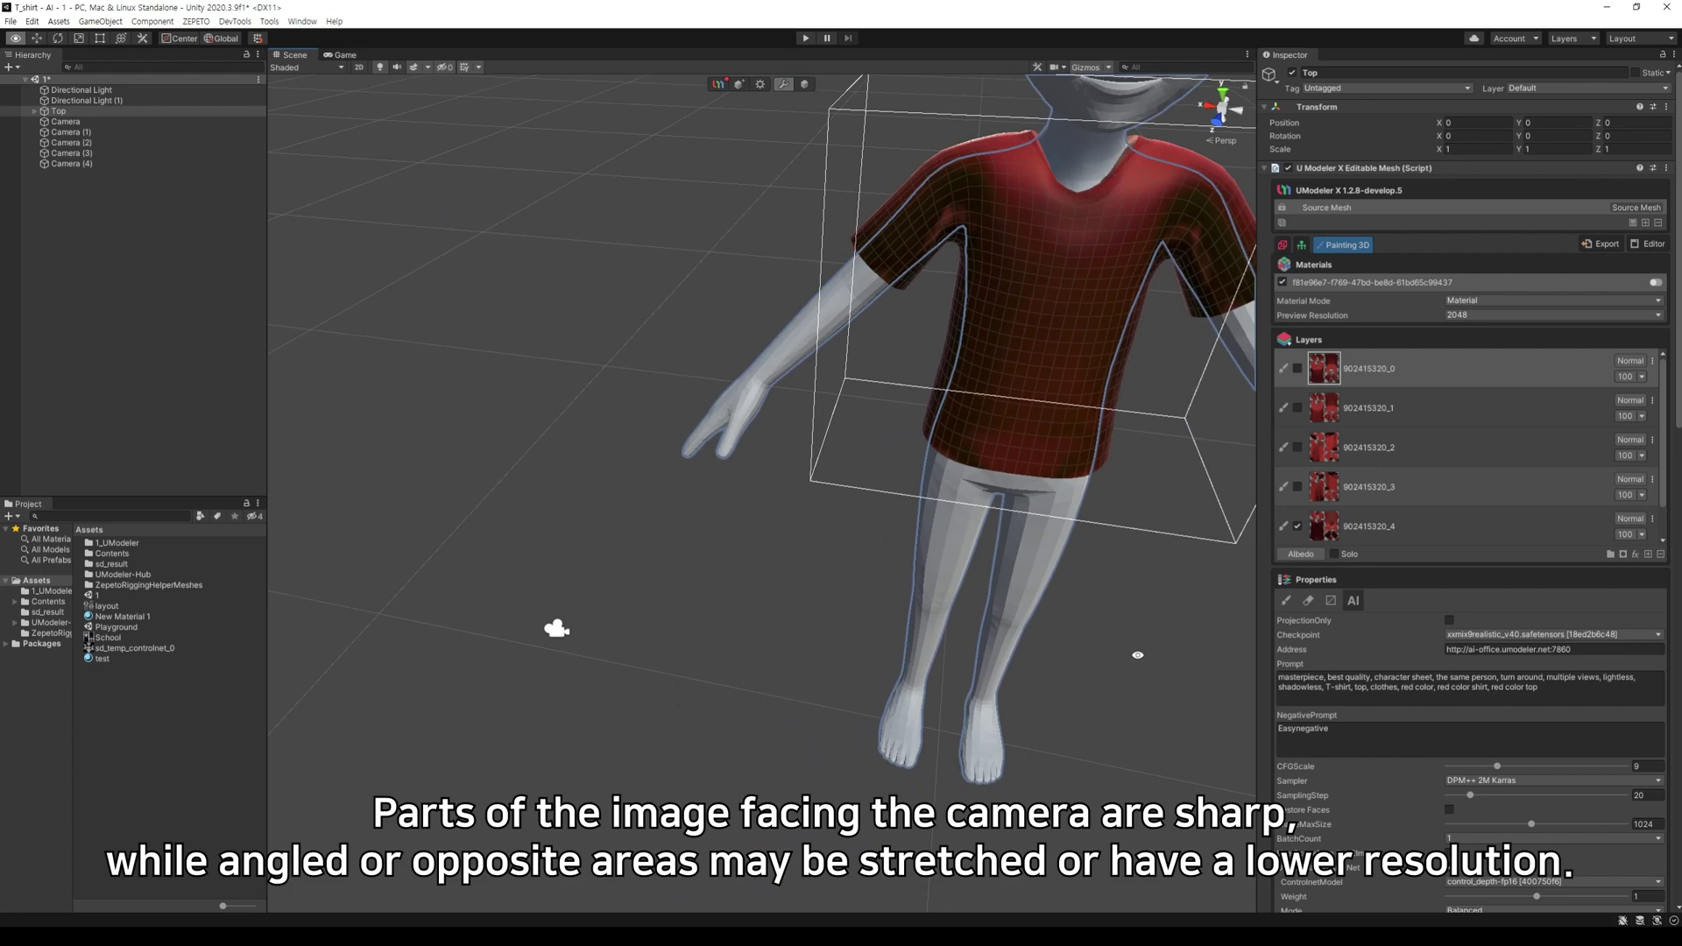
{"action": "left_click_drag", "start_coordinate": [1138, 656], "coordinate": [1075, 671], "text": "alt"}
Step: Show and select layer 902415320_3, and set up the eraser with size 64 and opacity 6
{"action": "left_click", "coordinate": [1298, 487]}
{"action": "mouse_move", "coordinate": [1006, 573]}
{"action": "left_mouse_down", "text": "alt"}
{"action": "mouse_move", "coordinate": [1115, 563]}
{"action": "mouse_move", "coordinate": [988, 513]}
{"action": "mouse_move", "coordinate": [972, 537]}
{"action": "mouse_move", "coordinate": [1106, 592]}
{"action": "left_mouse_up", "text": "alt"}
{"action": "left_click", "coordinate": [1384, 487]}
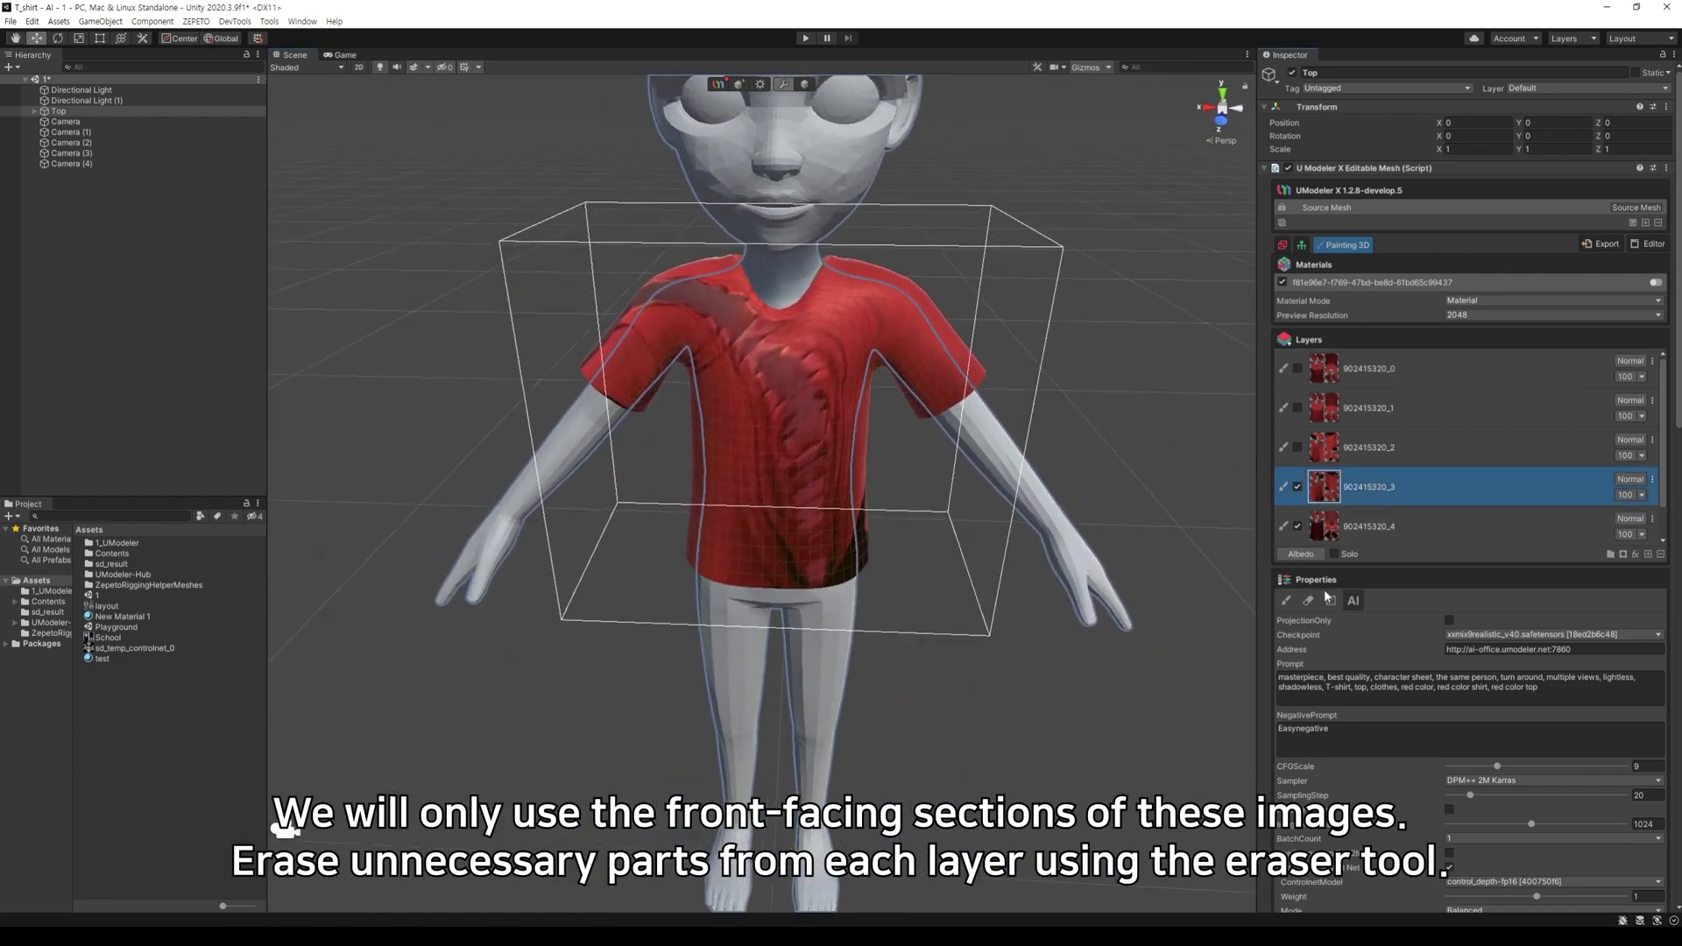
{"action": "left_click", "coordinate": [1309, 600]}
{"action": "left_click_drag", "start_coordinate": [816, 437], "coordinate": [912, 479], "text": "alt"}
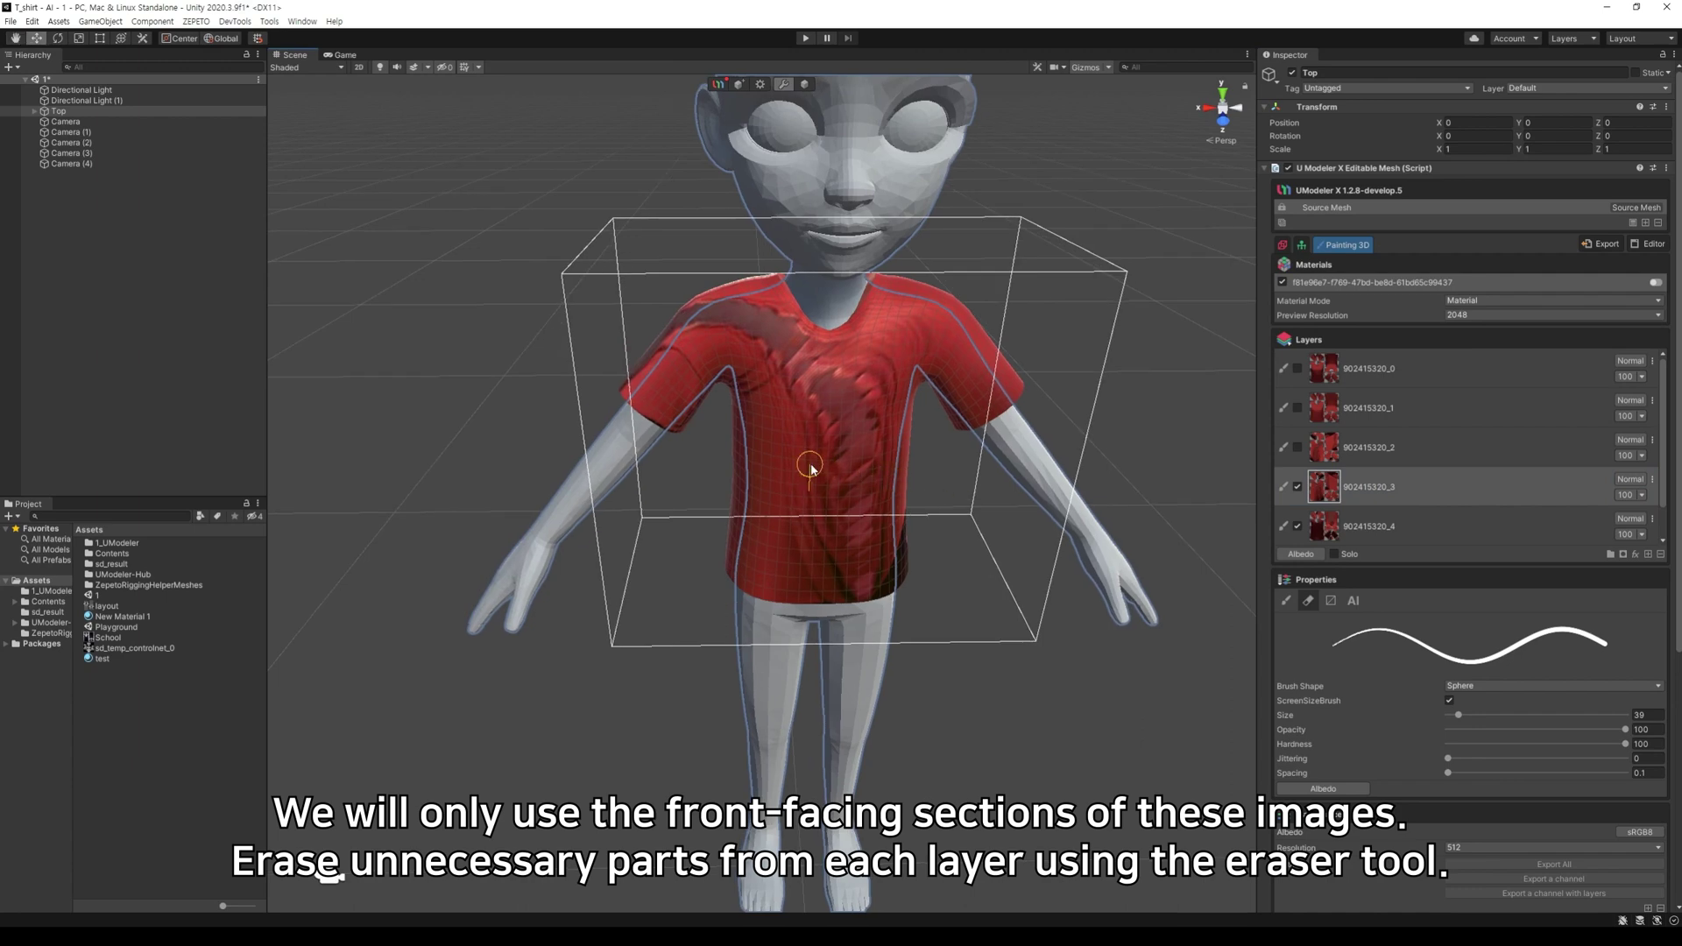
{"action": "key", "text": "bracketright"}
{"action": "key", "text": "bracketright"}
{"action": "key", "text": "bracketright"}
{"action": "key", "text": "bracketright"}
{"action": "key", "text": "bracketright"}
{"action": "left_click_drag", "start_coordinate": [1472, 729], "coordinate": [1458, 729]}
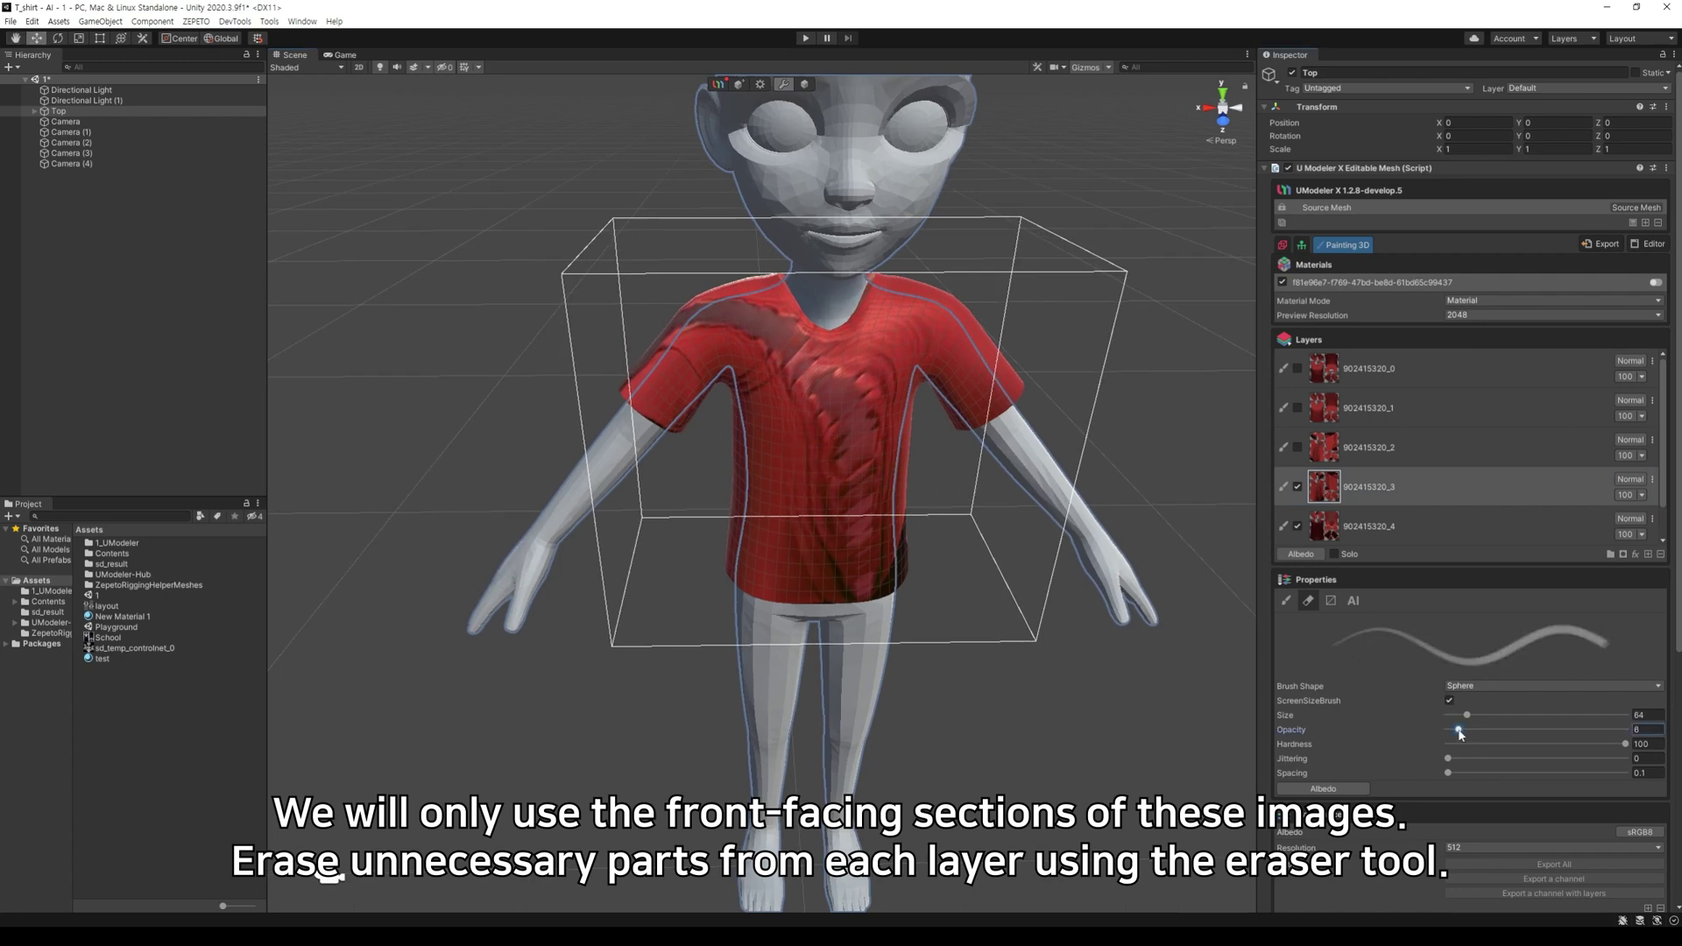
Step: Erase the stretched texture on the shirt's front from layer 902415320_3
{"action": "left_click_drag", "start_coordinate": [1055, 578], "coordinate": [942, 617], "text": "alt"}
{"action": "mouse_move", "coordinate": [768, 507]}
{"action": "left_mouse_down"}
{"action": "mouse_move", "coordinate": [765, 432]}
{"action": "mouse_move", "coordinate": [750, 469]}
{"action": "mouse_move", "coordinate": [770, 537]}
{"action": "mouse_move", "coordinate": [706, 405]}
{"action": "mouse_move", "coordinate": [727, 411]}
{"action": "mouse_move", "coordinate": [653, 342]}
{"action": "mouse_move", "coordinate": [692, 401]}
{"action": "left_mouse_up"}
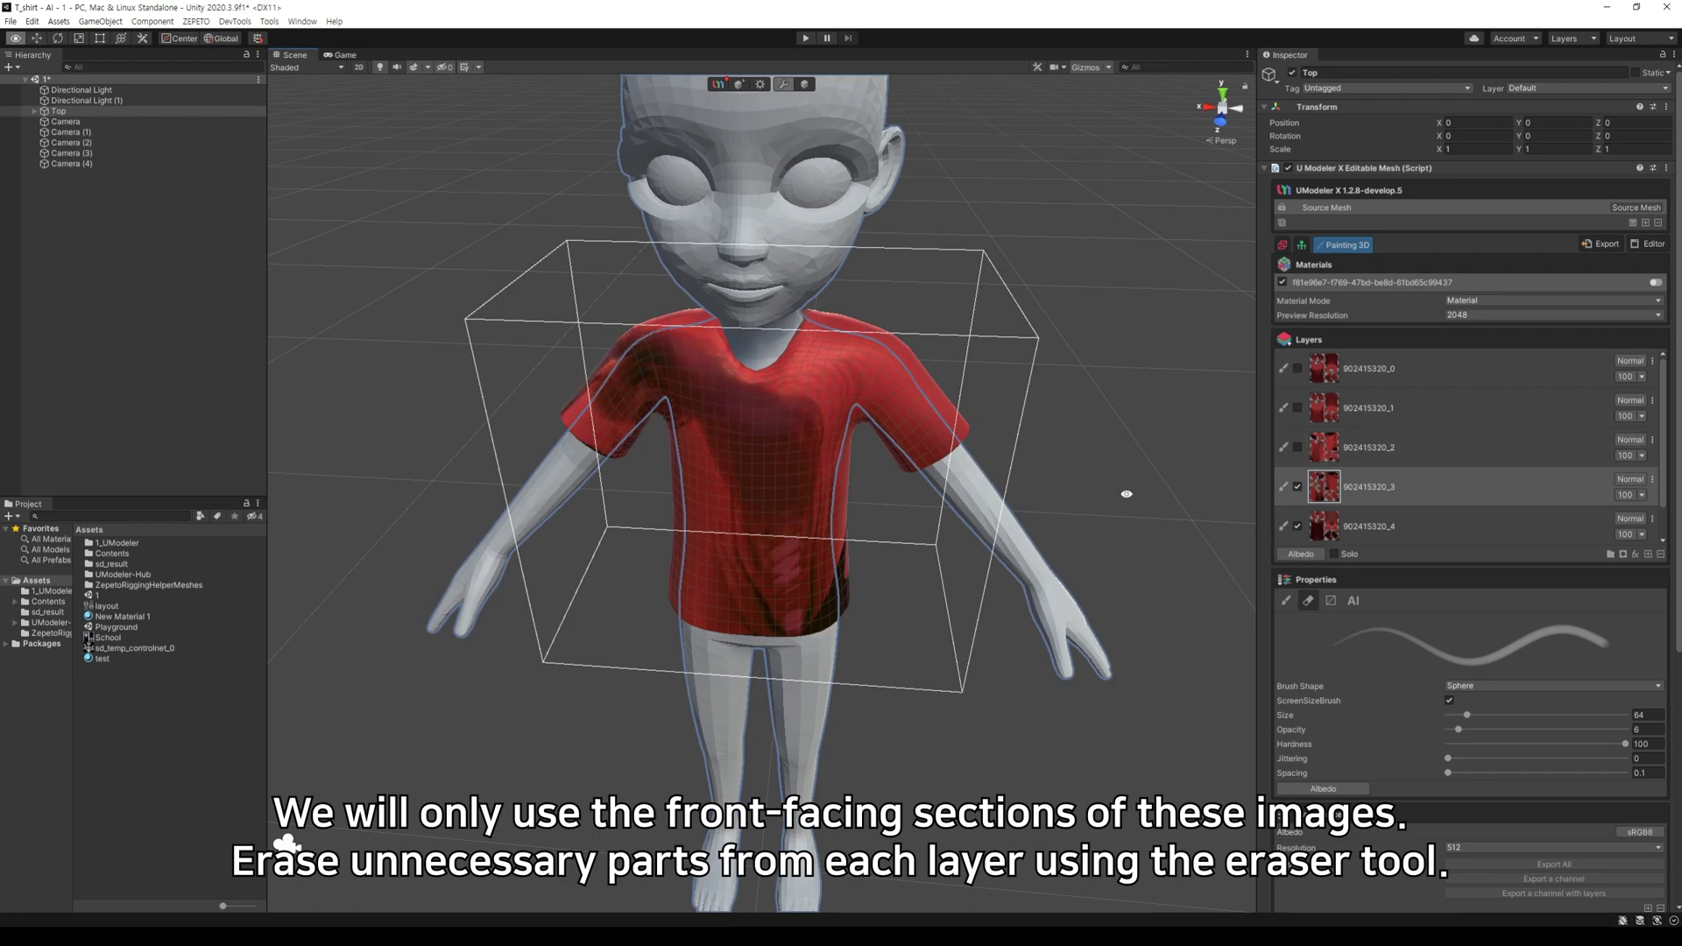
{"action": "left_click_drag", "start_coordinate": [1122, 488], "coordinate": [853, 620], "text": "alt"}
Step: Turn on Hide Edge Overlay for edge elements in Modeling mode and return to Painting 3D
{"action": "scroll", "coordinate": [853, 620], "scroll_direction": "up", "scroll_amount": 5}
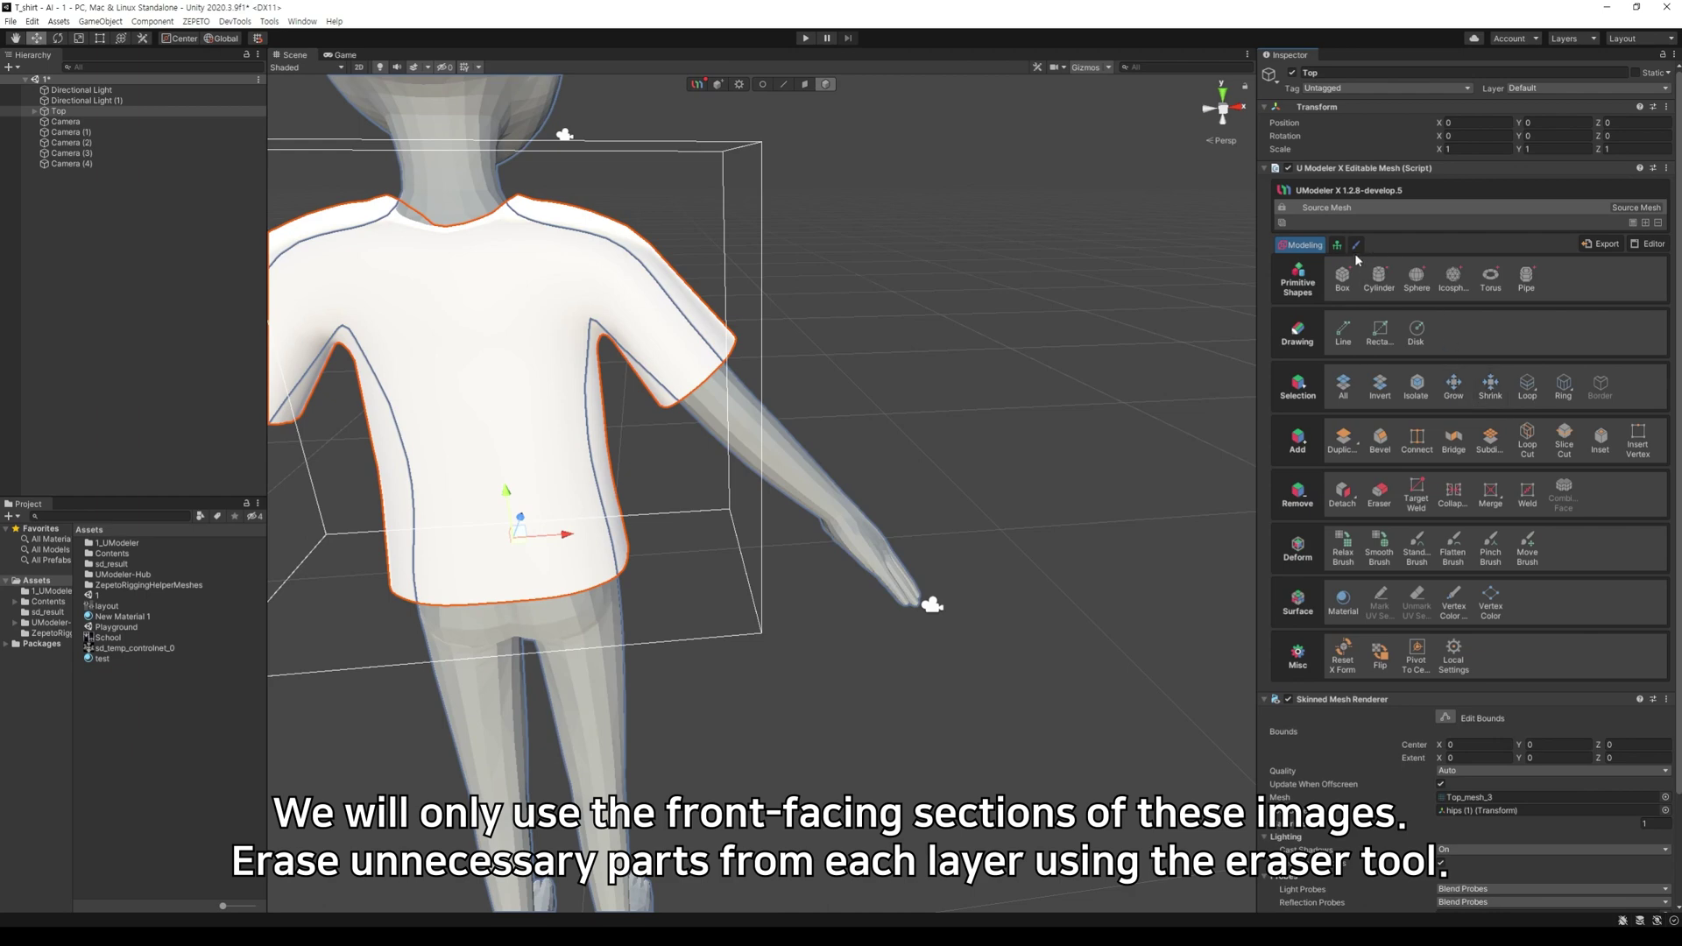
{"action": "left_click", "coordinate": [785, 84]}
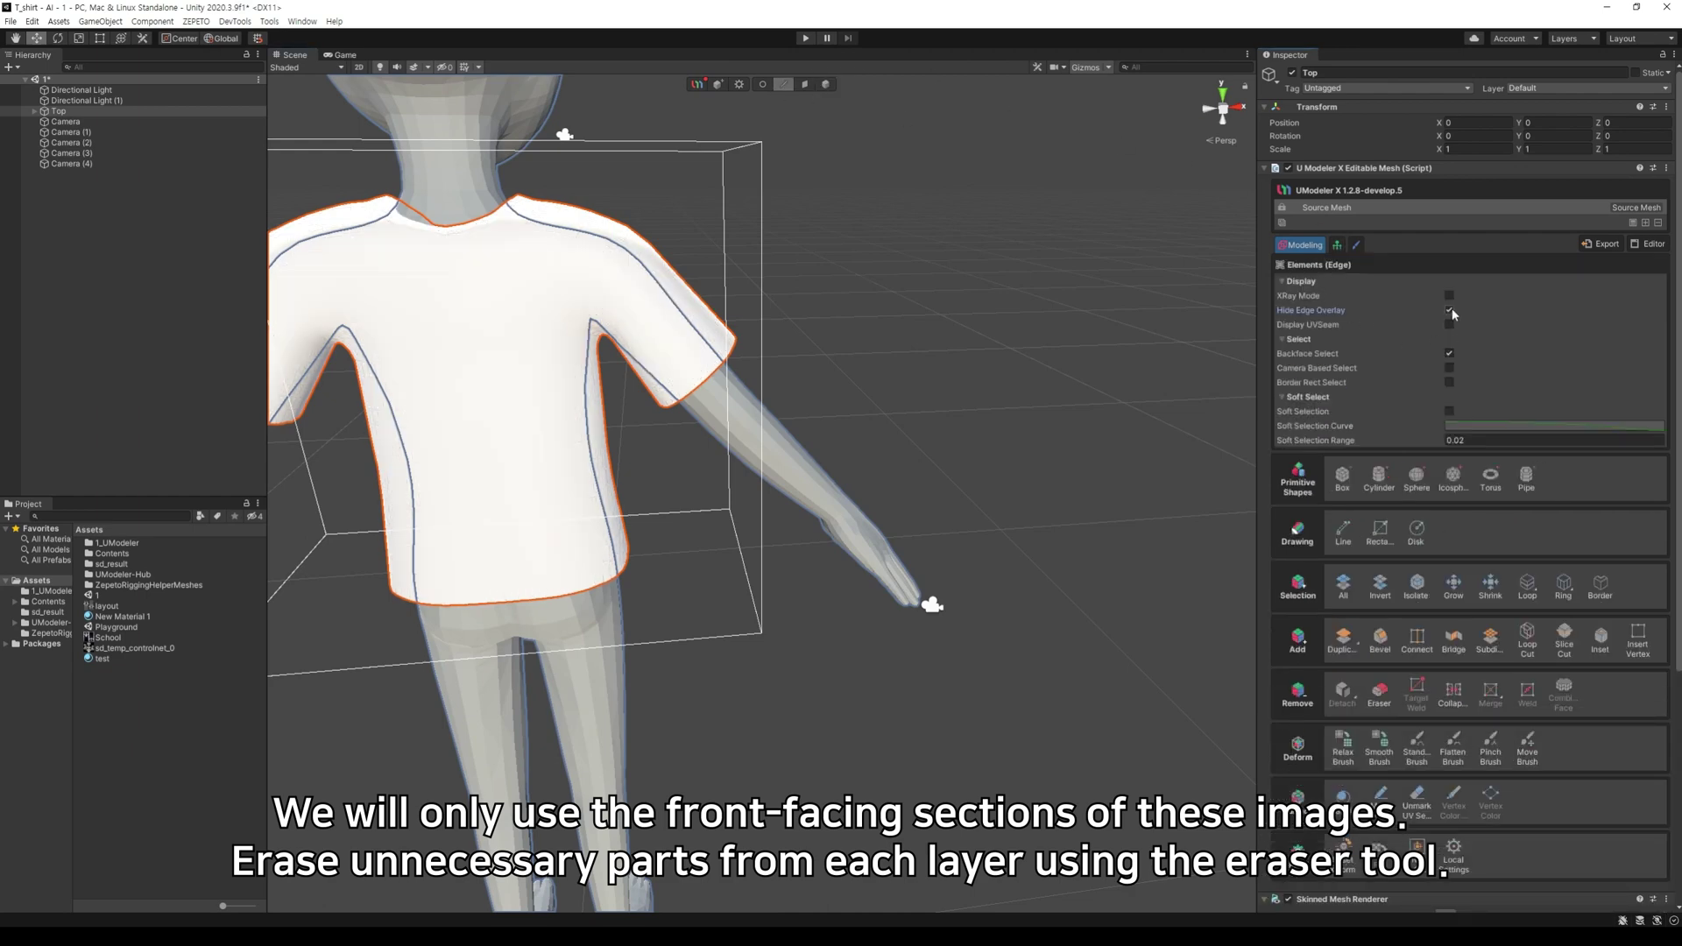
{"action": "left_click", "coordinate": [1356, 246]}
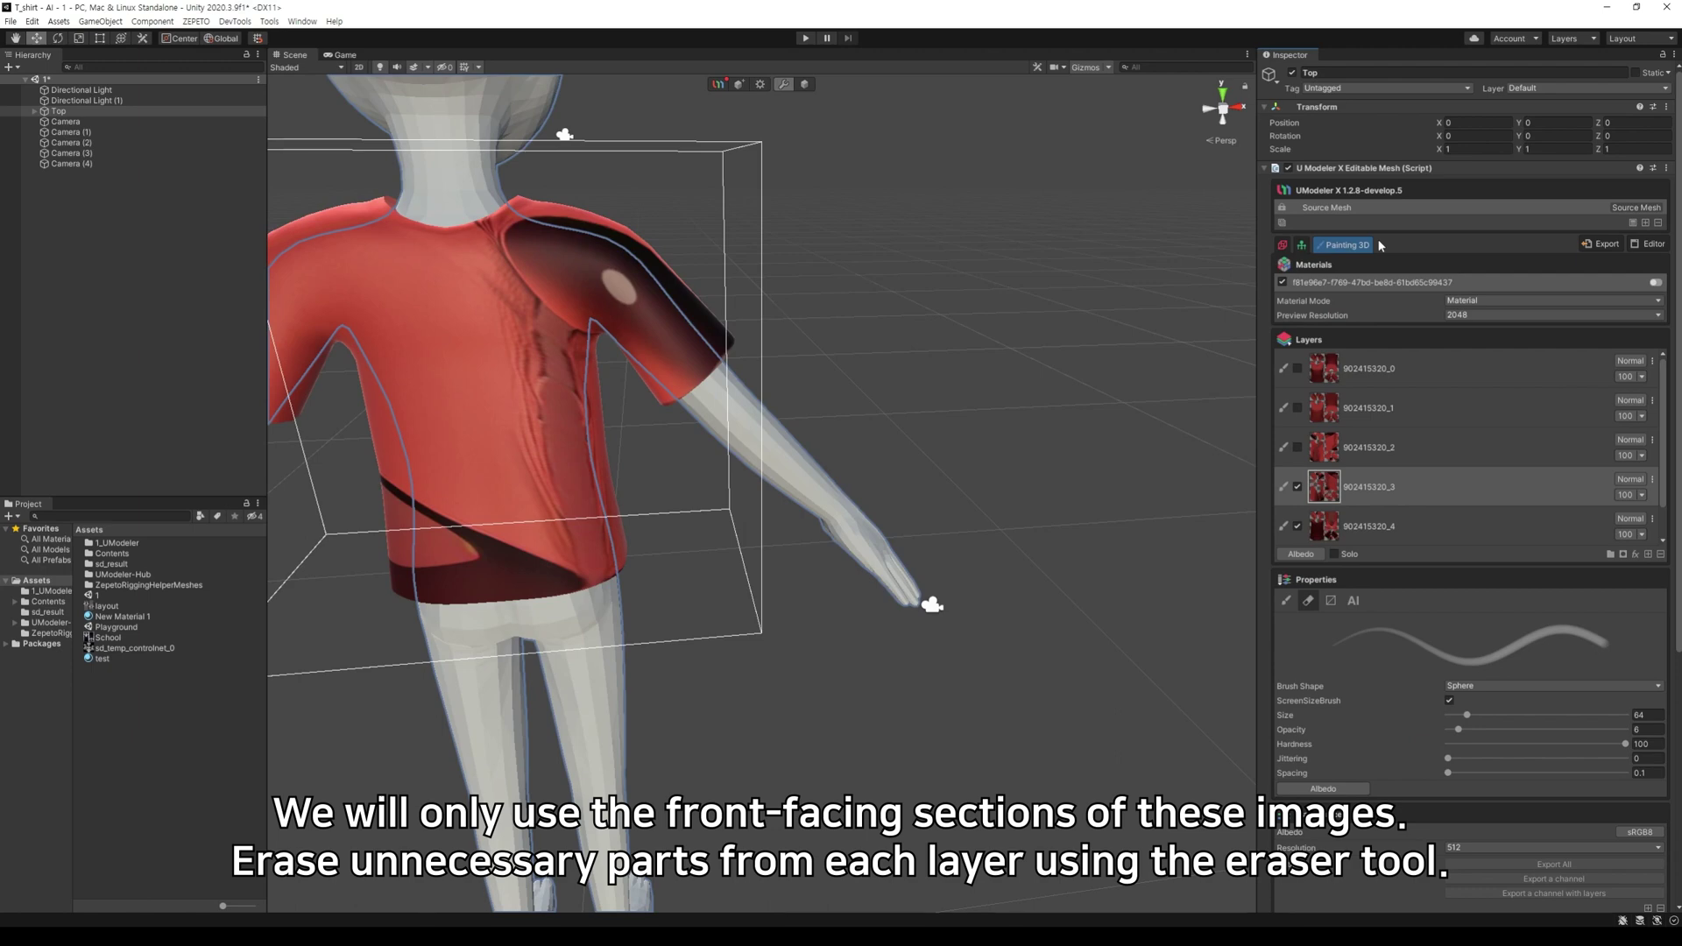
Step: Enlarge the eraser up to size 201 and erase the stretched texture on the shirt's back from layer 902415320_3
{"action": "left_click_drag", "start_coordinate": [594, 398], "coordinate": [642, 429], "text": "alt"}
{"action": "key", "text": "bracketright"}
{"action": "key", "text": "bracketright"}
{"action": "key", "text": "bracketright"}
{"action": "key", "text": "bracketright"}
{"action": "key", "text": "bracketright"}
{"action": "key", "text": "bracketright"}
{"action": "key", "text": "bracketright"}
{"action": "key", "text": "bracketright"}
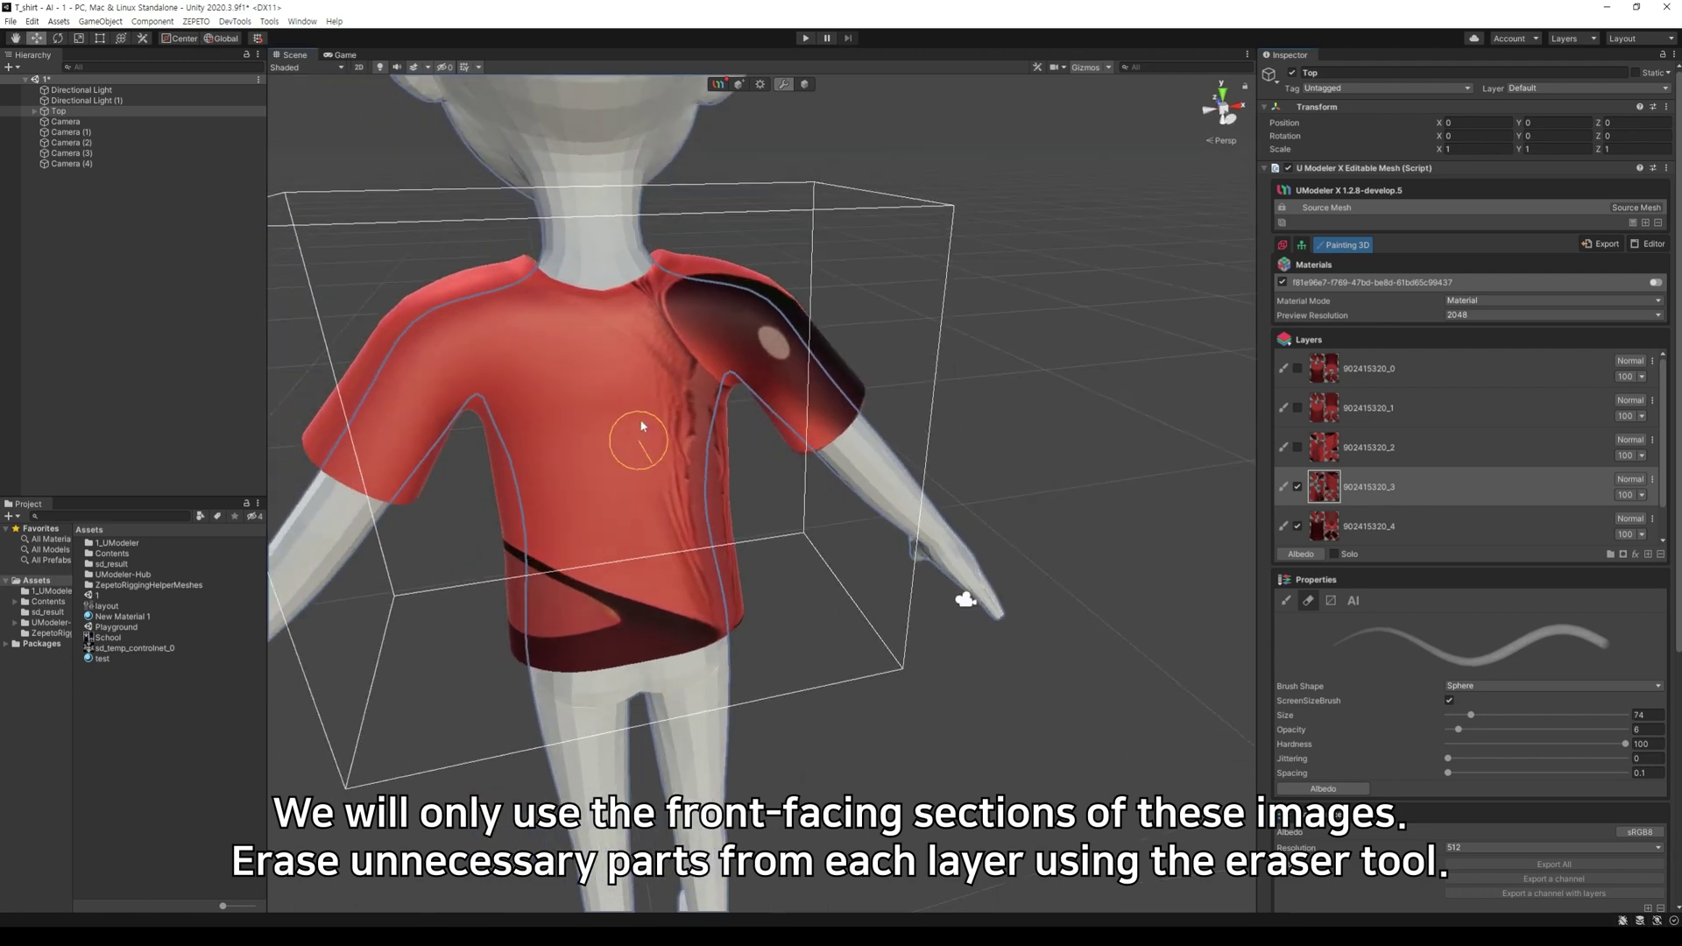
{"action": "mouse_move", "coordinate": [668, 353]}
{"action": "left_mouse_down"}
{"action": "mouse_move", "coordinate": [709, 363]}
{"action": "mouse_move", "coordinate": [736, 331]}
{"action": "mouse_move", "coordinate": [823, 421]}
{"action": "mouse_move", "coordinate": [578, 580]}
{"action": "mouse_move", "coordinate": [601, 617]}
{"action": "mouse_move", "coordinate": [920, 564]}
{"action": "left_mouse_up"}
{"action": "key", "text": "bracketright"}
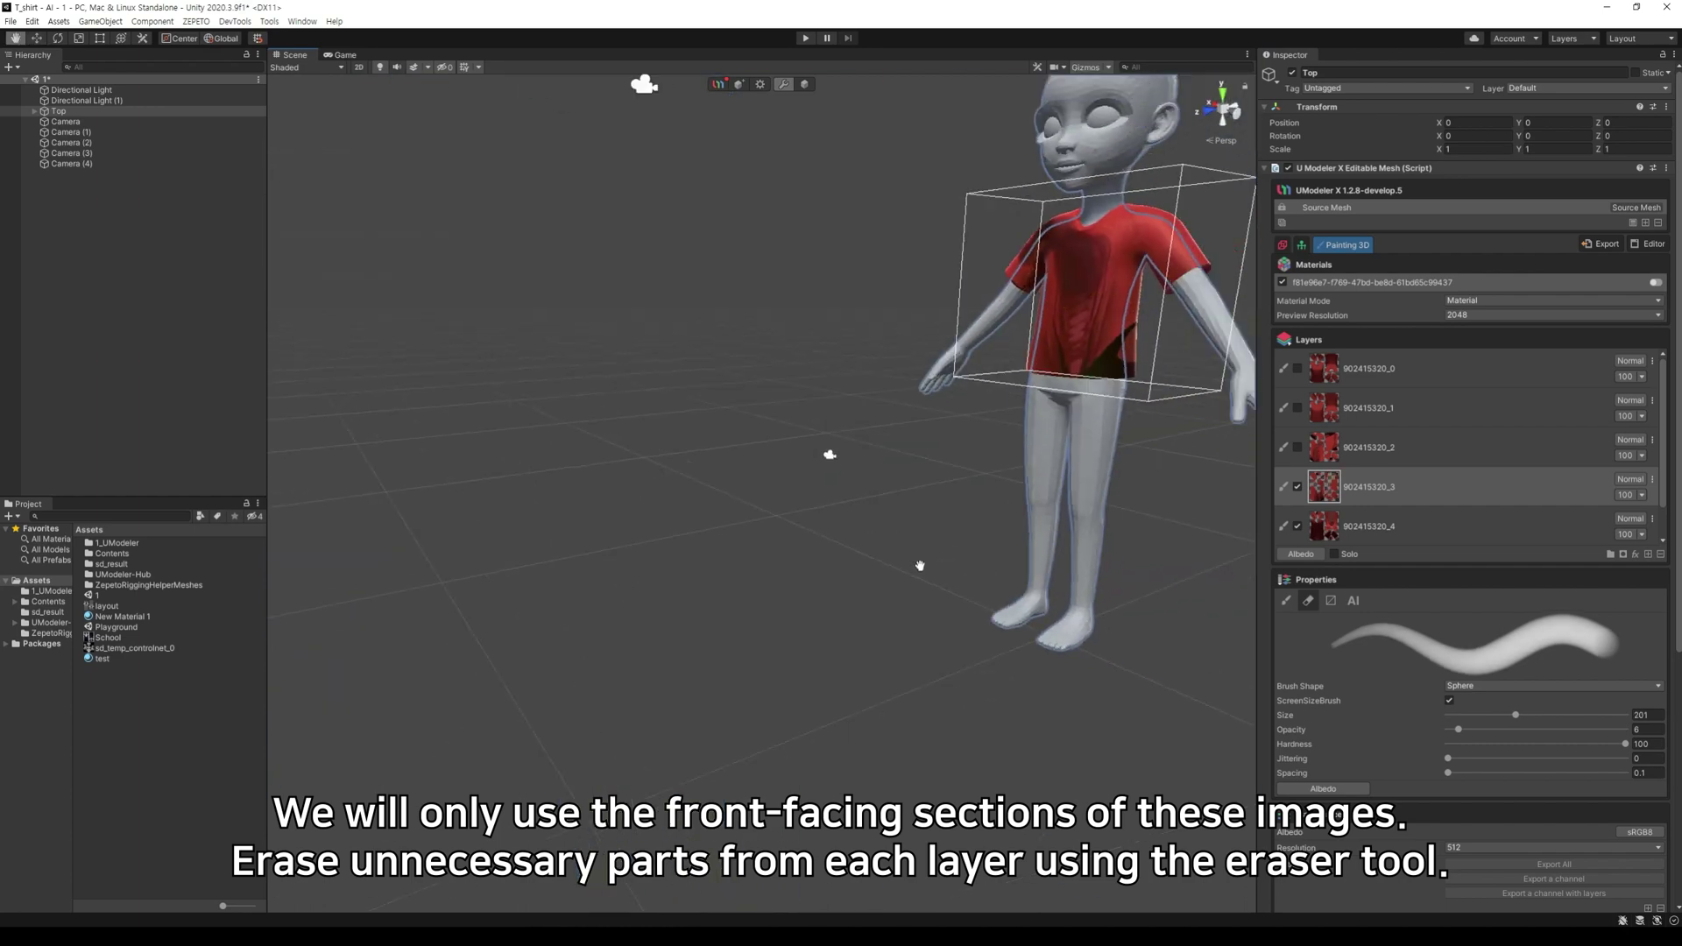
{"action": "key", "text": "f"}
{"action": "left_click_drag", "start_coordinate": [517, 657], "coordinate": [815, 668], "text": "alt"}
Step: Show and select layer 902415320_2 and erase its stretched front area with a size 185 eraser
{"action": "left_click", "coordinate": [1297, 449]}
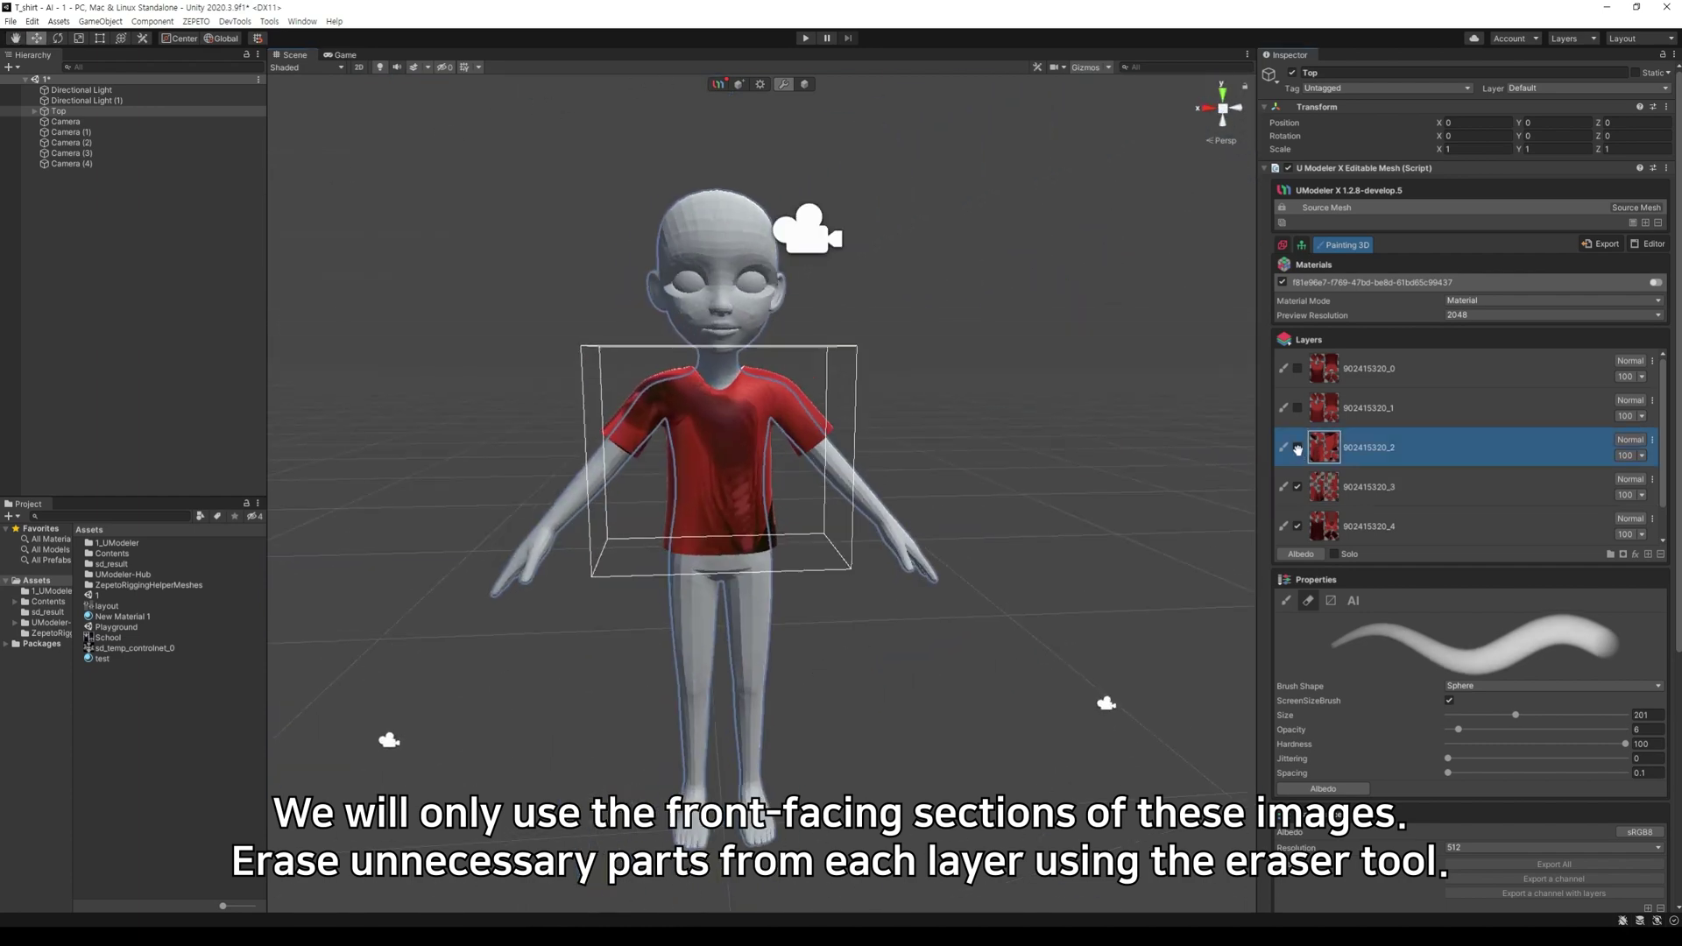
{"action": "left_click", "coordinate": [1297, 447]}
{"action": "left_click_drag", "start_coordinate": [920, 451], "coordinate": [981, 674], "text": "alt"}
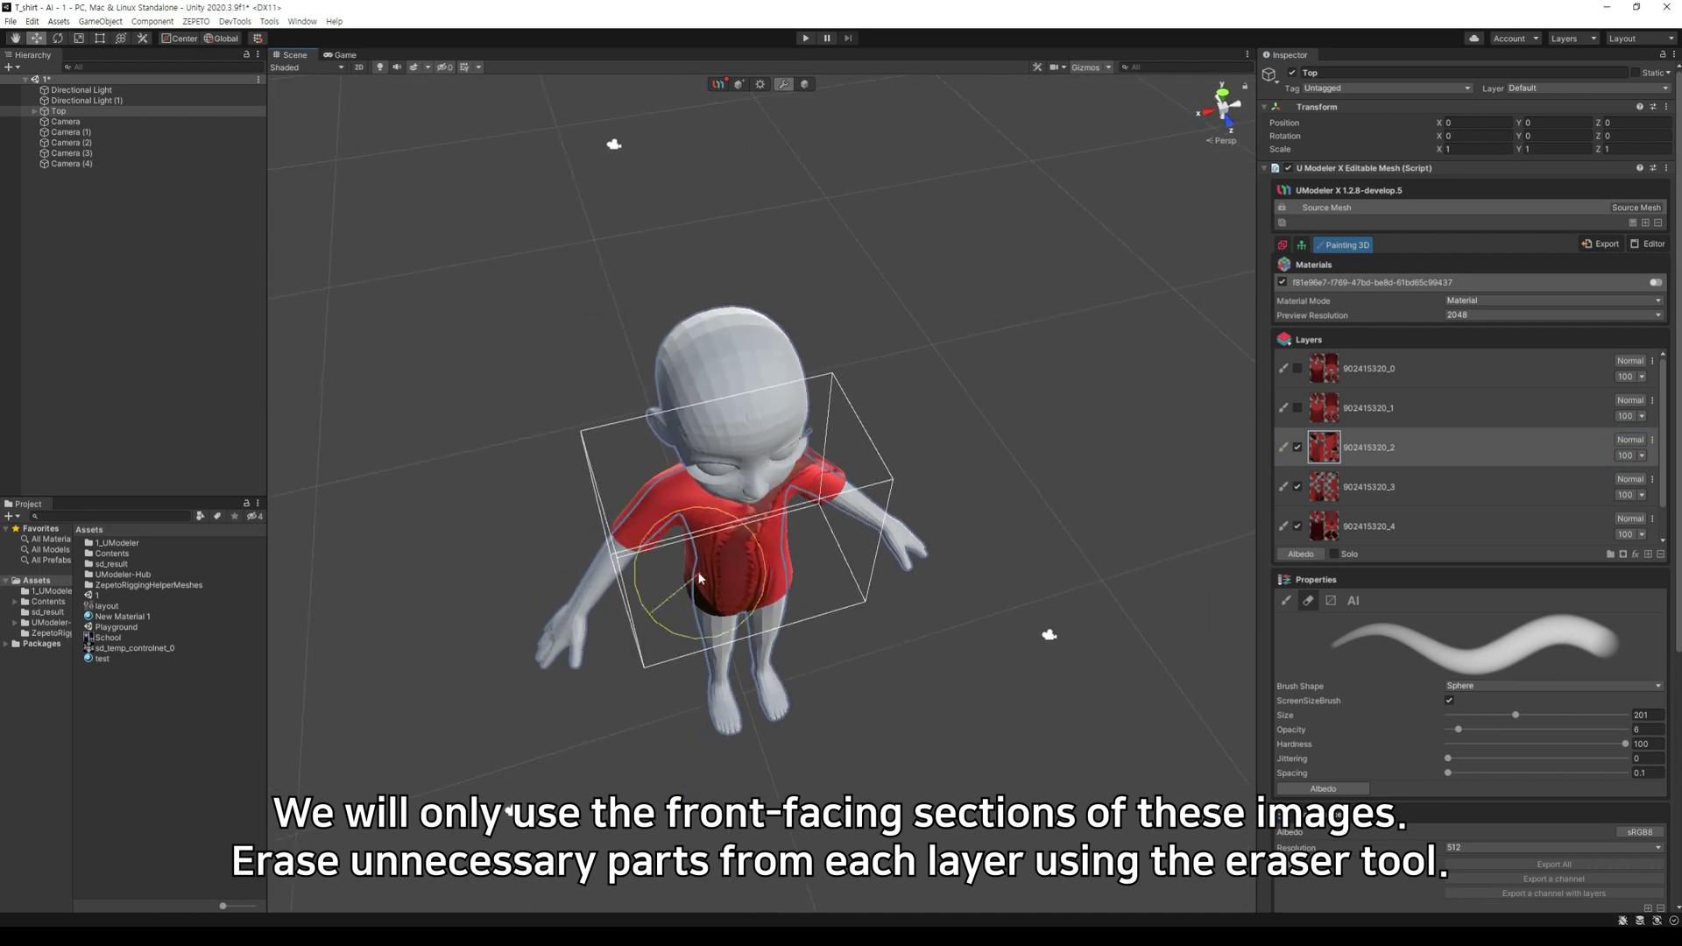
{"action": "scroll", "coordinate": [758, 555], "scroll_direction": "down", "scroll_amount": 1, "text": "ctrl"}
{"action": "left_click_drag", "start_coordinate": [841, 618], "coordinate": [810, 554], "text": "alt"}
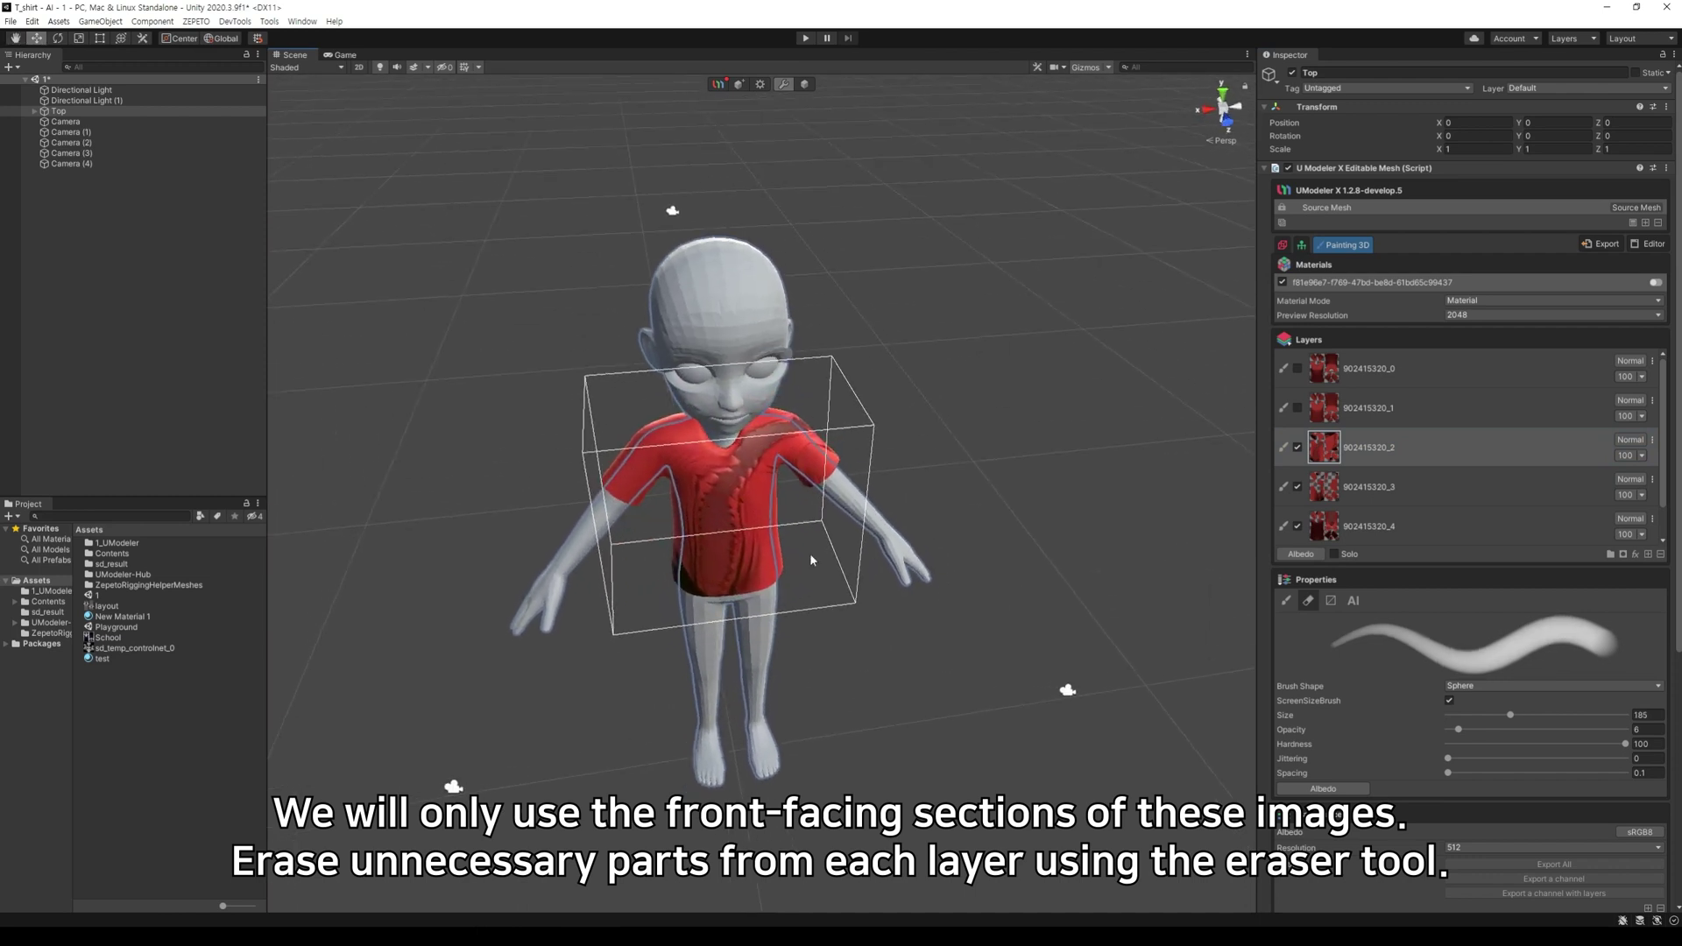
{"action": "scroll", "coordinate": [803, 546], "scroll_direction": "up", "scroll_amount": 3}
{"action": "right_click_drag", "start_coordinate": [803, 545], "coordinate": [804, 550]}
{"action": "key", "text": "w"}
{"action": "mouse_move", "coordinate": [736, 527]}
{"action": "left_mouse_down"}
{"action": "mouse_move", "coordinate": [694, 591]}
{"action": "mouse_move", "coordinate": [670, 682]}
{"action": "left_mouse_up"}
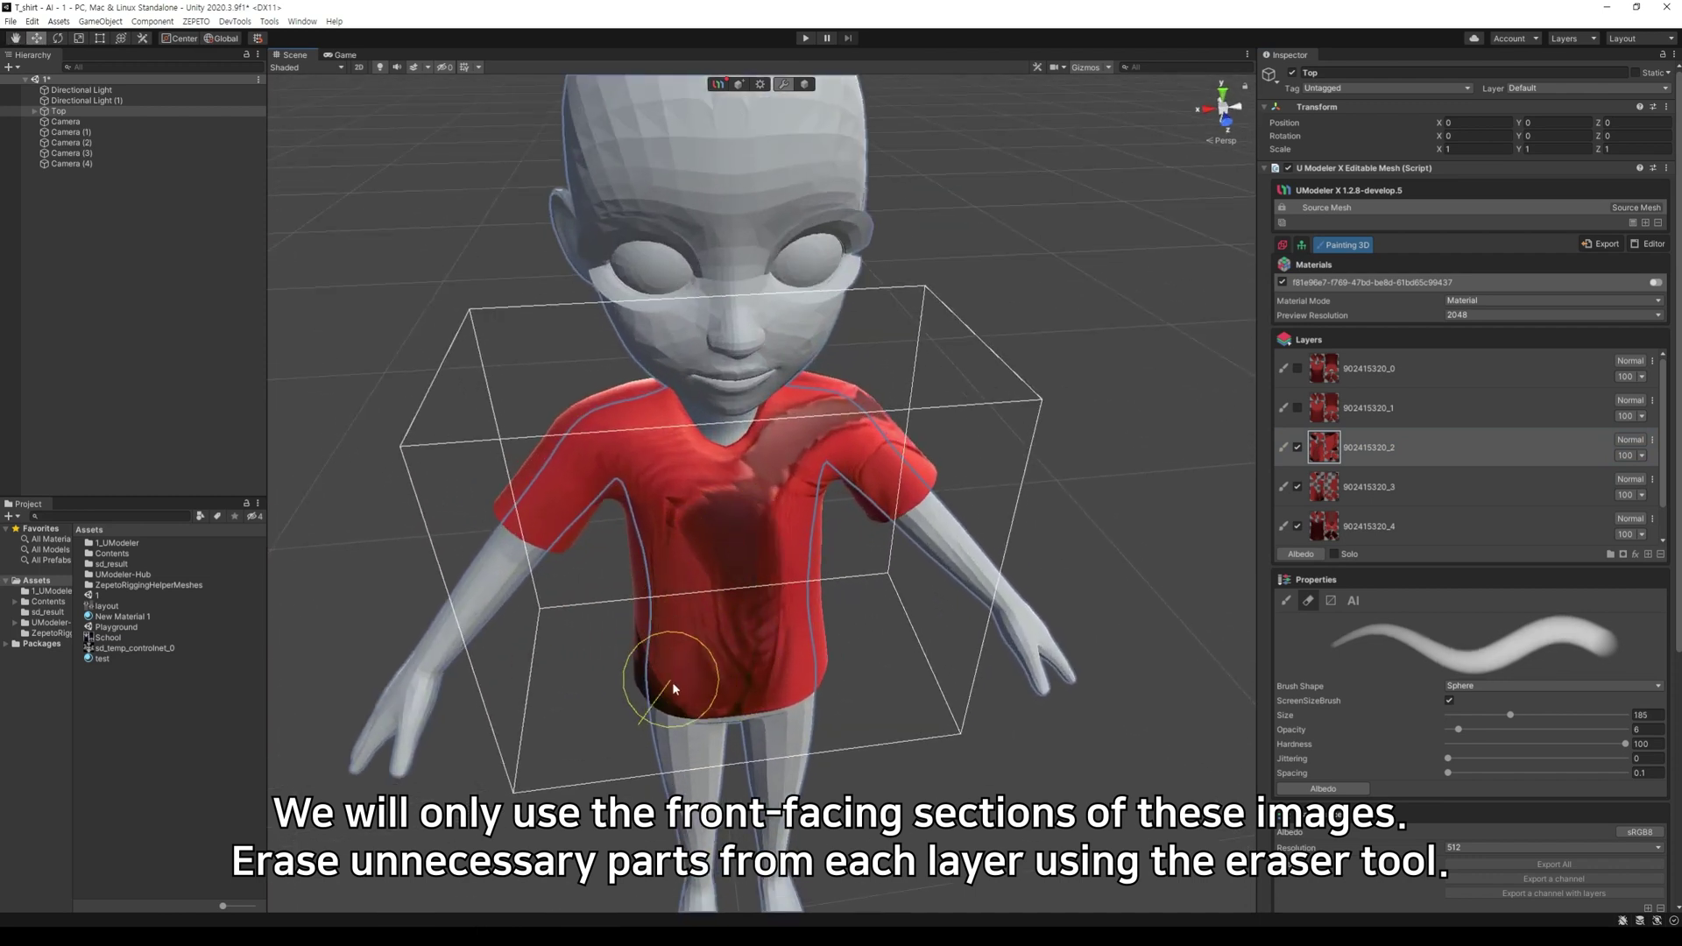
{"action": "mouse_move", "coordinate": [686, 486]}
{"action": "left_mouse_down"}
{"action": "mouse_move", "coordinate": [859, 443]}
{"action": "mouse_move", "coordinate": [816, 491]}
{"action": "mouse_move", "coordinate": [495, 571]}
{"action": "left_mouse_up"}
Step: Reduce the eraser size and erase the remaining unwanted areas of layer 902415320_2 around the shirt
{"action": "scroll", "coordinate": [816, 492], "scroll_direction": "down", "scroll_amount": 3, "text": "ctrl"}
{"action": "middle_click_drag", "start_coordinate": [495, 570], "coordinate": [915, 753]}
{"action": "left_click_drag", "start_coordinate": [915, 754], "coordinate": [595, 665], "text": "alt"}
{"action": "right_click_drag", "start_coordinate": [819, 595], "coordinate": [852, 613]}
{"action": "key", "text": "w"}
{"action": "mouse_move", "coordinate": [854, 503]}
{"action": "left_mouse_down"}
{"action": "mouse_move", "coordinate": [820, 481]}
{"action": "mouse_move", "coordinate": [860, 601]}
{"action": "mouse_move", "coordinate": [863, 587]}
{"action": "mouse_move", "coordinate": [947, 627]}
{"action": "left_mouse_up"}
Step: Show and select layer 902415320_1 and erase its unwanted shoulder and sleeve areas with a size 79 eraser
{"action": "left_click", "coordinate": [1297, 408]}
{"action": "middle_click_drag", "start_coordinate": [947, 627], "coordinate": [867, 662]}
{"action": "mouse_move", "coordinate": [868, 662]}
{"action": "left_mouse_down", "text": "alt"}
{"action": "mouse_move", "coordinate": [1042, 662]}
{"action": "mouse_move", "coordinate": [613, 608]}
{"action": "mouse_move", "coordinate": [599, 630]}
{"action": "left_mouse_up", "text": "alt"}
{"action": "scroll", "coordinate": [988, 662], "scroll_direction": "up", "scroll_amount": 10}
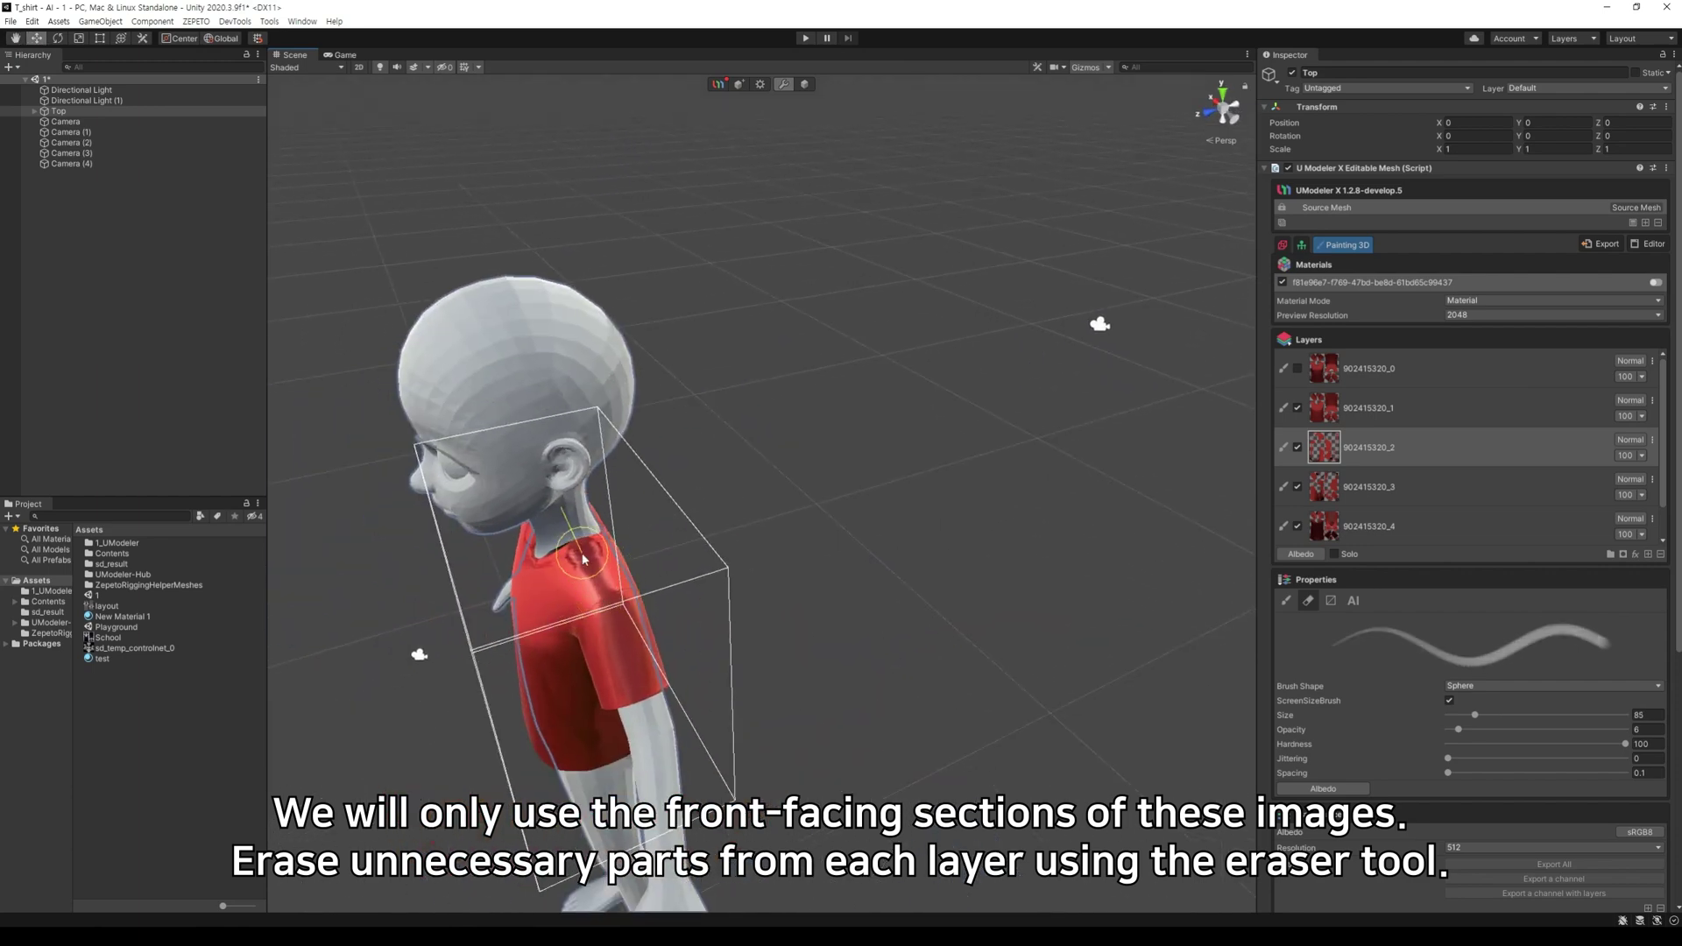
{"action": "left_click", "coordinate": [1386, 421]}
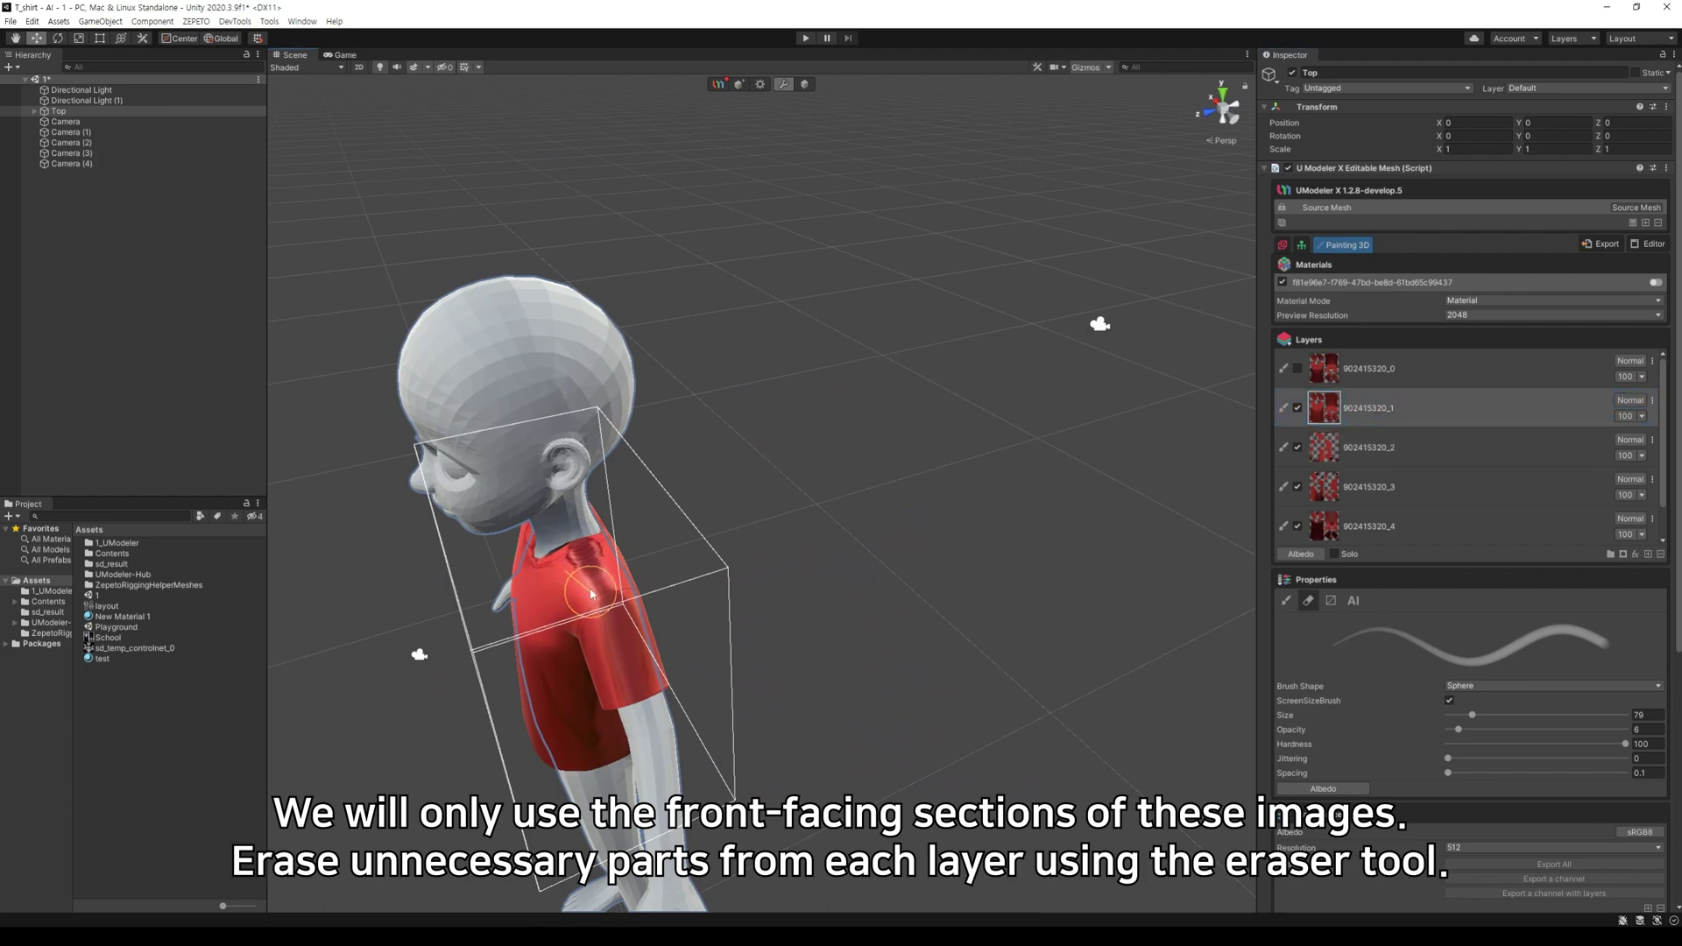
{"action": "mouse_move", "coordinate": [588, 560]}
{"action": "left_mouse_down"}
{"action": "mouse_move", "coordinate": [628, 666]}
{"action": "mouse_move", "coordinate": [692, 679]}
{"action": "mouse_move", "coordinate": [846, 658]}
{"action": "mouse_move", "coordinate": [960, 753]}
{"action": "mouse_move", "coordinate": [990, 649]}
{"action": "left_mouse_up"}
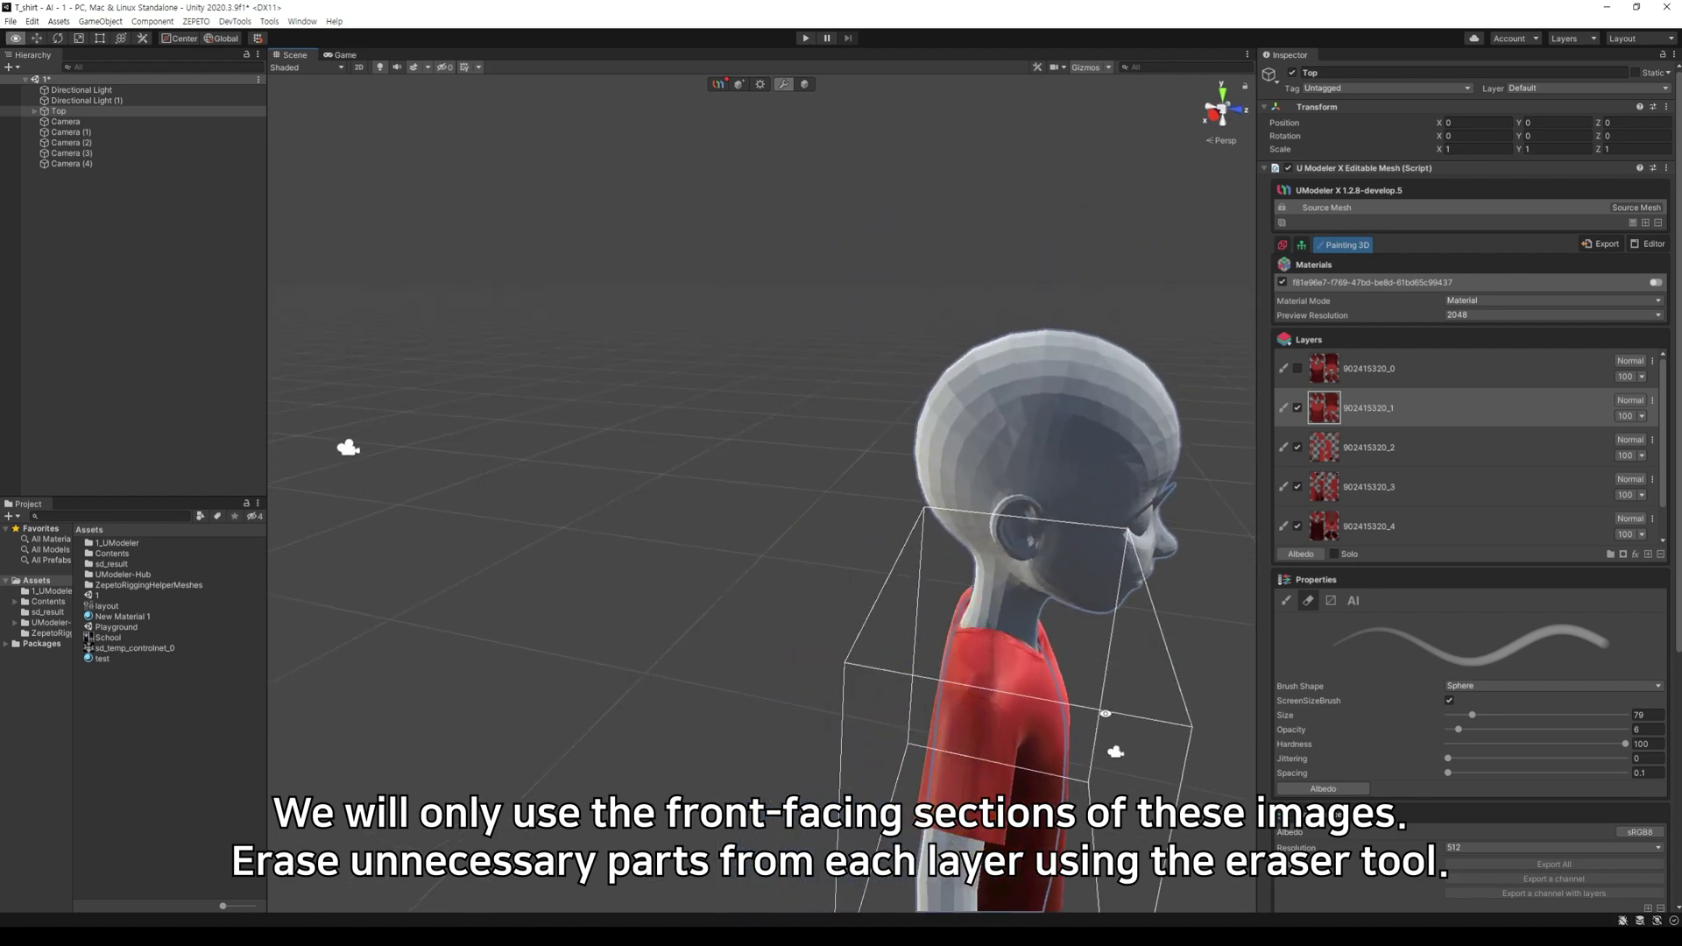
{"action": "left_click_drag", "start_coordinate": [1105, 713], "coordinate": [893, 646], "text": "alt"}
{"action": "middle_click_drag", "start_coordinate": [814, 613], "coordinate": [1126, 630]}
{"action": "left_click_drag", "start_coordinate": [1126, 630], "coordinate": [1064, 646], "text": "alt"}
Step: Show and select layer 902415320_0 and erase its stretched streaks along the shoulders and sleeves
{"action": "left_click", "coordinate": [1298, 370]}
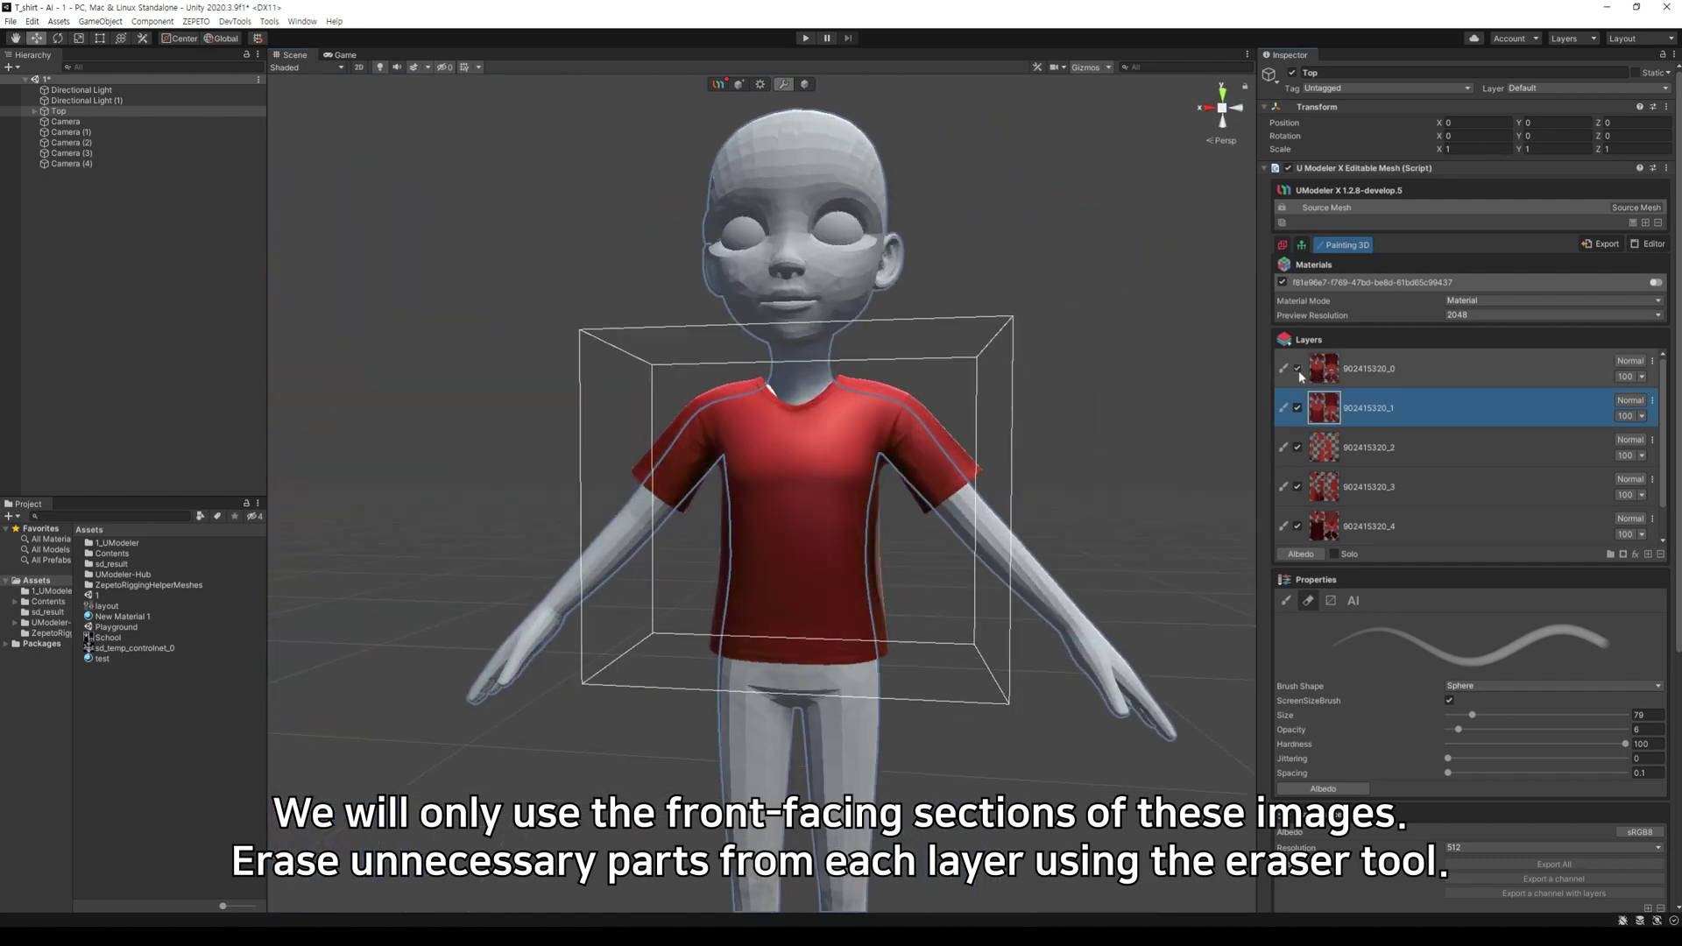
{"action": "left_click_drag", "start_coordinate": [1130, 438], "coordinate": [771, 569], "text": "alt"}
{"action": "middle_click_drag", "start_coordinate": [770, 569], "coordinate": [996, 578]}
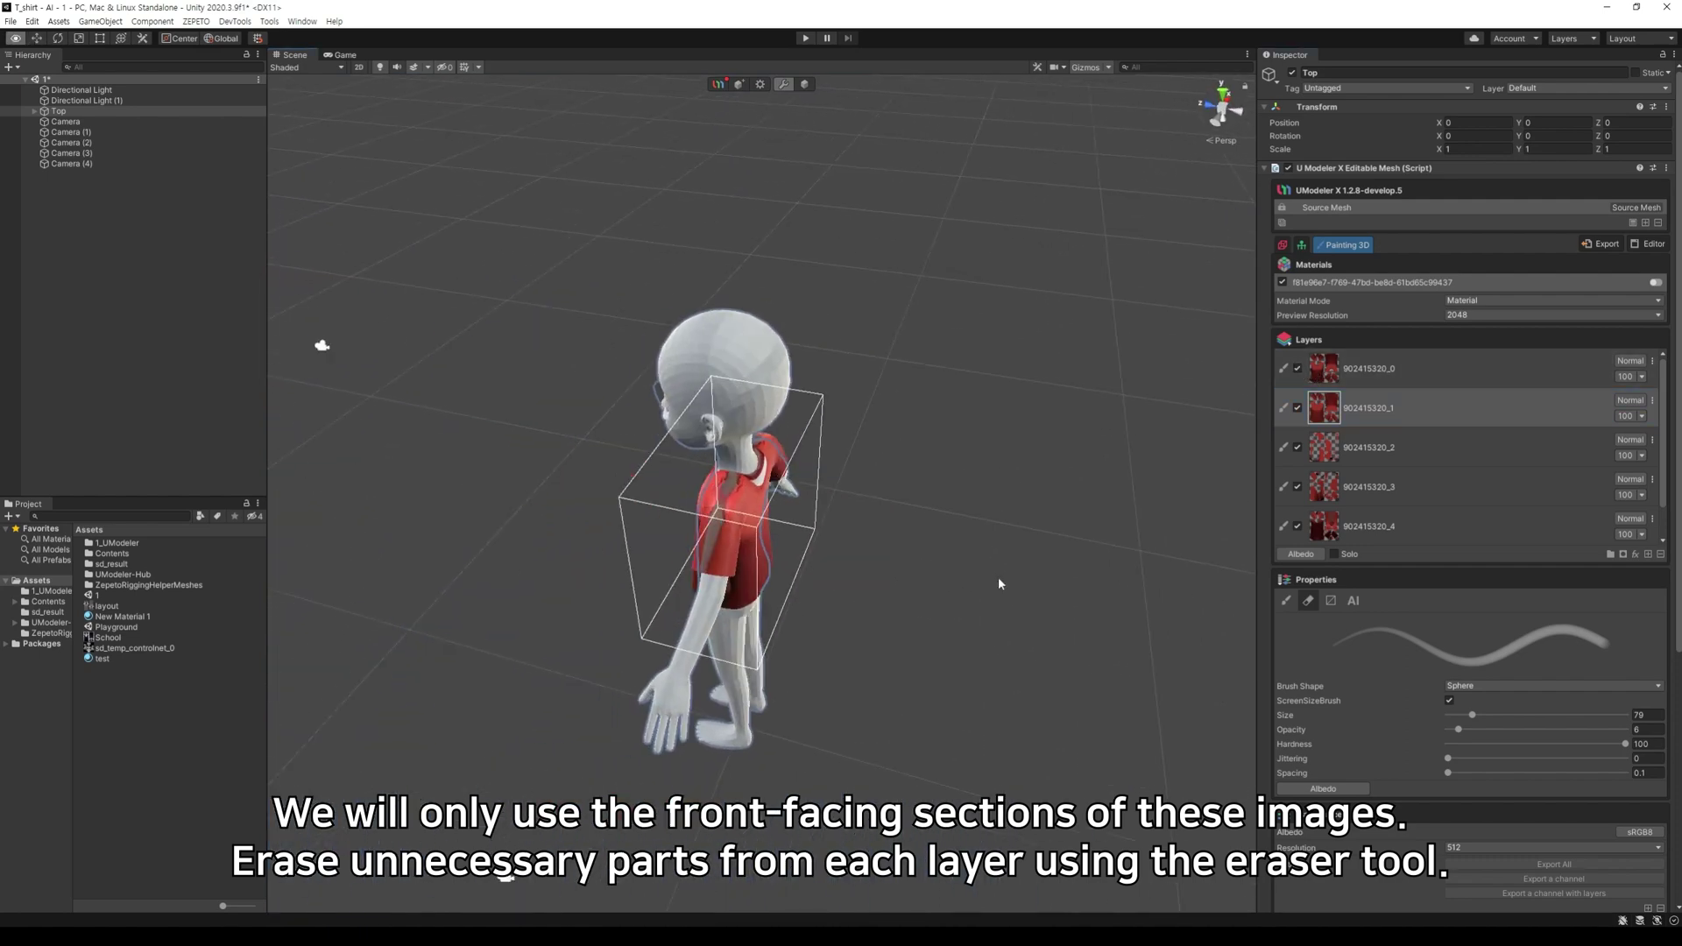
{"action": "scroll", "coordinate": [1003, 571], "scroll_direction": "up", "scroll_amount": 8}
{"action": "left_click", "coordinate": [1411, 365]}
{"action": "left_click_drag", "start_coordinate": [897, 602], "coordinate": [802, 592], "text": "alt"}
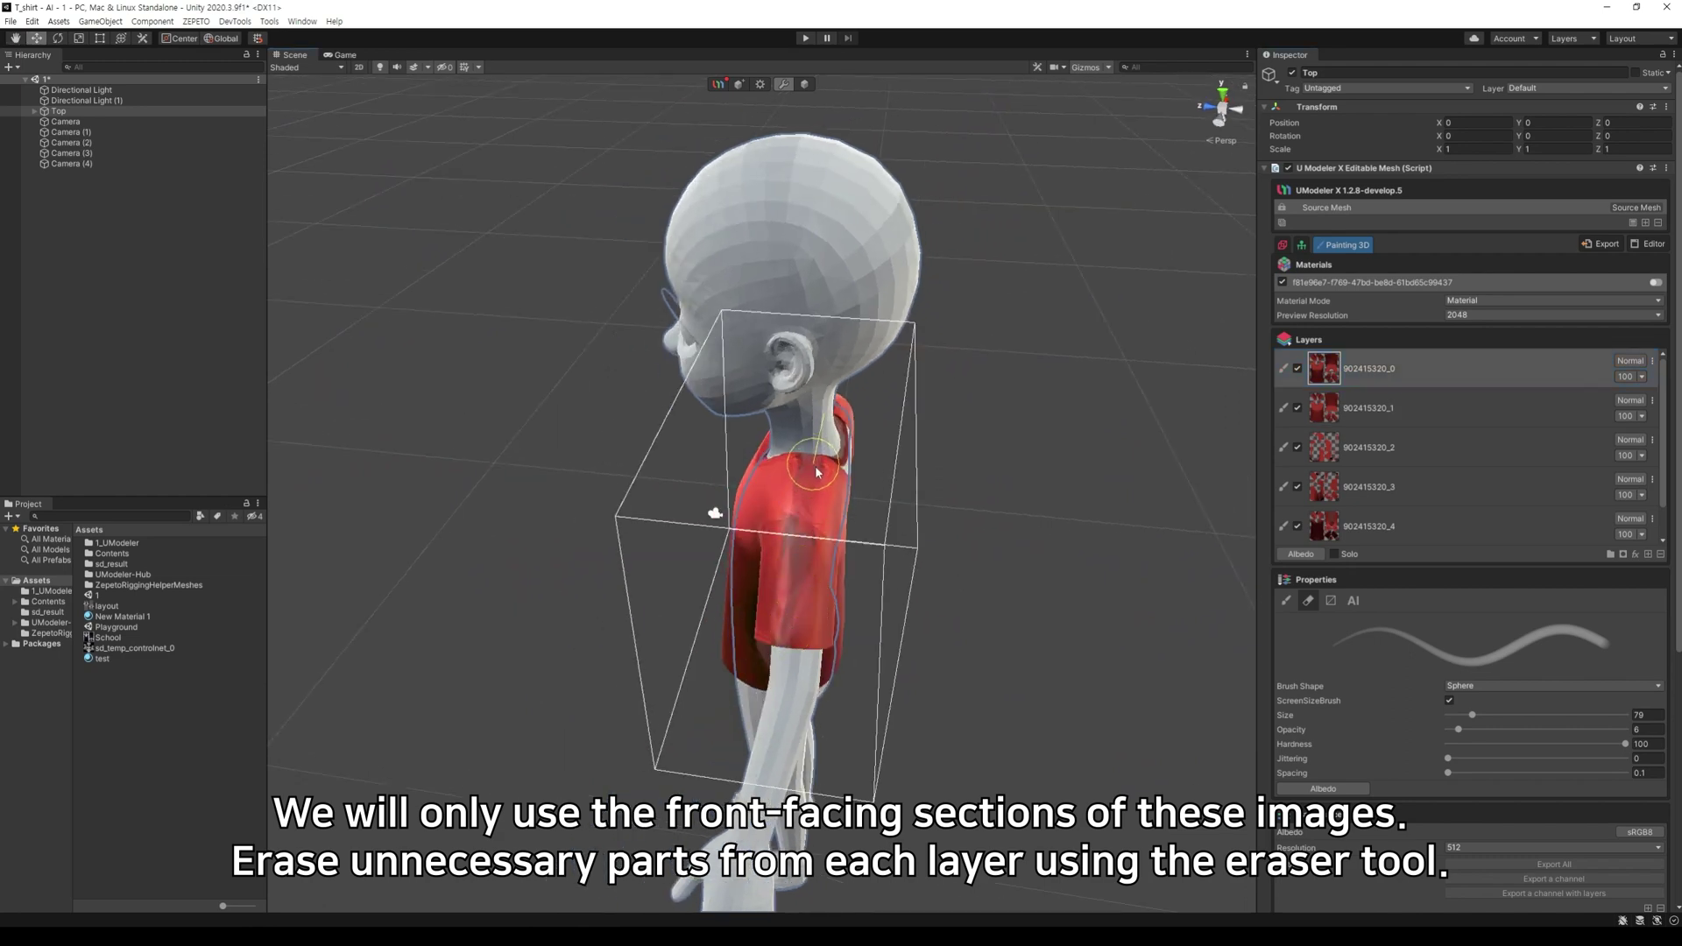
{"action": "left_click_drag", "start_coordinate": [807, 481], "coordinate": [787, 654], "text": "alt"}
{"action": "scroll", "coordinate": [787, 654], "scroll_direction": "up", "scroll_amount": 5}
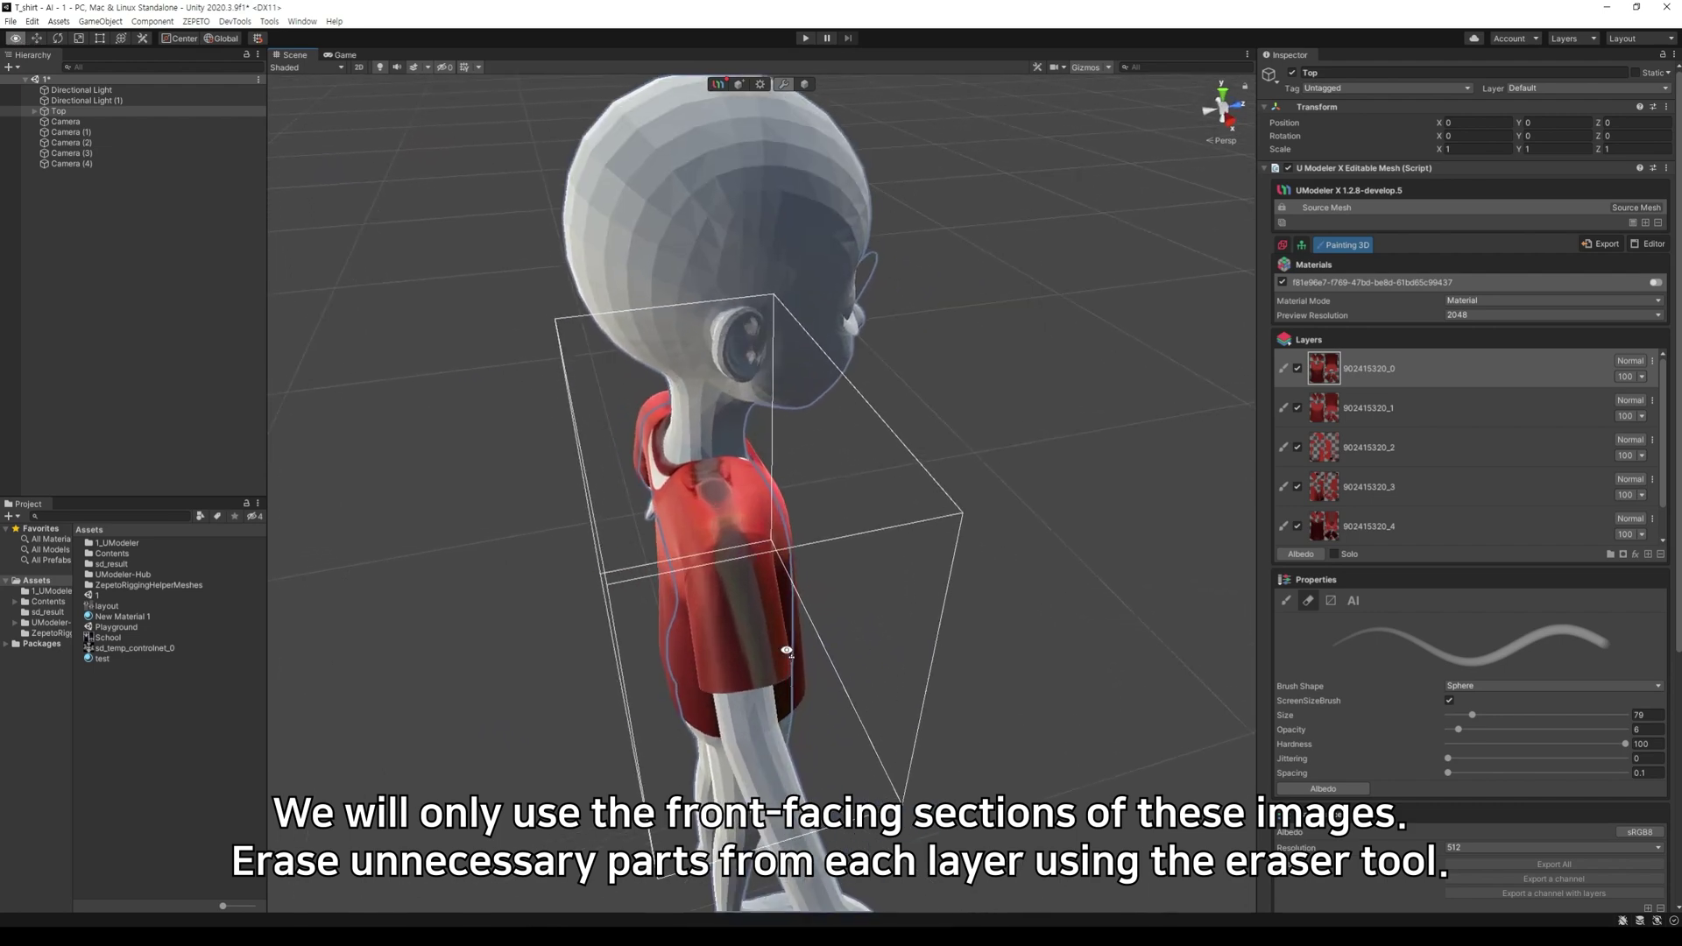
{"action": "mouse_move", "coordinate": [736, 541]}
{"action": "left_mouse_down"}
{"action": "mouse_move", "coordinate": [705, 464]}
{"action": "mouse_move", "coordinate": [737, 643]}
{"action": "mouse_move", "coordinate": [744, 629]}
{"action": "left_mouse_up"}
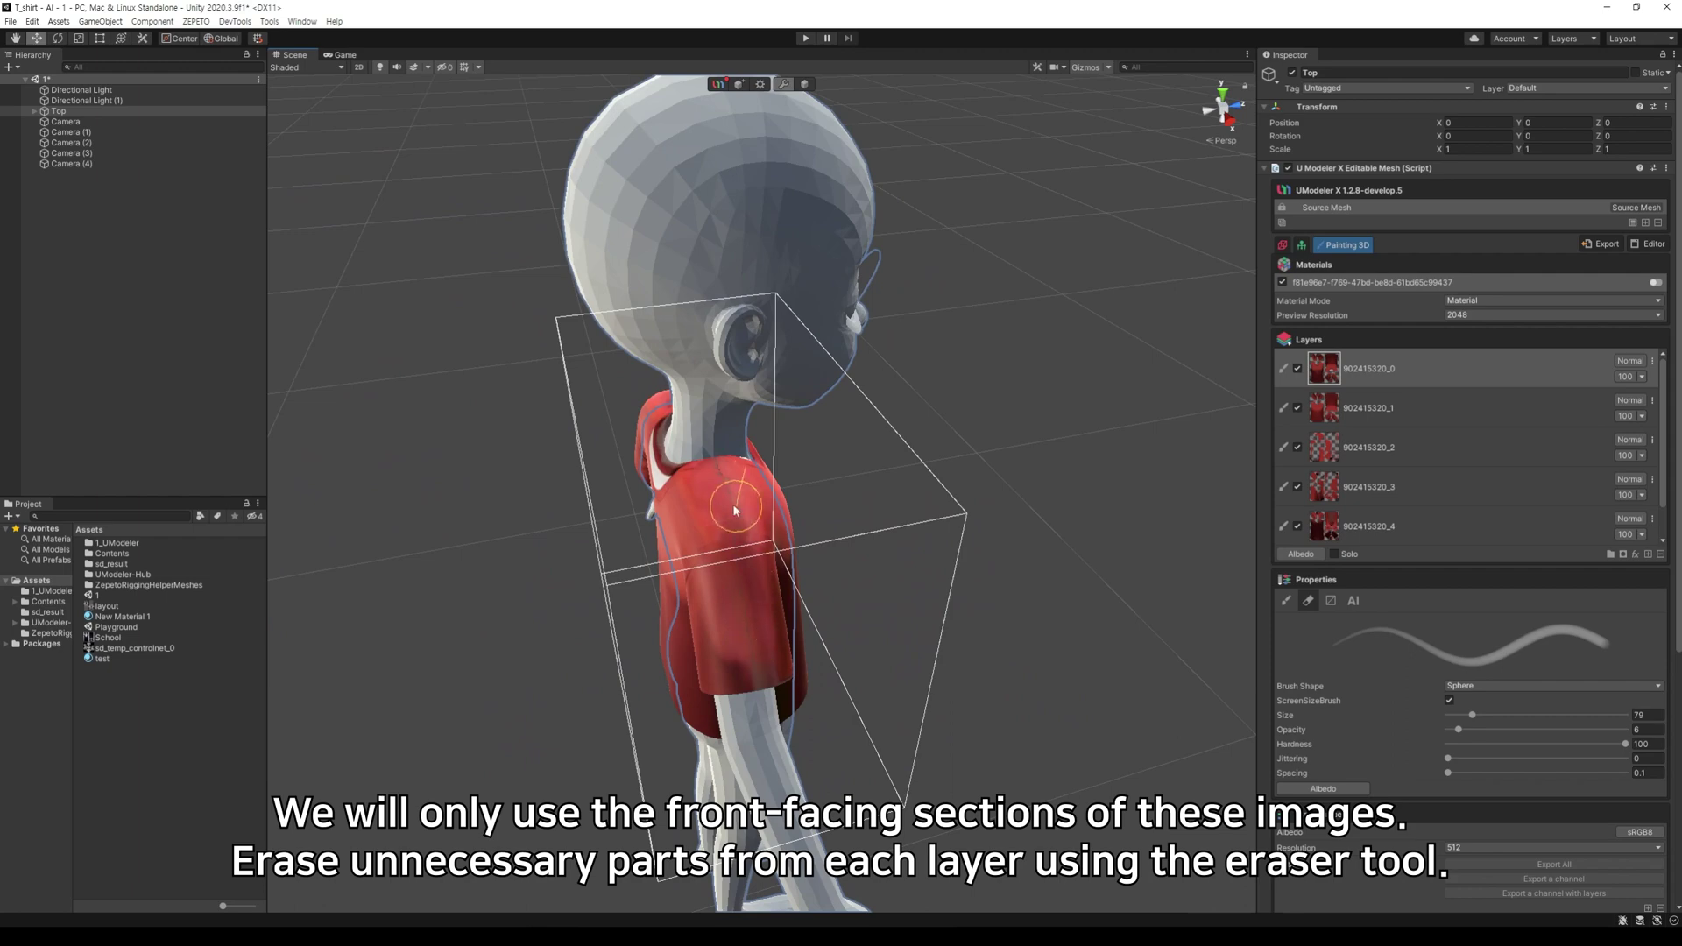
{"action": "mouse_move", "coordinate": [693, 505]}
{"action": "left_mouse_down", "text": "alt"}
{"action": "mouse_move", "coordinate": [939, 537]}
{"action": "mouse_move", "coordinate": [964, 579]}
{"action": "mouse_move", "coordinate": [931, 627]}
{"action": "mouse_move", "coordinate": [1110, 670]}
{"action": "mouse_move", "coordinate": [938, 638]}
{"action": "mouse_move", "coordinate": [781, 638]}
{"action": "left_mouse_up", "text": "alt"}
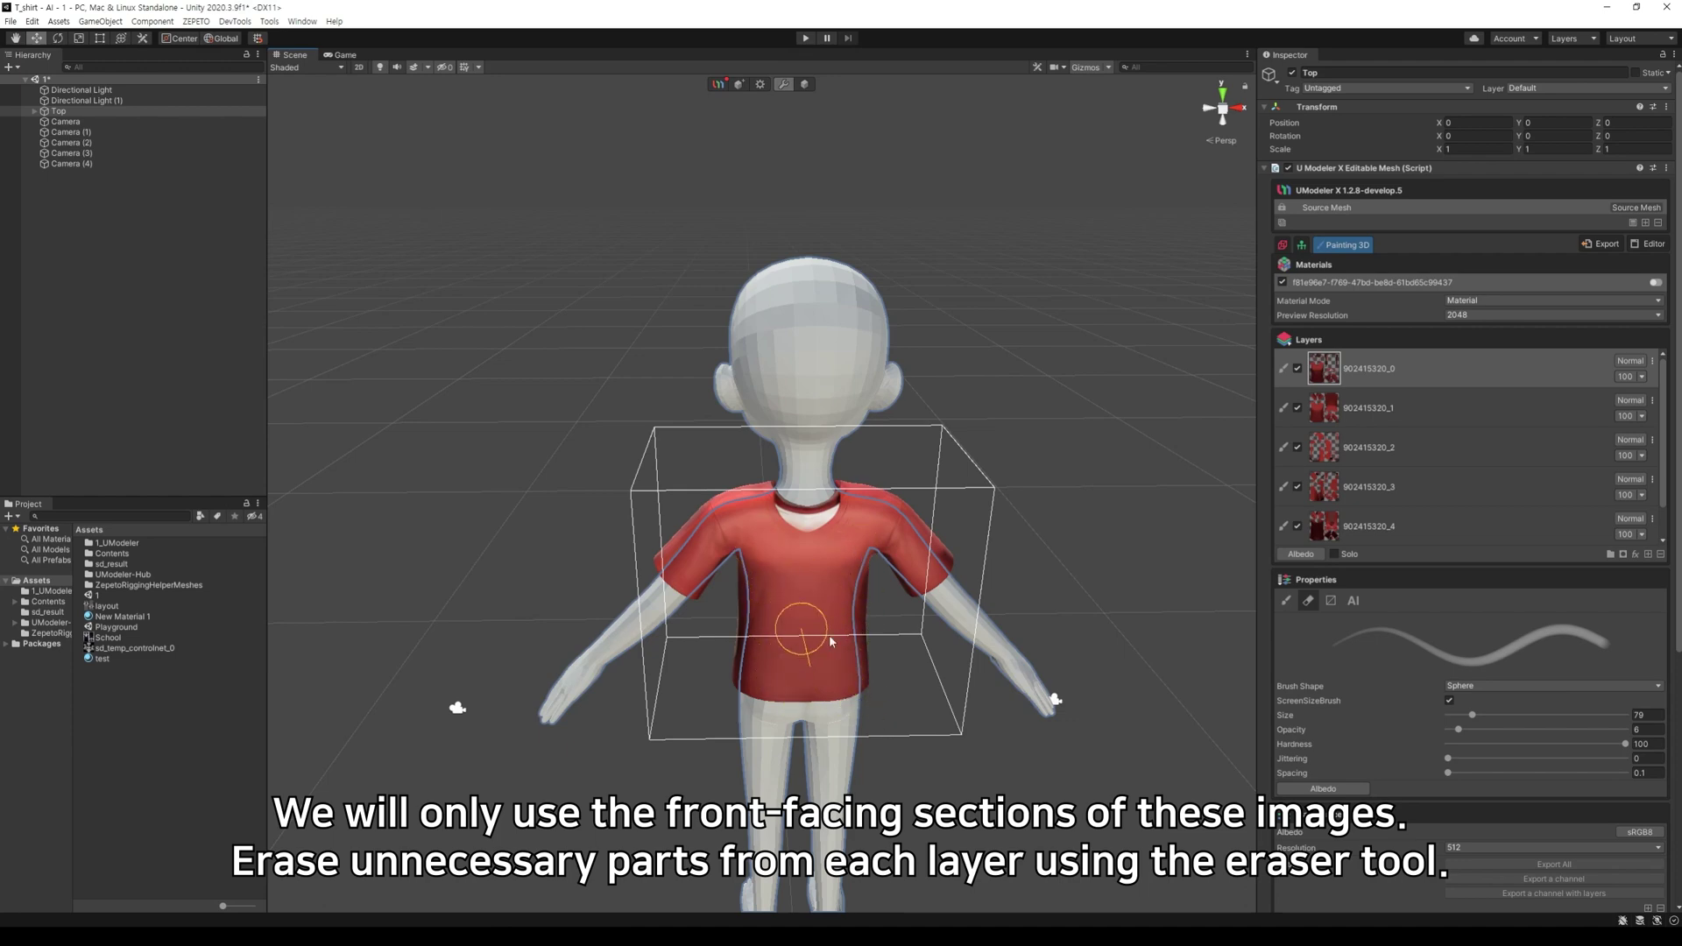
Step: Set the eraser to size 125 and clean up layer 902415320_0 along the shirt's sides and back
{"action": "left_click_drag", "start_coordinate": [829, 634], "coordinate": [740, 536], "text": "alt"}
{"action": "scroll", "coordinate": [637, 649], "scroll_direction": "up", "scroll_amount": 2}
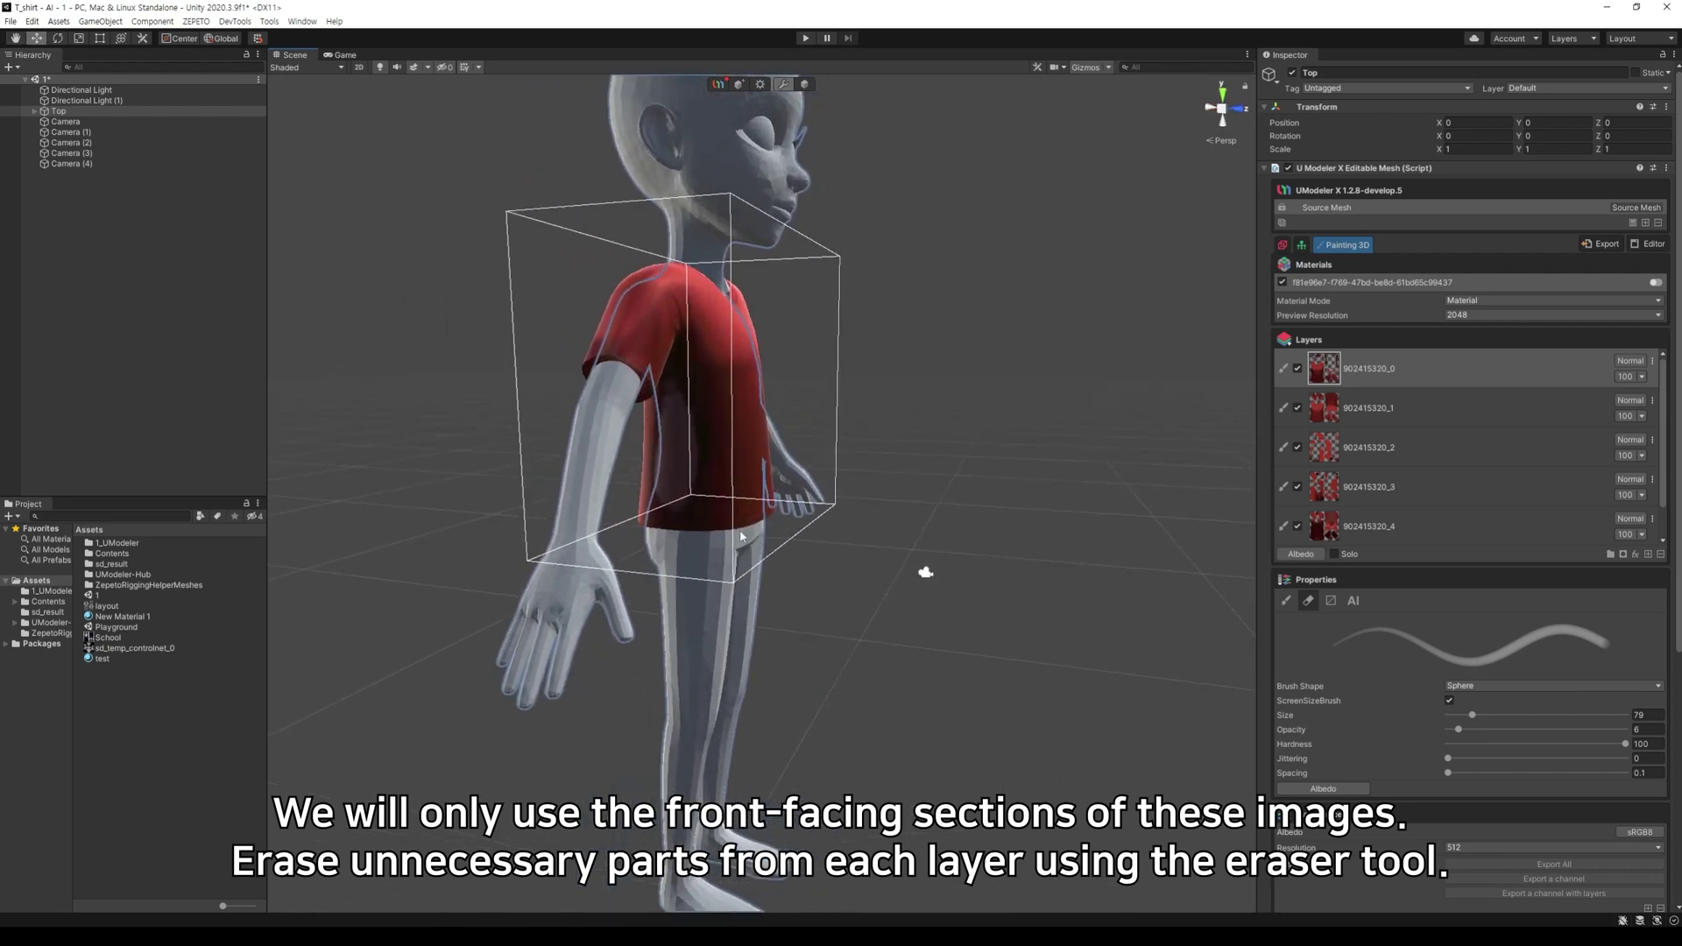
{"action": "key", "text": "bracketright"}
{"action": "key", "text": "bracketright"}
{"action": "key", "text": "bracketright"}
{"action": "key", "text": "bracketright"}
{"action": "key", "text": "bracketright"}
{"action": "mouse_move", "coordinate": [682, 408]}
{"action": "left_mouse_down", "text": "alt"}
{"action": "mouse_move", "coordinate": [605, 438]}
{"action": "mouse_move", "coordinate": [617, 473]}
{"action": "mouse_move", "coordinate": [289, 500]}
{"action": "left_mouse_up", "text": "alt"}
{"action": "scroll", "coordinate": [732, 488], "scroll_direction": "up", "scroll_amount": 6}
{"action": "middle_click_drag", "start_coordinate": [438, 492], "coordinate": [916, 560]}
{"action": "mouse_move", "coordinate": [916, 559]}
{"action": "left_mouse_down", "text": "alt"}
{"action": "mouse_move", "coordinate": [678, 544]}
{"action": "mouse_move", "coordinate": [748, 426]}
{"action": "mouse_move", "coordinate": [938, 477]}
{"action": "left_mouse_up", "text": "alt"}
{"action": "mouse_move", "coordinate": [938, 476]}
{"action": "middle_mouse_down"}
{"action": "mouse_move", "coordinate": [994, 461]}
{"action": "mouse_move", "coordinate": [908, 581]}
{"action": "middle_mouse_up"}
{"action": "left_click_drag", "start_coordinate": [908, 582], "coordinate": [974, 609], "text": "alt"}
{"action": "scroll", "coordinate": [974, 608], "scroll_direction": "up", "scroll_amount": 5}
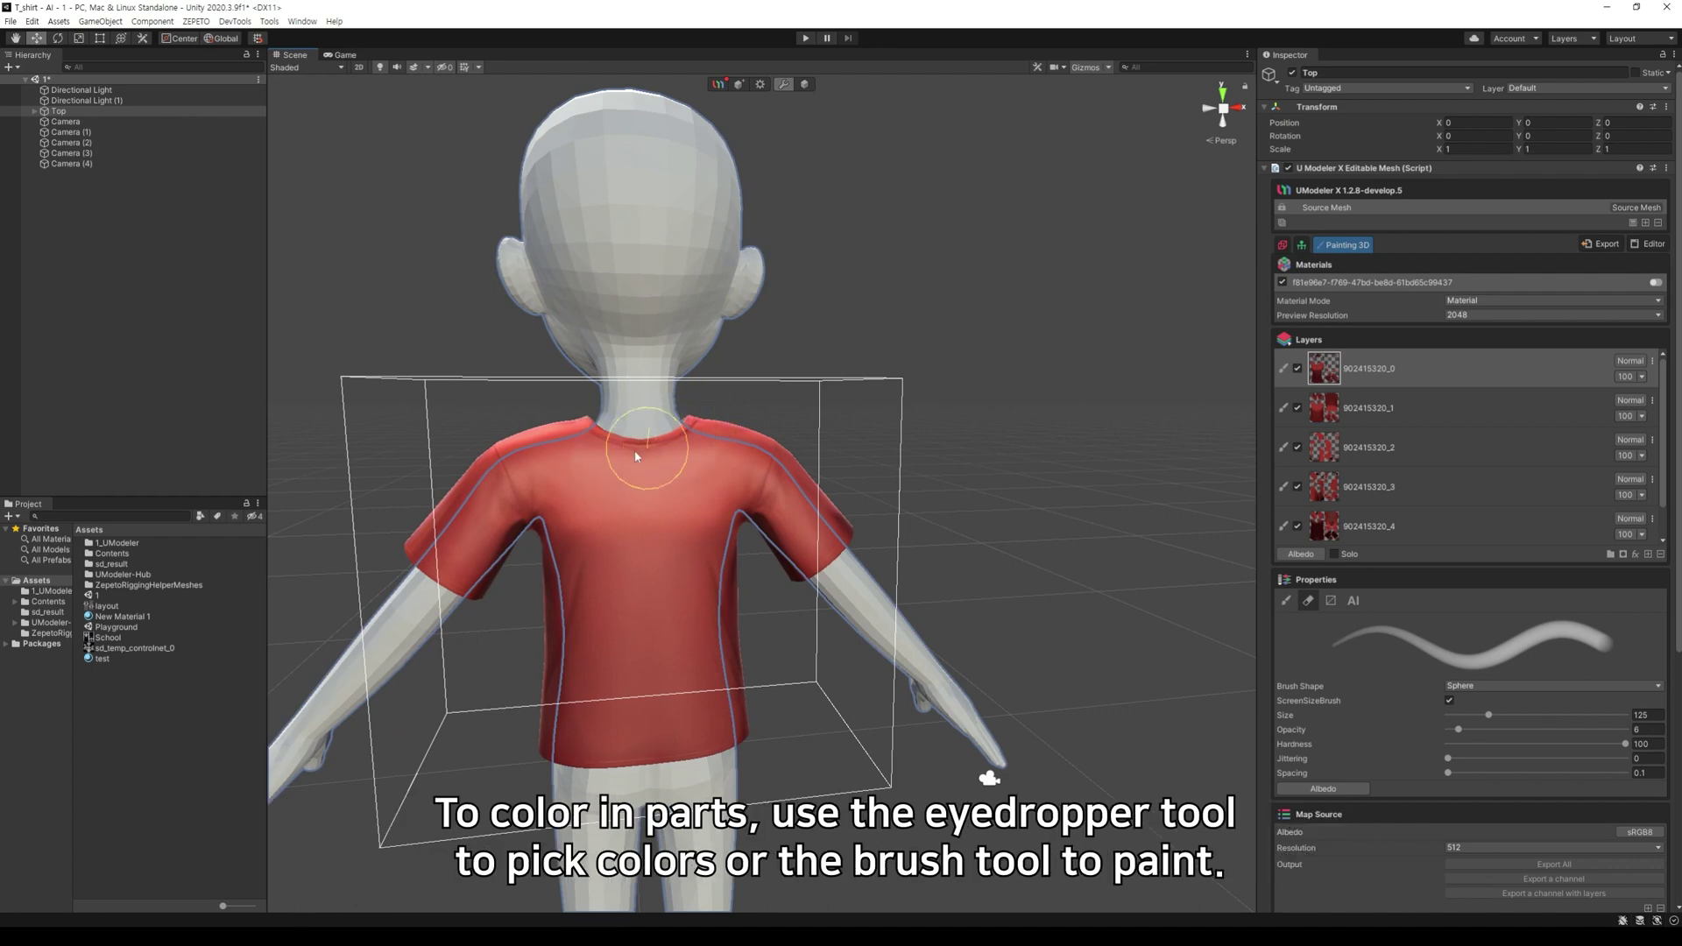
Step: Open the Painting 2D view, widen it beside the scene and bring the shirt's UV texture into view
{"action": "left_click_drag", "start_coordinate": [655, 461], "coordinate": [938, 500], "text": "alt"}
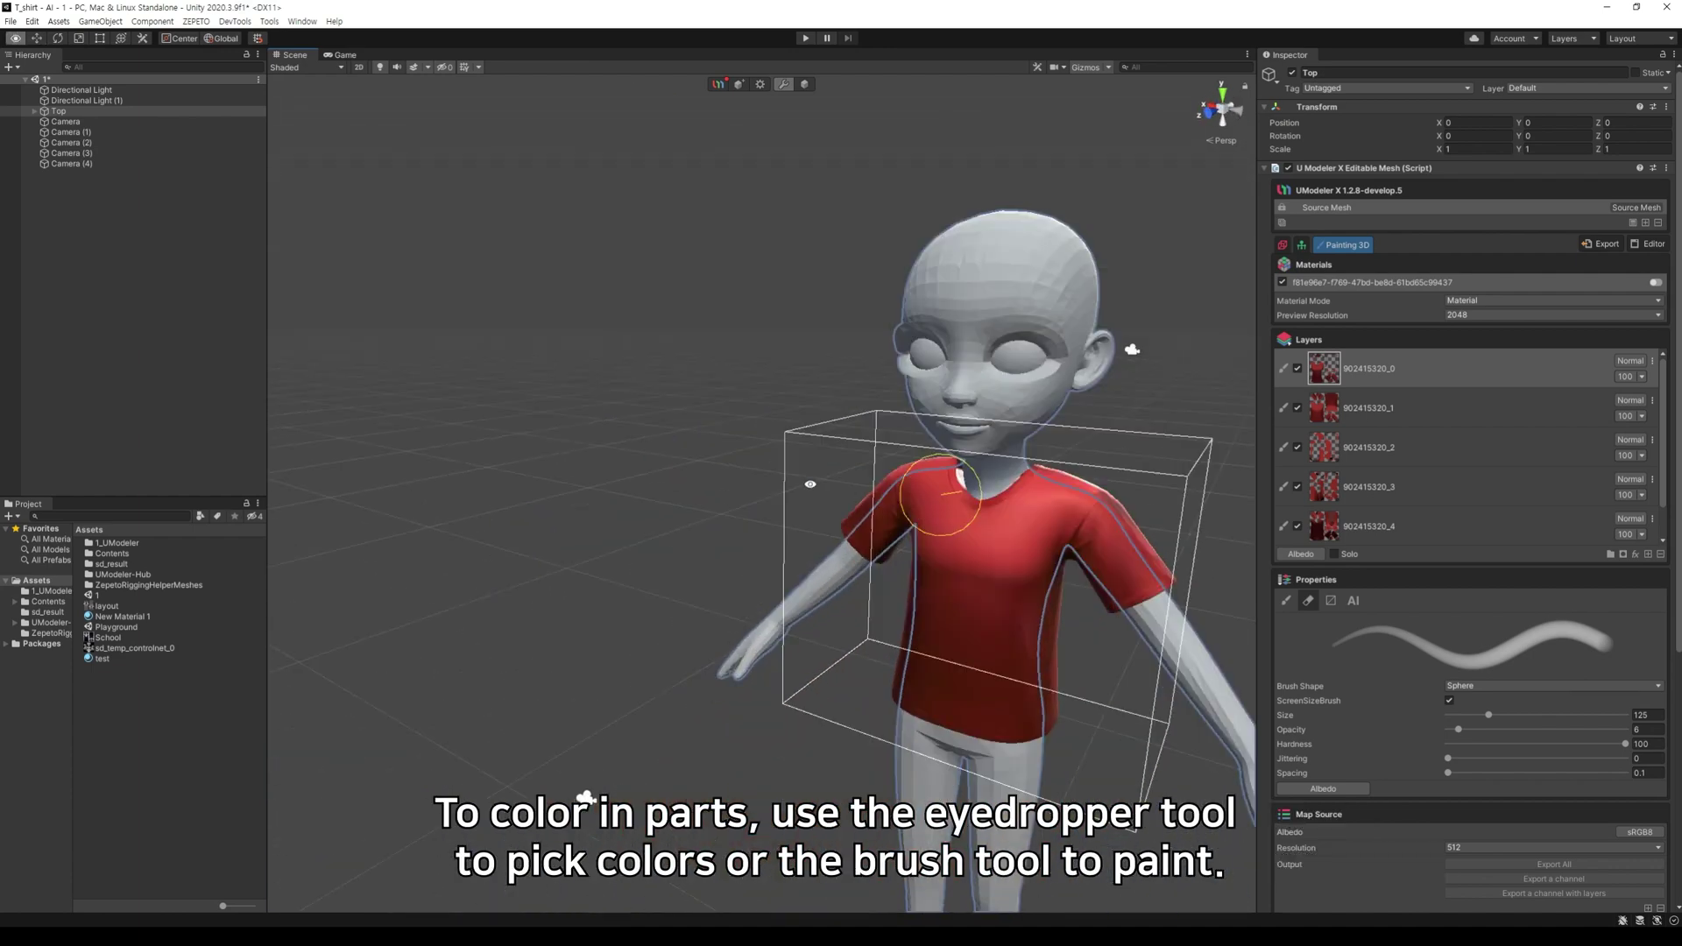
{"action": "middle_click_drag", "start_coordinate": [938, 499], "coordinate": [920, 441]}
{"action": "left_click_drag", "start_coordinate": [918, 440], "coordinate": [784, 557], "text": "alt"}
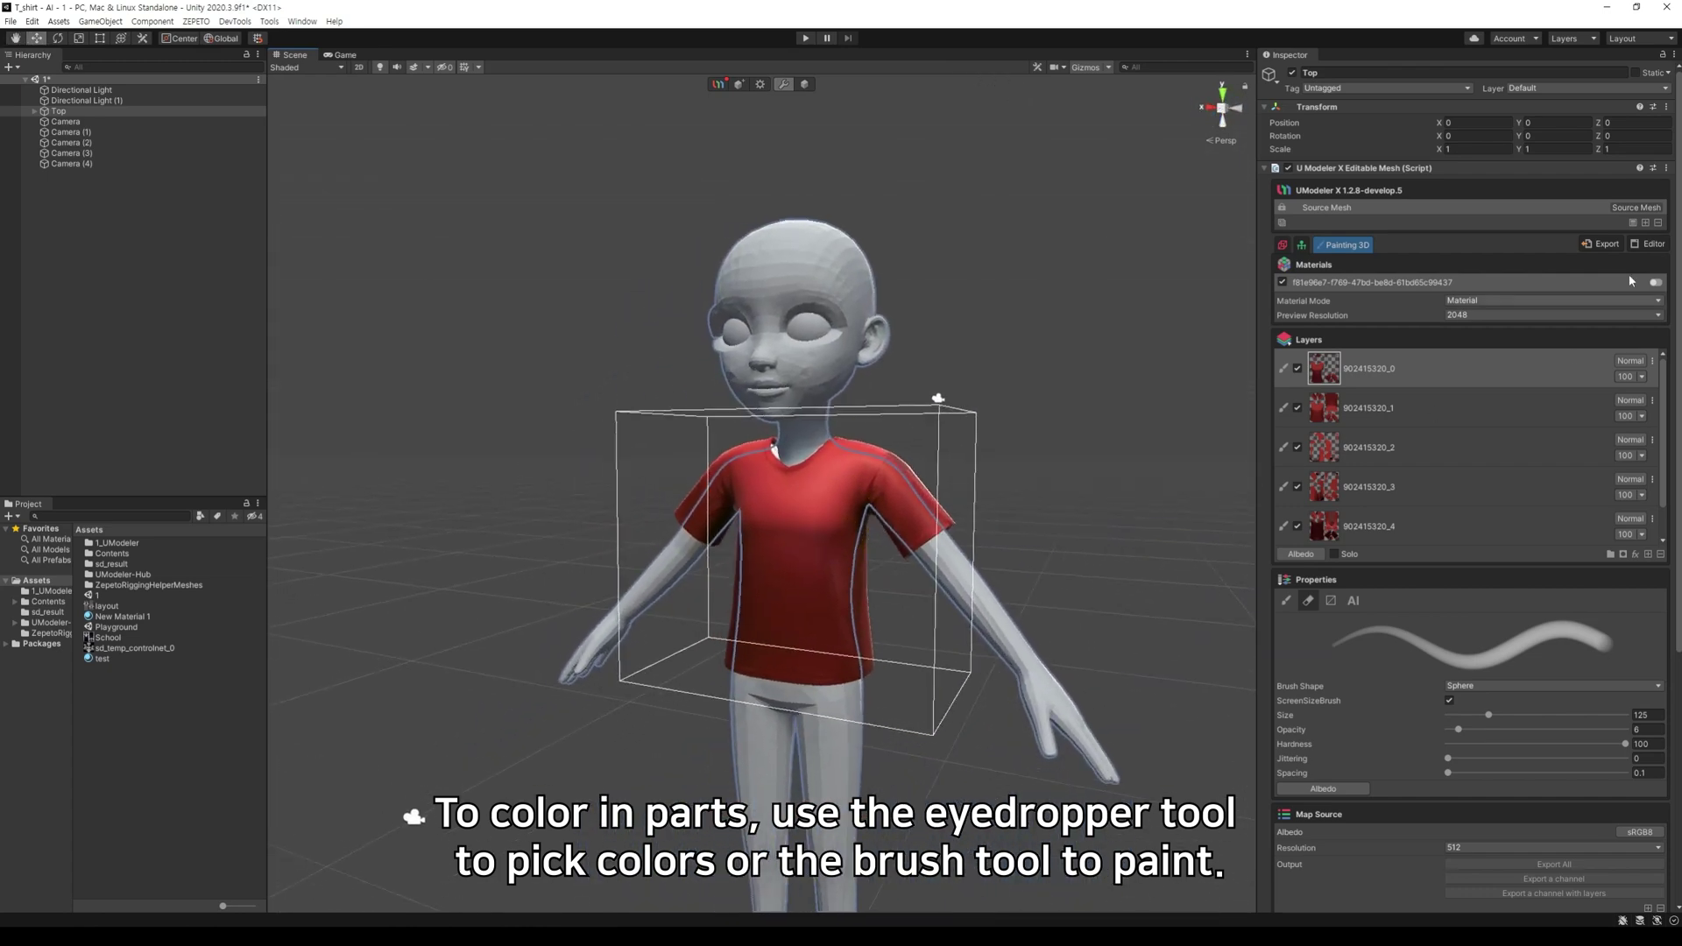
{"action": "left_click", "coordinate": [1651, 245]}
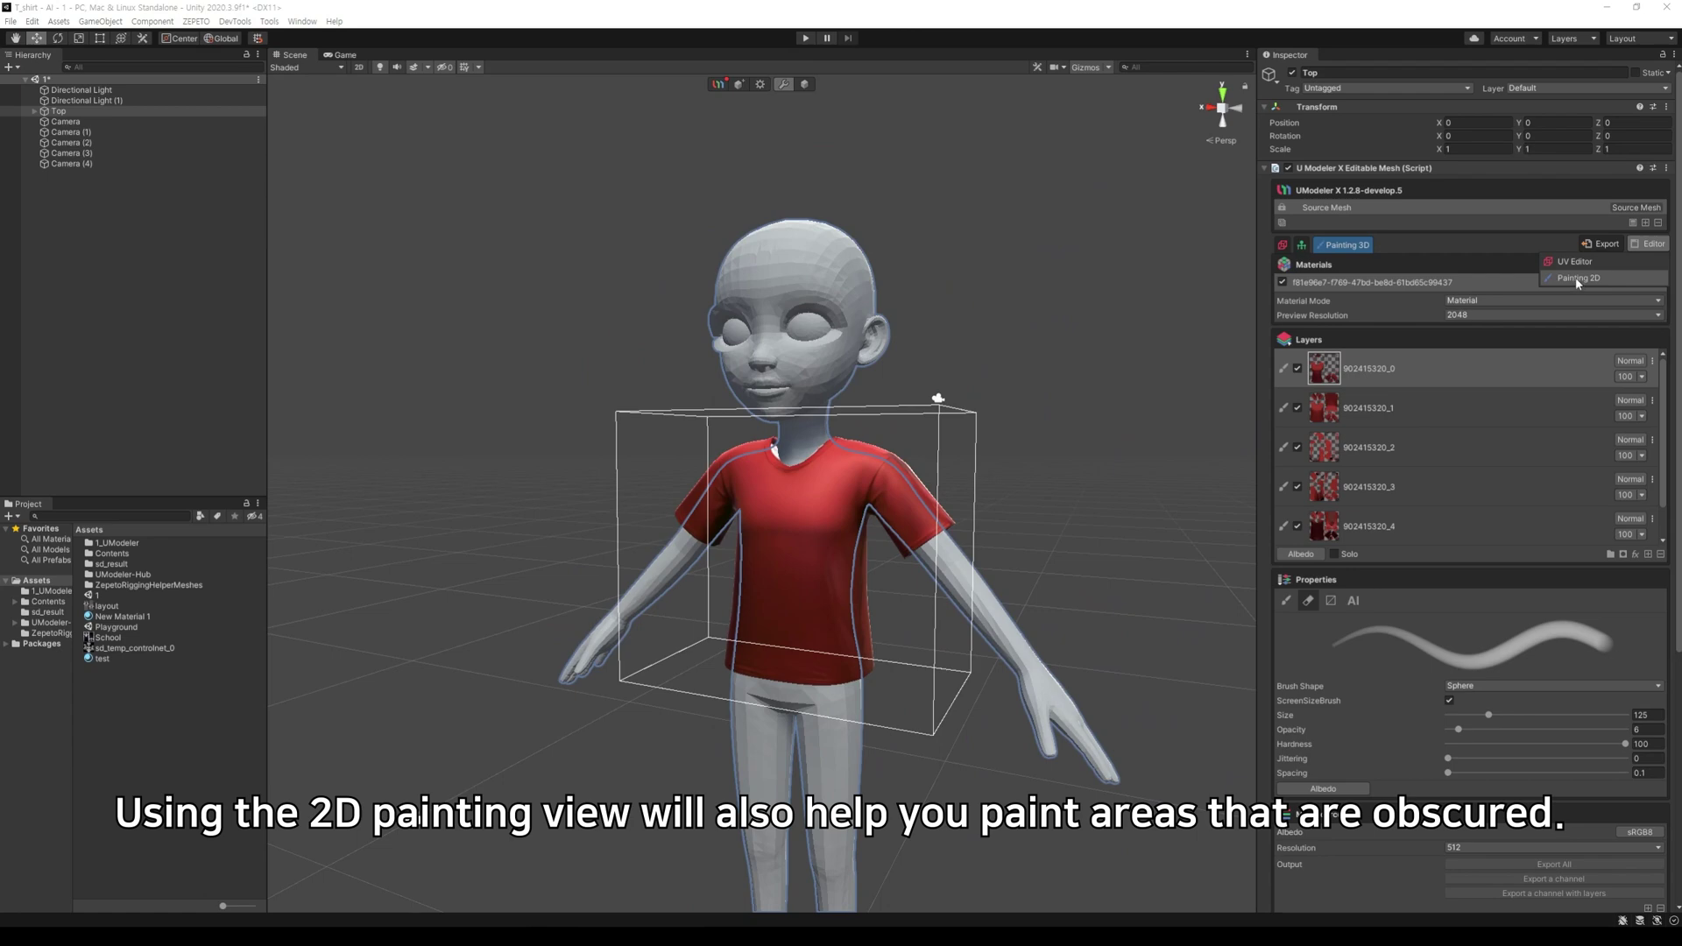
{"action": "left_click", "coordinate": [1576, 278]}
{"action": "left_click_drag", "start_coordinate": [598, 474], "coordinate": [754, 474]}
{"action": "middle_click_drag", "start_coordinate": [504, 353], "coordinate": [668, 759]}
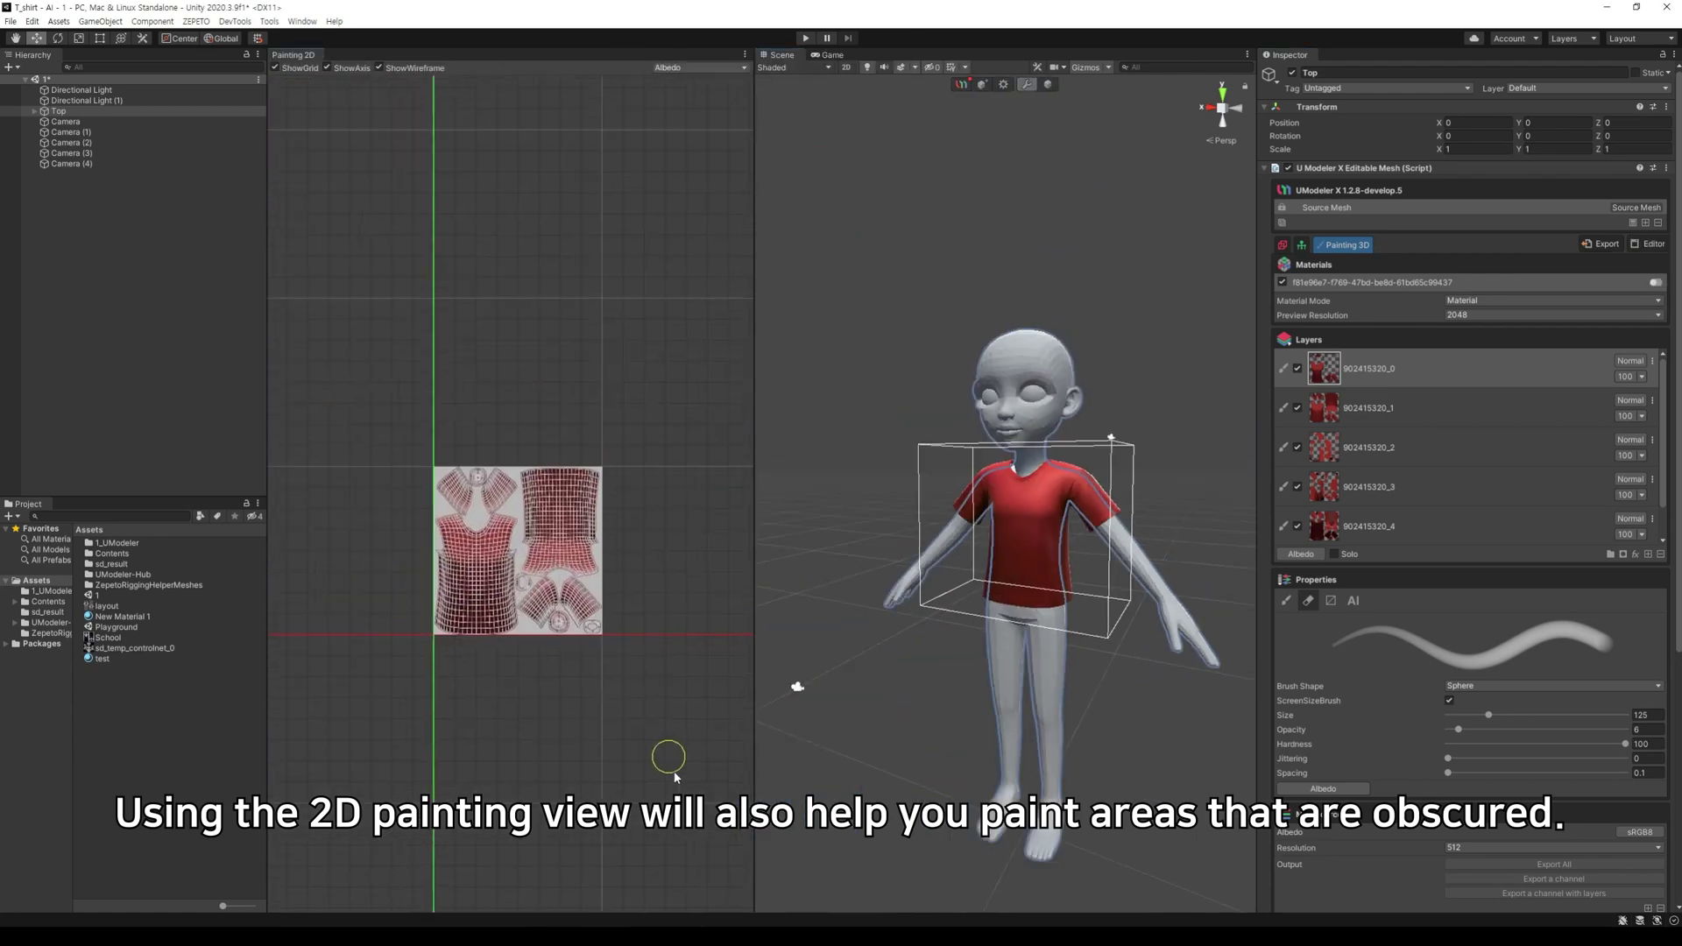
Step: Add a new paint layer above layer 902415320_0 for touching up the shirt texture
{"action": "scroll", "coordinate": [623, 687], "scroll_direction": "up", "scroll_amount": 9}
{"action": "scroll", "coordinate": [491, 508], "scroll_direction": "down", "scroll_amount": 1}
{"action": "mouse_move", "coordinate": [491, 508]}
{"action": "middle_mouse_down"}
{"action": "mouse_move", "coordinate": [710, 755]}
{"action": "mouse_move", "coordinate": [682, 692]}
{"action": "middle_mouse_up"}
{"action": "scroll", "coordinate": [710, 755], "scroll_direction": "up", "scroll_amount": 1}
{"action": "left_click_drag", "start_coordinate": [1119, 654], "coordinate": [1007, 796], "text": "alt"}
{"action": "middle_click_drag", "start_coordinate": [1007, 796], "coordinate": [1005, 655]}
{"action": "scroll", "coordinate": [1163, 601], "scroll_direction": "up", "scroll_amount": 5}
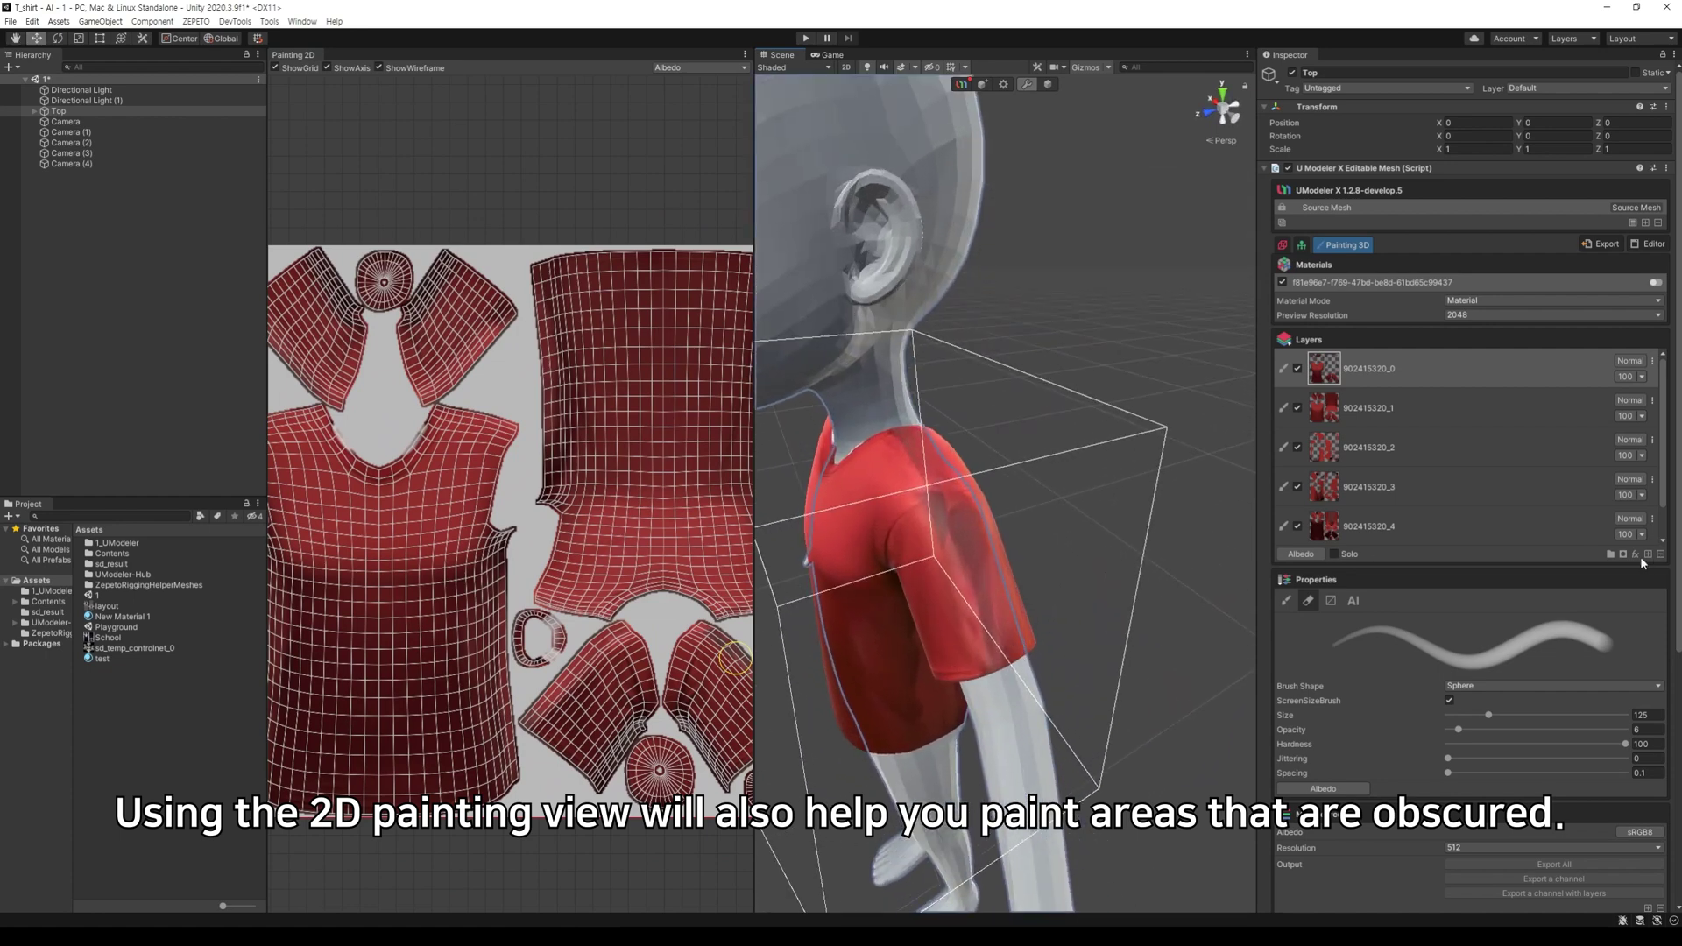
{"action": "left_click", "coordinate": [1646, 554]}
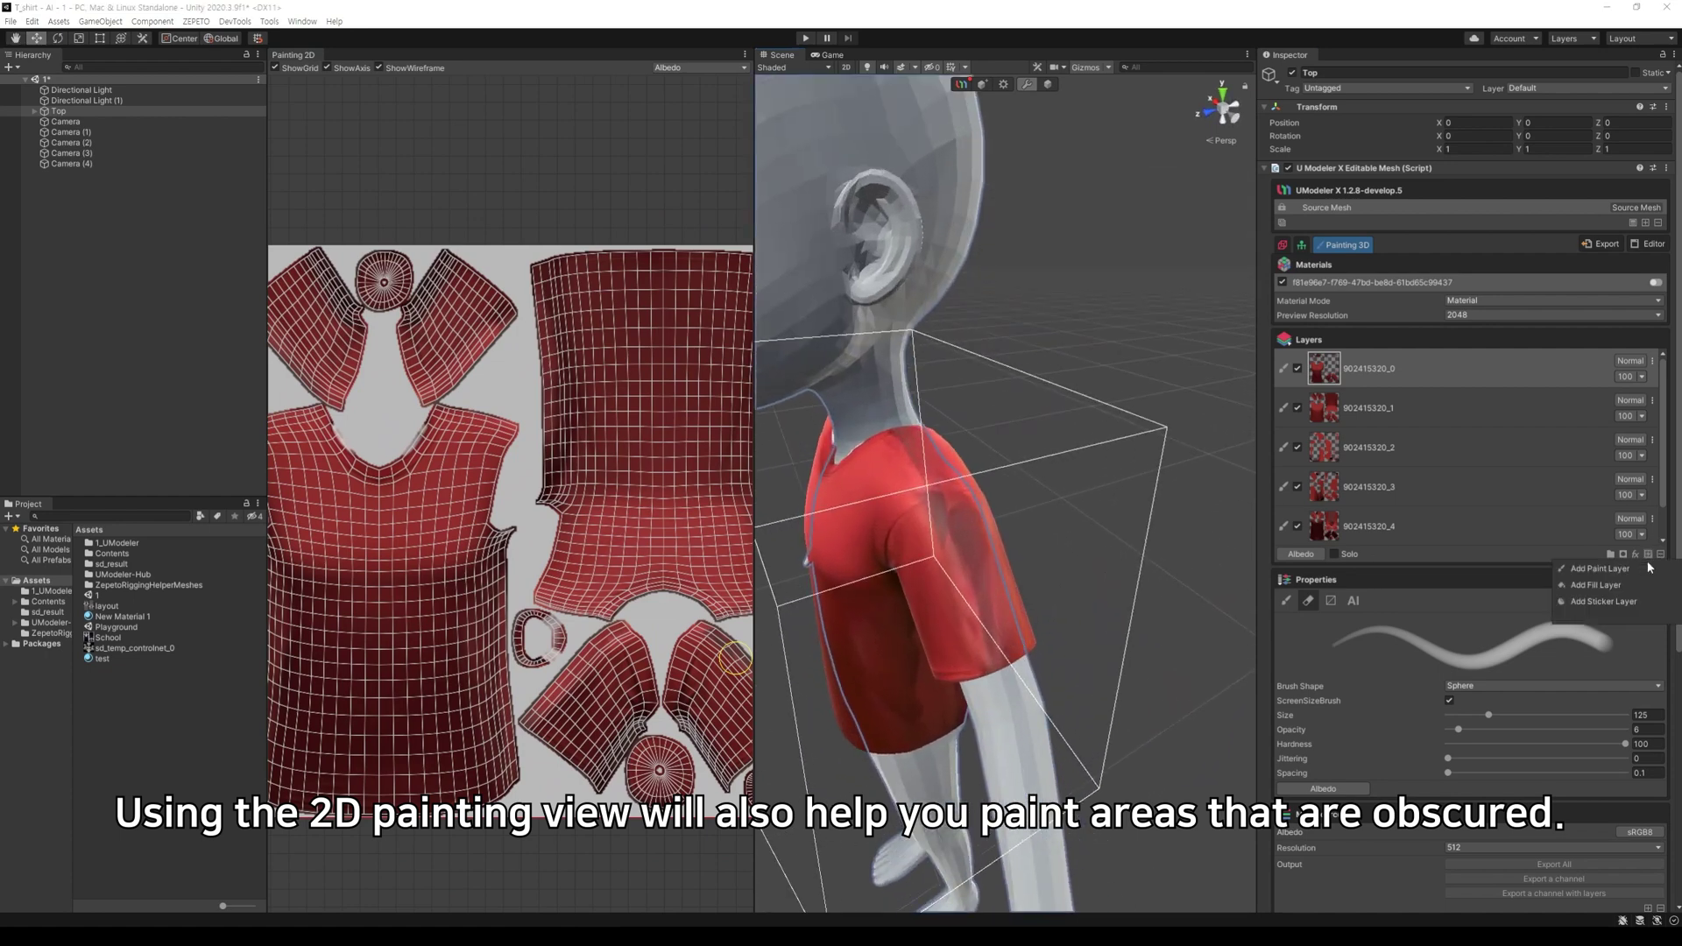
{"action": "left_click", "coordinate": [1598, 568]}
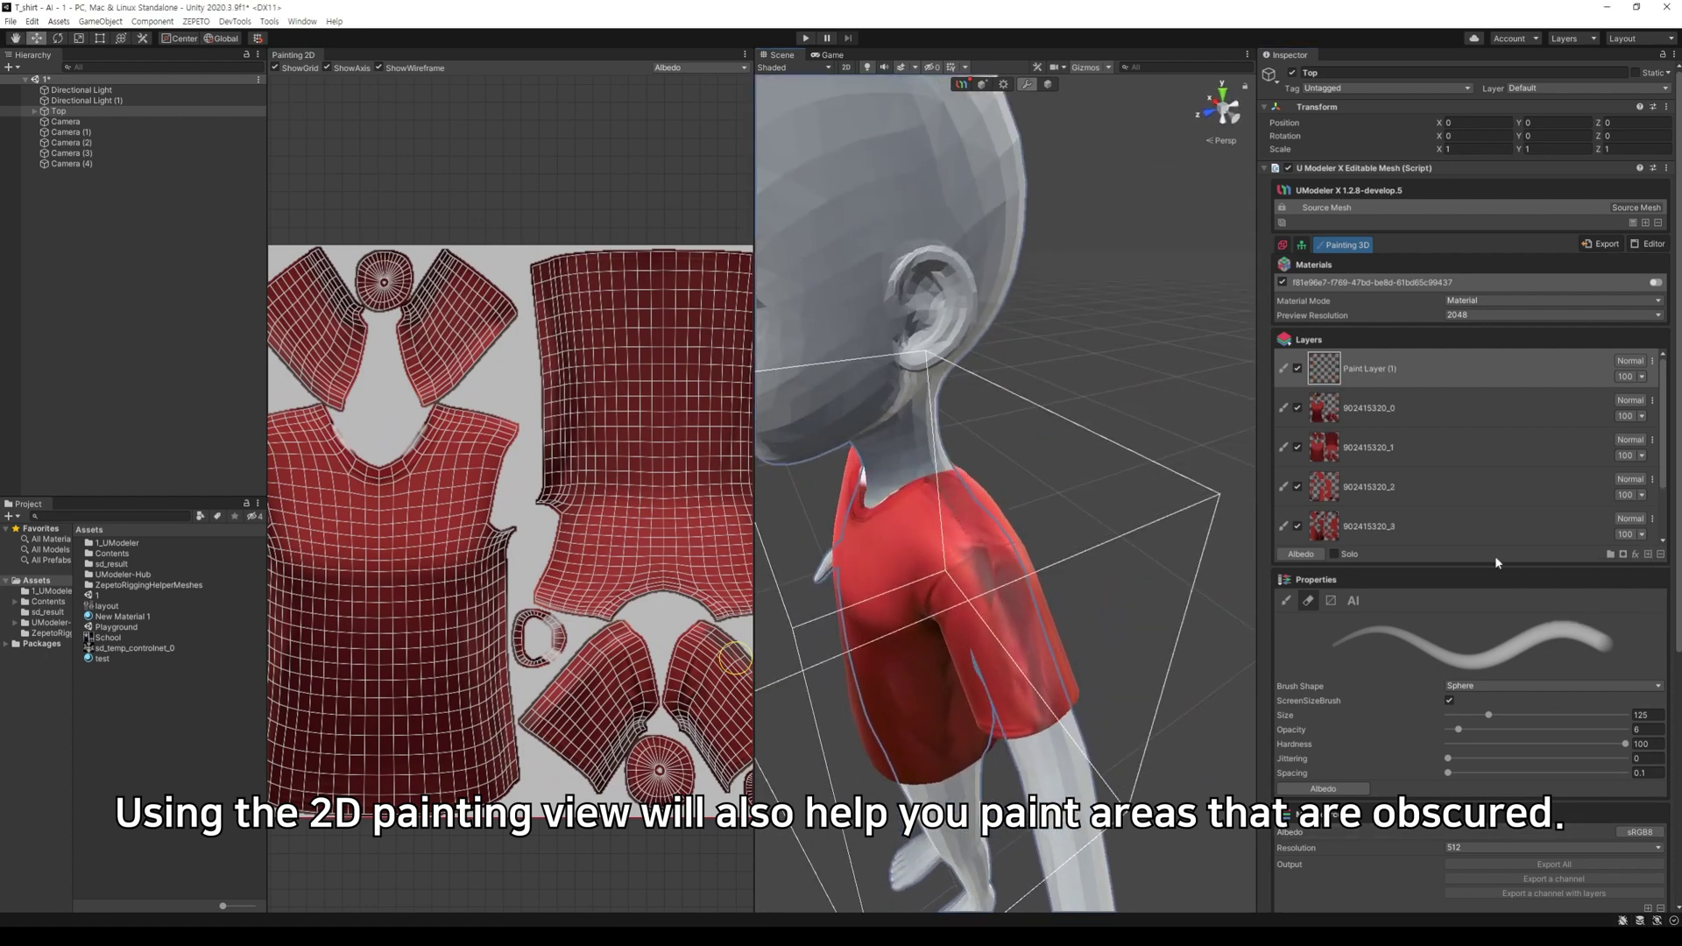
Step: Try the Preview material mode on the shirt and switch the material mode to Albedo
{"action": "left_click", "coordinate": [1518, 303]}
{"action": "left_click", "coordinate": [1501, 337]}
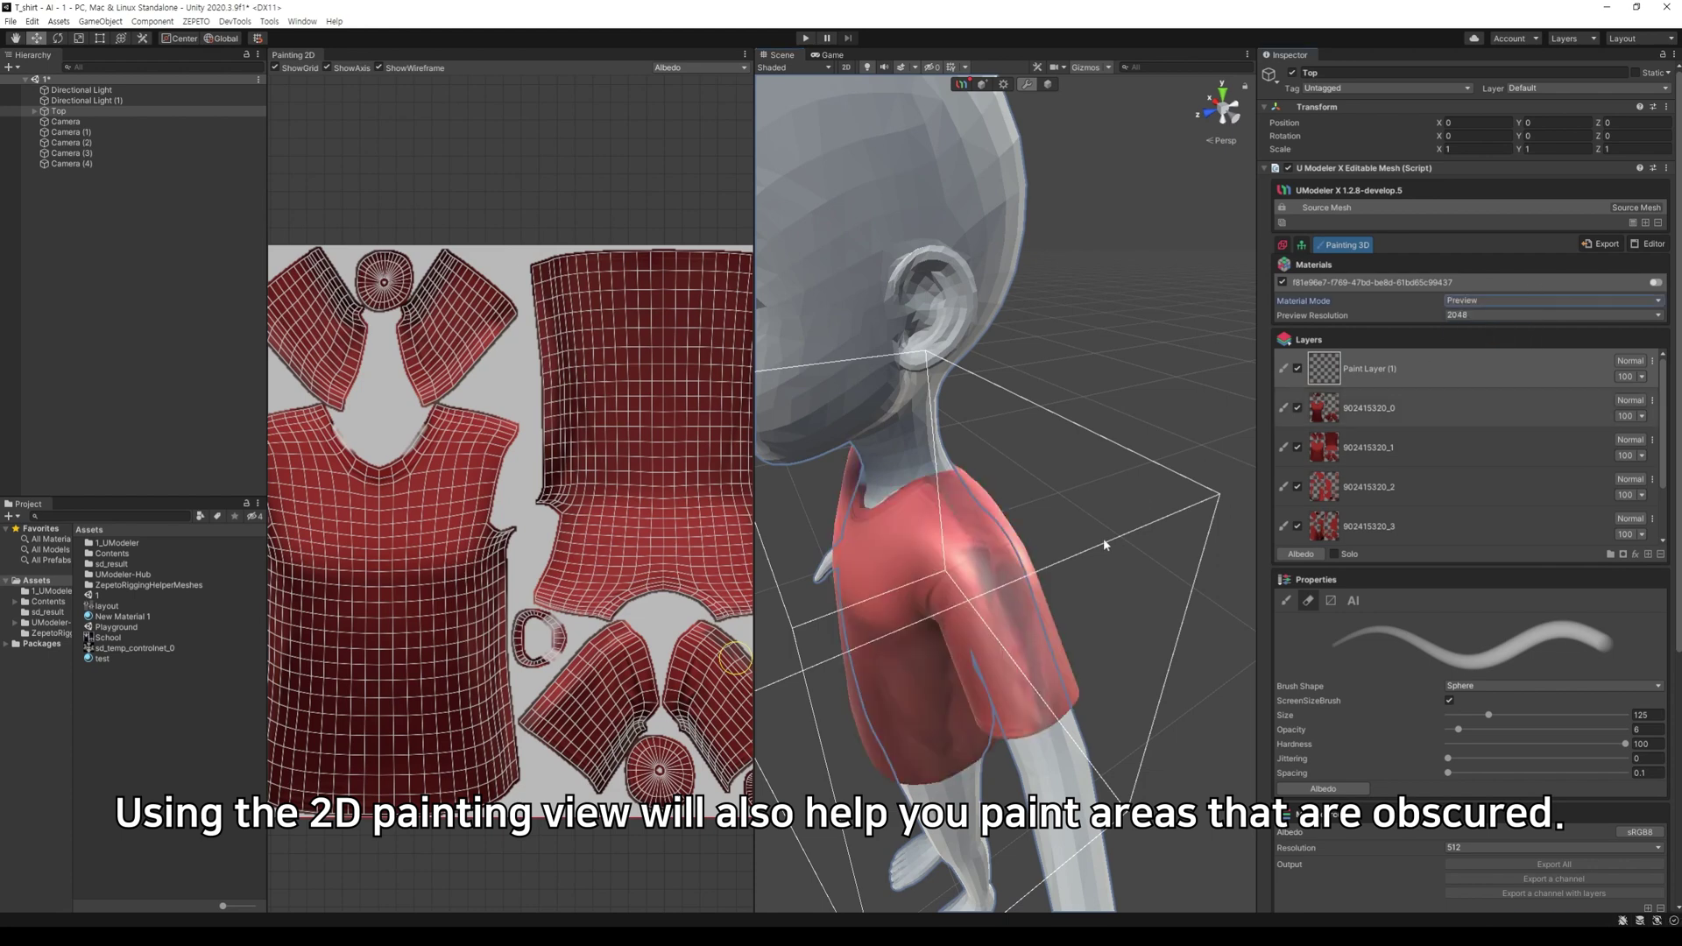
{"action": "left_click_drag", "start_coordinate": [1102, 538], "coordinate": [1123, 530], "text": "alt"}
{"action": "left_click", "coordinate": [1472, 303]}
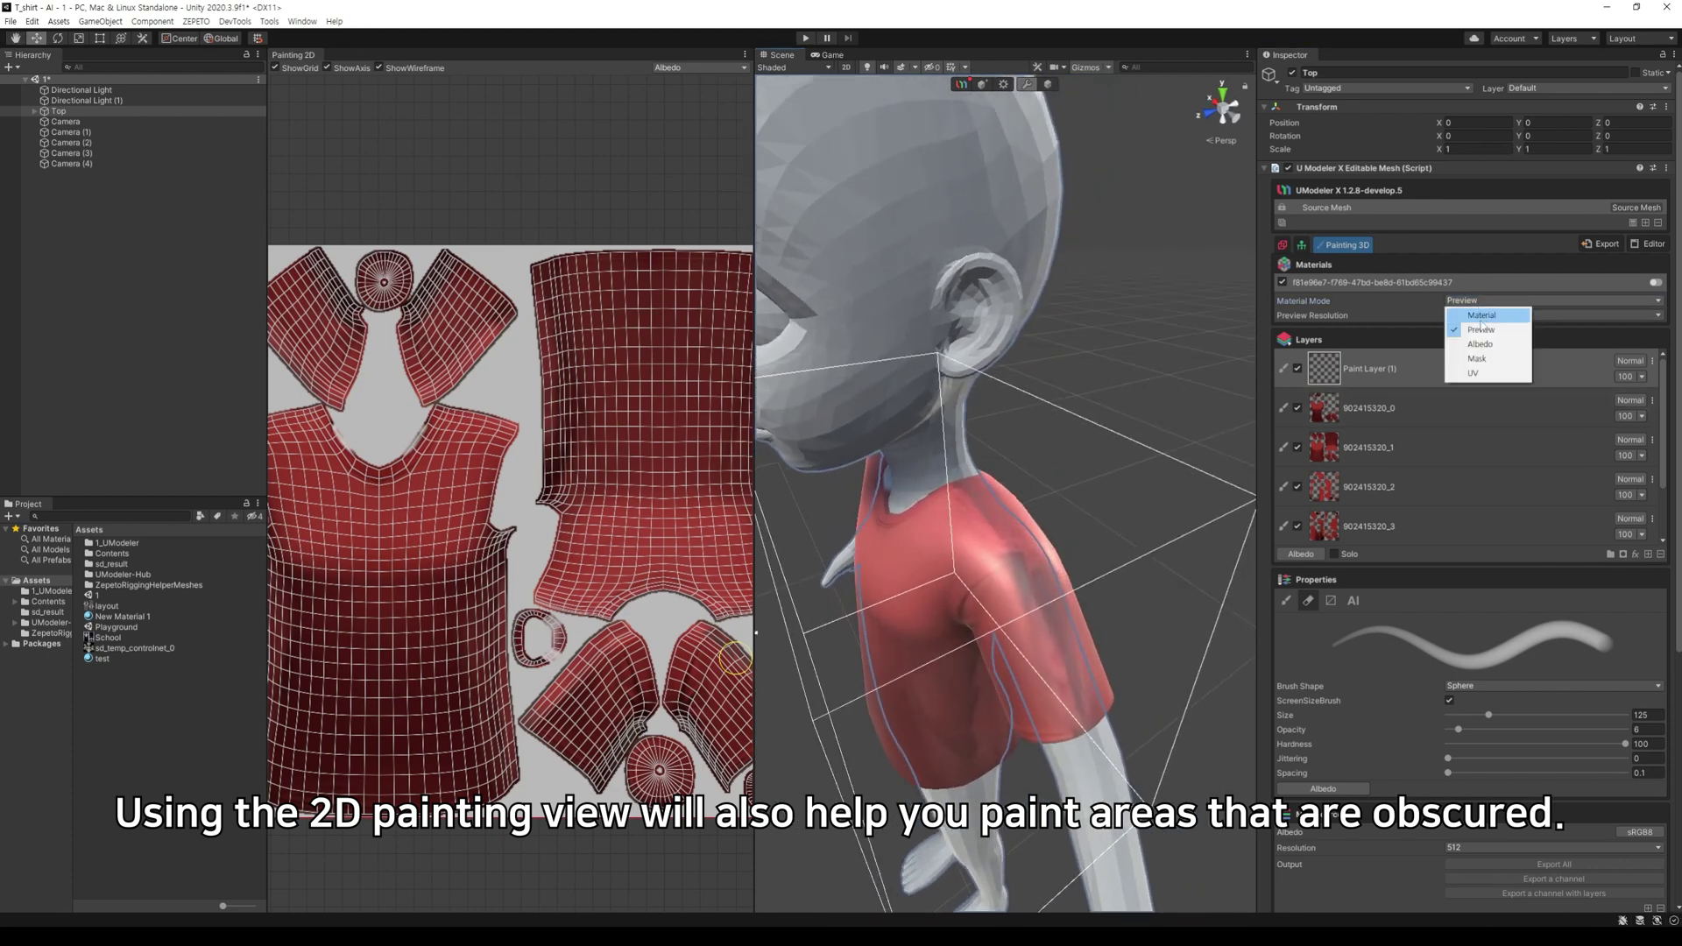
{"action": "left_click", "coordinate": [1480, 347]}
{"action": "left_click_drag", "start_coordinate": [1081, 475], "coordinate": [1082, 488], "text": "alt"}
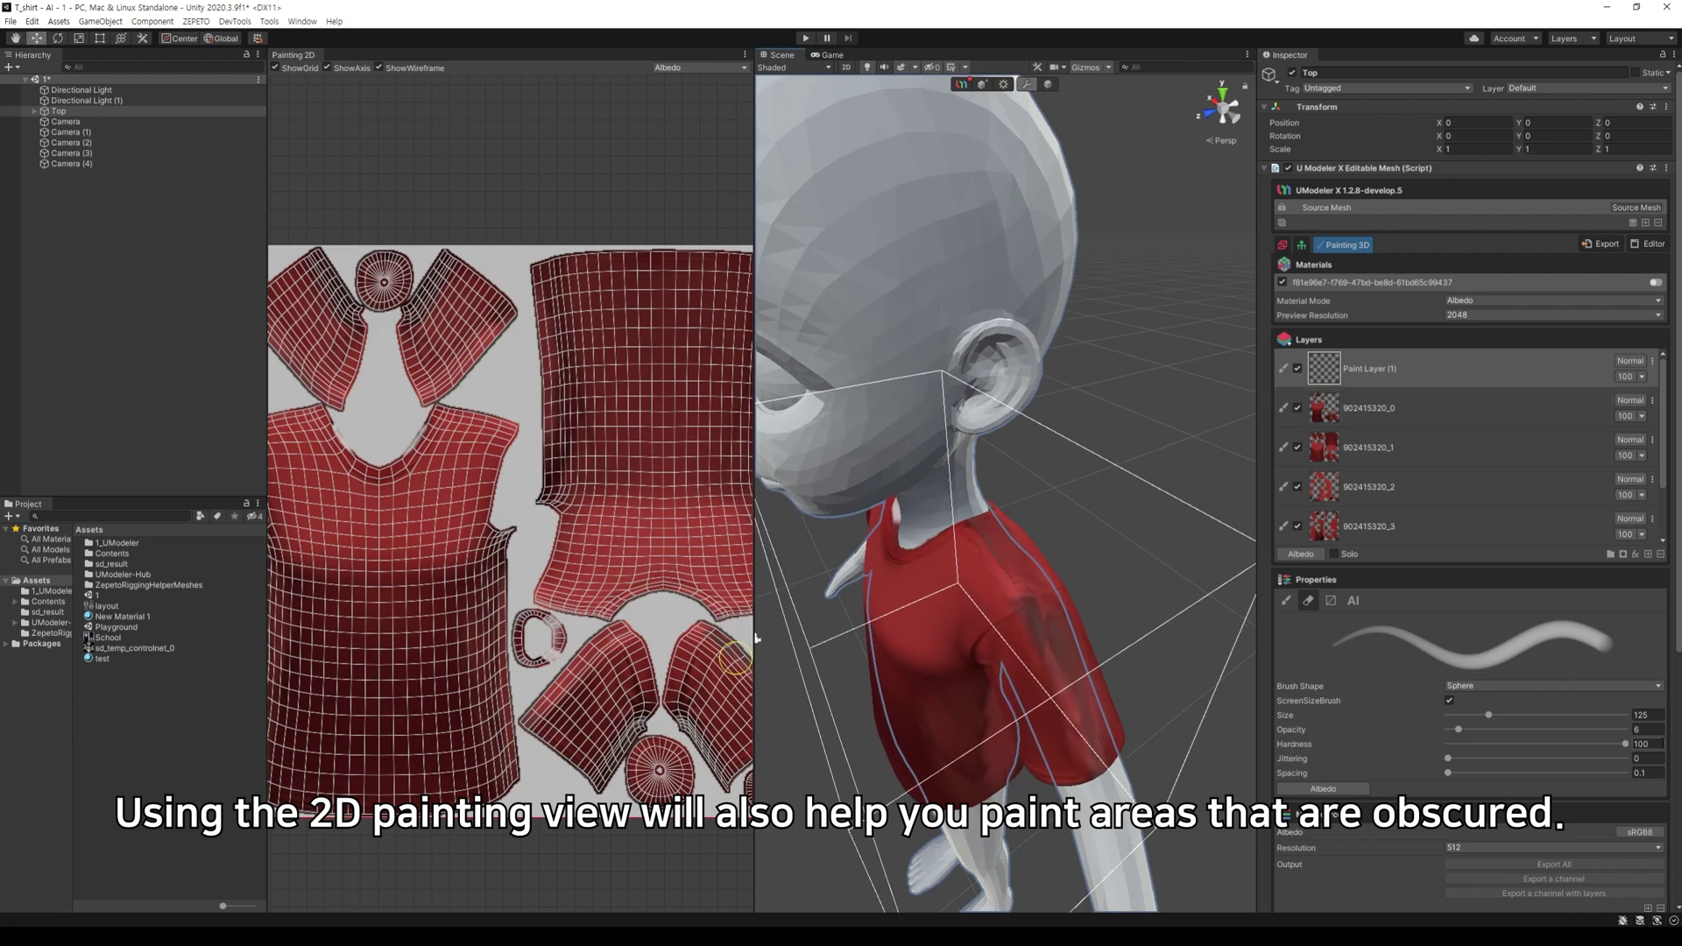
Step: Paint over the shoulder and sleeve streaks on the new paint layer with a red sampled from the shirt, using brush size 139 and opacity 2
{"action": "left_click", "coordinate": [1286, 601]}
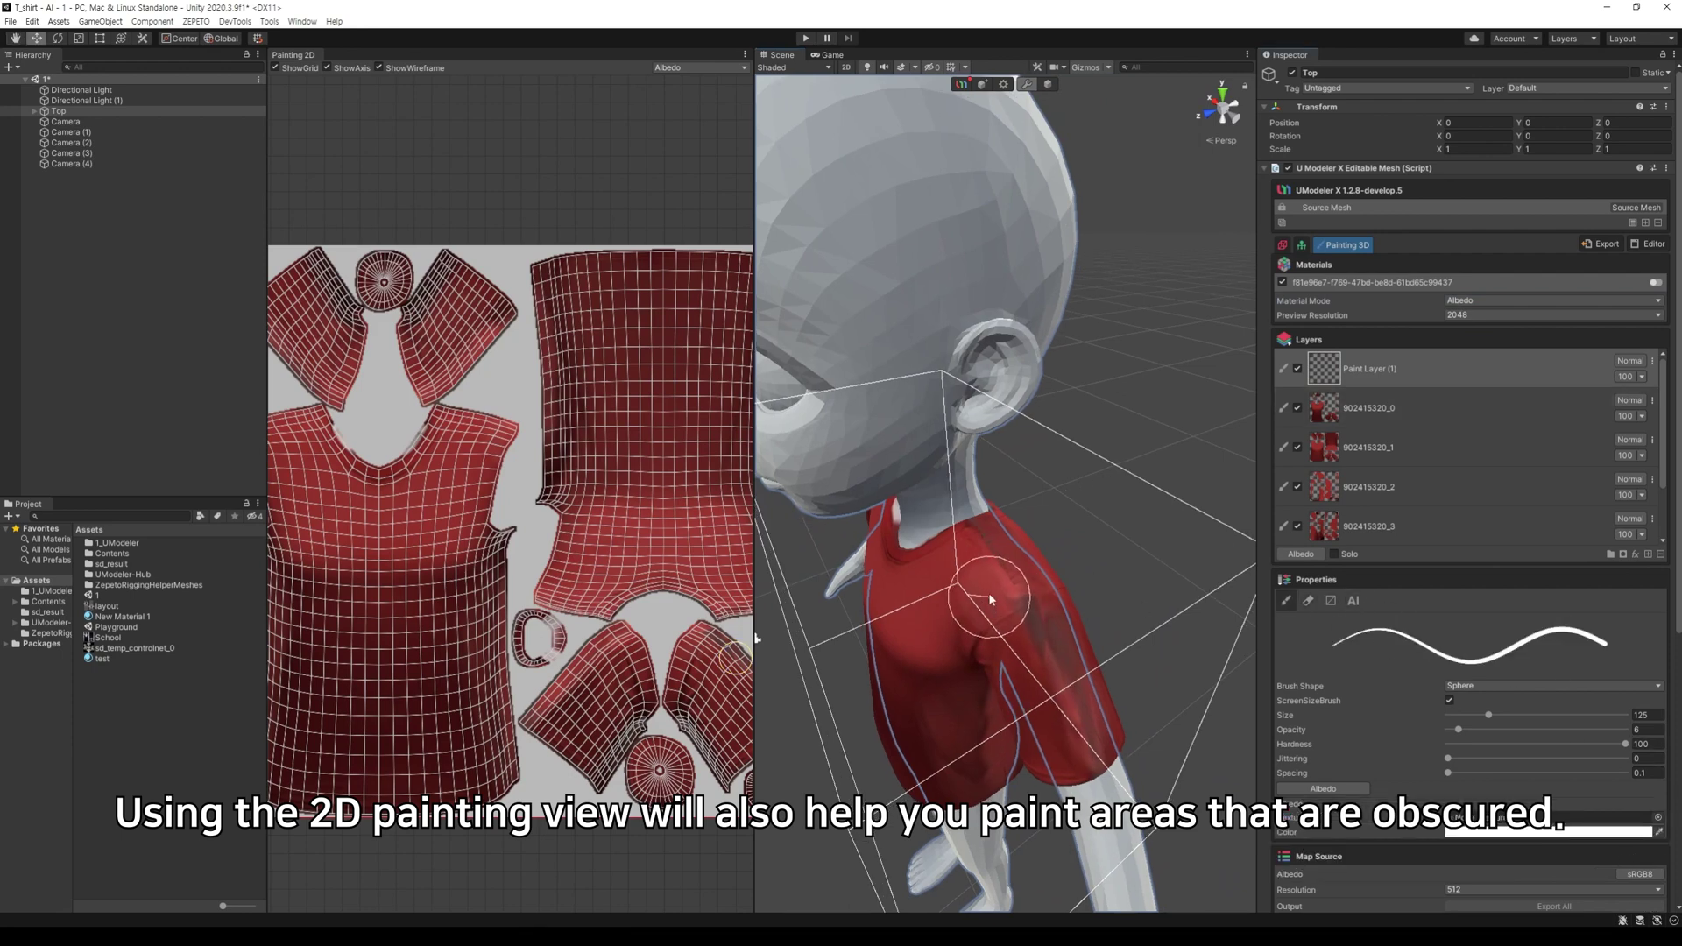
{"action": "key", "text": "bracketleft"}
{"action": "key", "text": "bracketleft"}
{"action": "key", "text": "bracketleft"}
{"action": "key", "text": "bracketleft"}
{"action": "left_click", "coordinate": [1656, 833]}
{"action": "left_click", "coordinate": [1016, 600]}
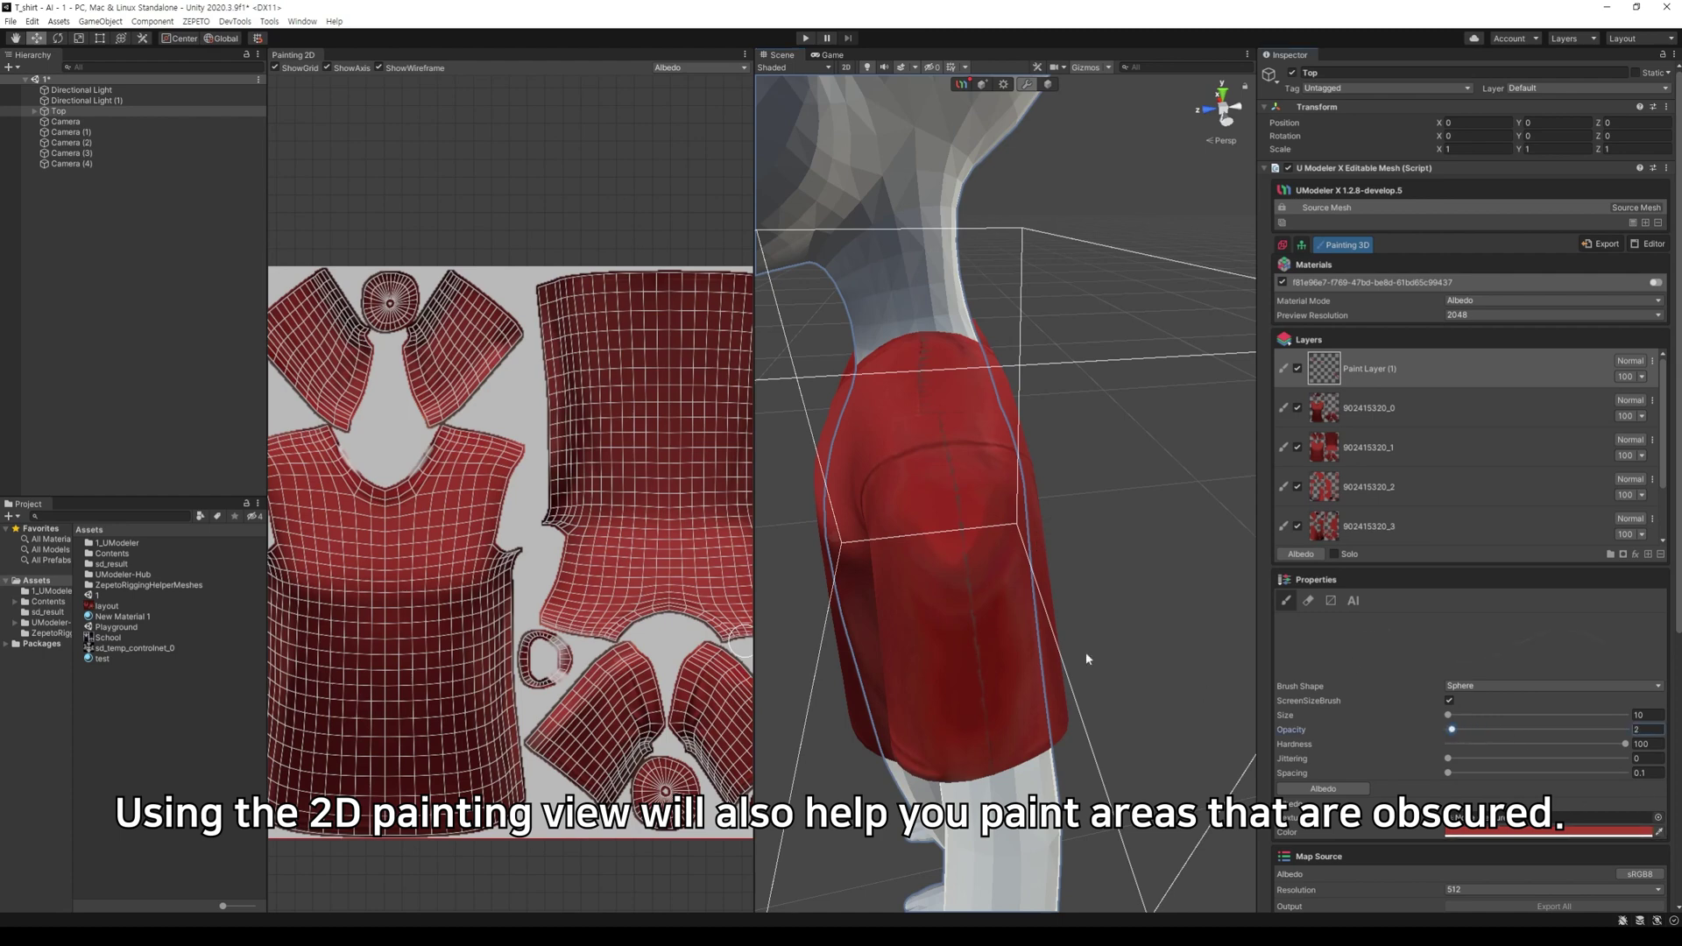
{"action": "right_click_drag", "start_coordinate": [990, 576], "coordinate": [990, 522], "text": "ctrl"}
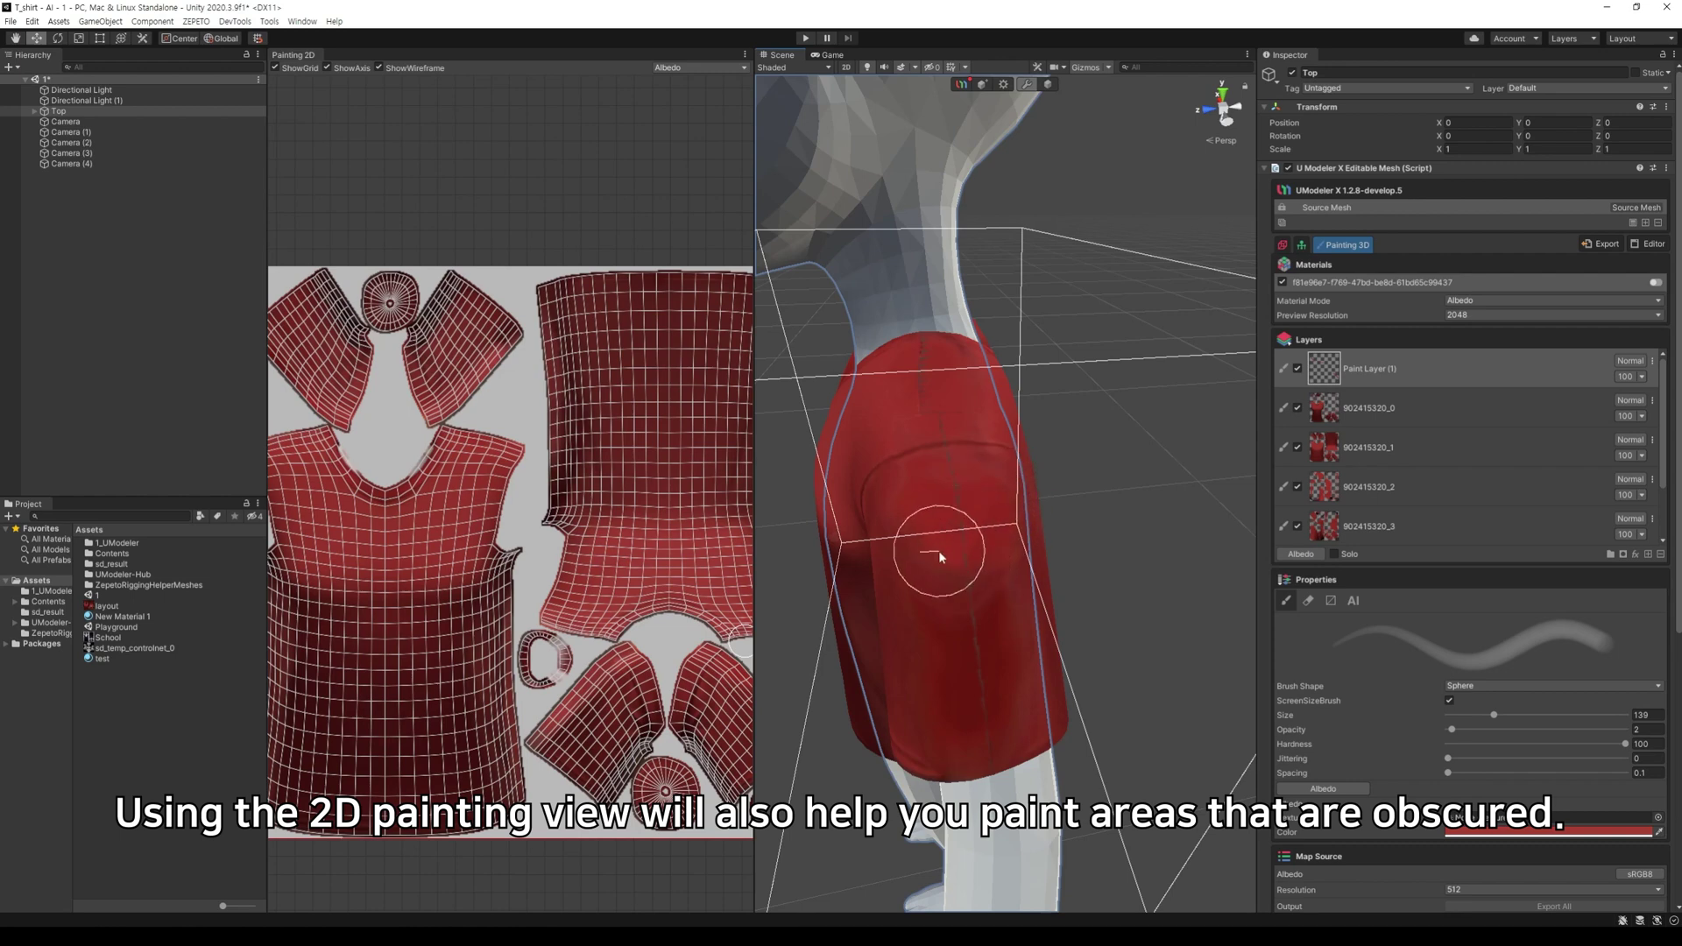
{"action": "left_click_drag", "start_coordinate": [957, 593], "coordinate": [981, 616], "text": "alt"}
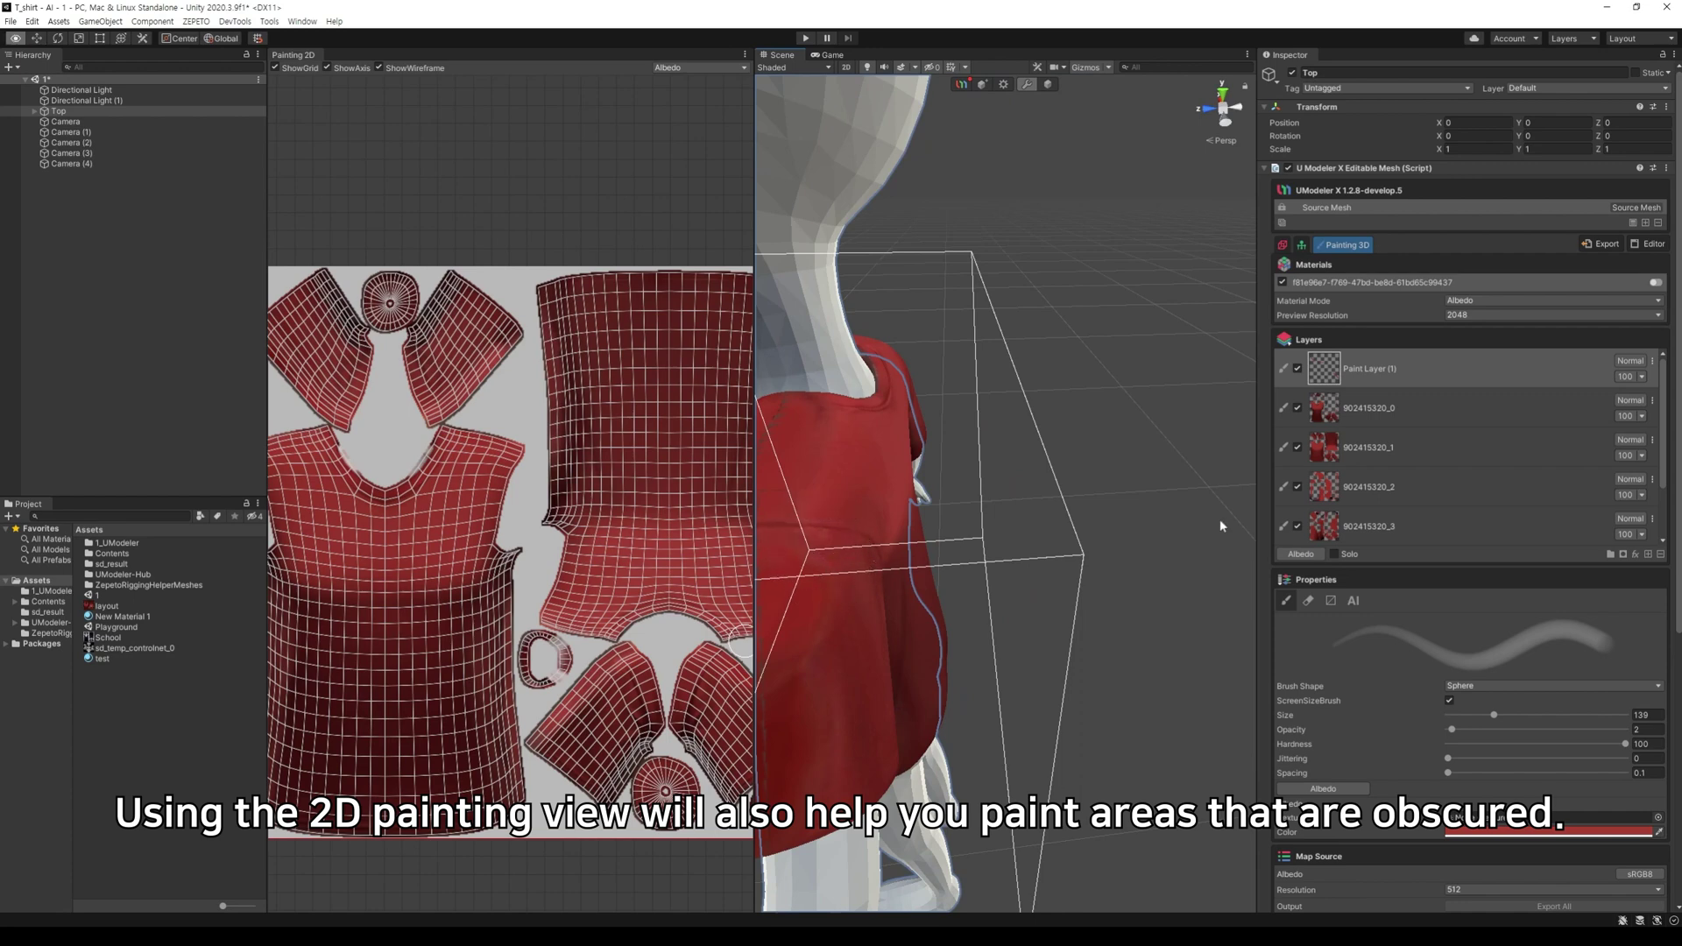
Step: Erase the blotchy underarm area on layers 902415320_0, 902415320_1 and 902415320_2, reducing the eraser size to 89
{"action": "left_click_drag", "start_coordinate": [810, 556], "coordinate": [1238, 528], "text": "alt"}
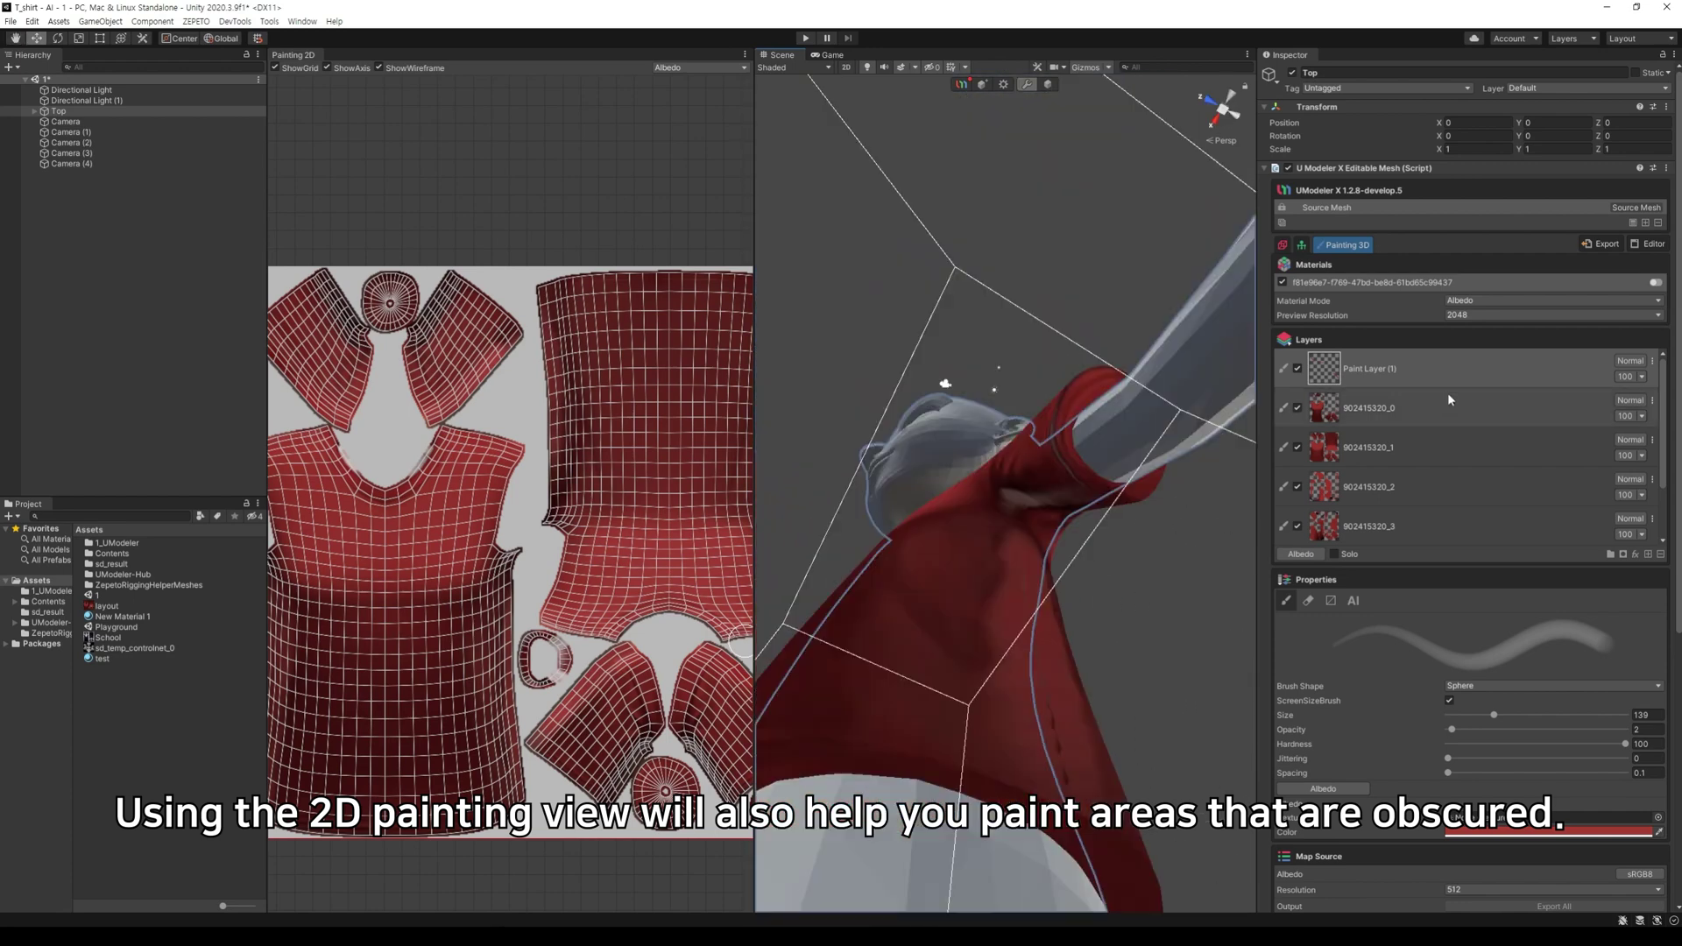
{"action": "left_click", "coordinate": [1442, 397]}
{"action": "left_click", "coordinate": [1308, 601]}
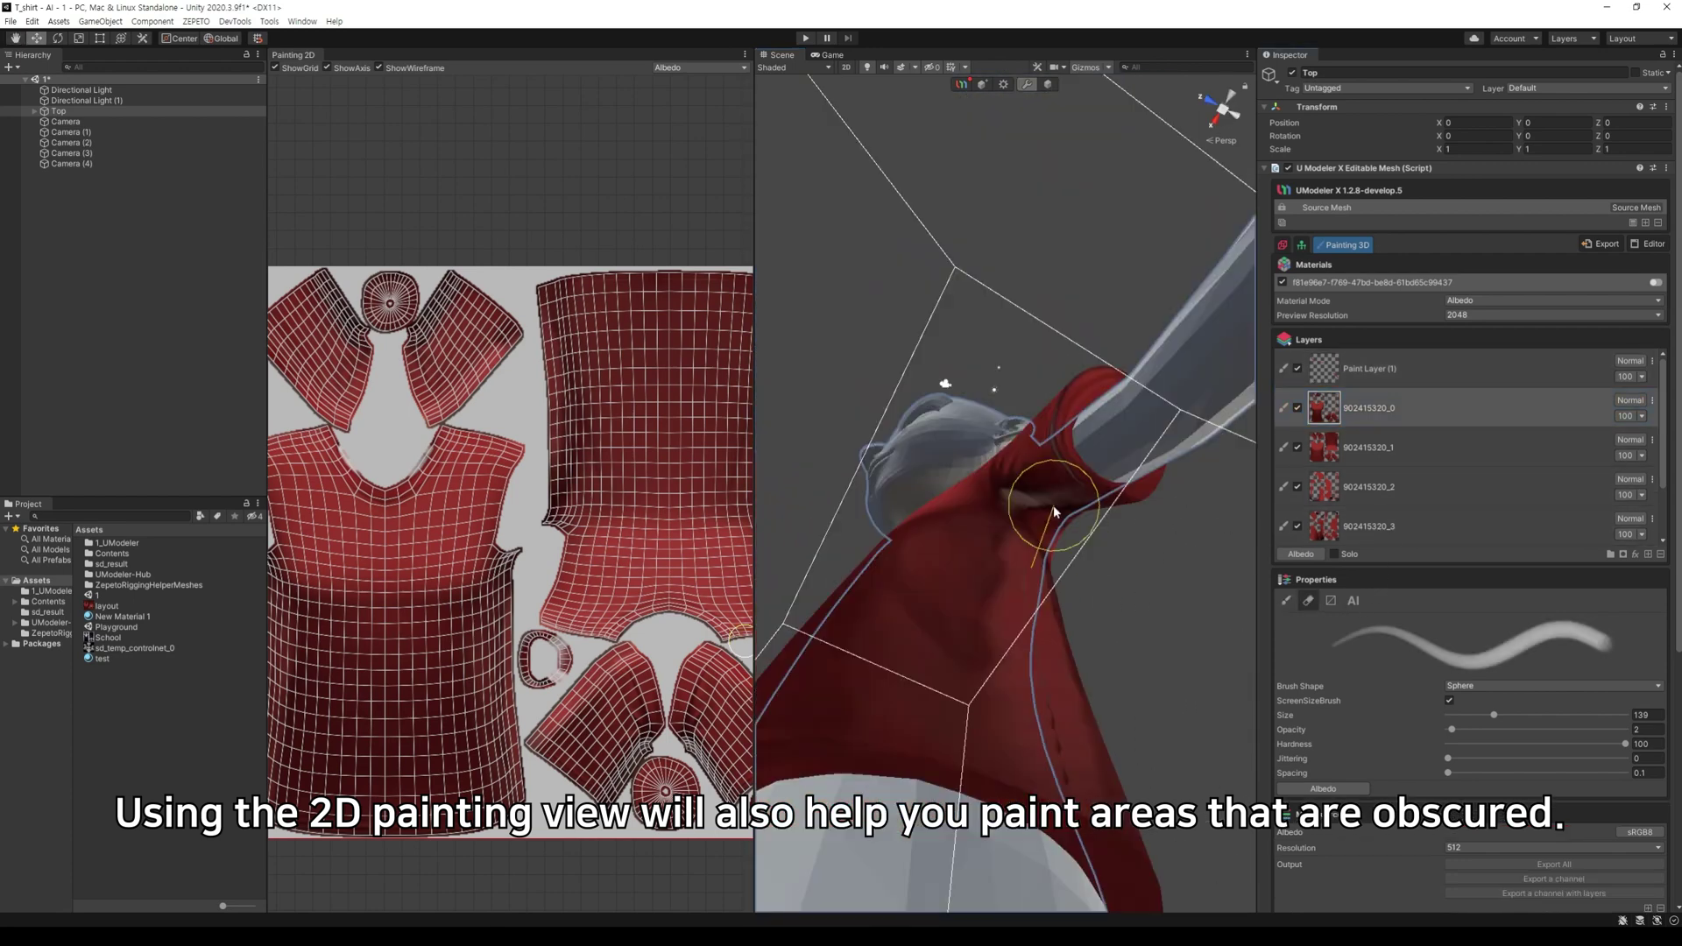
{"action": "left_click_drag", "start_coordinate": [1054, 507], "coordinate": [1036, 503]}
{"action": "key", "text": "bracketleft"}
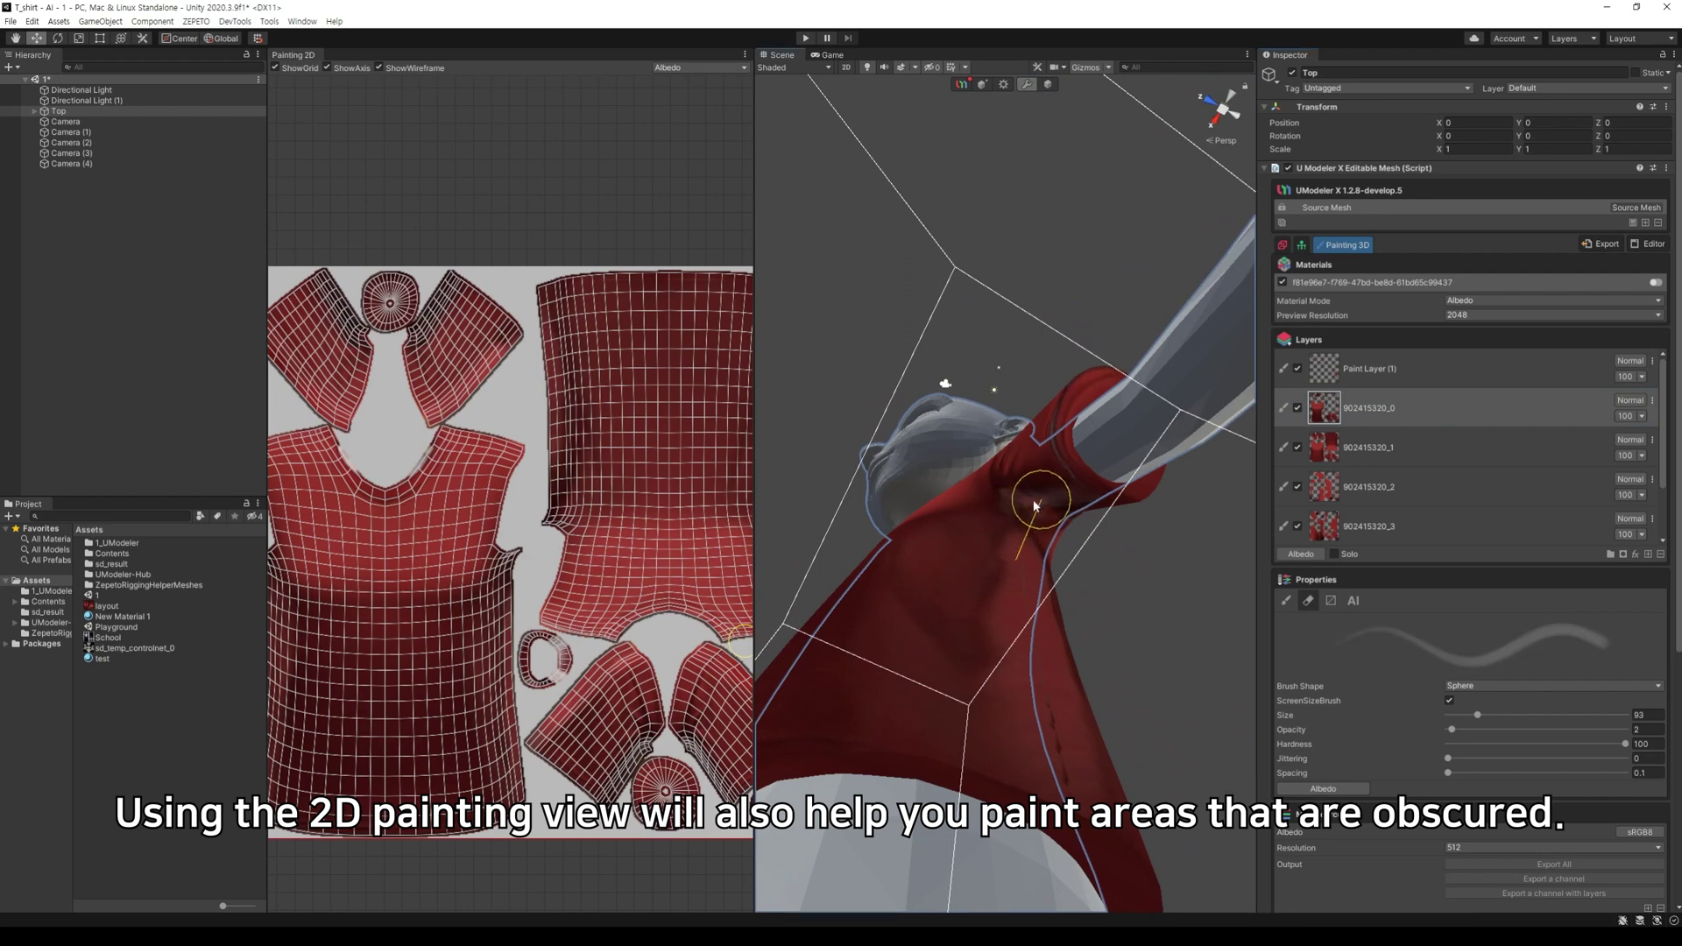
{"action": "left_click", "coordinate": [1360, 450]}
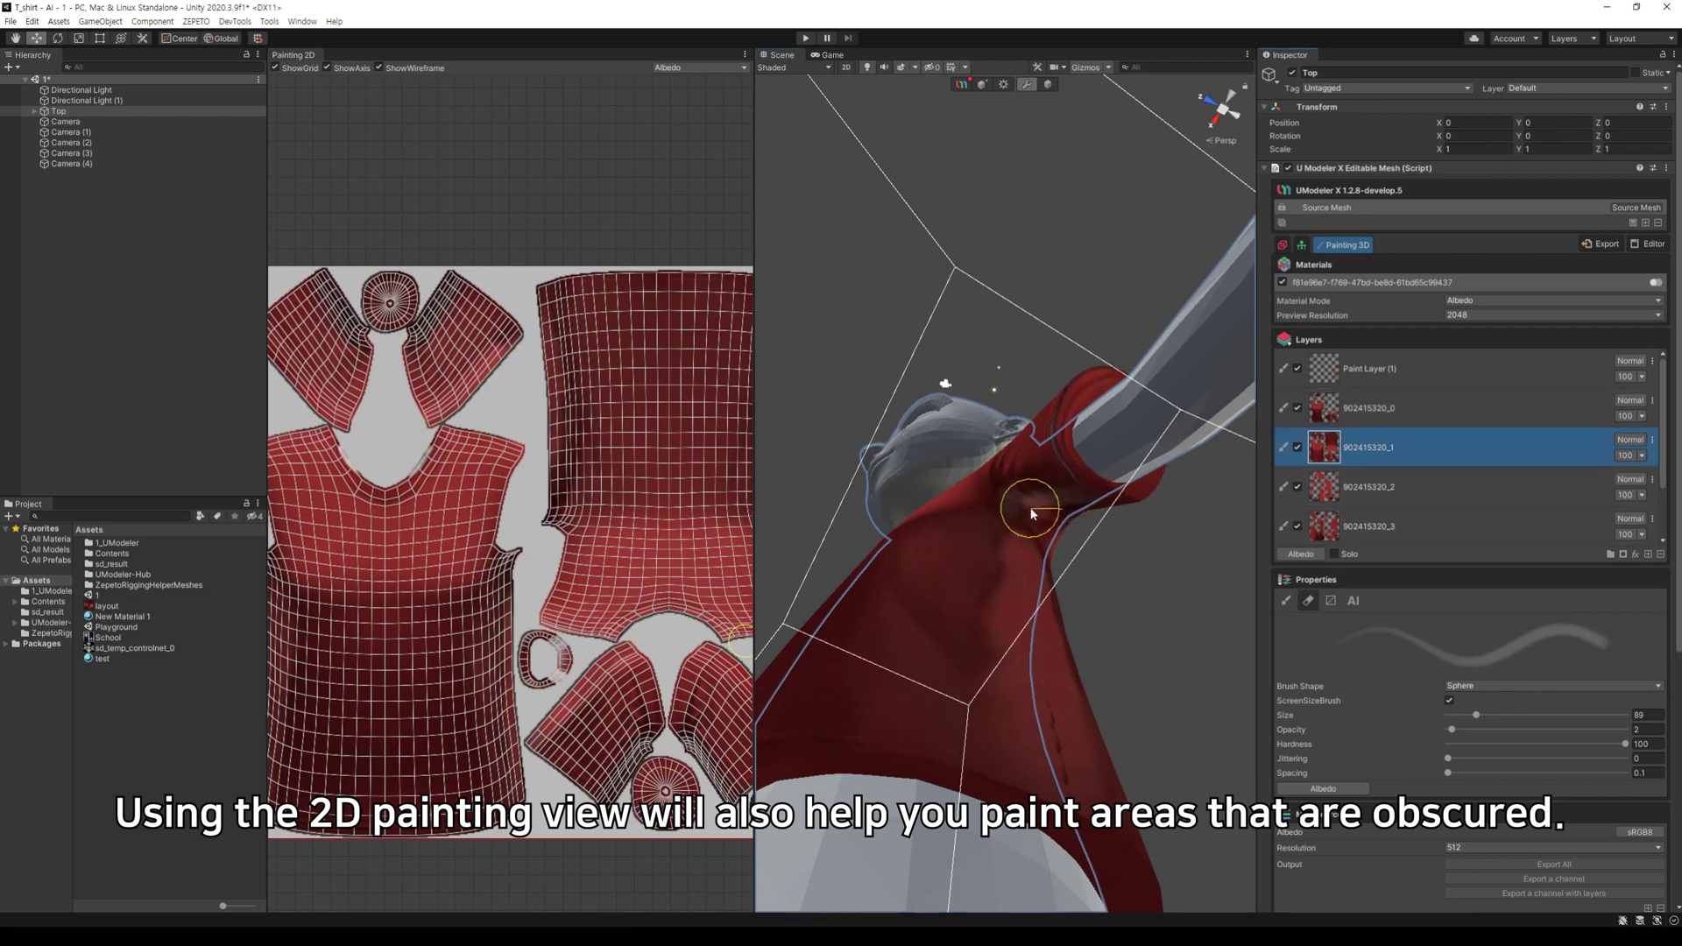
{"action": "left_click", "coordinate": [1357, 488]}
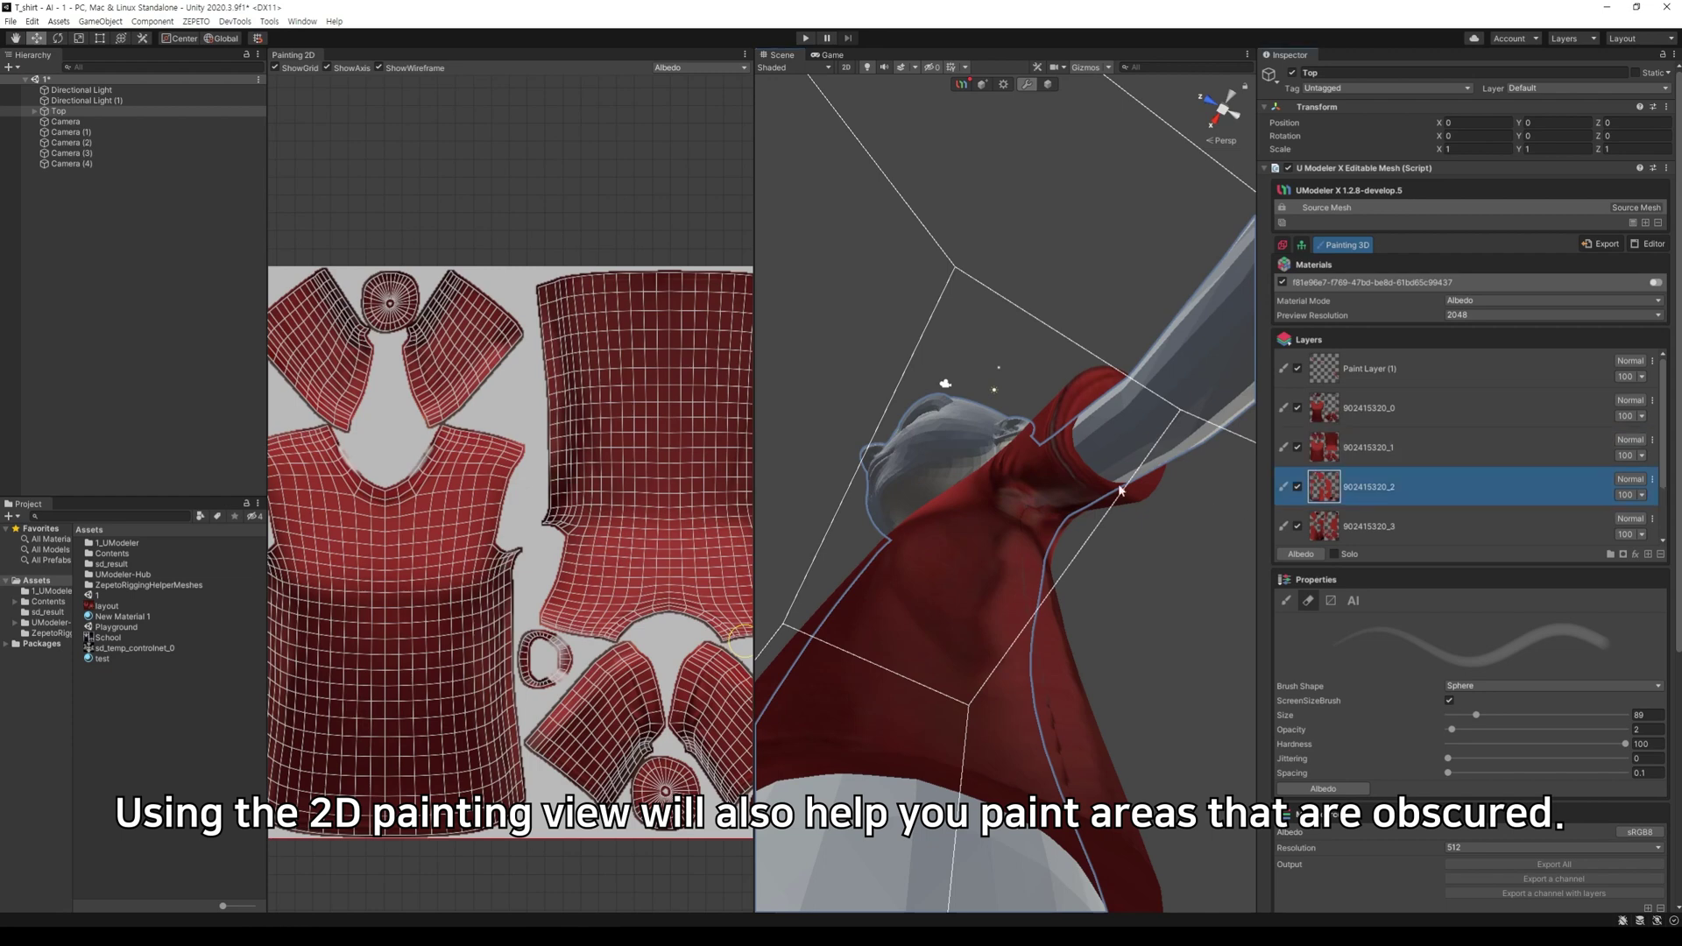
Step: Sample a dark red and paint over the underarm patch on Paint Layer (1) with brush opacity 54 and size 28
{"action": "left_click", "coordinate": [1285, 600]}
{"action": "left_click", "coordinate": [1658, 832]}
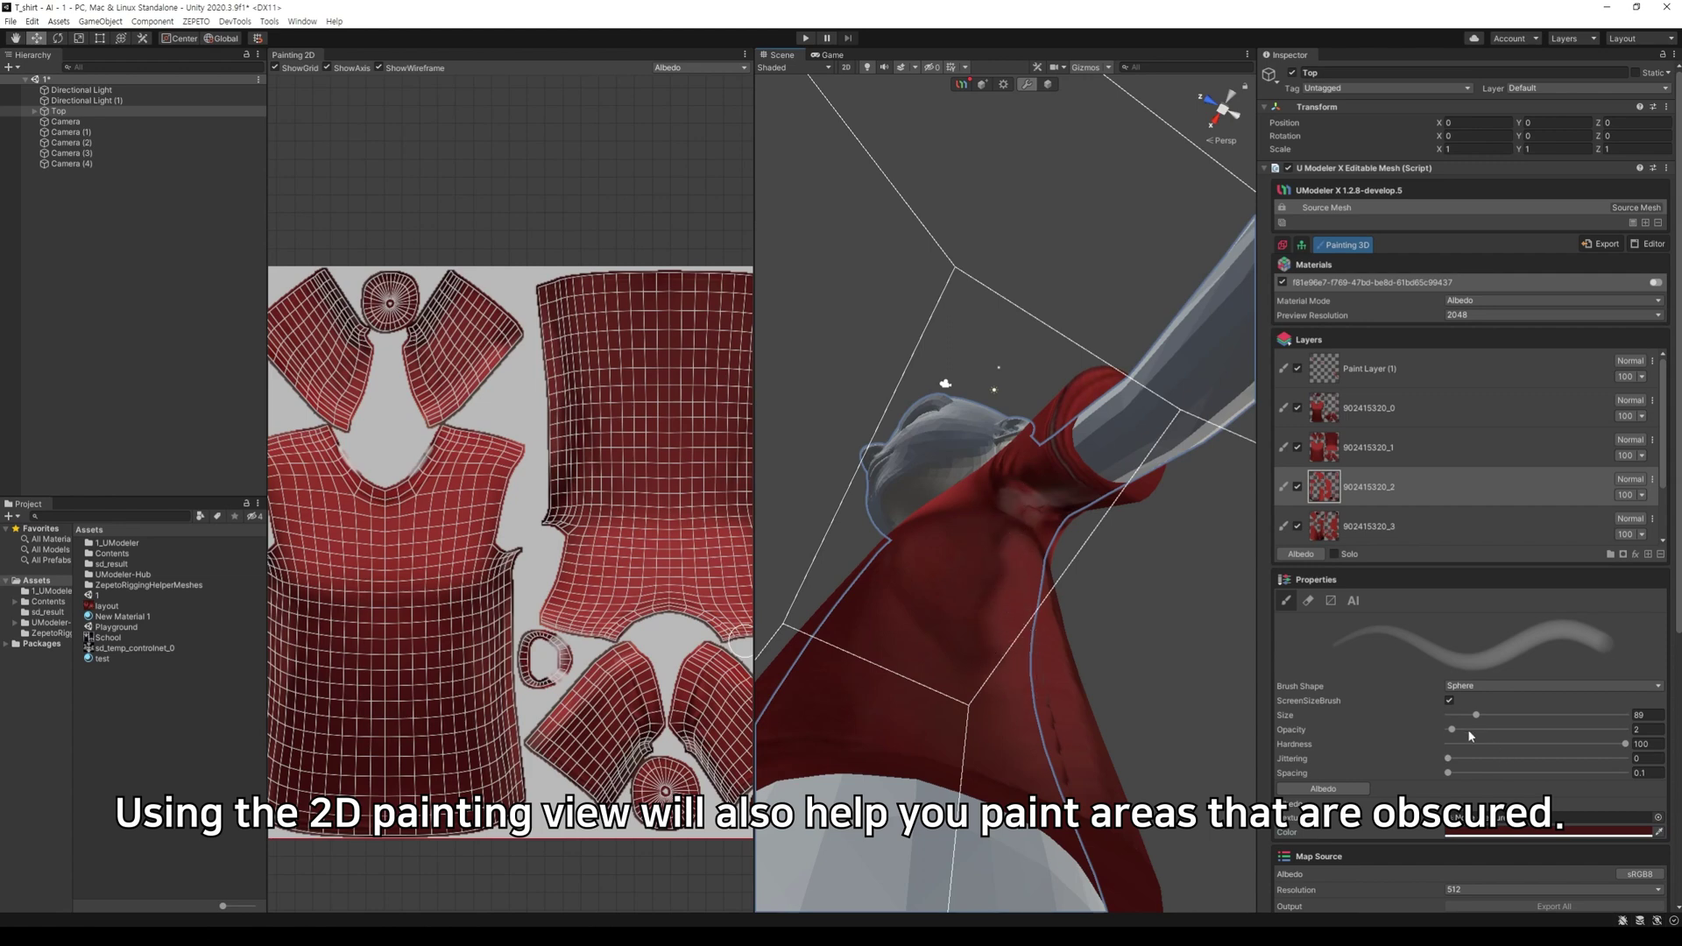
{"action": "left_click_drag", "start_coordinate": [1471, 736], "coordinate": [1546, 734]}
{"action": "left_click", "coordinate": [1367, 370]}
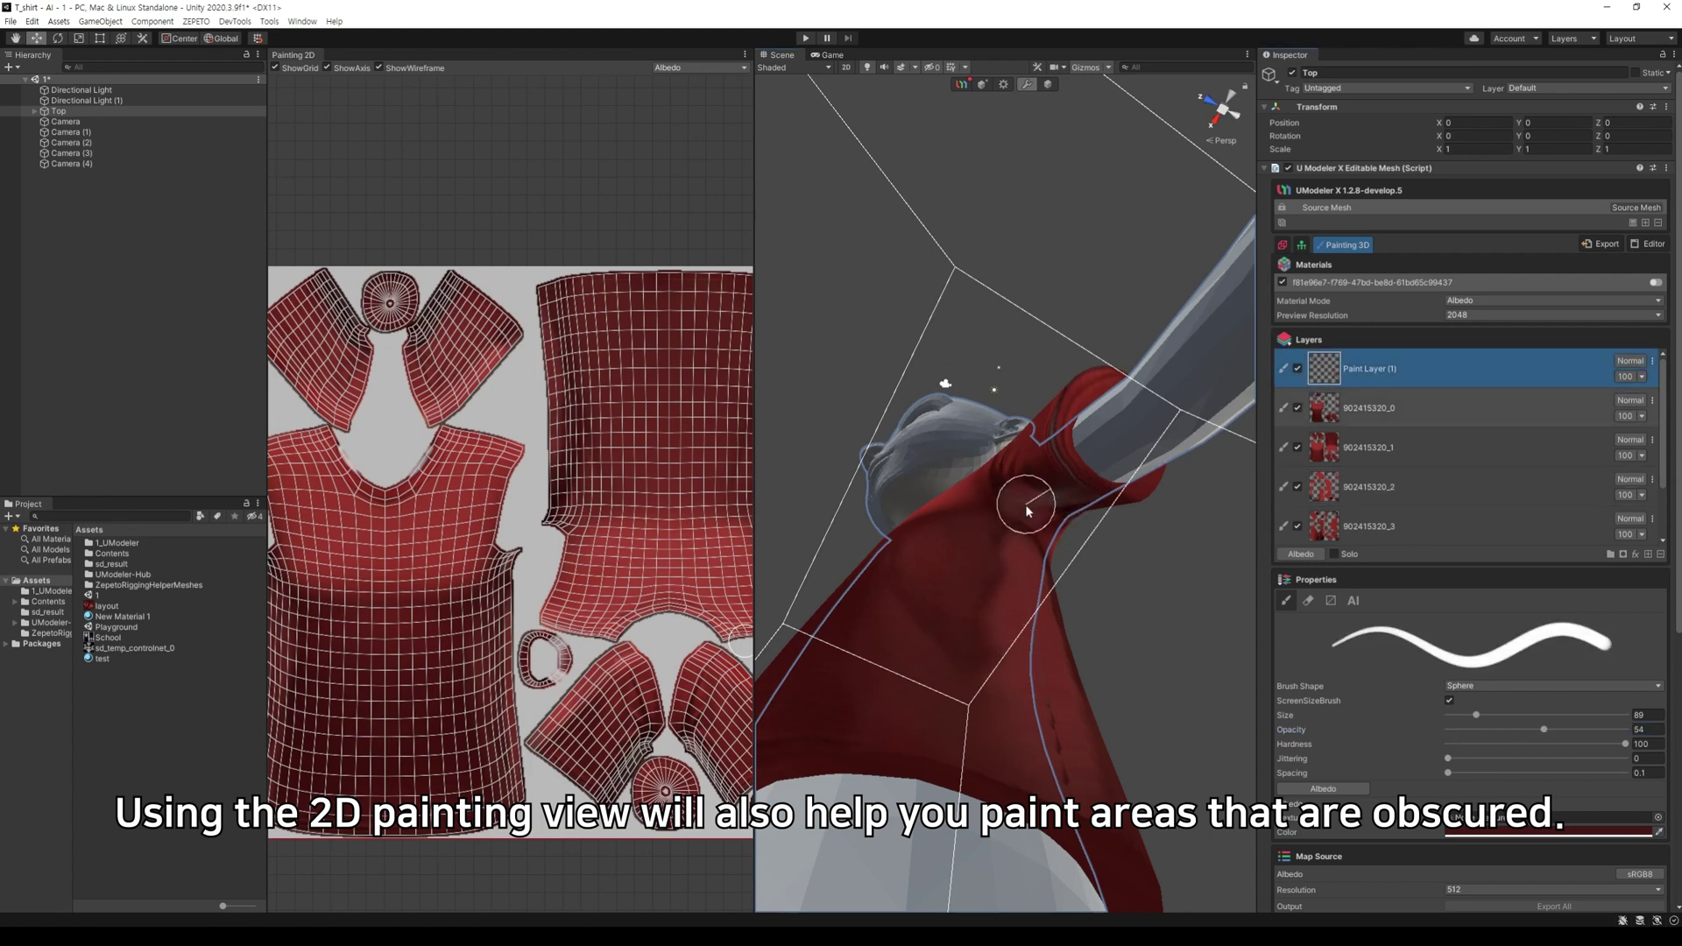
{"action": "key", "text": "bracketleft"}
{"action": "key", "text": "bracketleft"}
{"action": "key", "text": "bracketleft"}
{"action": "key", "text": "bracketleft"}
{"action": "key", "text": "bracketleft"}
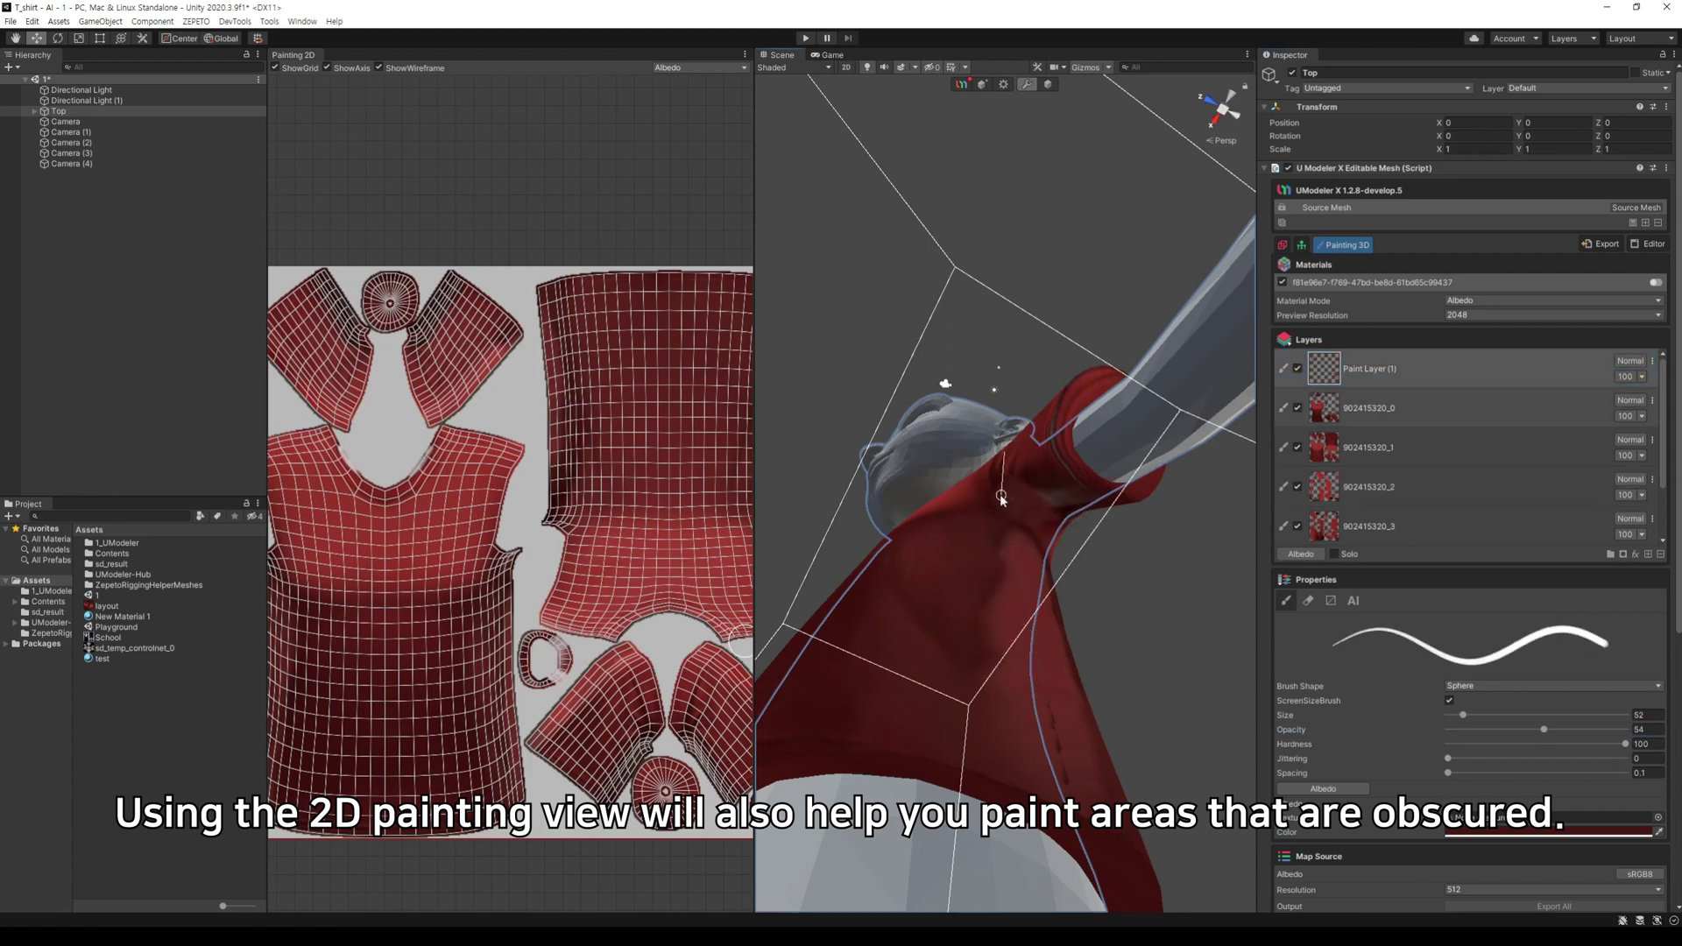
{"action": "scroll", "coordinate": [1043, 547], "scroll_direction": "down", "scroll_amount": 3, "text": "ctrl"}
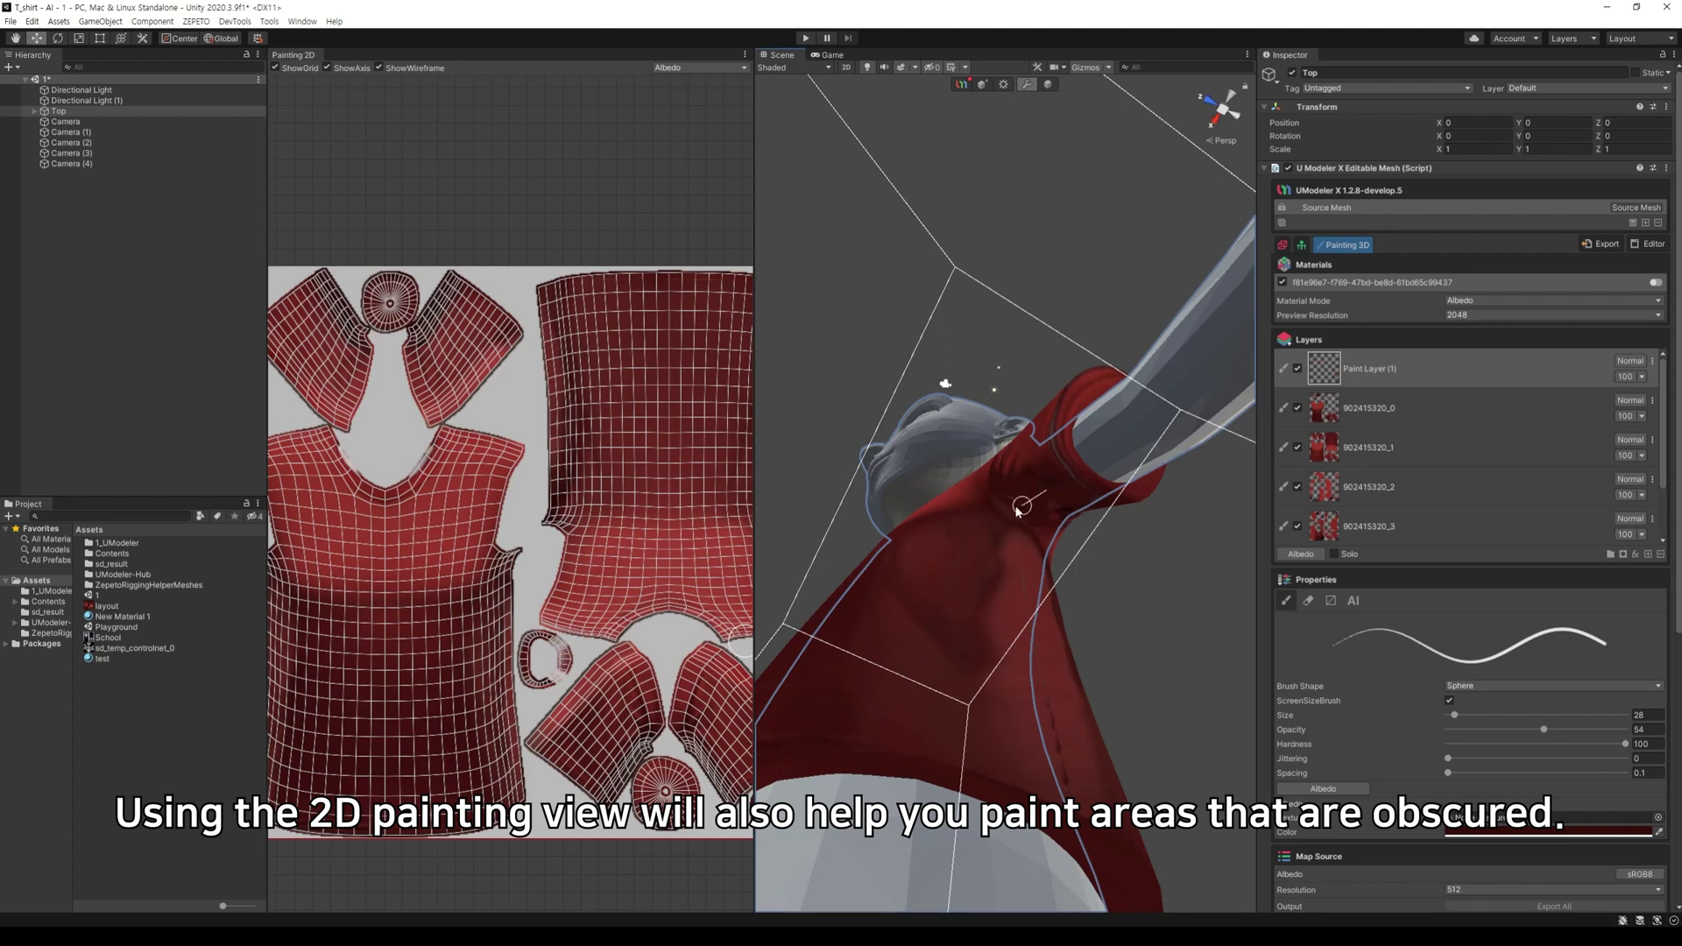
Step: Set the brush size to 33 and paint dark red along the shirt's side below the underarm
{"action": "mouse_move", "coordinate": [1042, 510]}
{"action": "left_mouse_down", "text": "alt"}
{"action": "mouse_move", "coordinate": [995, 376]}
{"action": "mouse_move", "coordinate": [1089, 432]}
{"action": "mouse_move", "coordinate": [1078, 503]}
{"action": "mouse_move", "coordinate": [1049, 517]}
{"action": "mouse_move", "coordinate": [1055, 491]}
{"action": "left_mouse_up", "text": "alt"}
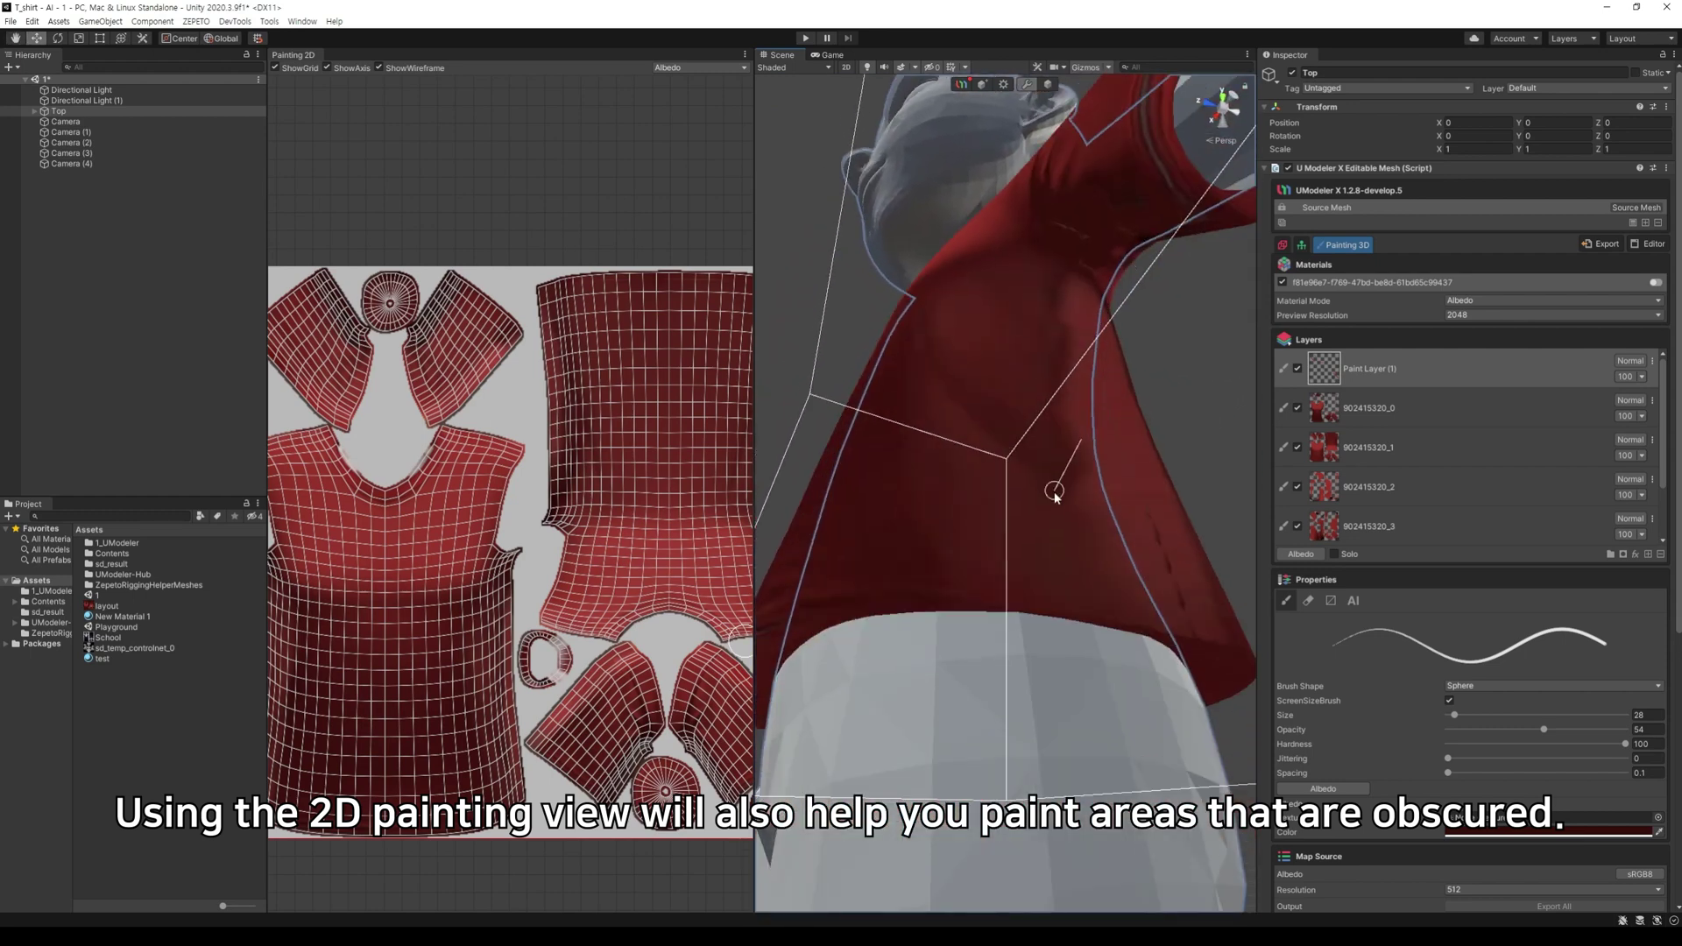
{"action": "key", "text": "bracketleft"}
{"action": "key", "text": "bracketright"}
{"action": "key", "text": "bracketright"}
{"action": "key", "text": "bracketright"}
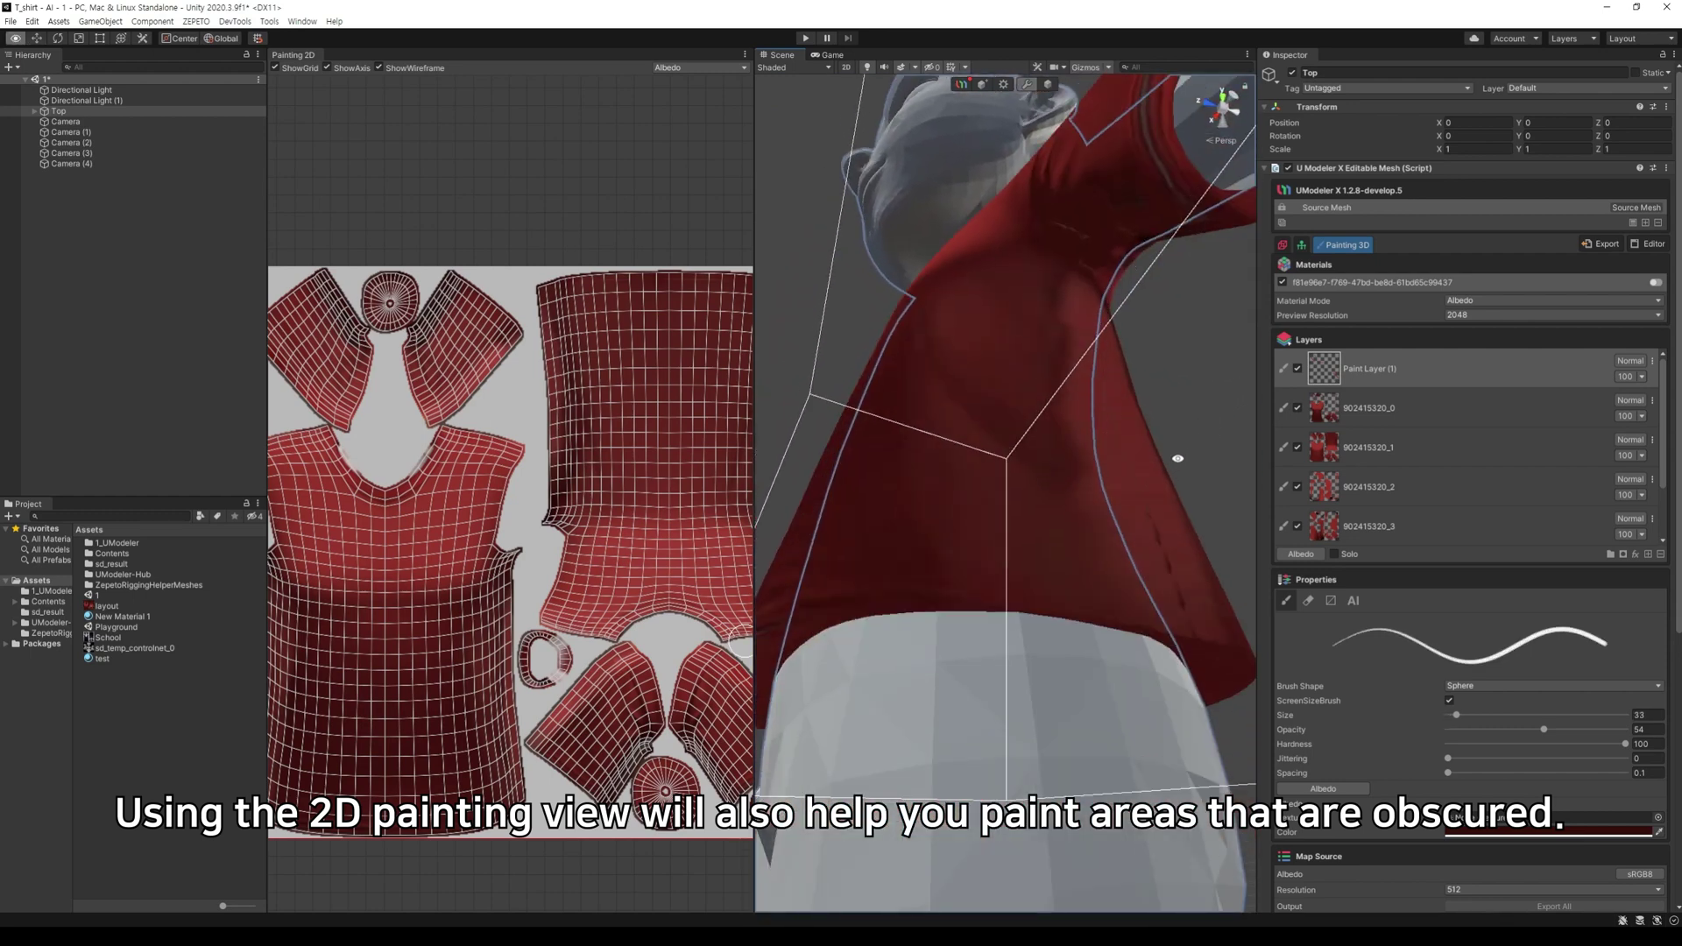
{"action": "left_click_drag", "start_coordinate": [1177, 458], "coordinate": [1165, 465], "text": "alt"}
{"action": "left_click_drag", "start_coordinate": [1130, 548], "coordinate": [1134, 532], "text": "alt"}
{"action": "right_click_drag", "start_coordinate": [1136, 532], "coordinate": [1143, 512], "text": "alt"}
{"action": "left_click_drag", "start_coordinate": [1143, 512], "coordinate": [1039, 538], "text": "alt"}
{"action": "middle_click_drag", "start_coordinate": [1040, 538], "coordinate": [1139, 484]}
{"action": "mouse_move", "coordinate": [992, 442]}
{"action": "left_mouse_down"}
{"action": "mouse_move", "coordinate": [997, 424]}
{"action": "mouse_move", "coordinate": [995, 536]}
{"action": "mouse_move", "coordinate": [968, 536]}
{"action": "left_mouse_up"}
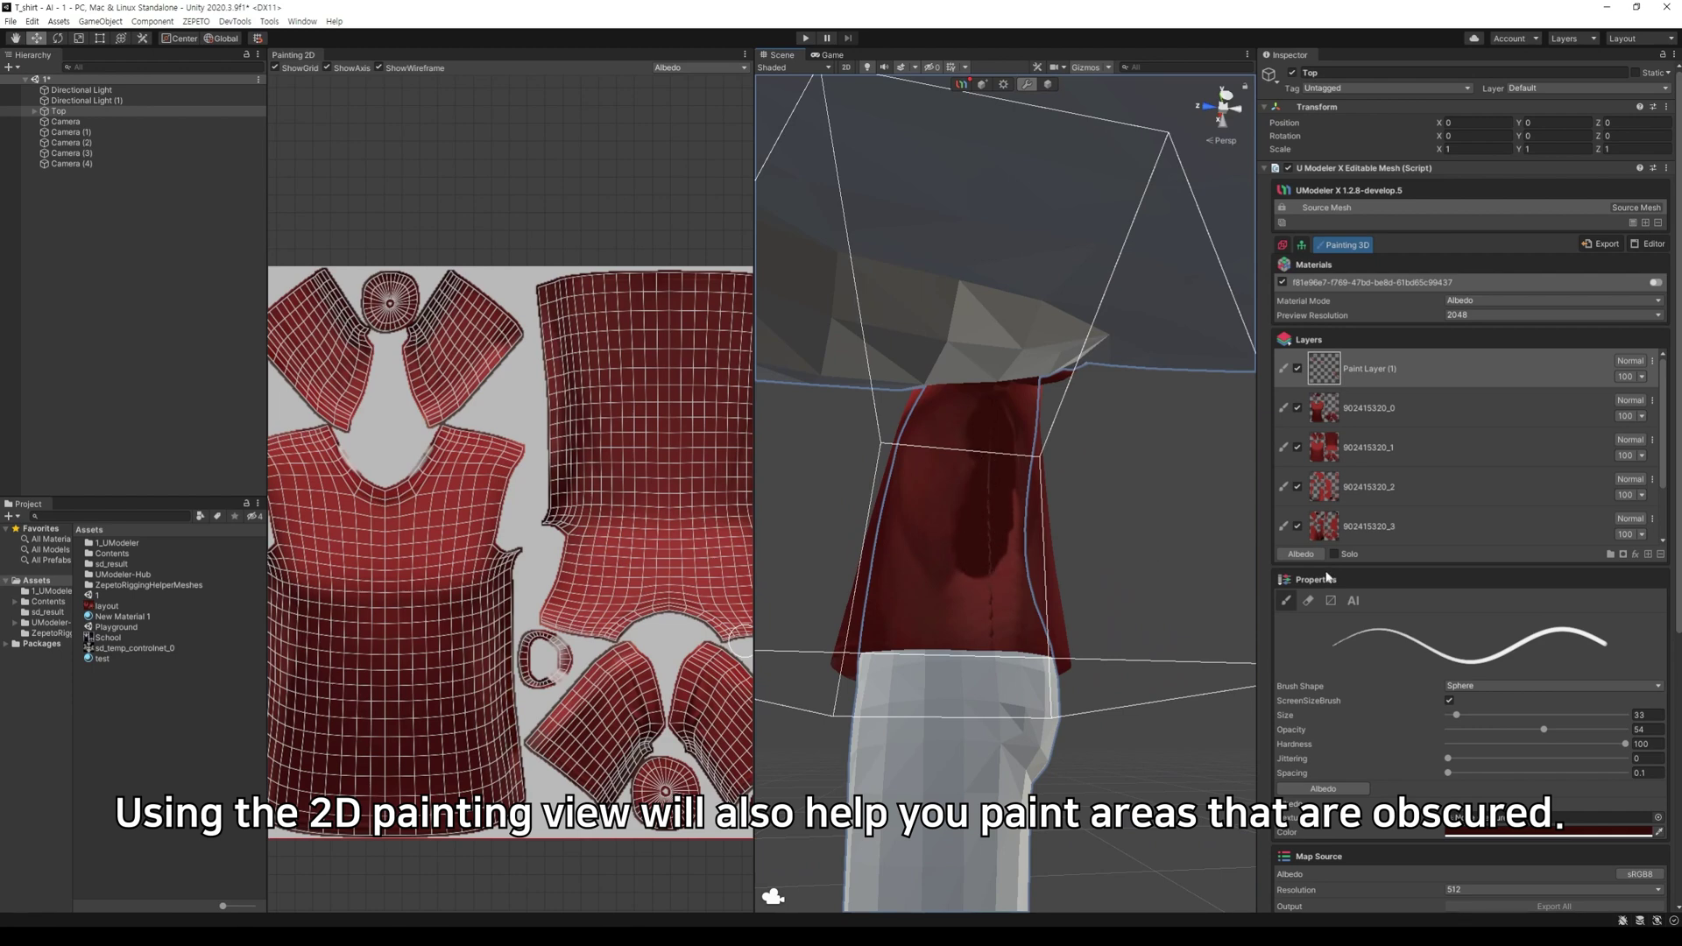
Step: Sample the red of the shirt's side and paint over the uneven dark patch there with brush size 96
{"action": "left_click", "coordinate": [962, 523]}
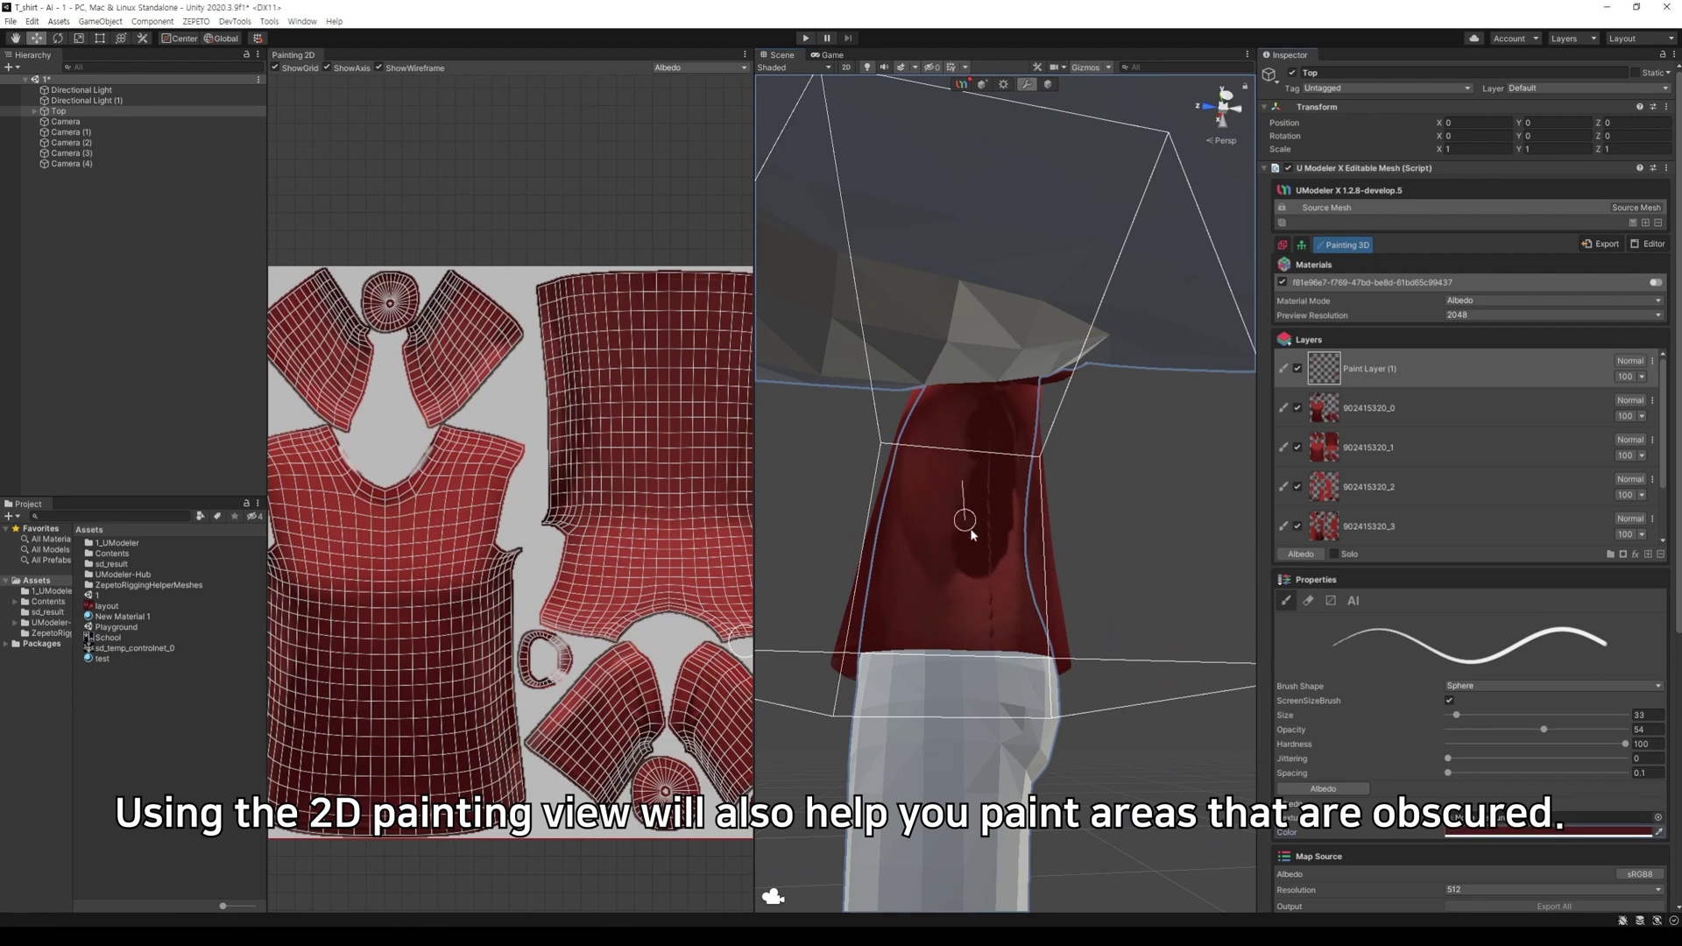
{"action": "key", "text": "bracketright"}
{"action": "key", "text": "bracketright"}
{"action": "key", "text": "bracketright"}
{"action": "key", "text": "bracketright"}
{"action": "key", "text": "bracketright"}
{"action": "key", "text": "bracketright"}
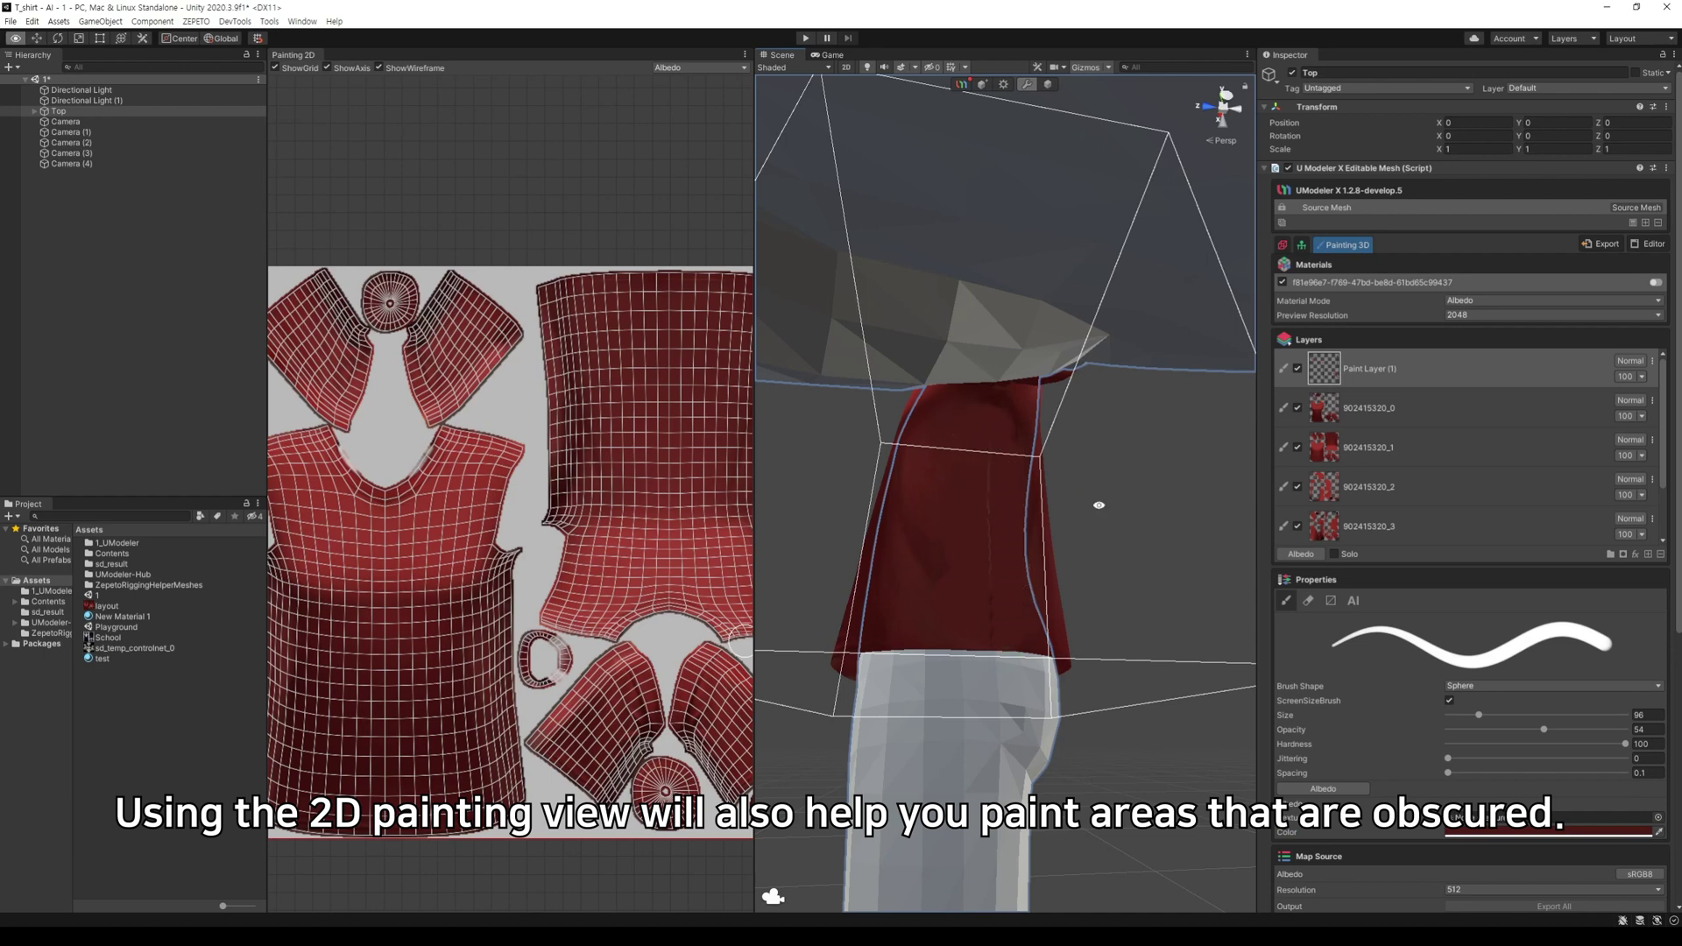
Step: Blend the blotches under the other arm with brush opacity 4 and size 48
{"action": "left_click_drag", "start_coordinate": [1100, 503], "coordinate": [946, 510], "text": "alt"}
{"action": "middle_click_drag", "start_coordinate": [946, 511], "coordinate": [1052, 479]}
{"action": "left_click_drag", "start_coordinate": [1052, 479], "coordinate": [1058, 483], "text": "alt"}
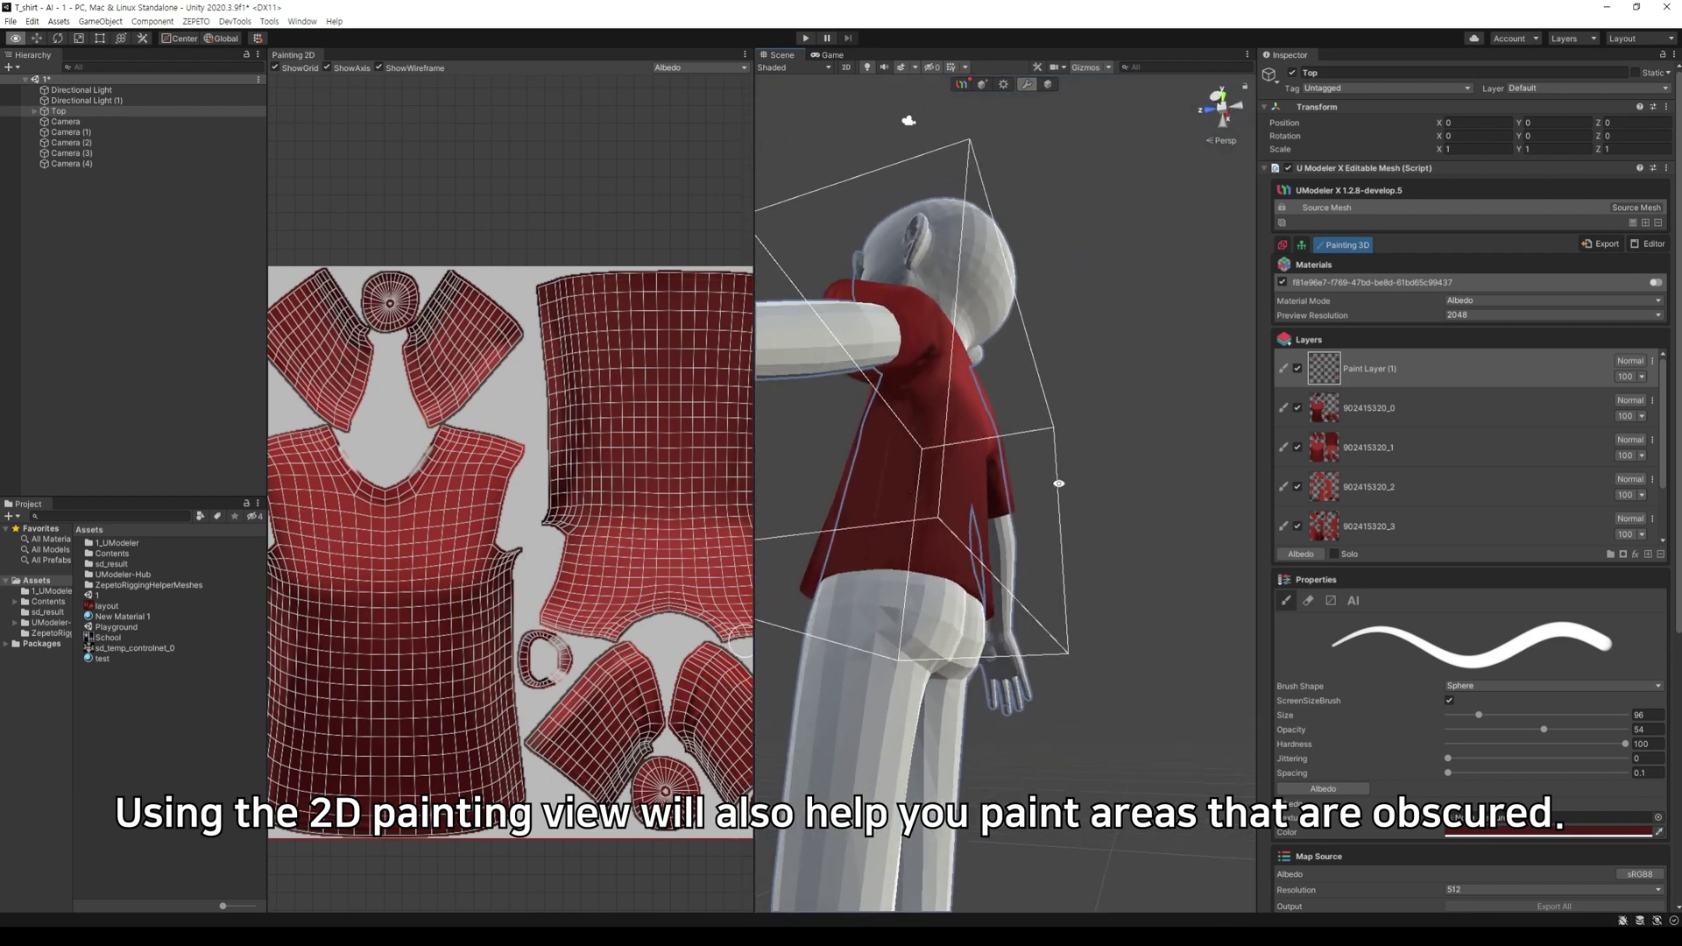
{"action": "left_click", "coordinate": [1455, 730]}
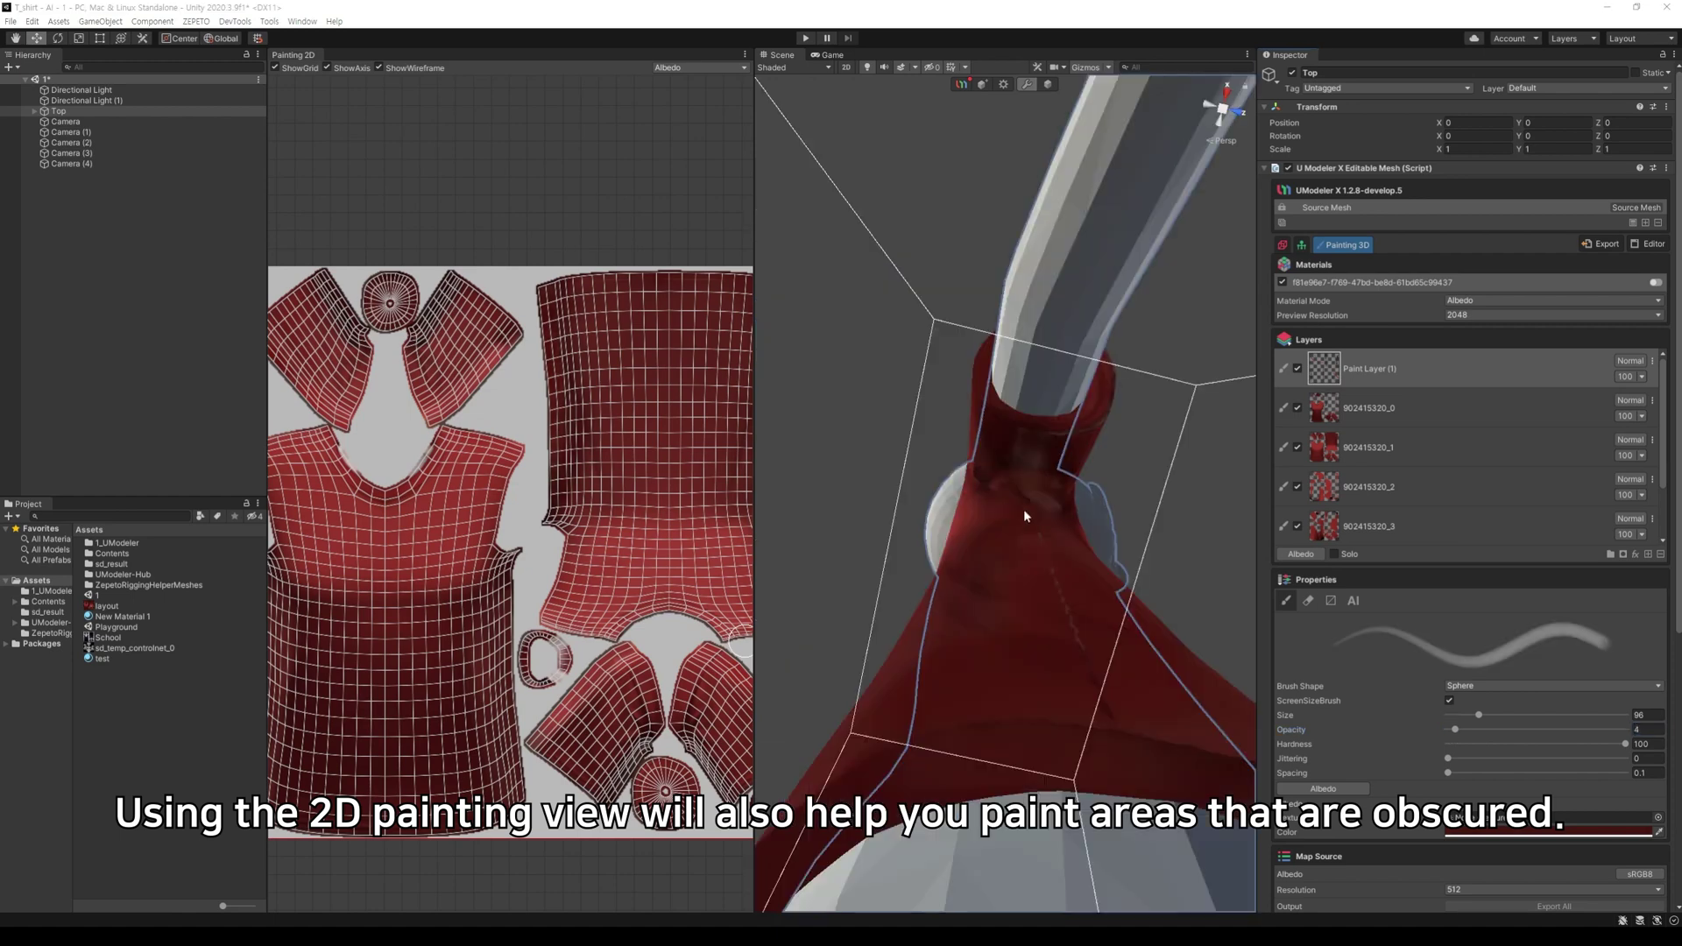
{"action": "key", "text": "bracketleft"}
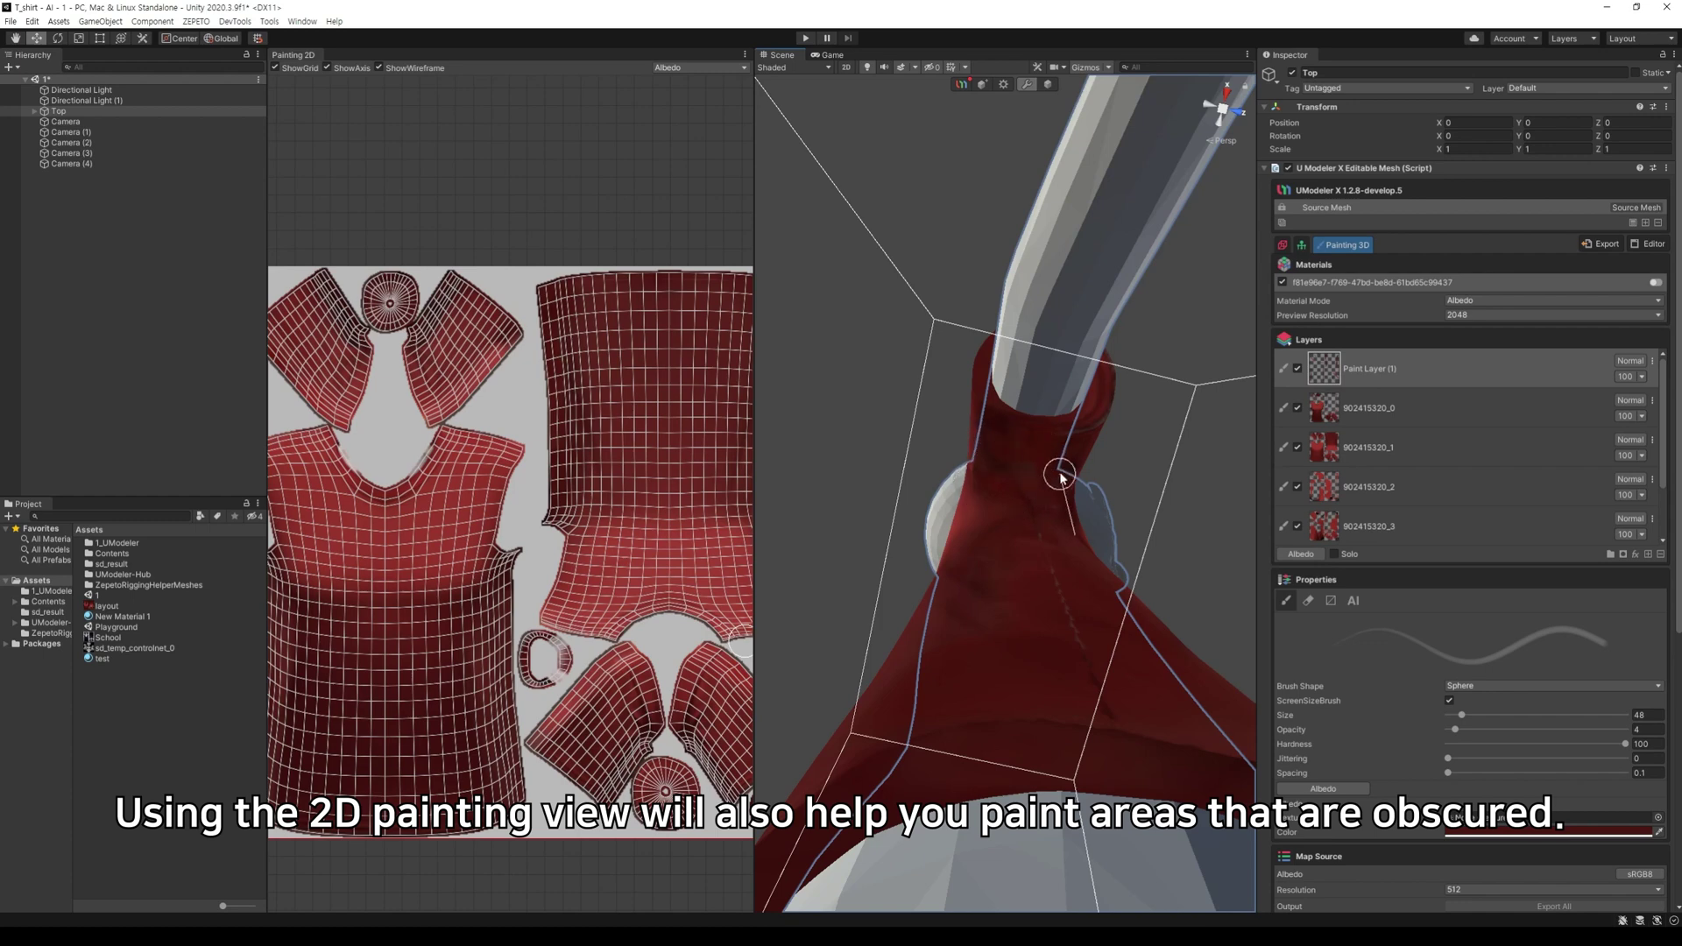
Step: Paint over the other shoulder and sleeve seams with reds sampled from the shirt, using brush size 90
{"action": "left_click_drag", "start_coordinate": [1127, 549], "coordinate": [960, 558], "text": "alt"}
{"action": "middle_click_drag", "start_coordinate": [960, 557], "coordinate": [1037, 527]}
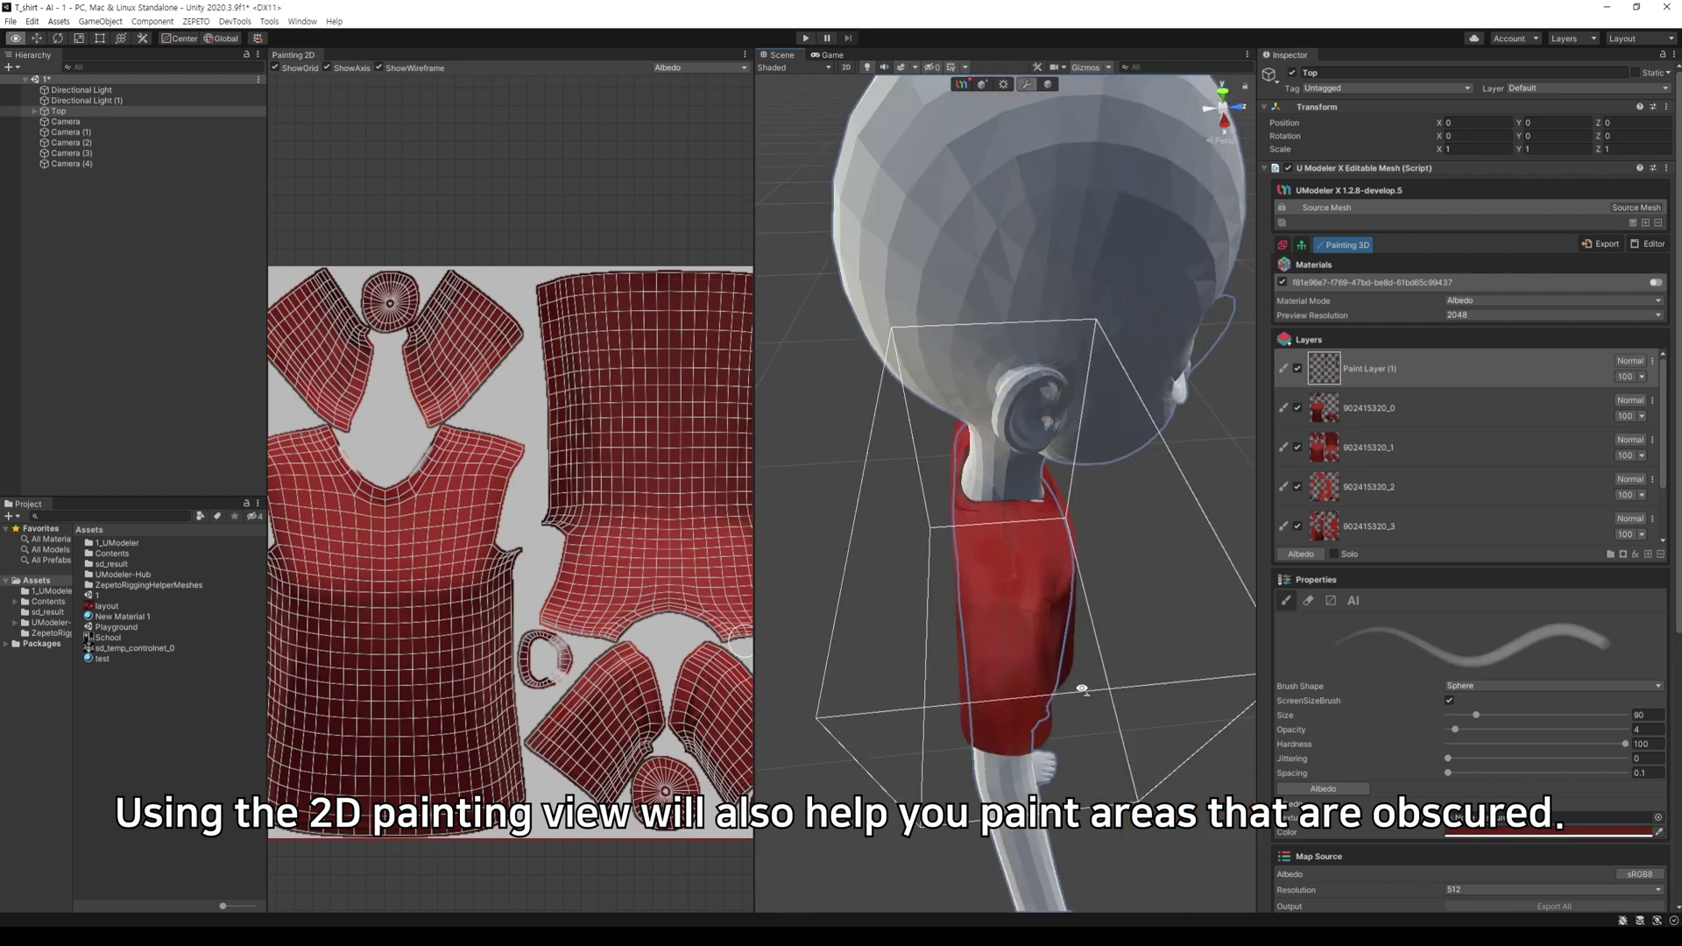
{"action": "scroll", "coordinate": [1082, 688], "scroll_direction": "up", "scroll_amount": 5}
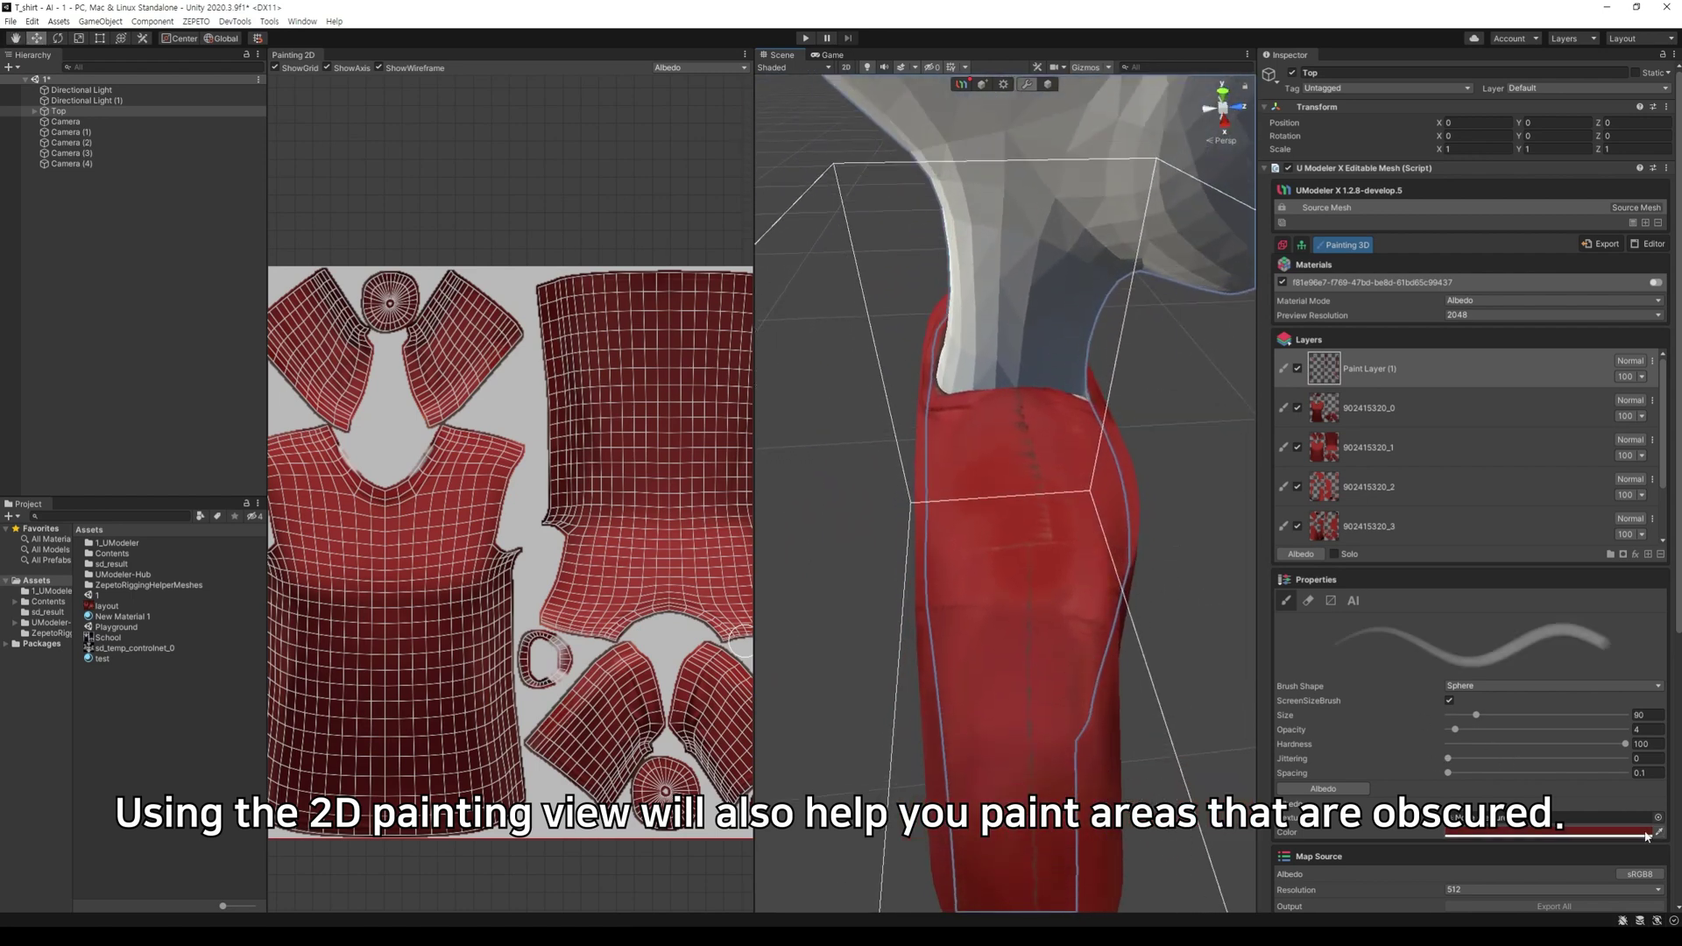
{"action": "left_click", "coordinate": [1654, 830]}
{"action": "left_click", "coordinate": [1090, 575]}
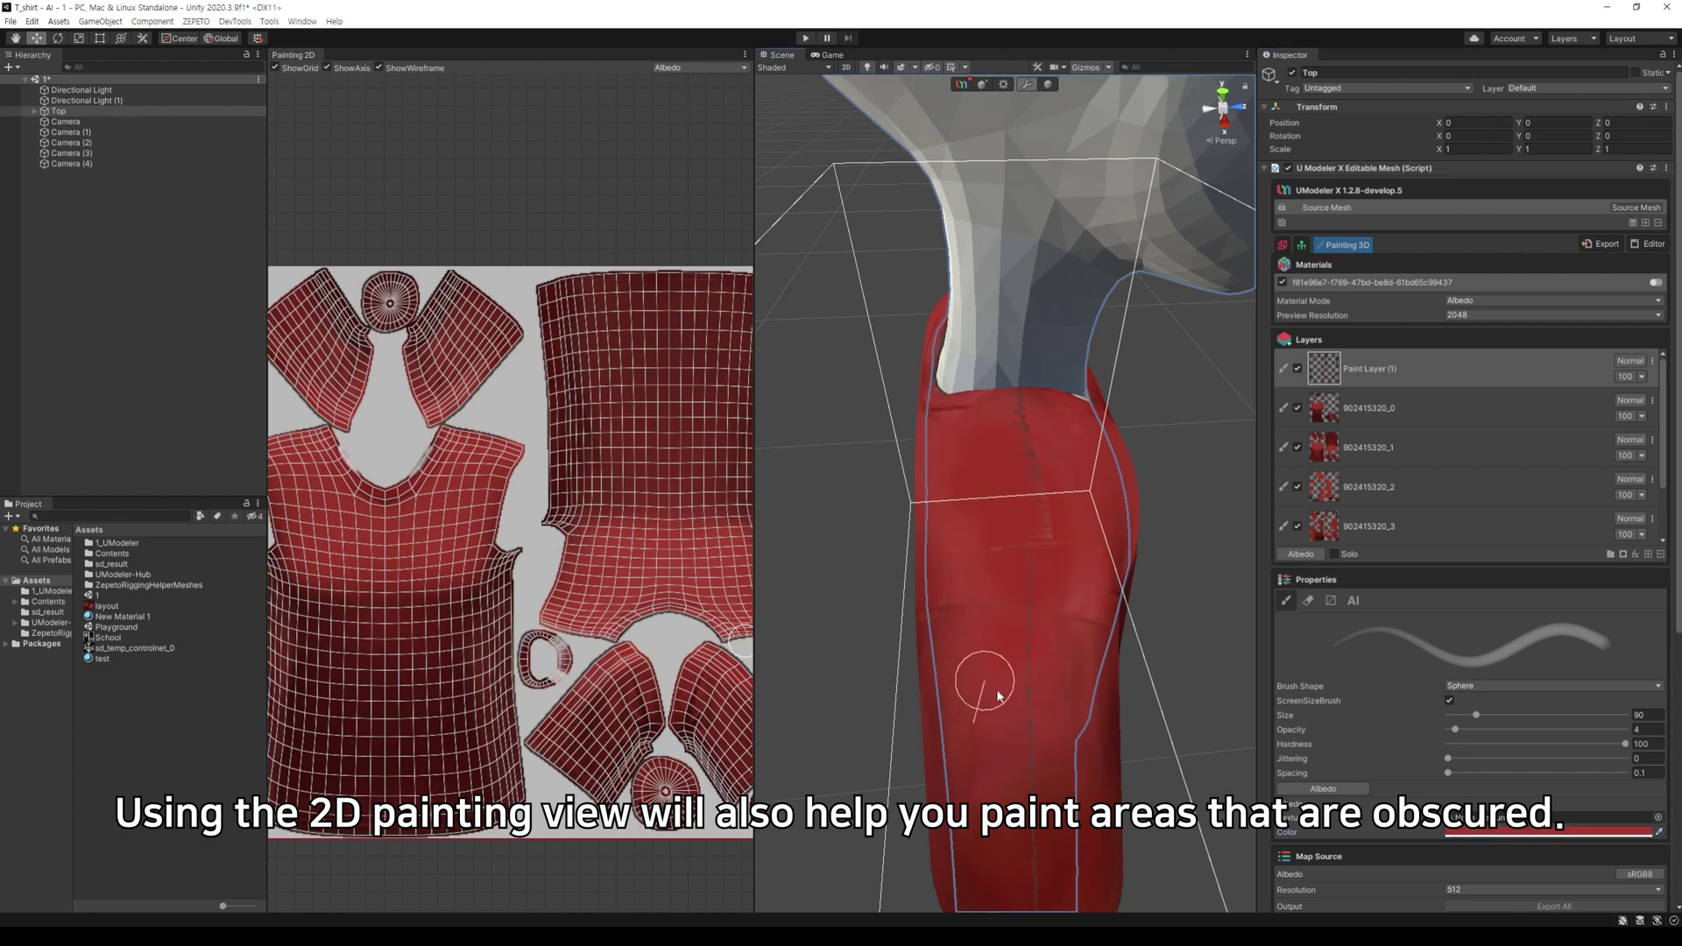
{"action": "left_click", "coordinate": [1657, 832]}
{"action": "left_click", "coordinate": [1106, 691]}
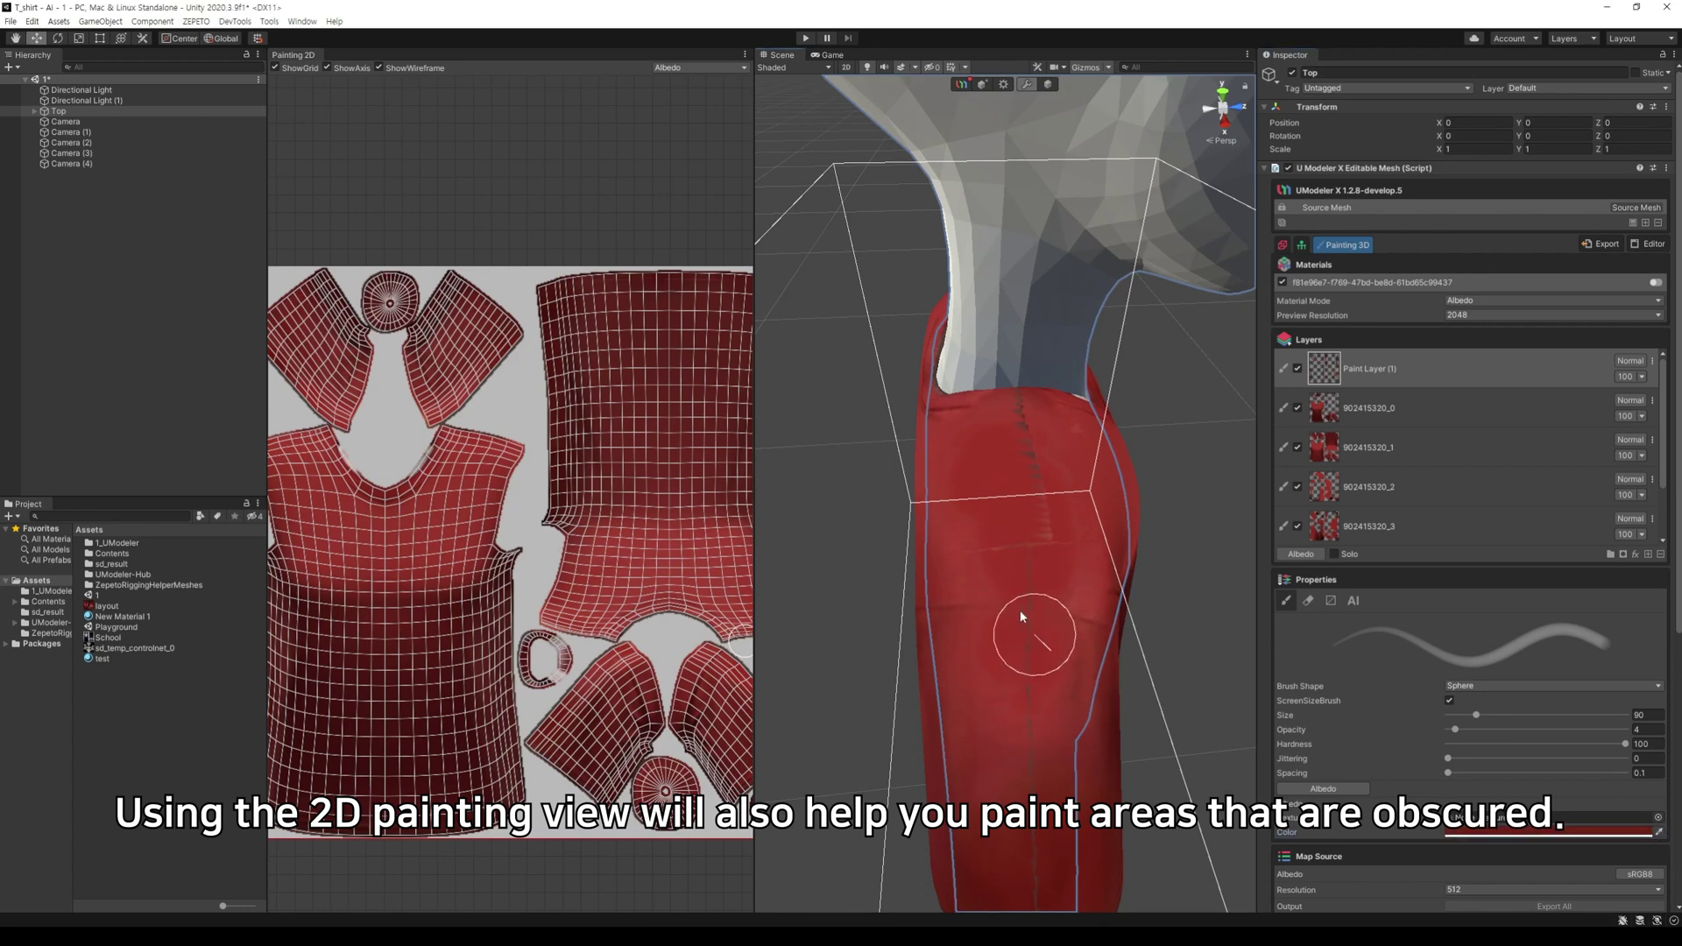
{"action": "left_click_drag", "start_coordinate": [1019, 610], "coordinate": [1037, 689]}
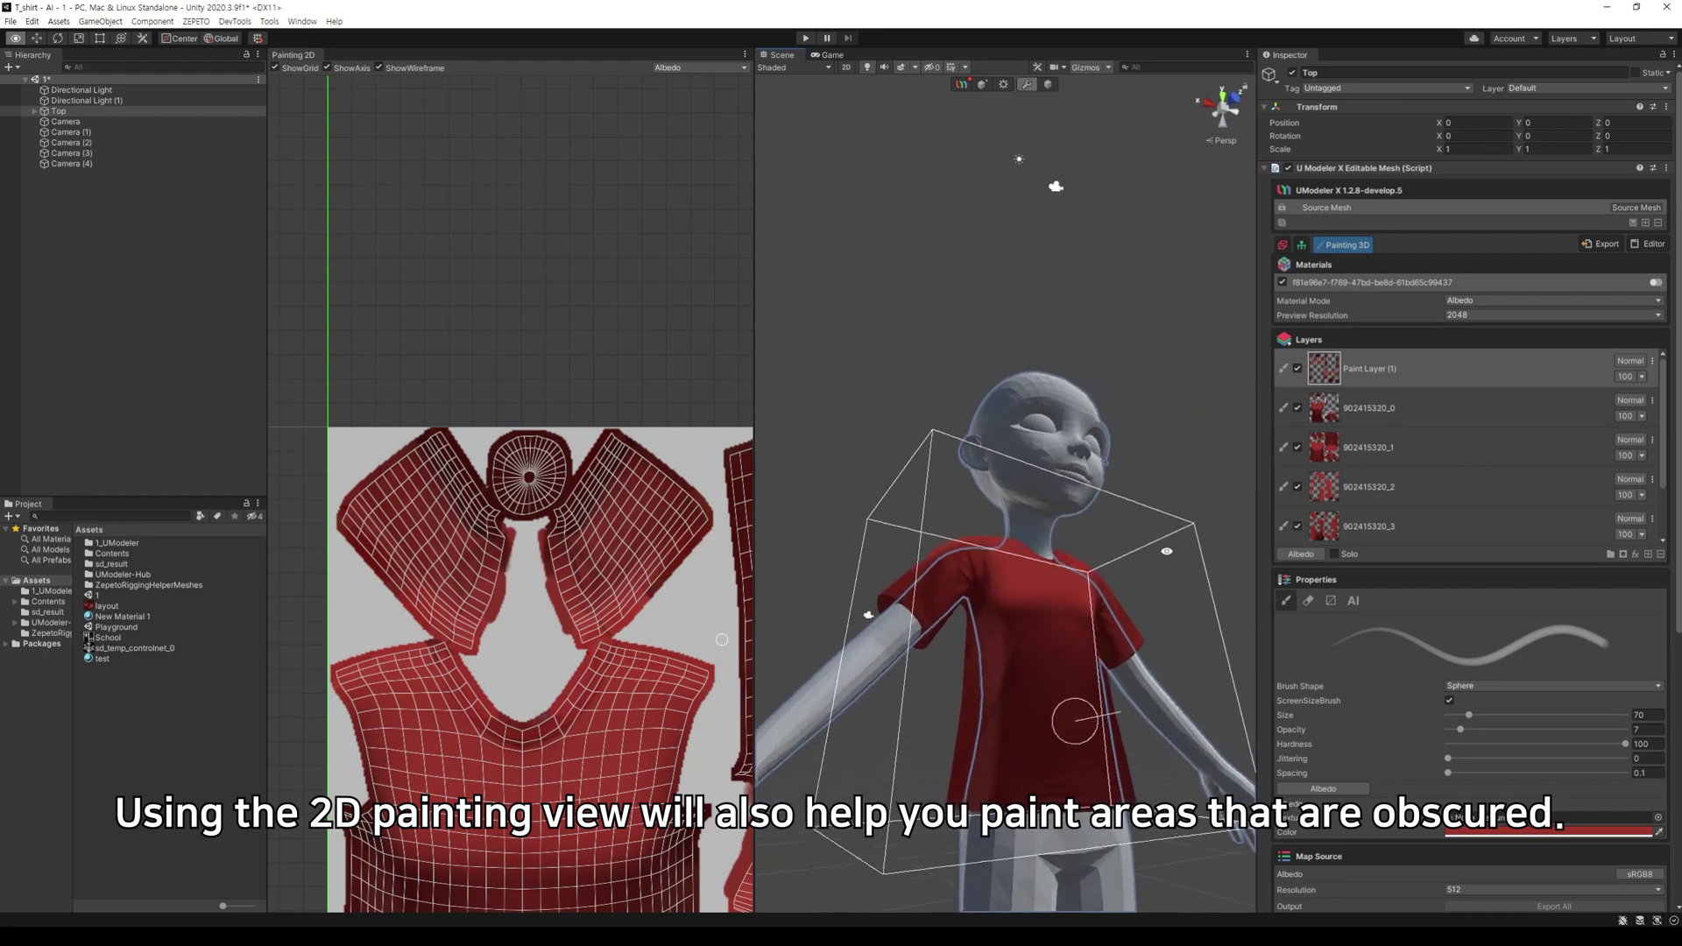
Step: Lower the brush opacity to 3 and blend the shirt's lower body with a dark red
{"action": "left_click_drag", "start_coordinate": [1077, 714], "coordinate": [1280, 744], "text": "alt"}
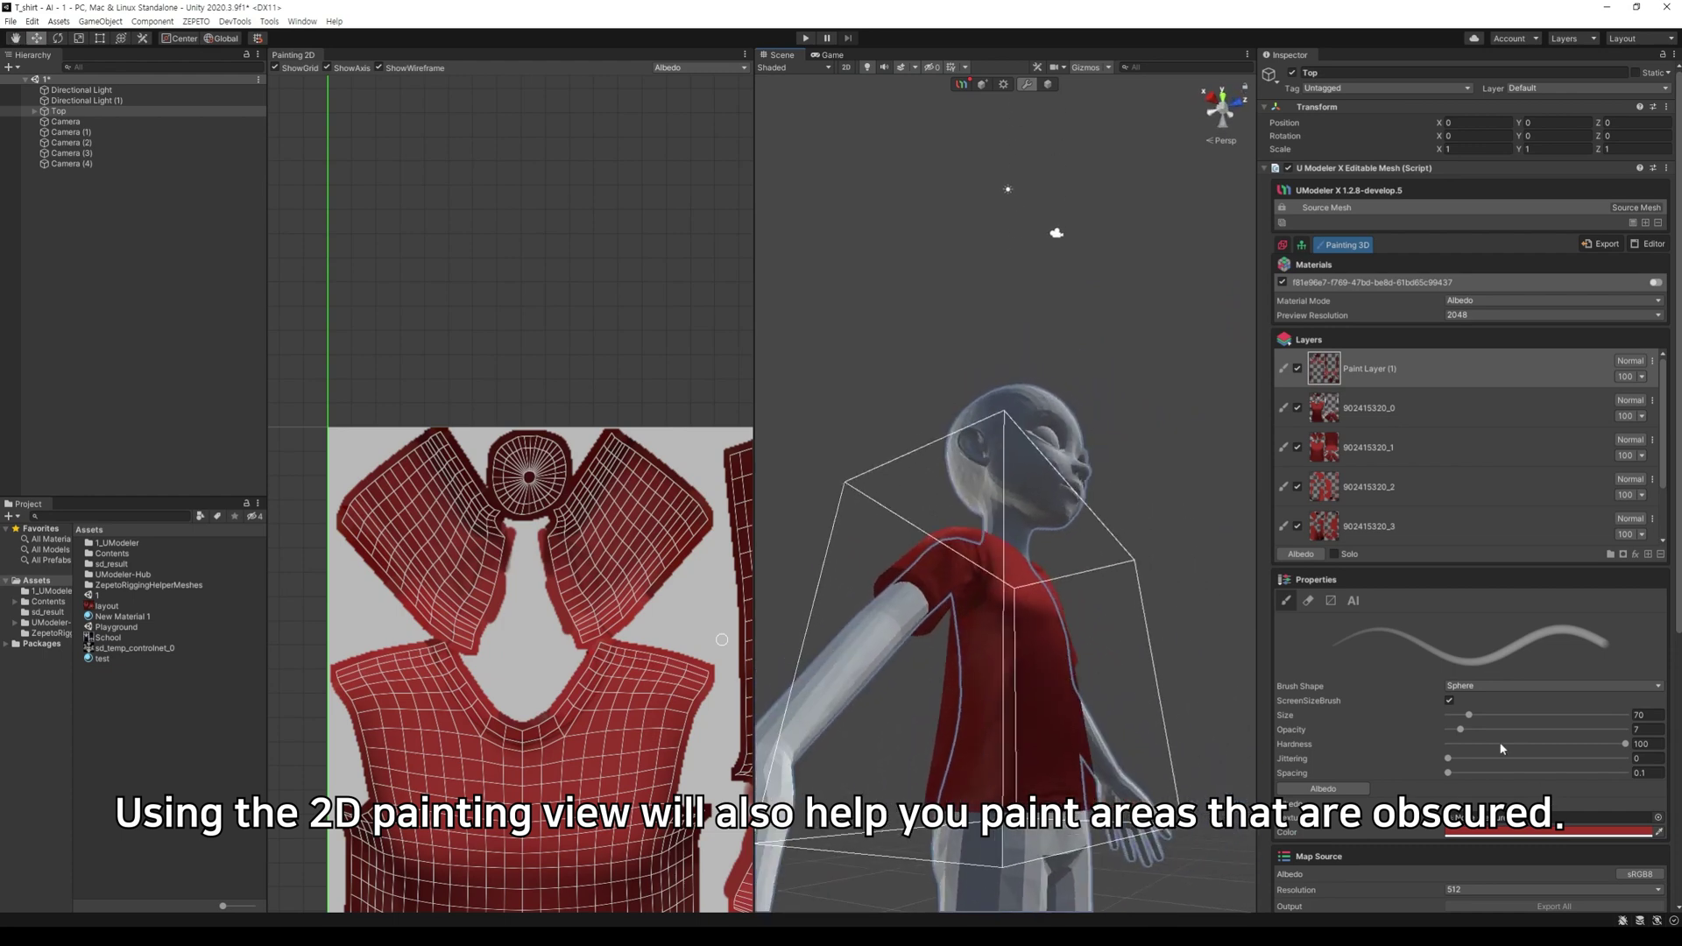
{"action": "left_click_drag", "start_coordinate": [1458, 731], "coordinate": [1452, 731]}
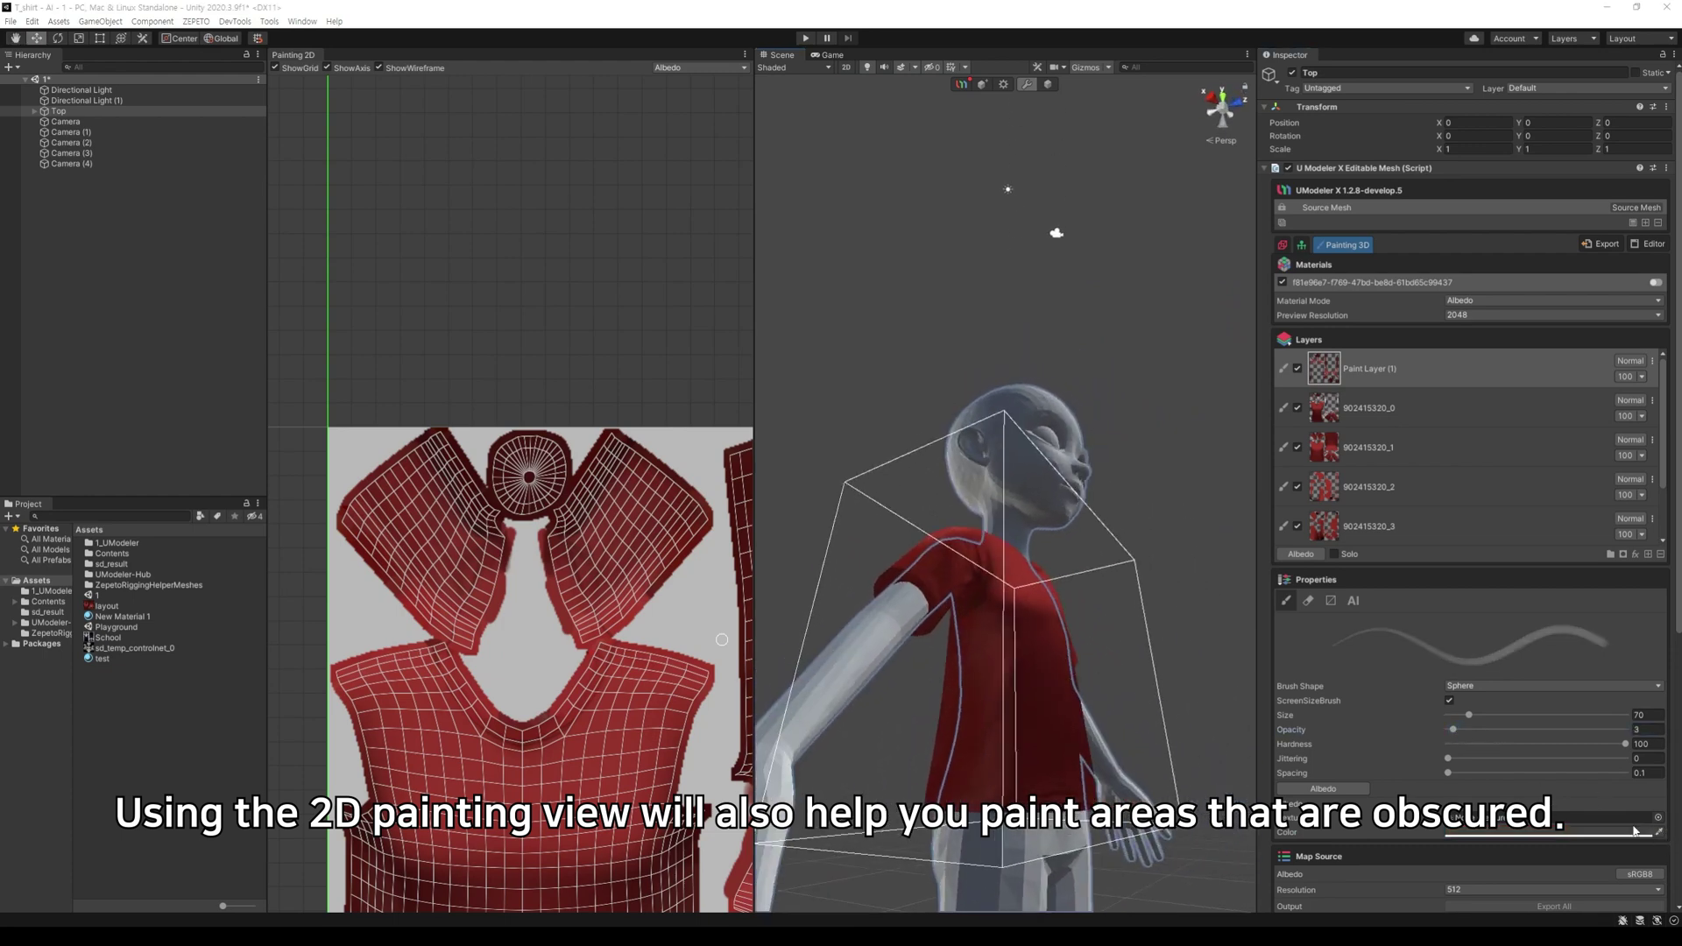
{"action": "left_click_drag", "start_coordinate": [1005, 698], "coordinate": [993, 719], "text": "alt"}
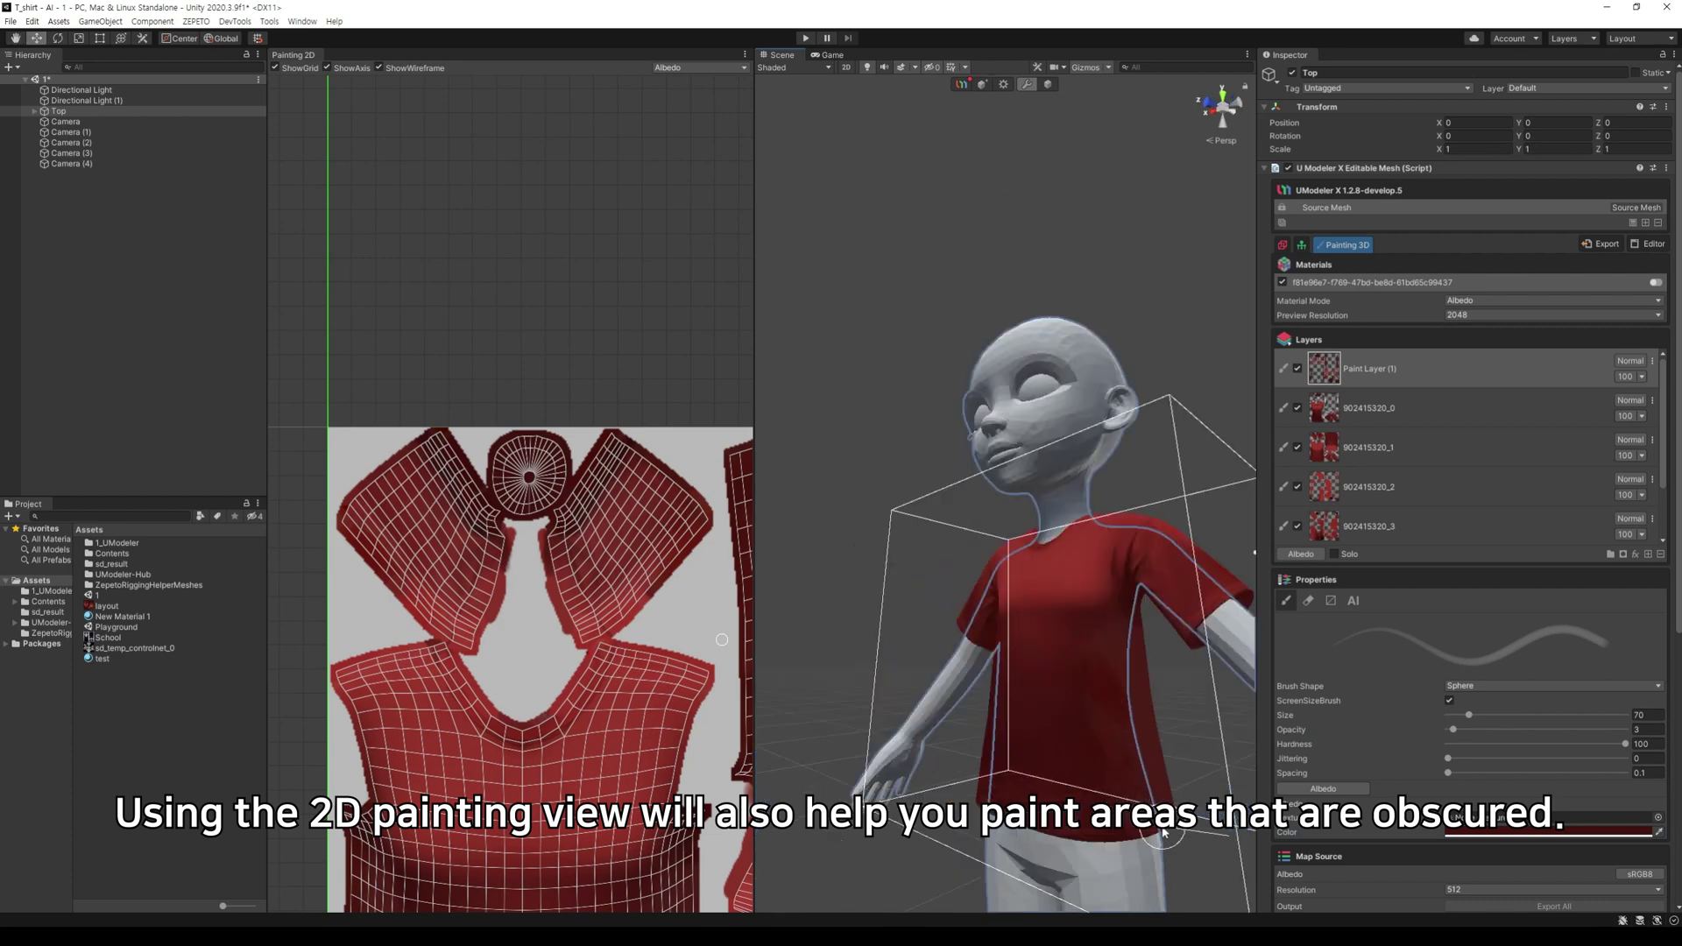
Step: Export the shirt's painted Albedo map as a PNG named top in the Assets folder
{"action": "mouse_move", "coordinate": [1143, 769]}
{"action": "left_mouse_down", "text": "alt"}
{"action": "mouse_move", "coordinate": [1070, 721]}
{"action": "mouse_move", "coordinate": [1134, 703]}
{"action": "mouse_move", "coordinate": [1096, 694]}
{"action": "left_mouse_up", "text": "alt"}
{"action": "left_click_drag", "start_coordinate": [1178, 839], "coordinate": [1104, 734], "text": "alt"}
{"action": "scroll", "coordinate": [1195, 853], "scroll_direction": "down", "scroll_amount": 3}
{"action": "scroll", "coordinate": [1195, 853], "scroll_direction": "up", "scroll_amount": 3}
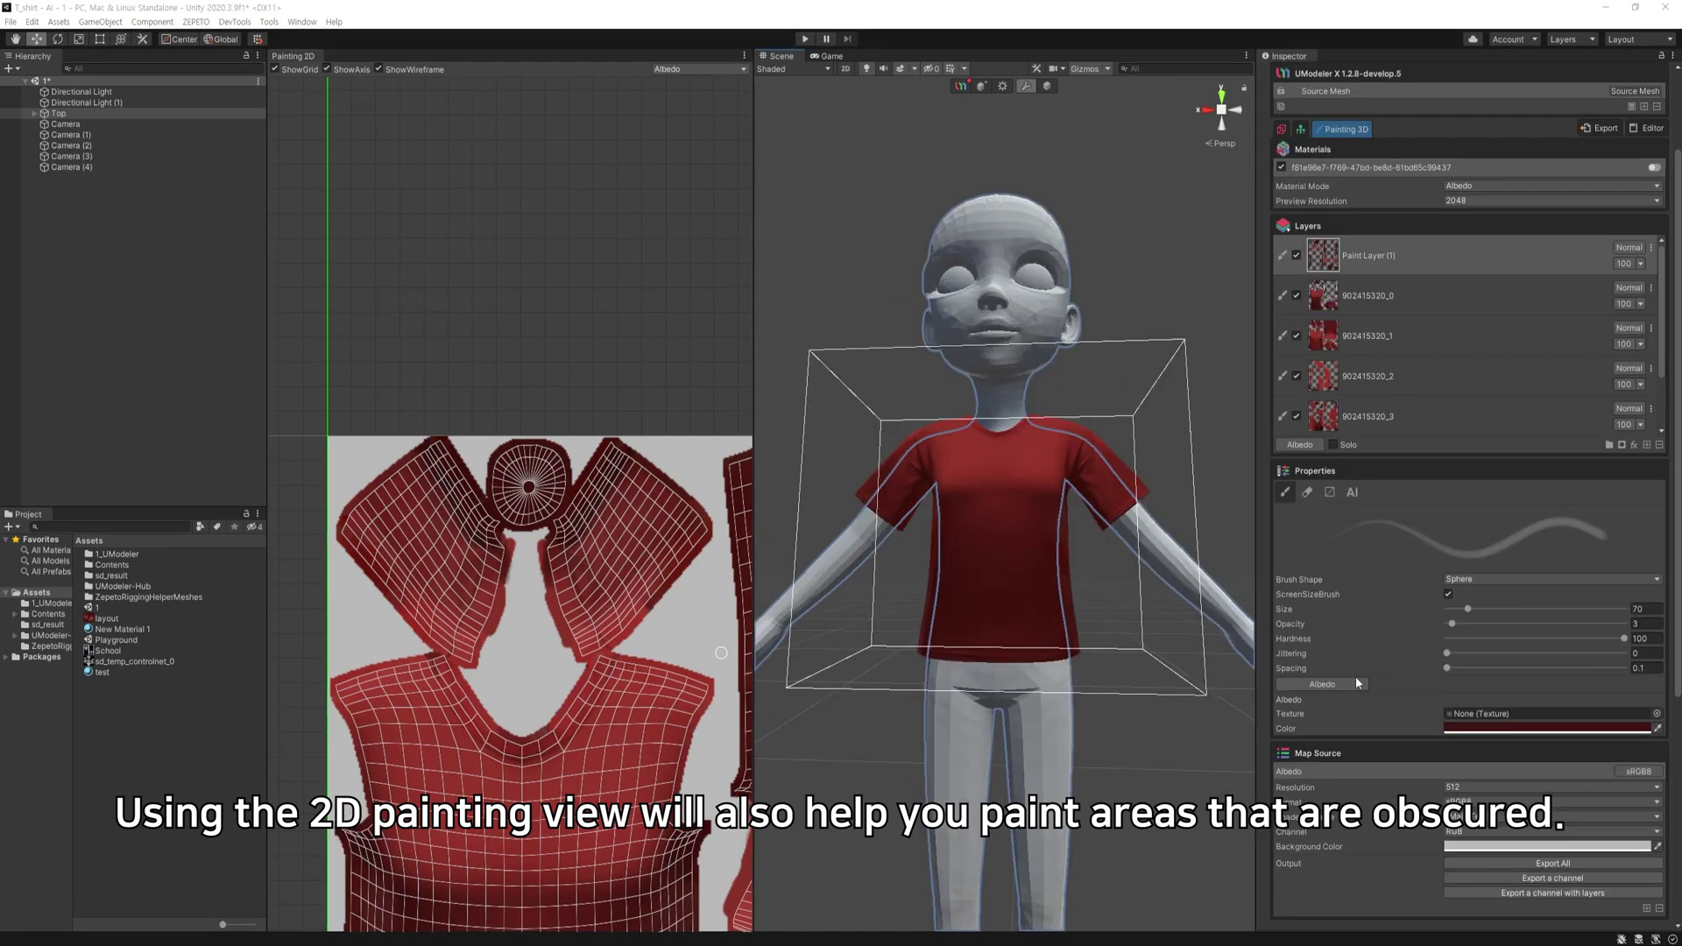
{"action": "scroll", "coordinate": [1402, 700], "scroll_direction": "down", "scroll_amount": 3}
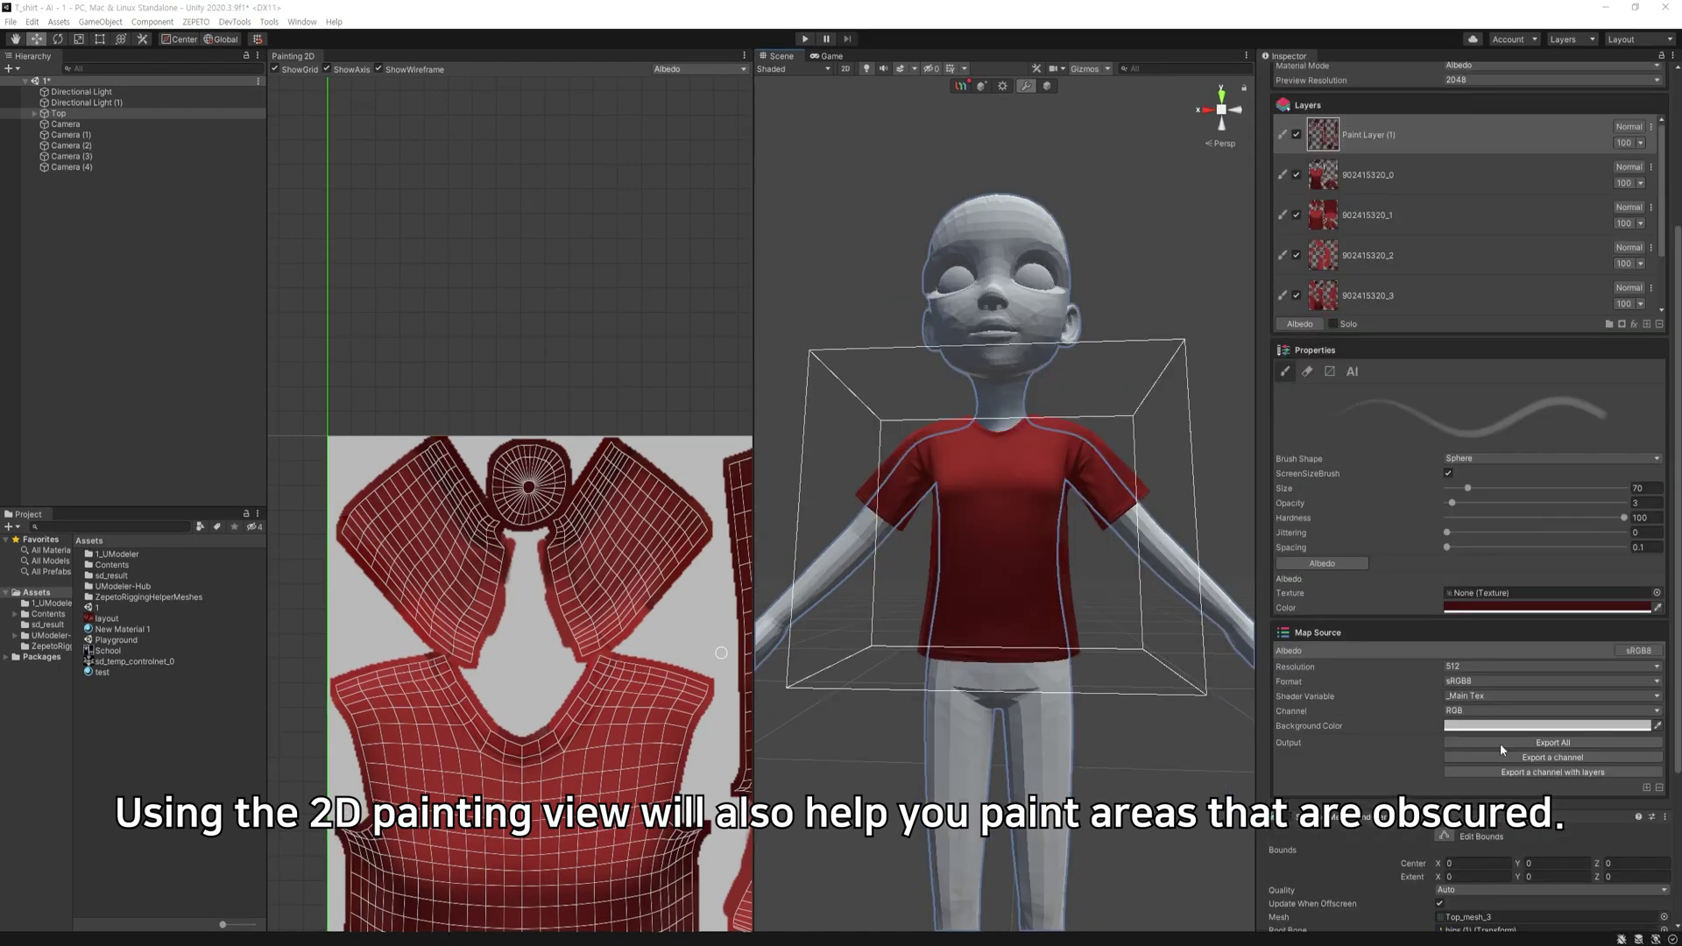
{"action": "left_click", "coordinate": [1578, 771]}
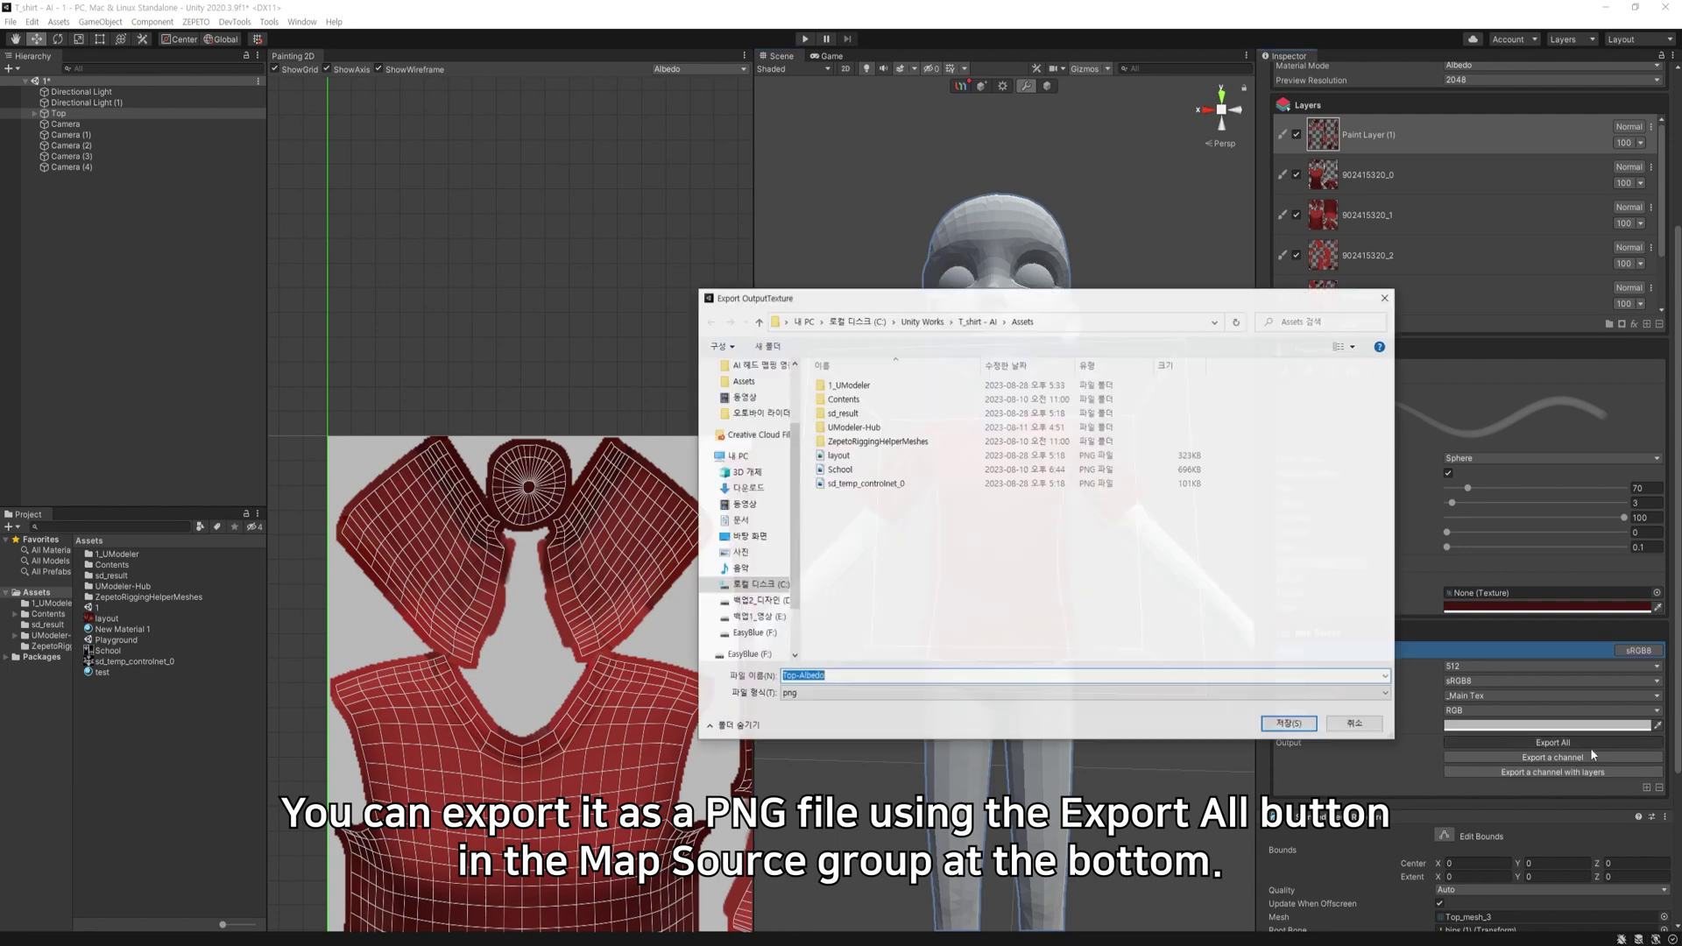
{"action": "type", "text": "top"}
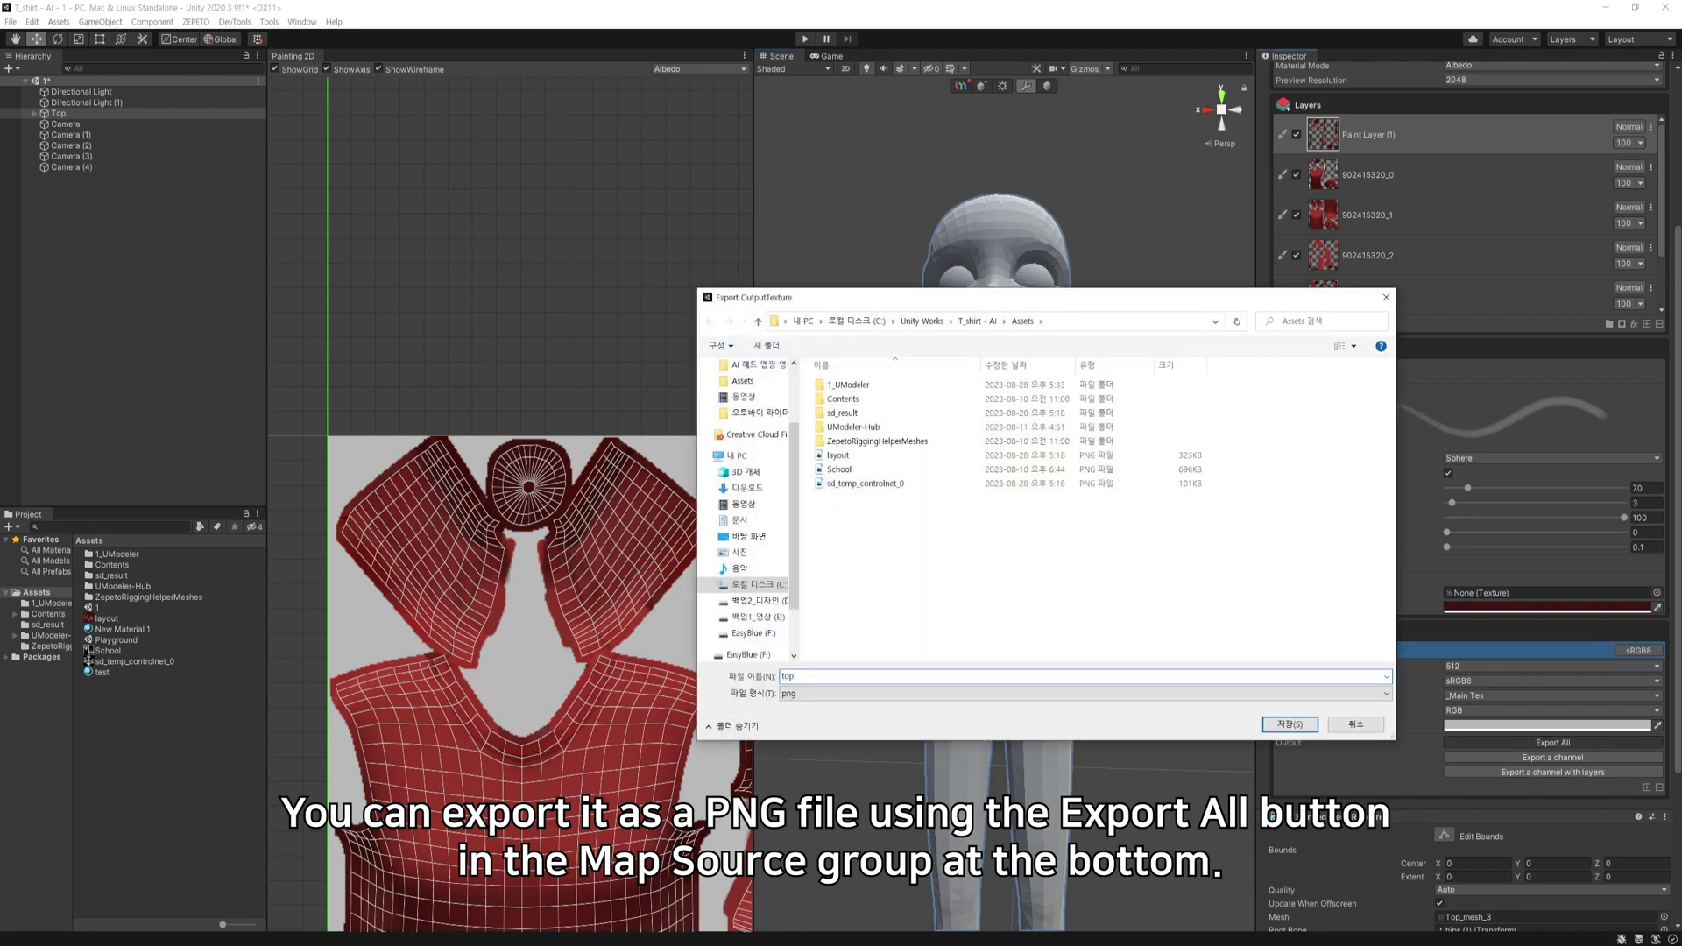
{"action": "key", "text": "Return"}
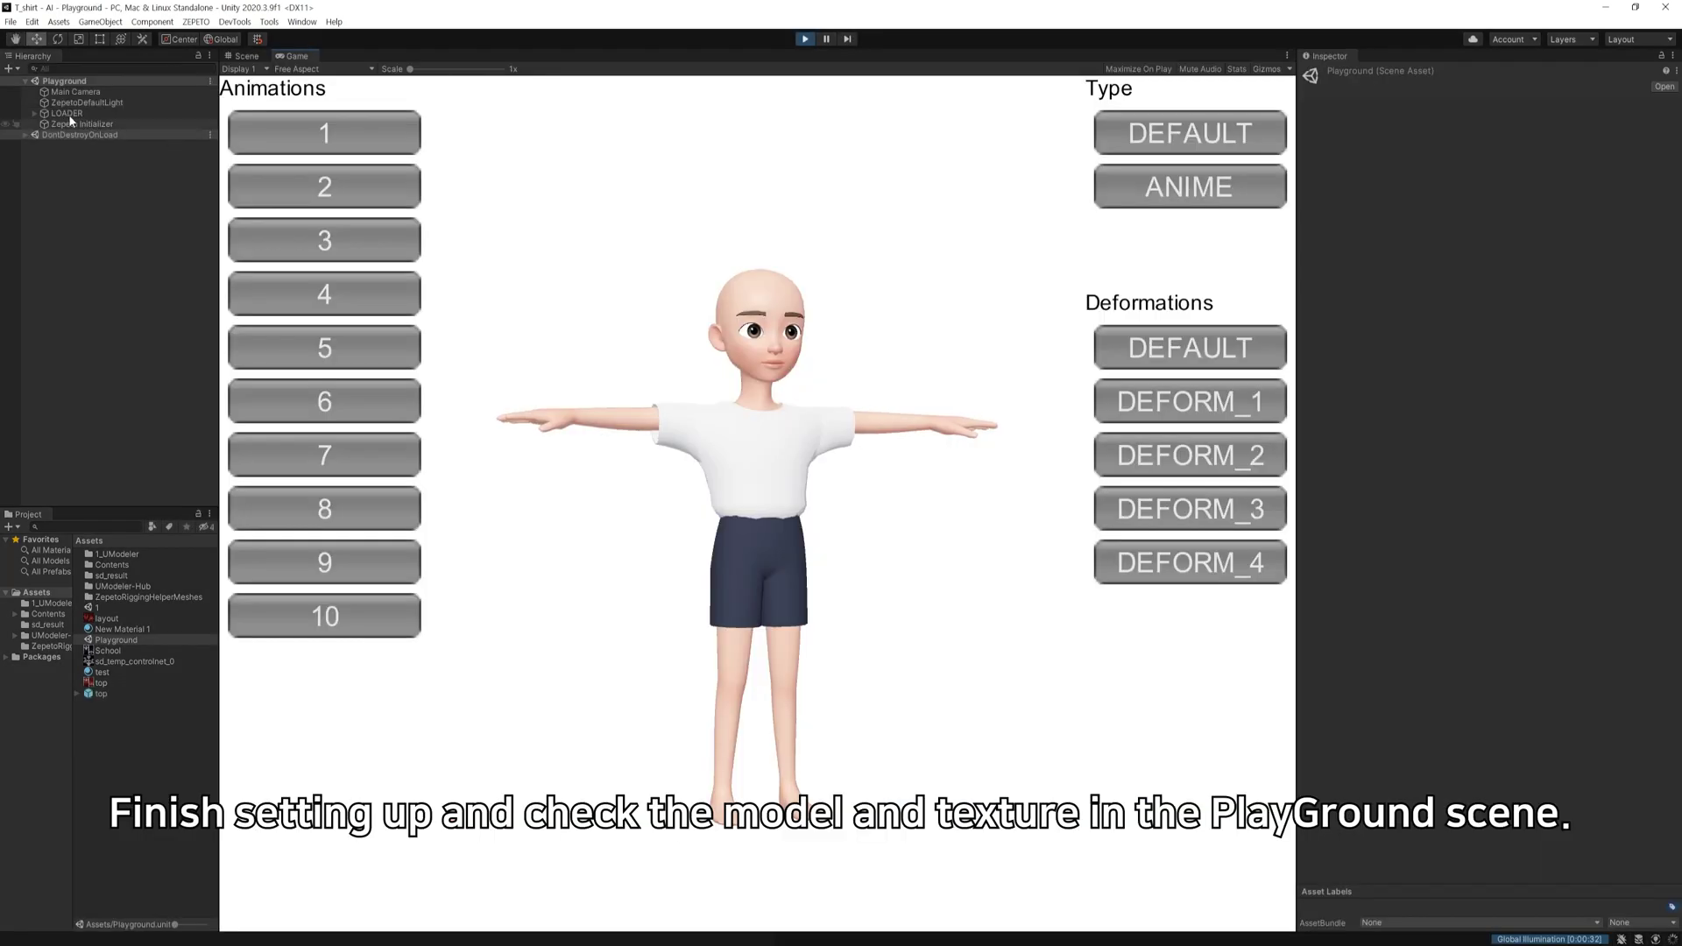
Step: Enable ClothesTop on the Playground scene's LOADER object and assign the top prefab to it
{"action": "left_click", "coordinate": [68, 114]}
{"action": "scroll", "coordinate": [1437, 473], "scroll_direction": "down", "scroll_amount": 8}
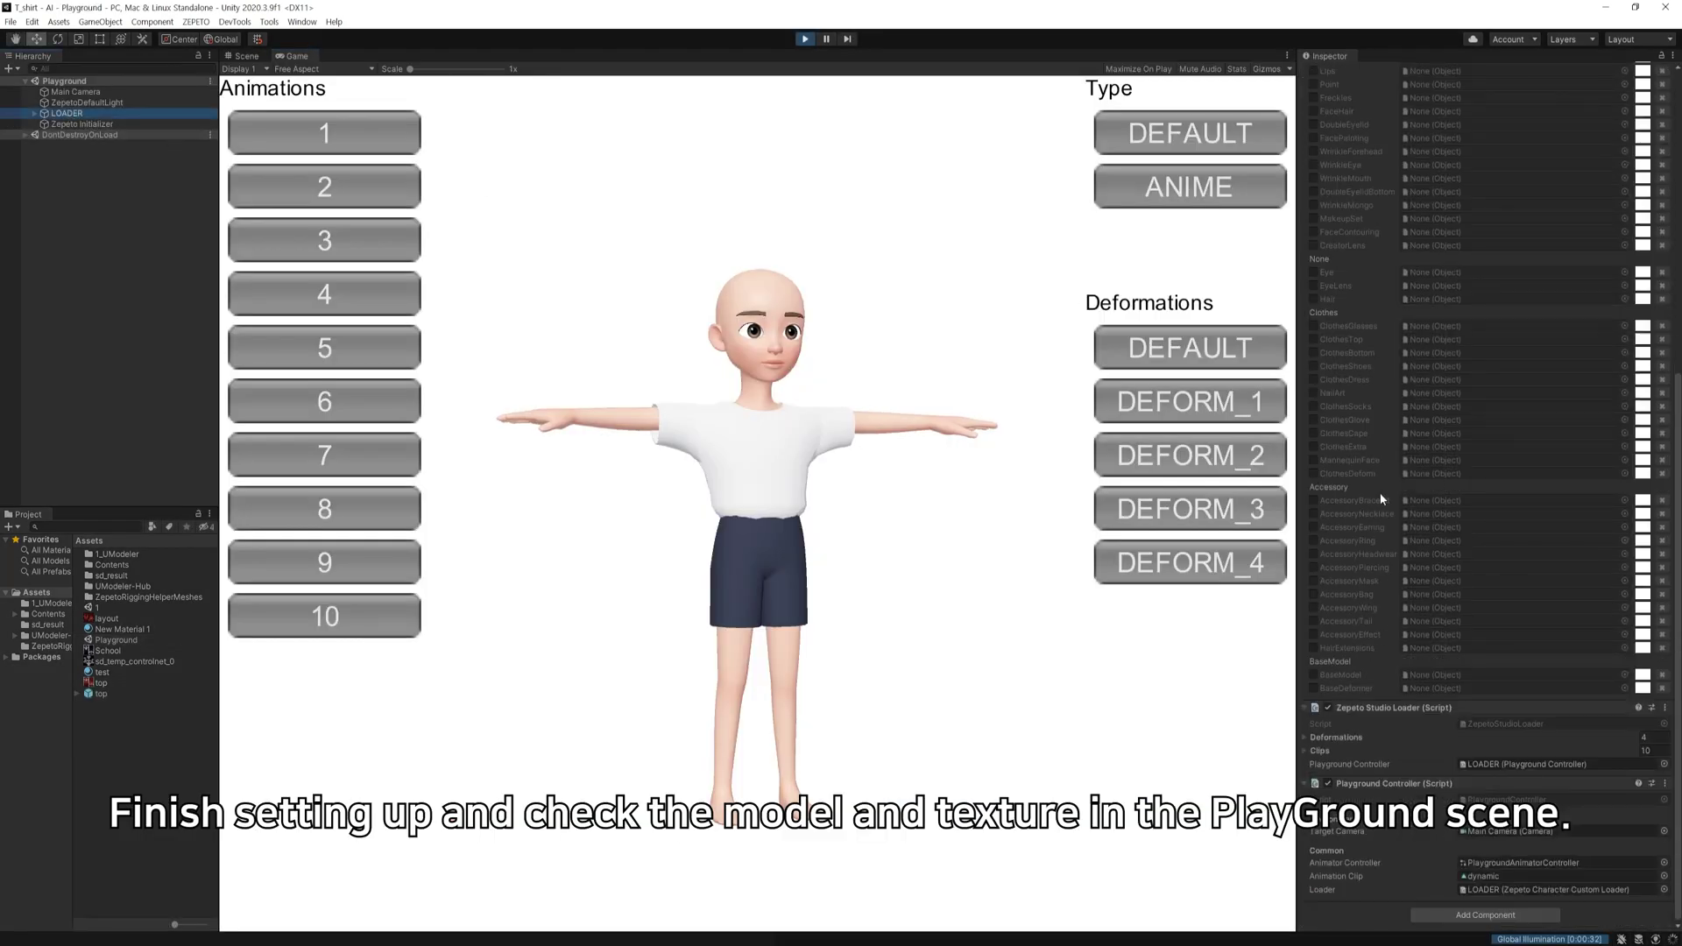
{"action": "scroll", "coordinate": [1382, 498], "scroll_direction": "up", "scroll_amount": 4}
{"action": "left_click", "coordinate": [1313, 582]}
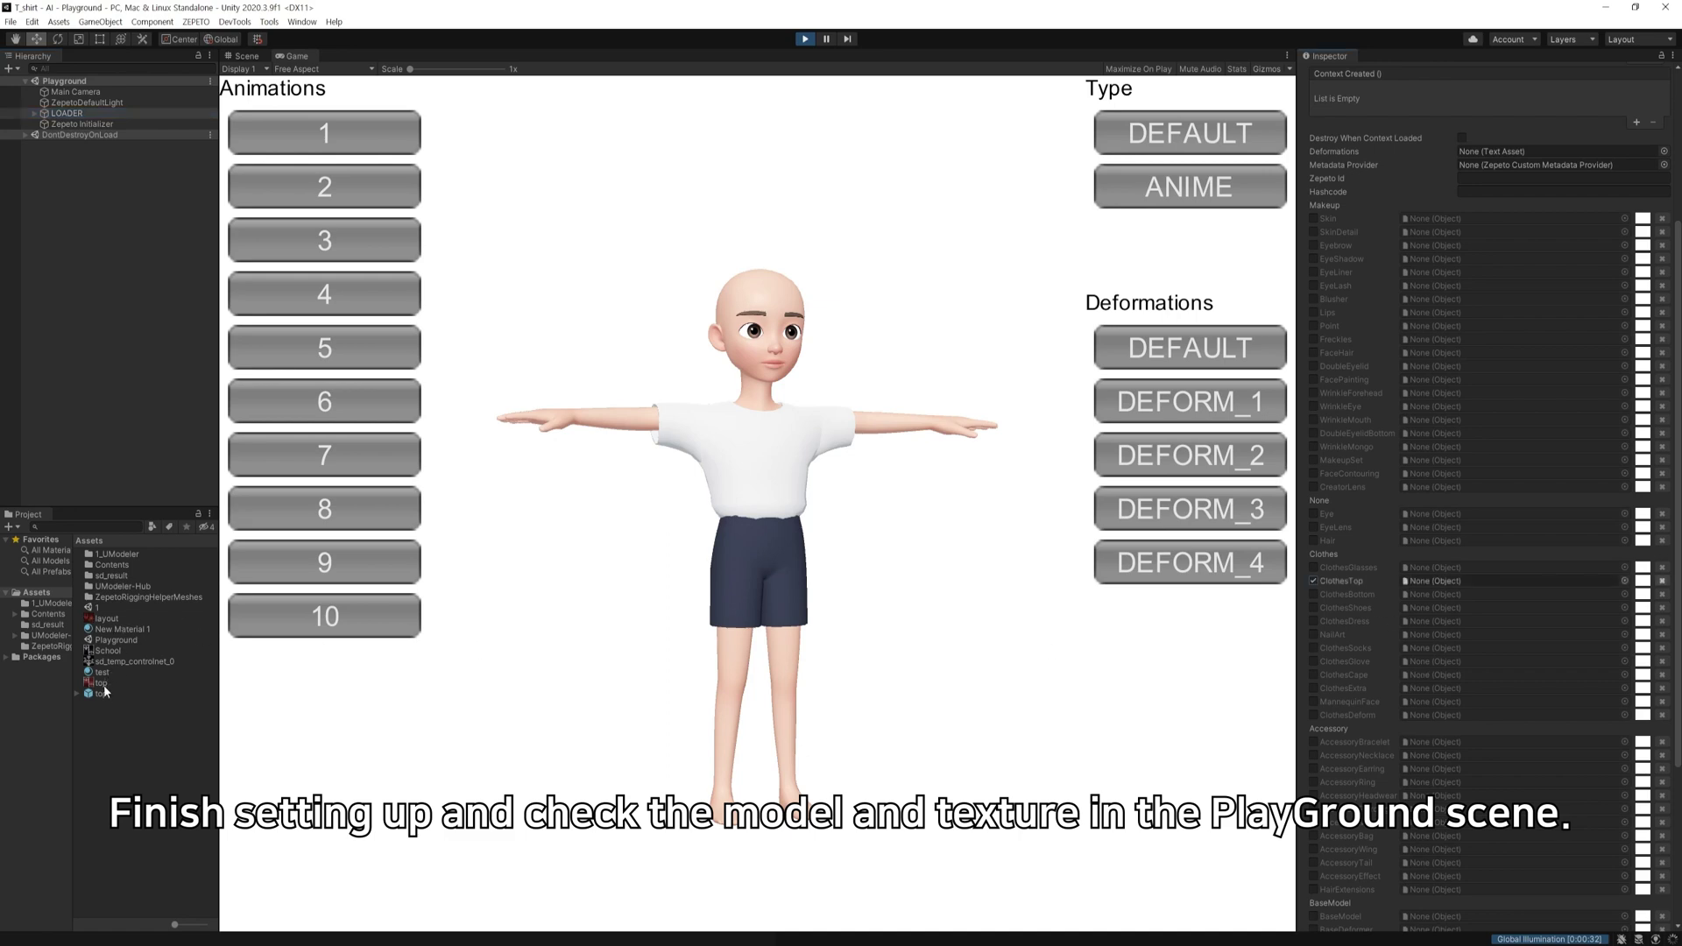
{"action": "left_click_drag", "start_coordinate": [102, 691], "coordinate": [1525, 661]}
{"action": "left_click_drag", "start_coordinate": [1447, 586], "coordinate": [1446, 582]}
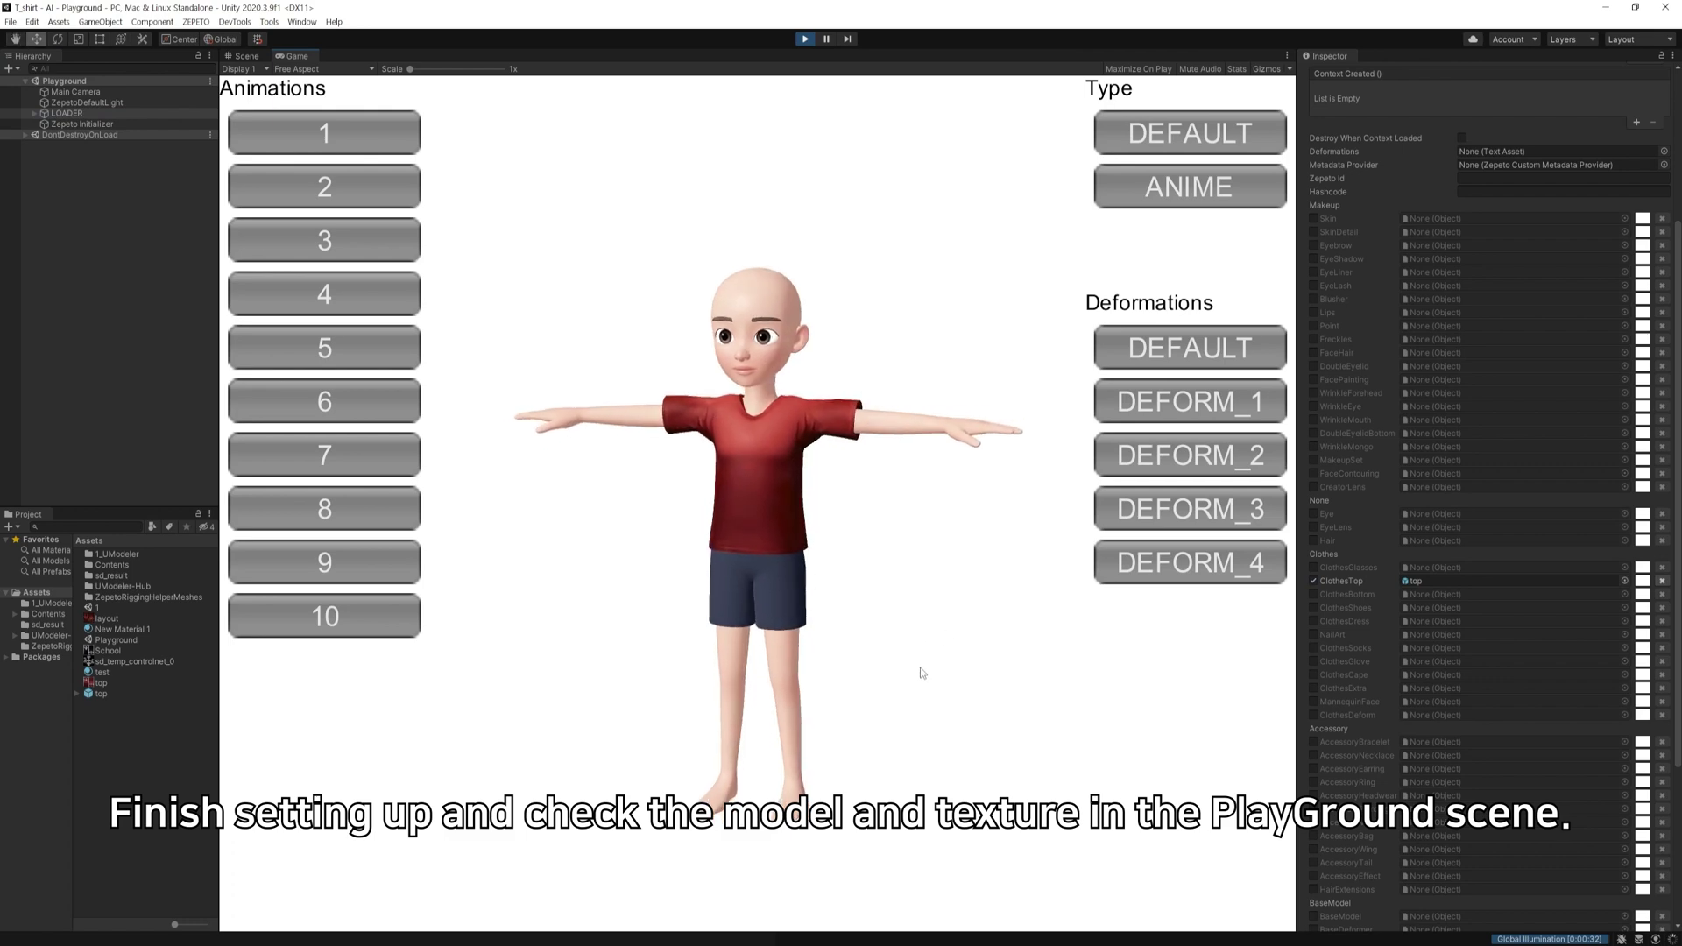
Step: Play animations 8 and 3 to 9 on the character to check how the textured shirt looks in motion
{"action": "left_click", "coordinate": [359, 513]}
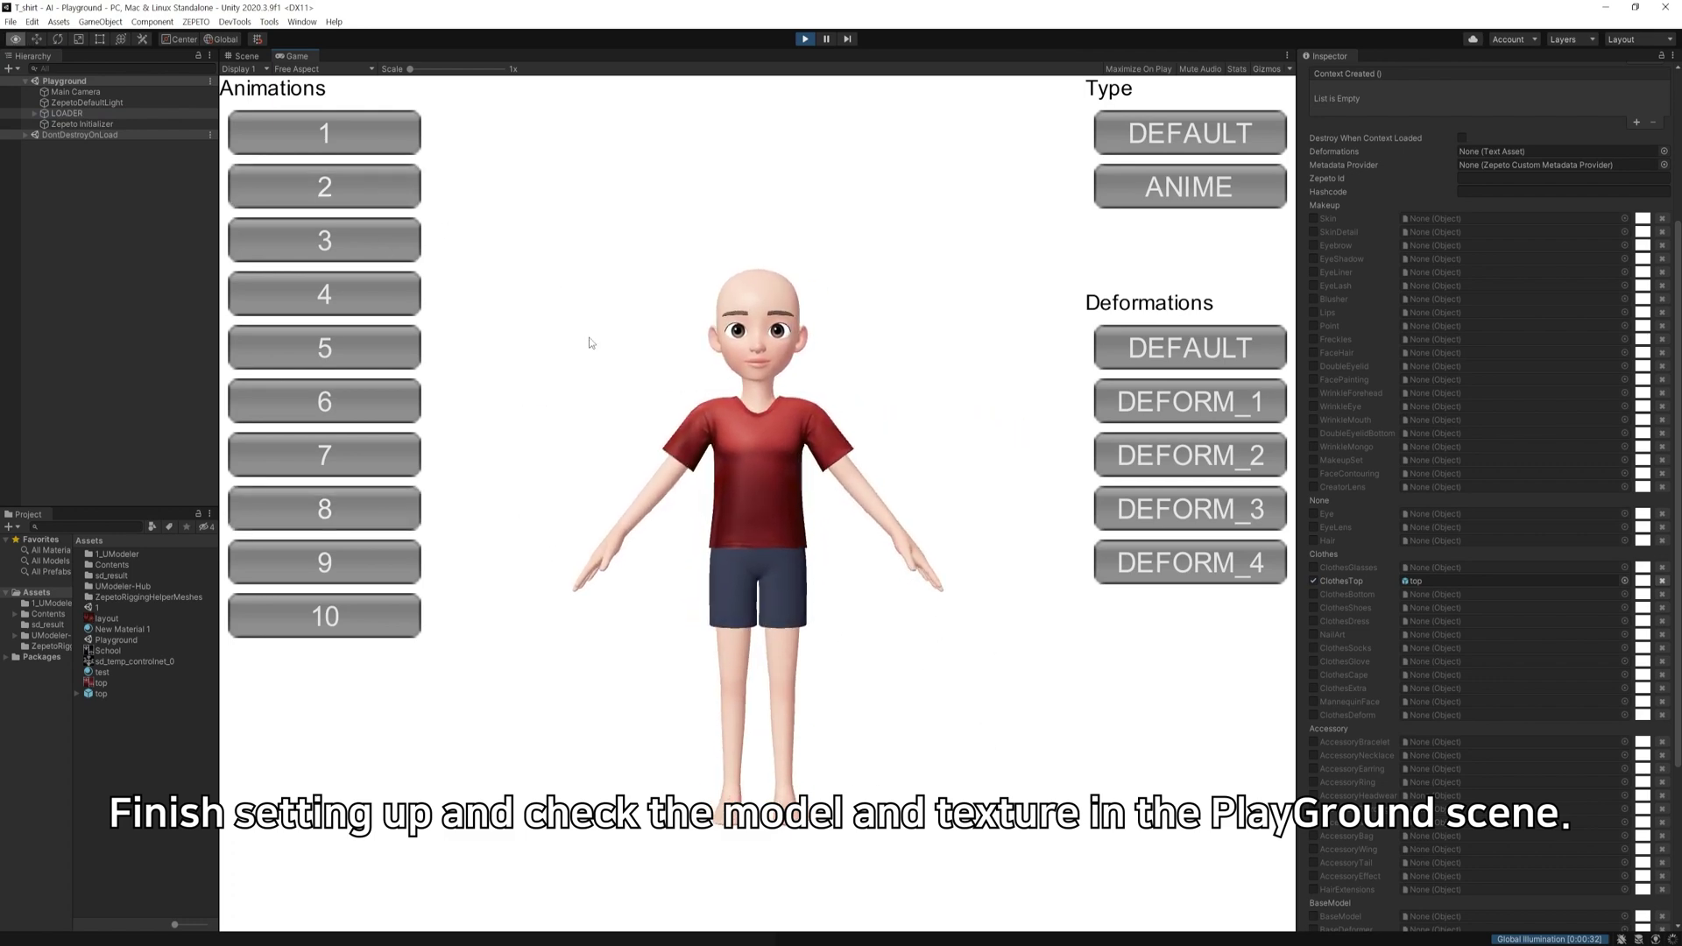
{"action": "left_click", "coordinate": [360, 248]}
{"action": "left_click", "coordinate": [341, 292]}
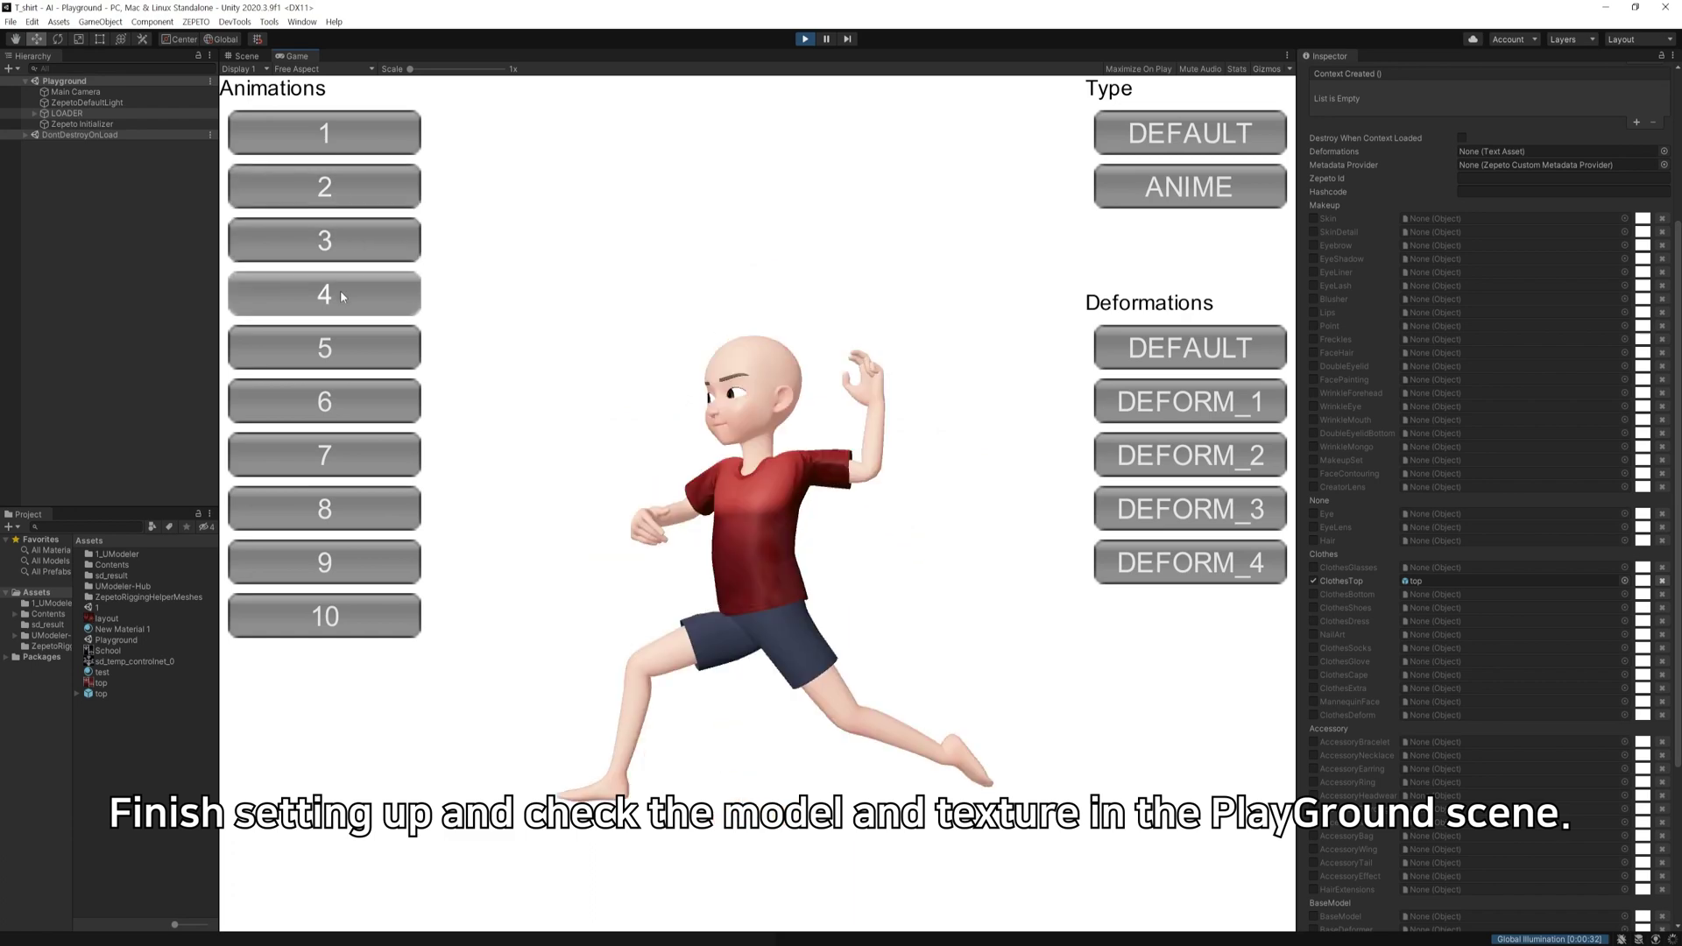
{"action": "left_click", "coordinate": [355, 359]}
{"action": "left_click", "coordinate": [374, 406]}
{"action": "left_click", "coordinate": [387, 455]}
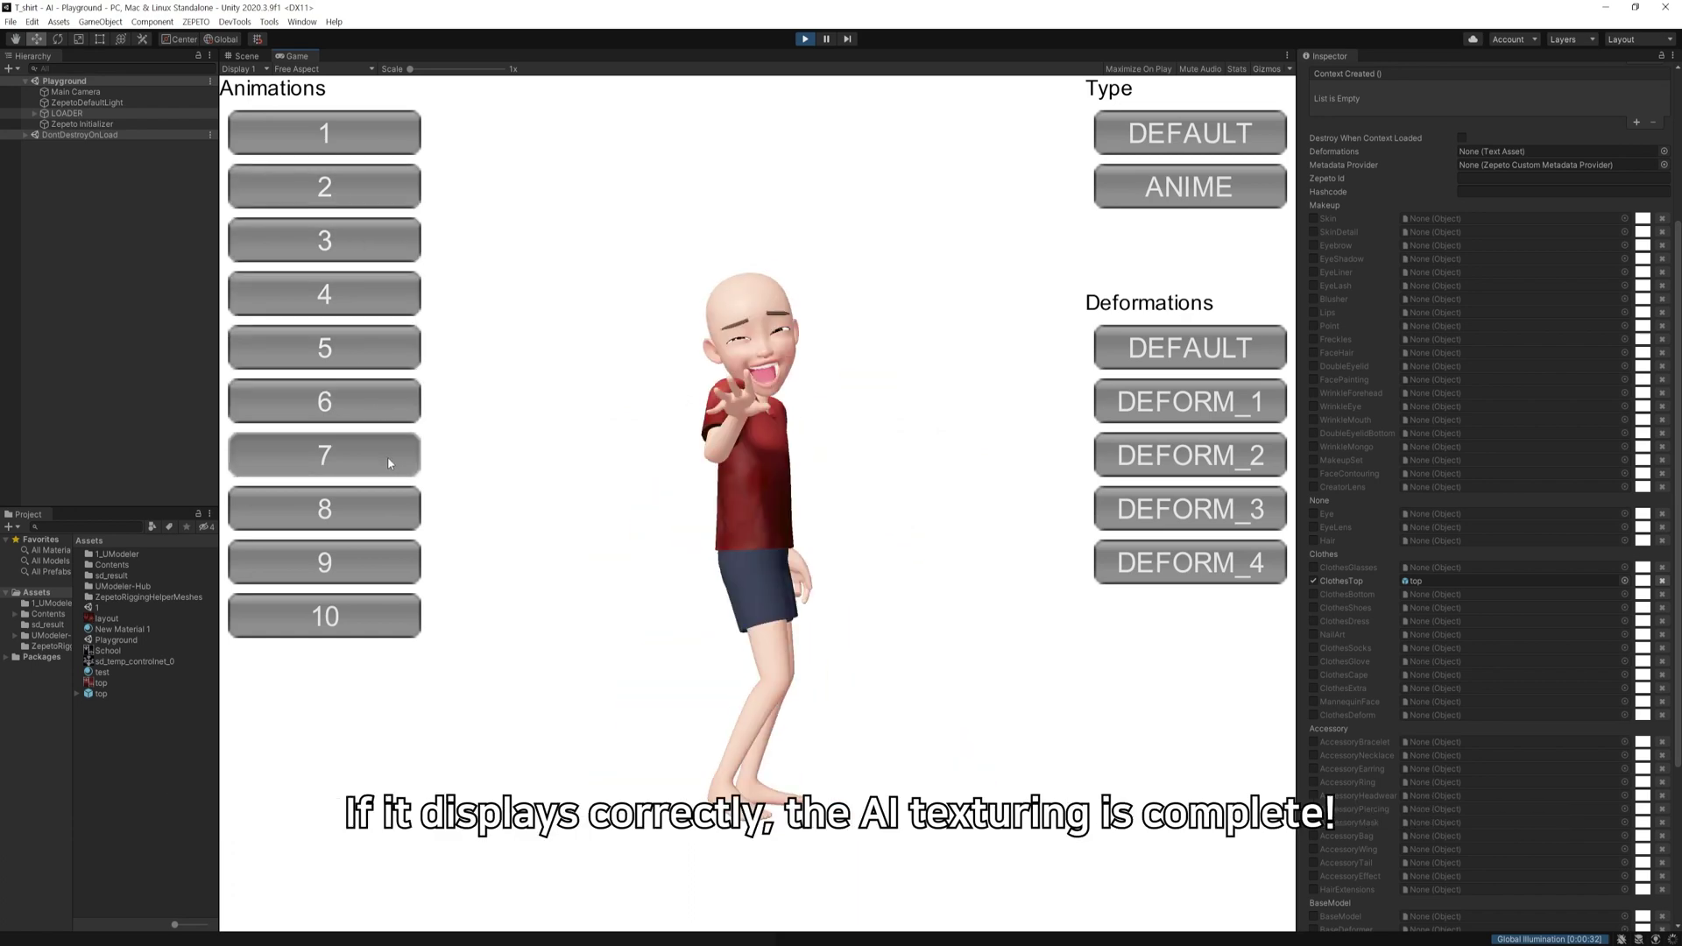
{"action": "left_click", "coordinate": [395, 495]}
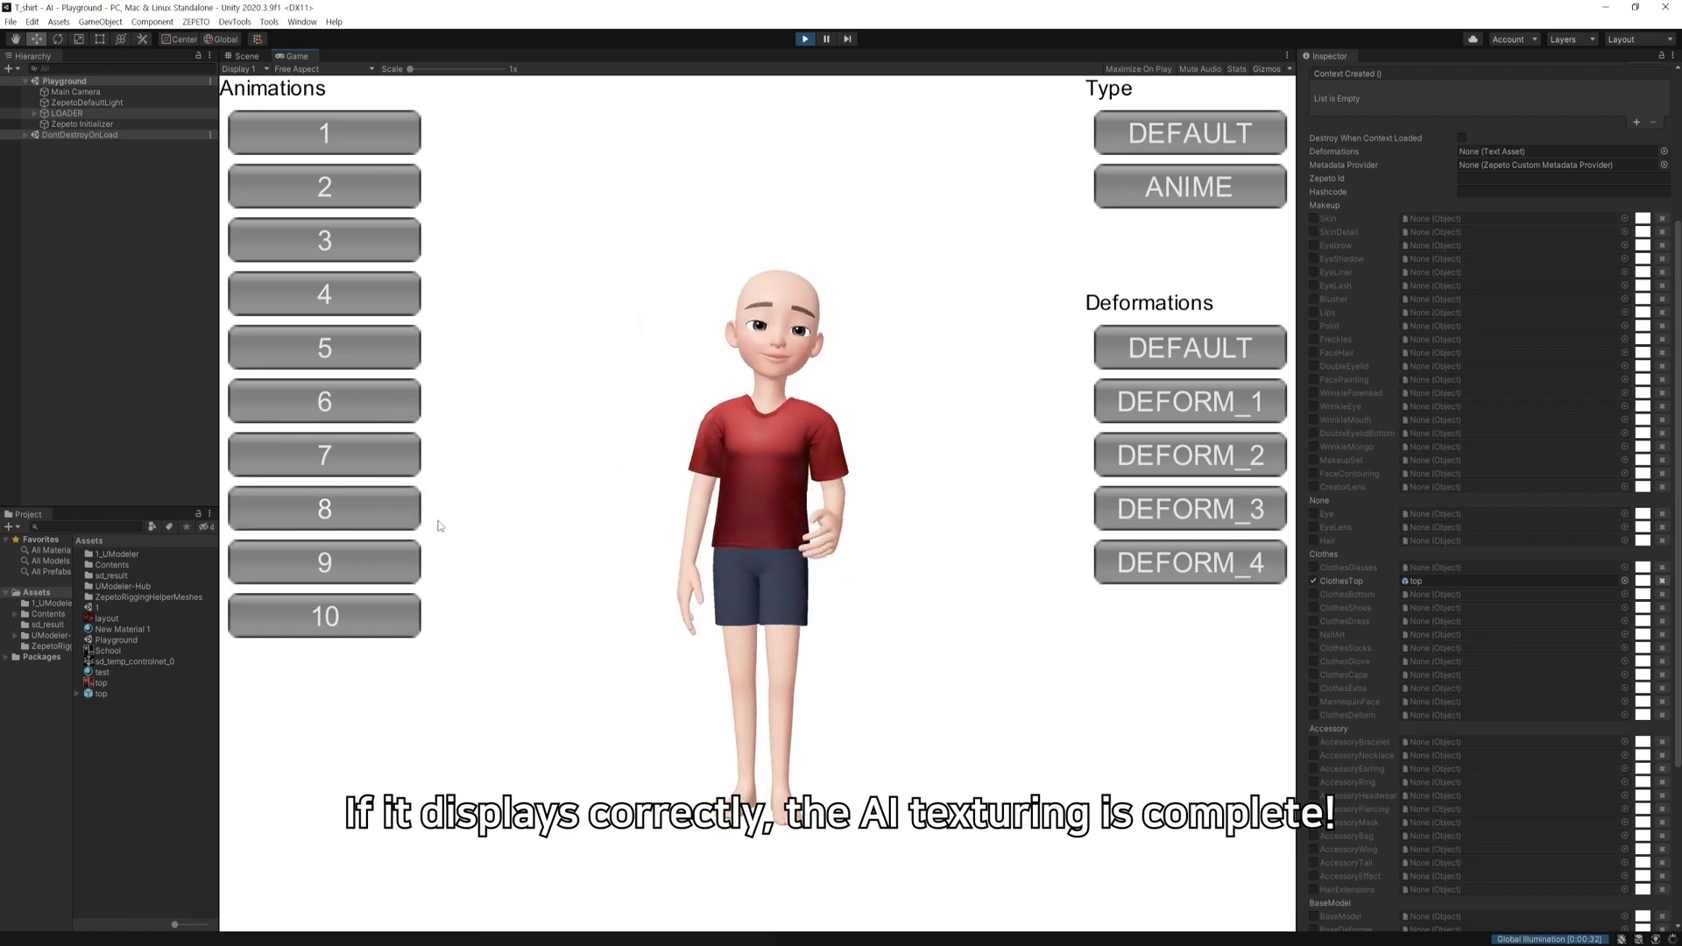
{"action": "left_click", "coordinate": [401, 559]}
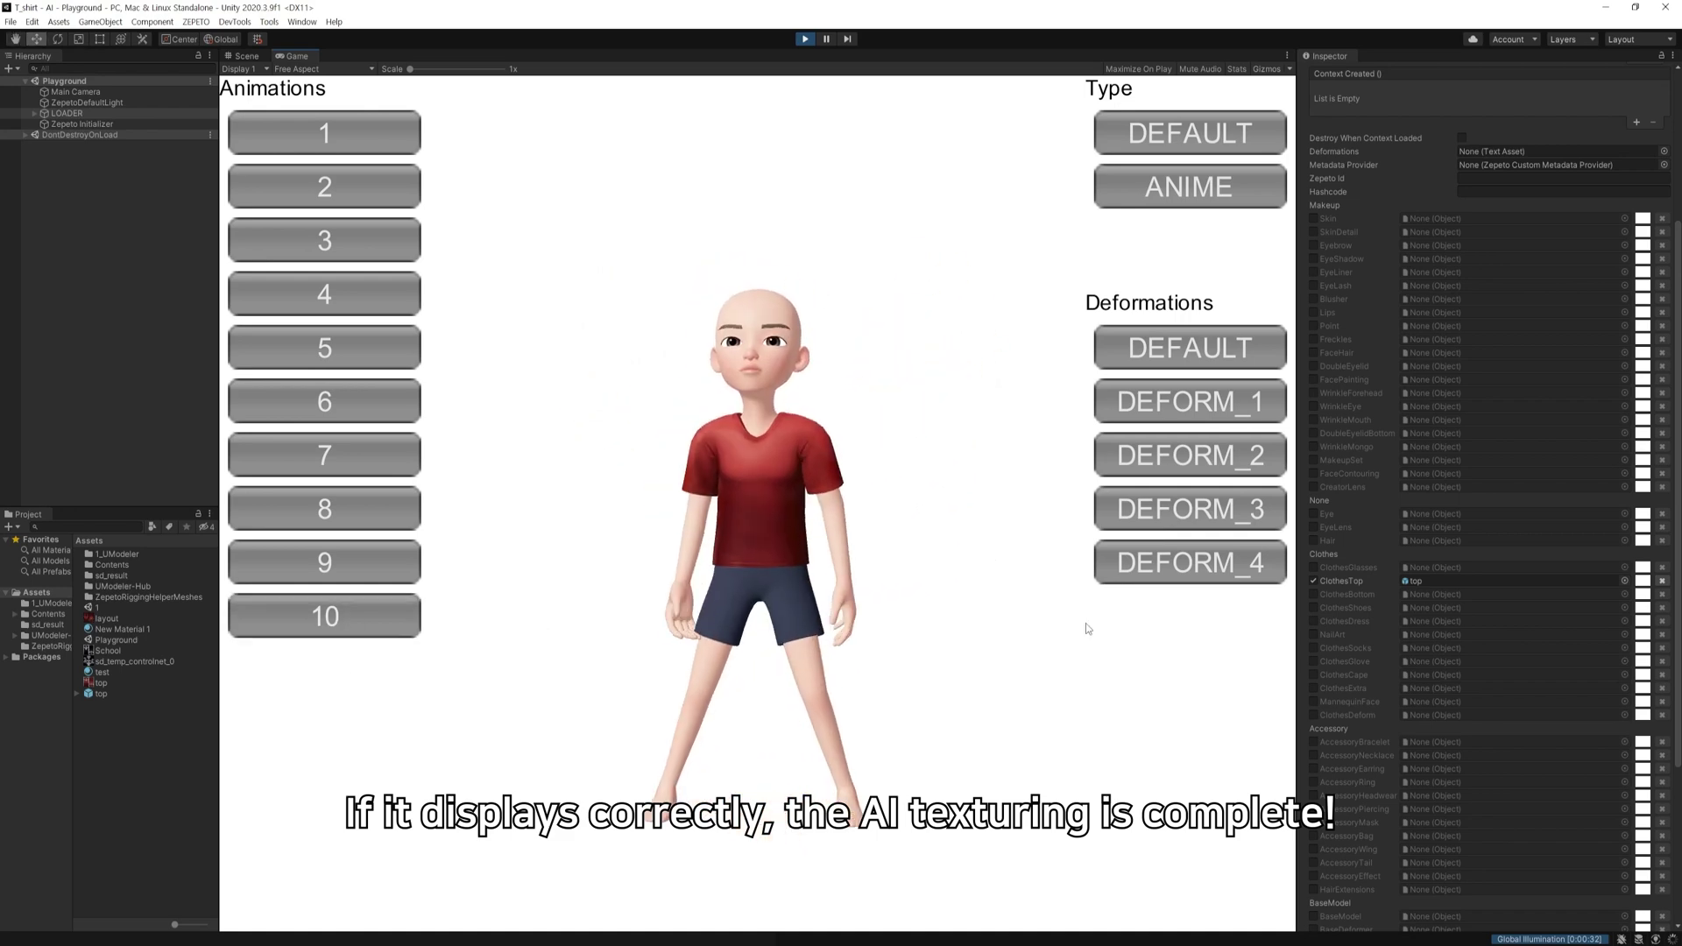
{"action": "key", "text": "alt"}
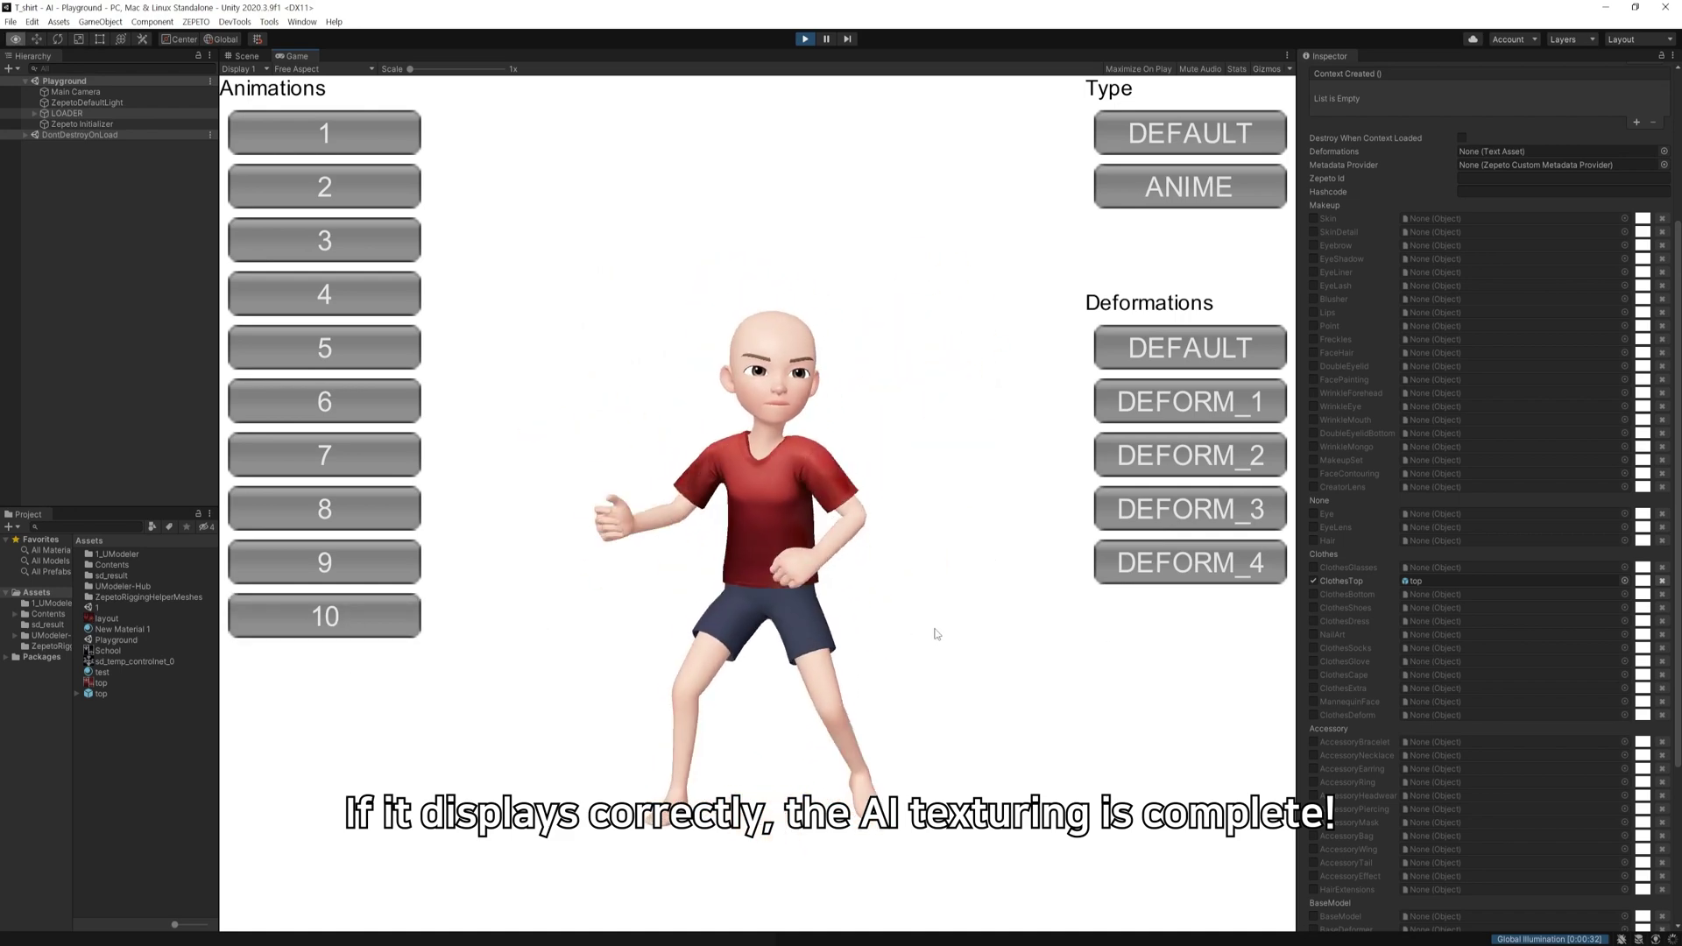